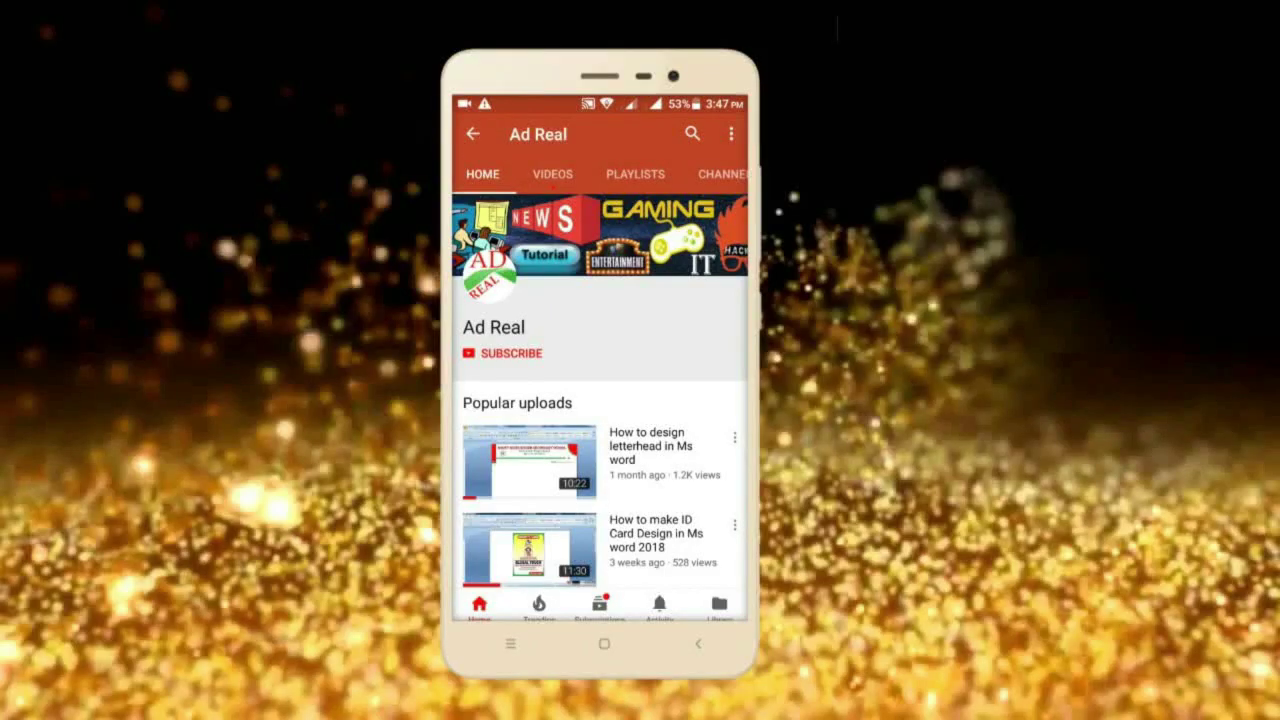
# Apply the Narrow margin preset to the blank document.
pyautogui.click(505, 353)
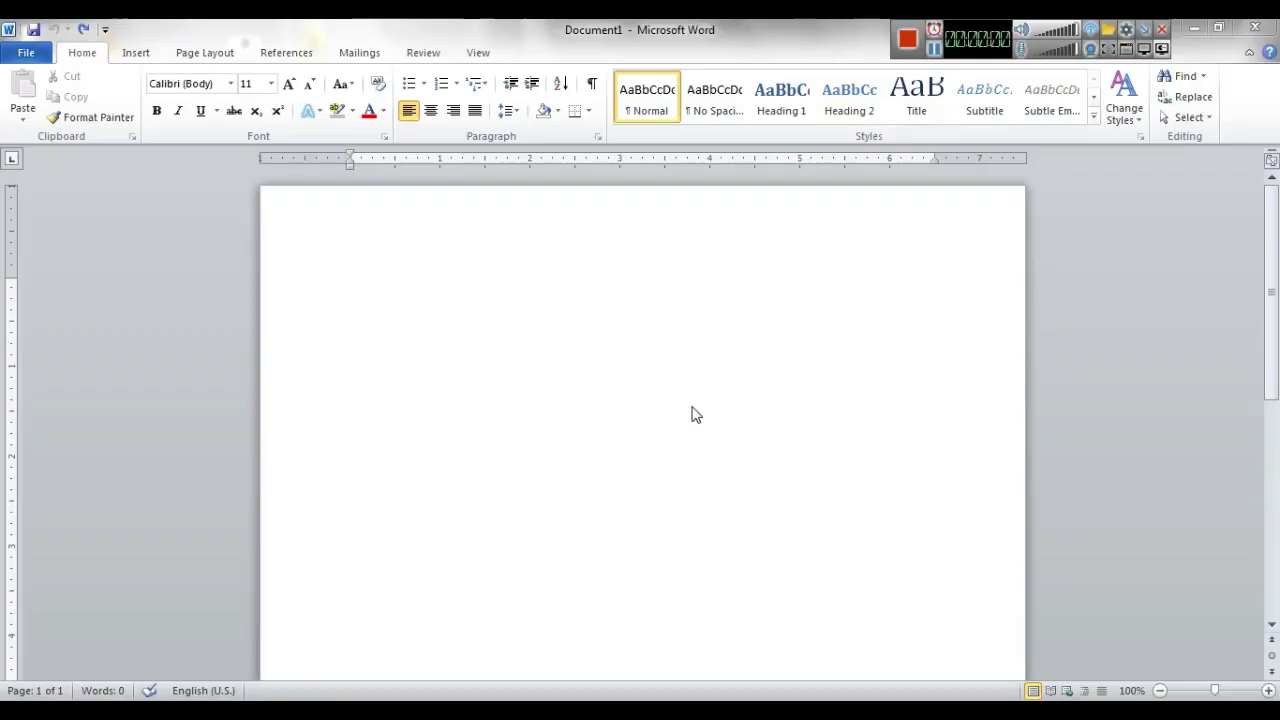
pyautogui.click(691, 410)
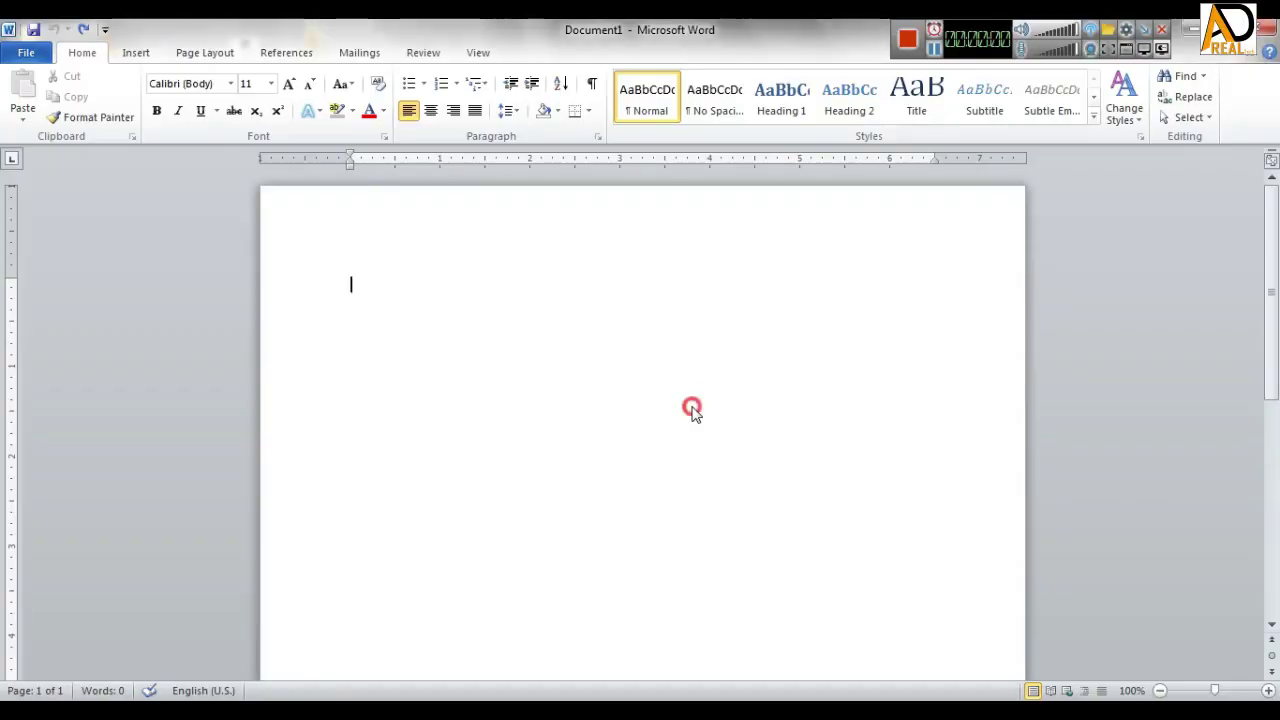
pyautogui.click(199, 55)
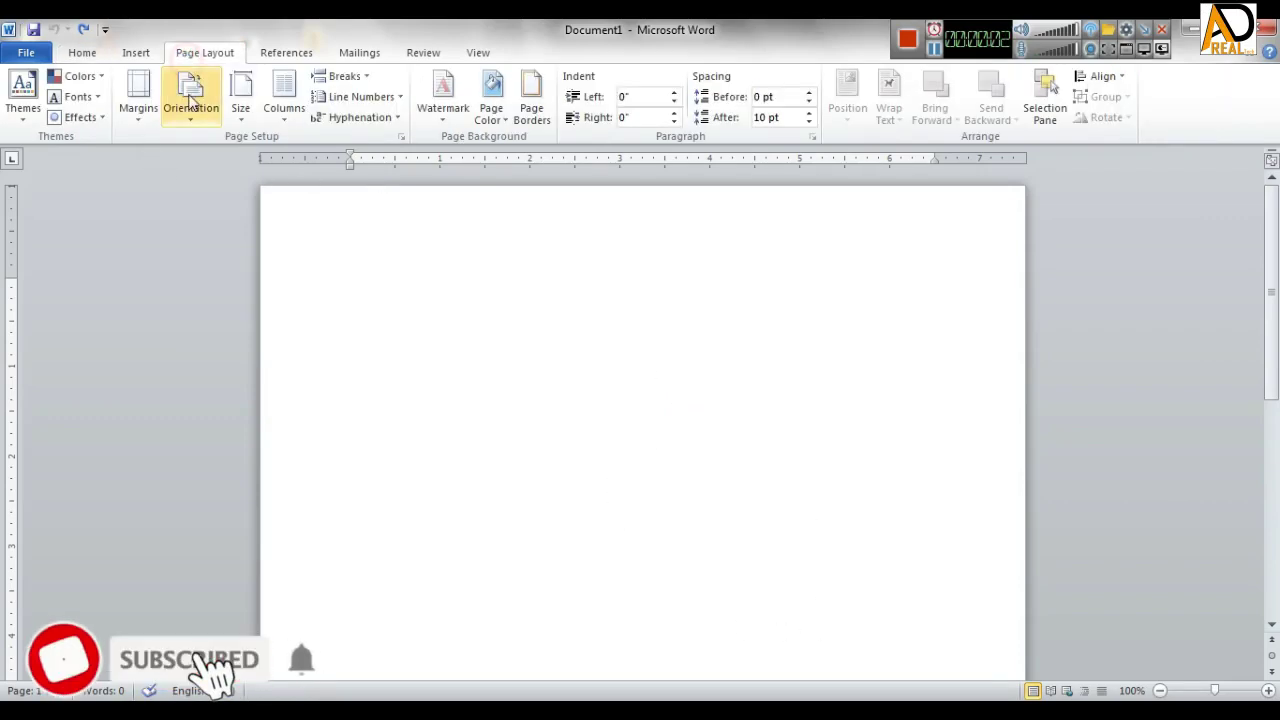
pyautogui.click(136, 120)
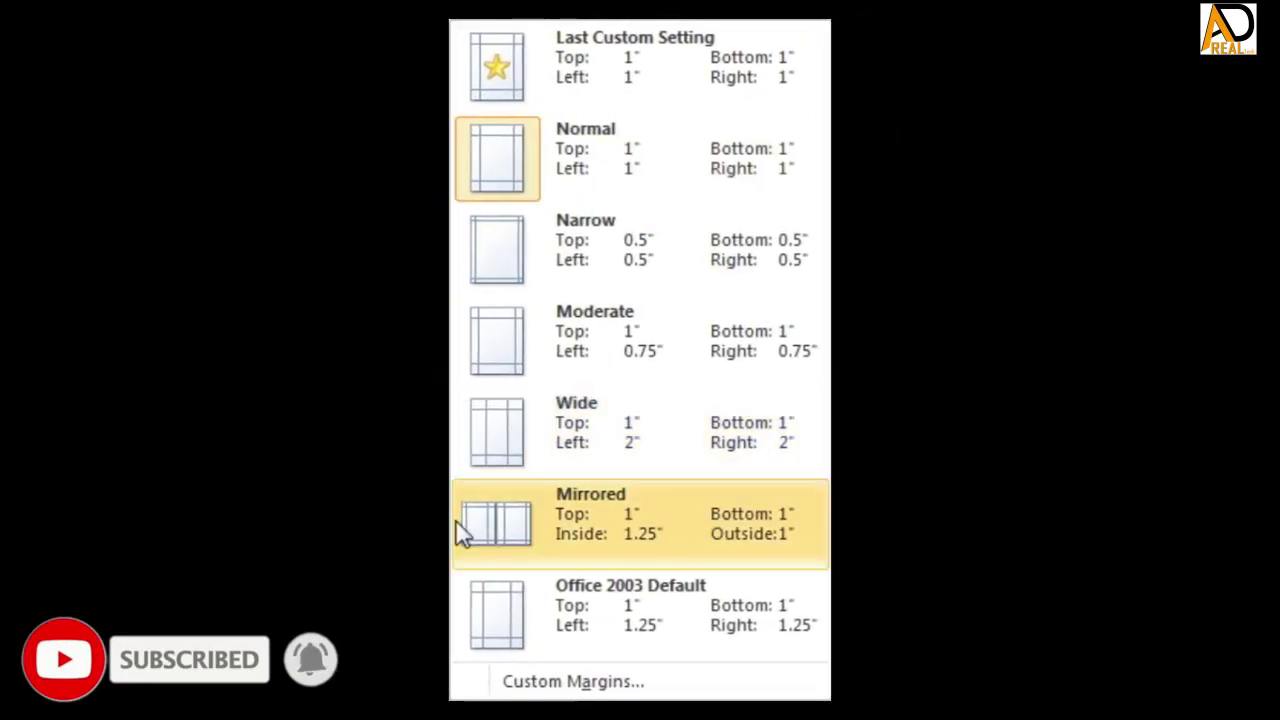
pyautogui.click(786, 262)
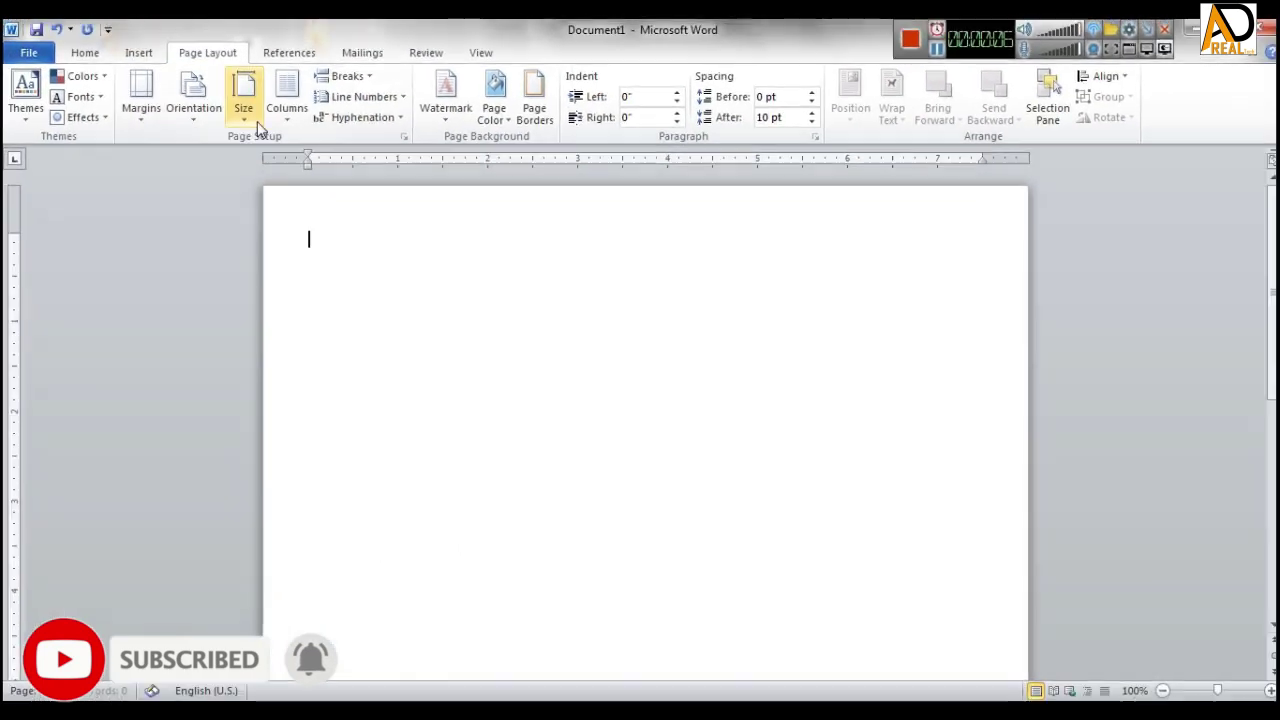
# Set a custom paper size of 4.2 inches wide by 2.2 inches high.
pyautogui.click(241, 100)
pyautogui.click(624, 671)
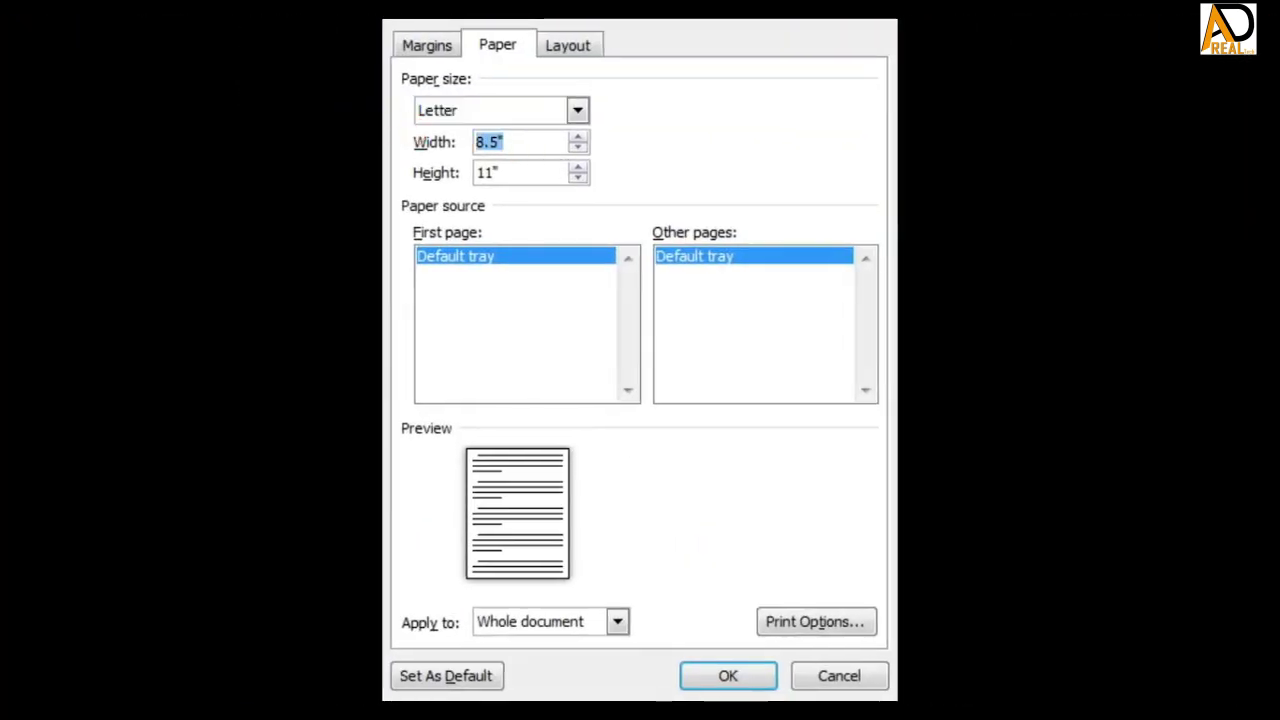
pyautogui.write('.2')
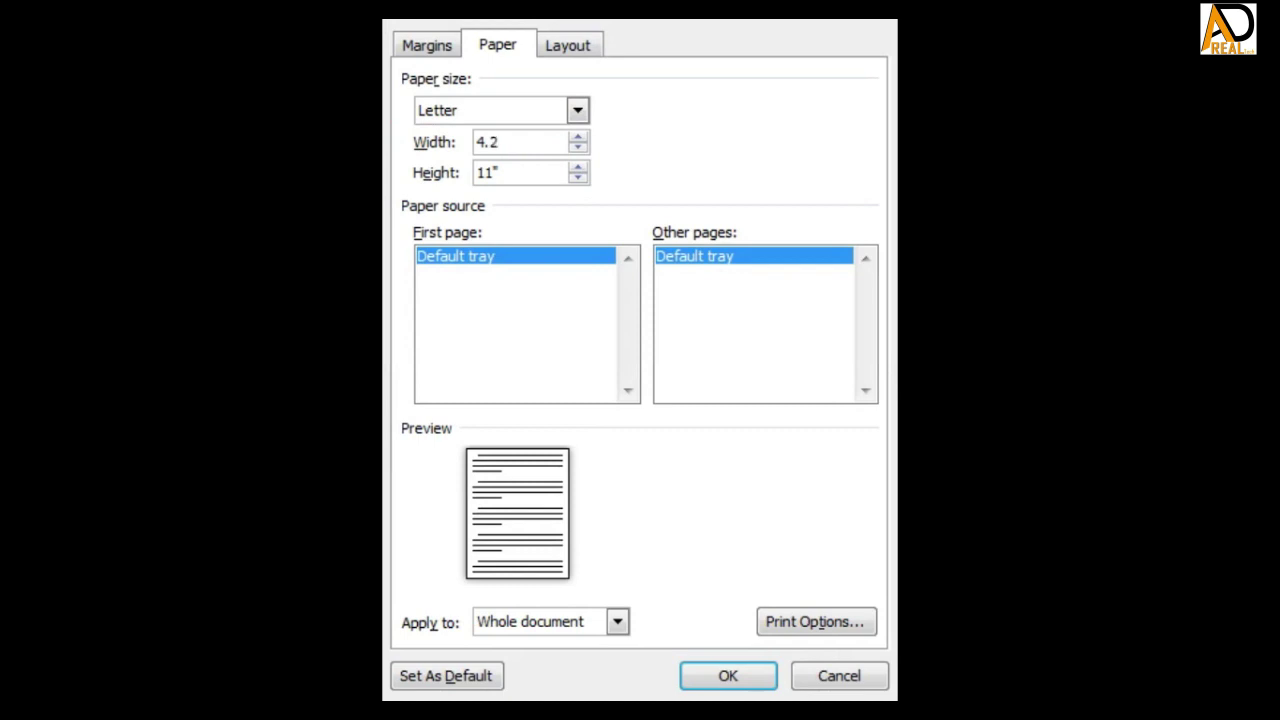
pyautogui.press('Tab')
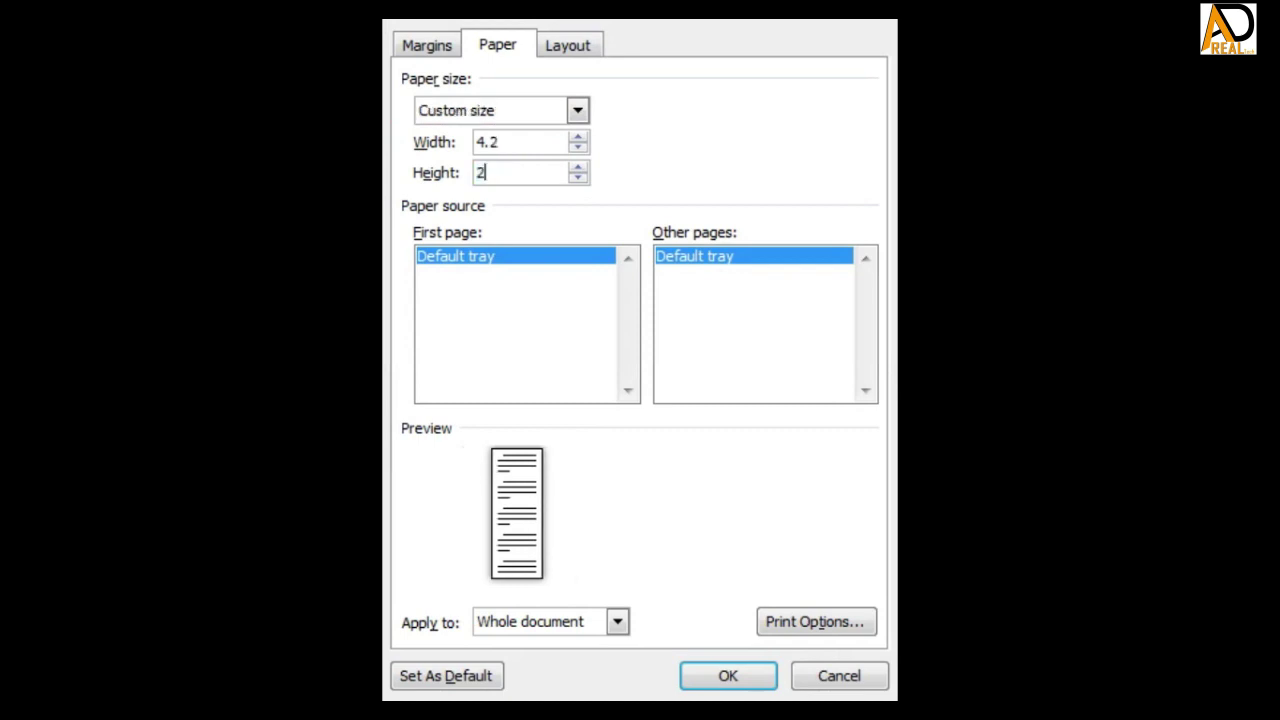
pyautogui.press('Tab')
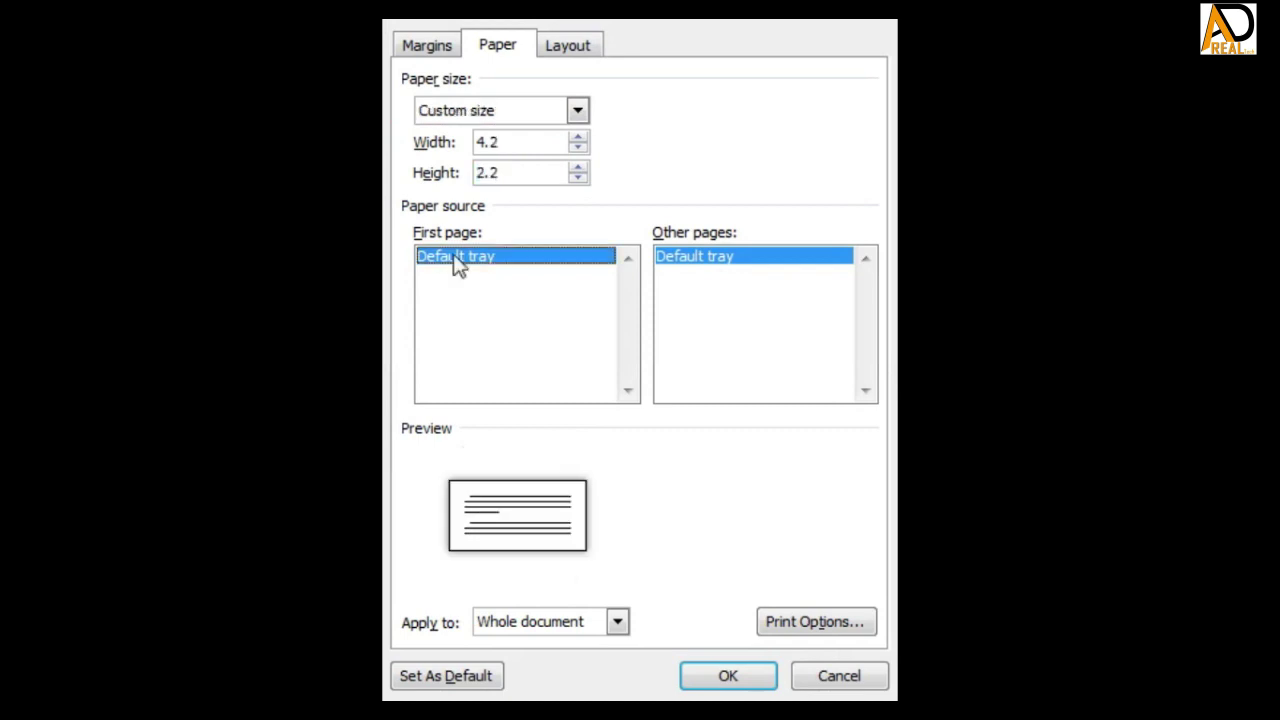
pyautogui.click(525, 170)
pyautogui.click(531, 143)
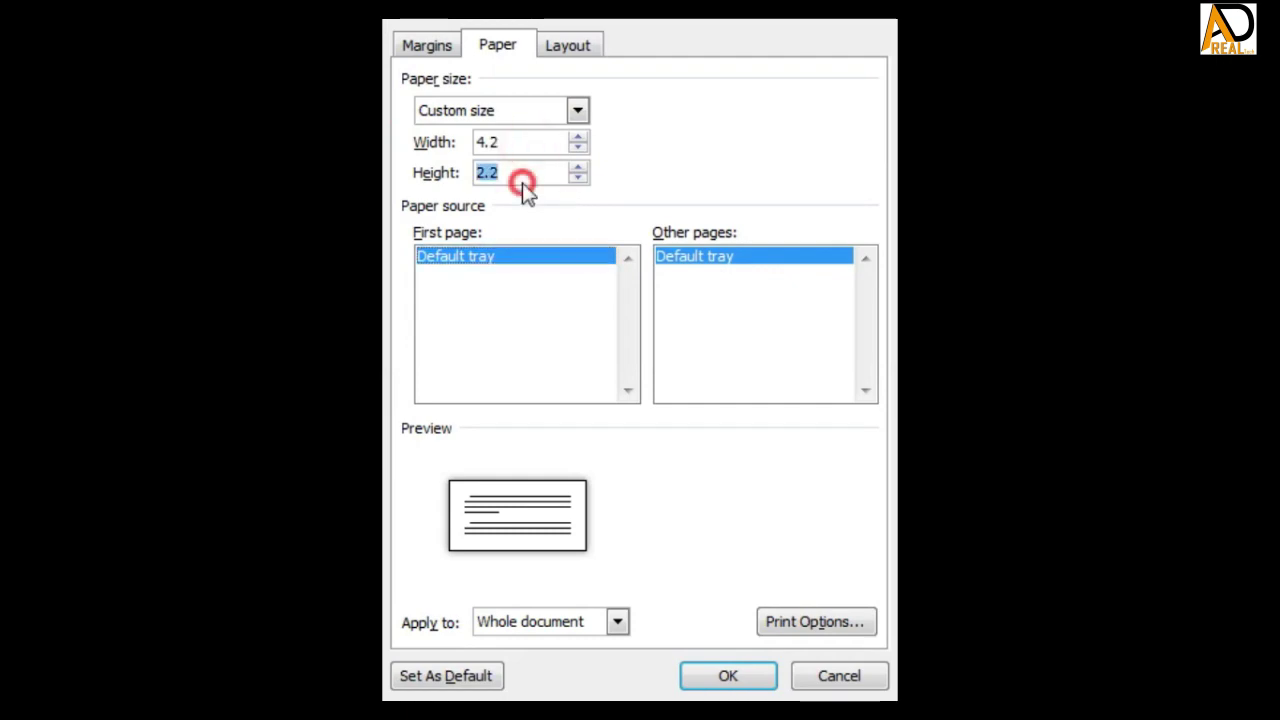
pyautogui.click(518, 143)
pyautogui.click(722, 675)
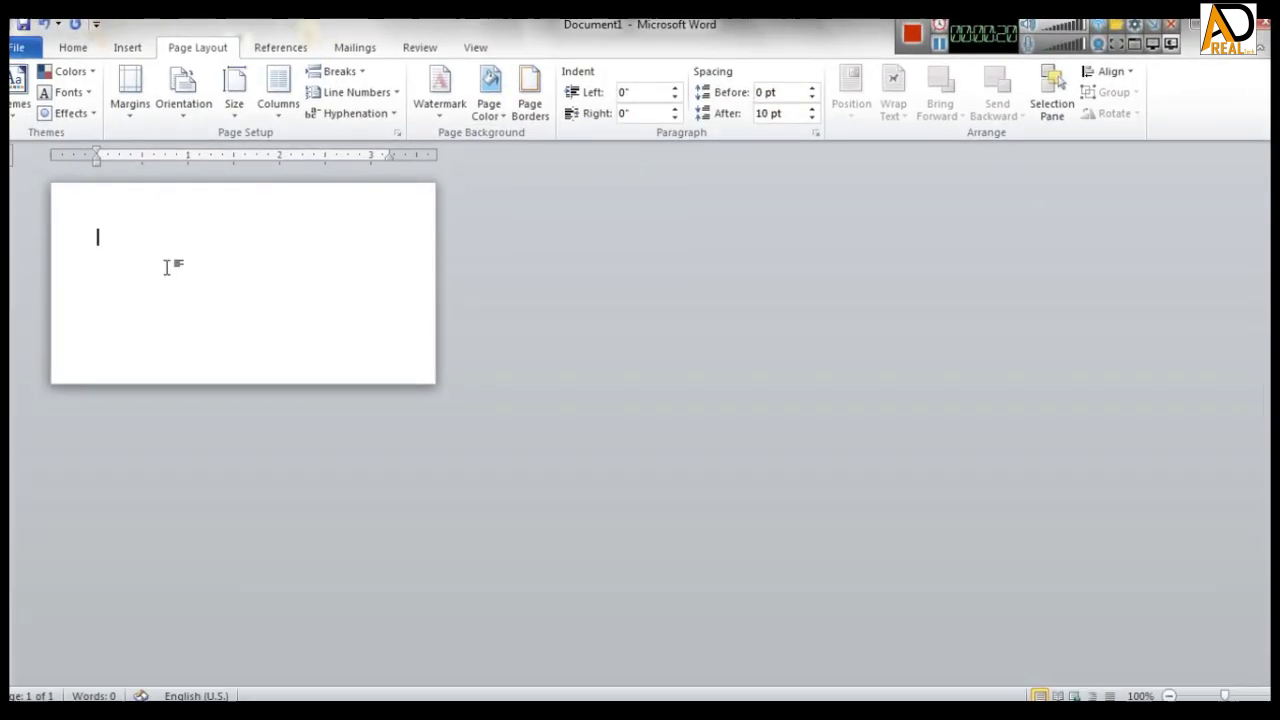
# Drag the ruler markers to set 0" left and 0.01" right indents, and move the top and bottom margins to the page edges.
pyautogui.click(1268, 691)
pyautogui.click(1268, 691)
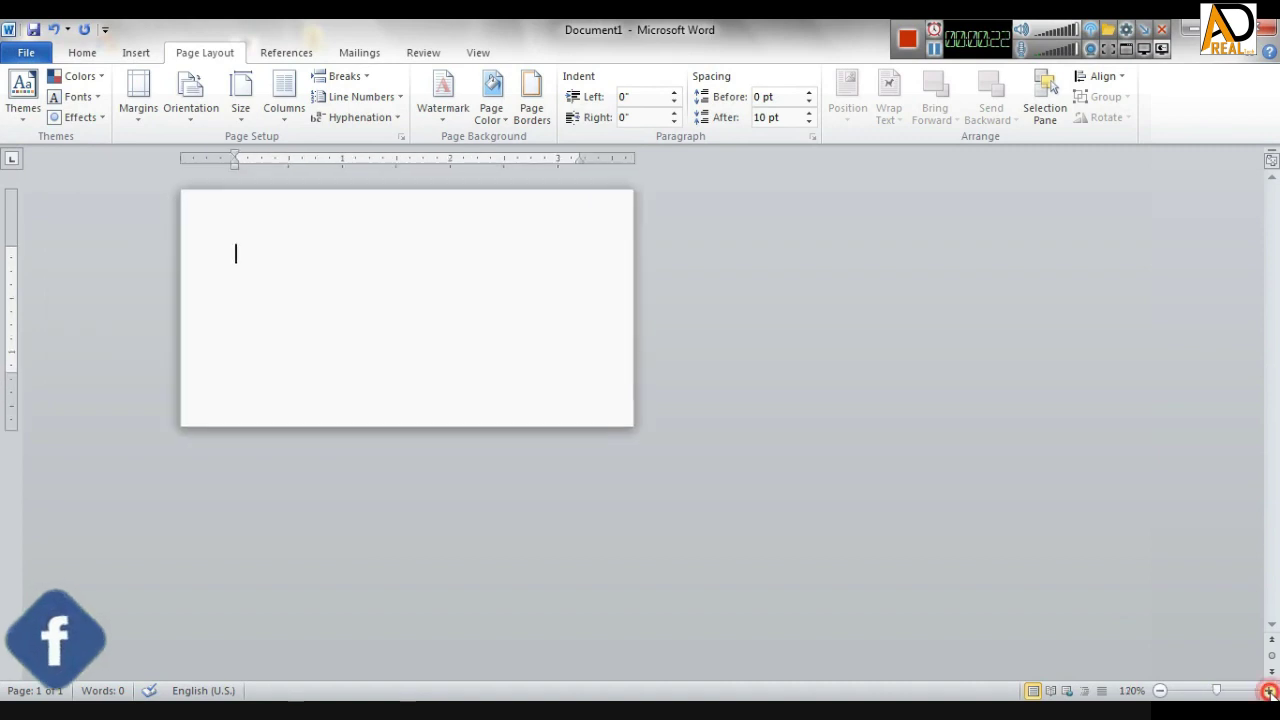
pyautogui.click(1268, 691)
pyautogui.click(1268, 691)
pyautogui.click(1268, 691)
pyautogui.click(1268, 691)
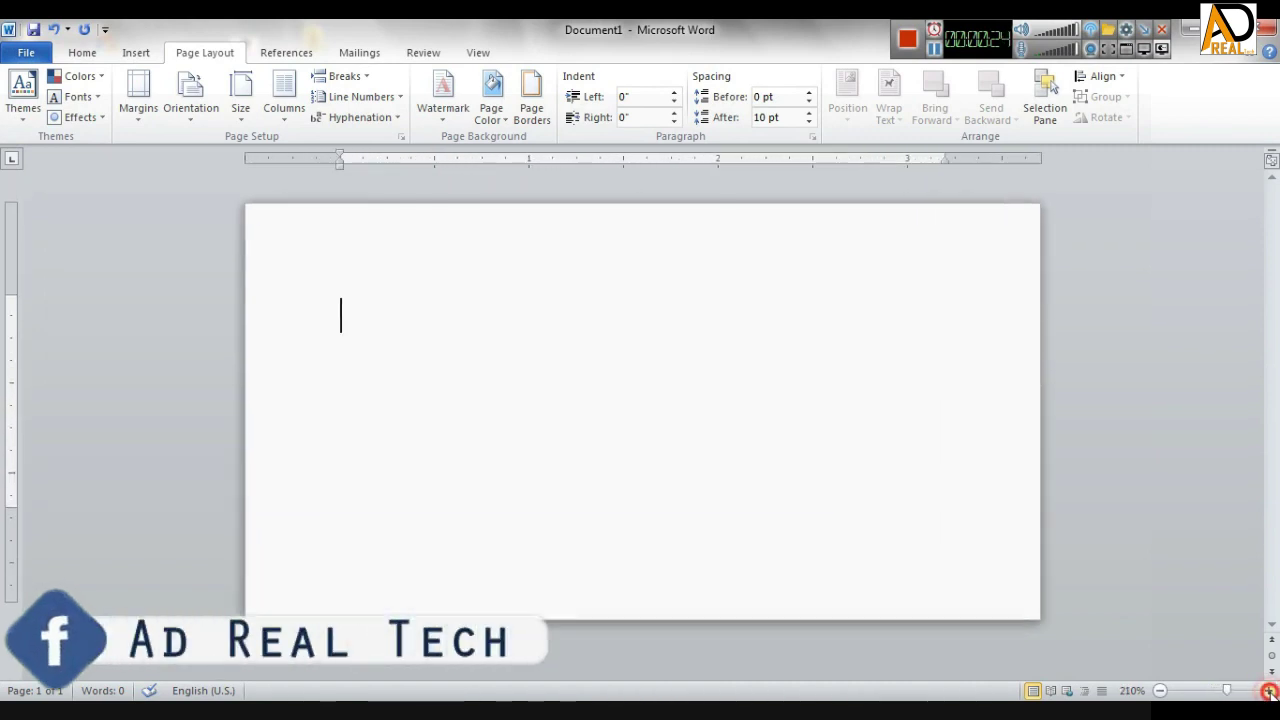
pyautogui.click(1268, 691)
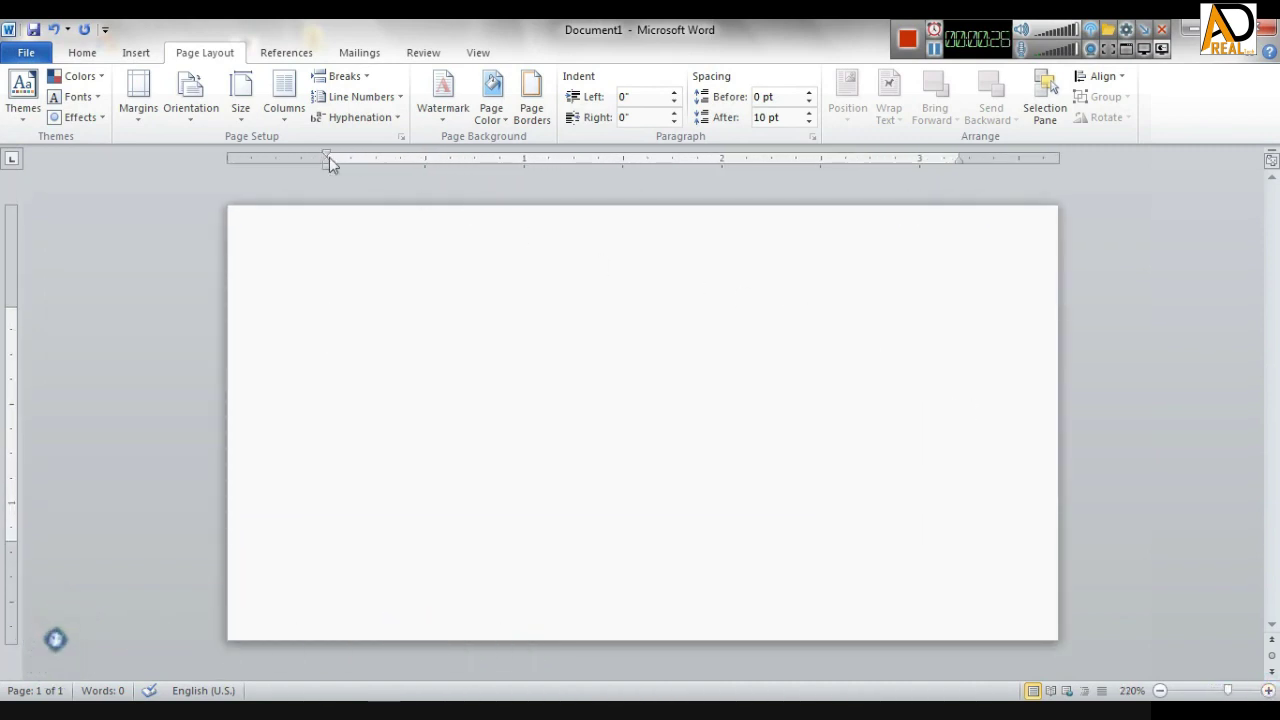
pyautogui.moveTo(327, 163); pyautogui.dragTo(211, 143)
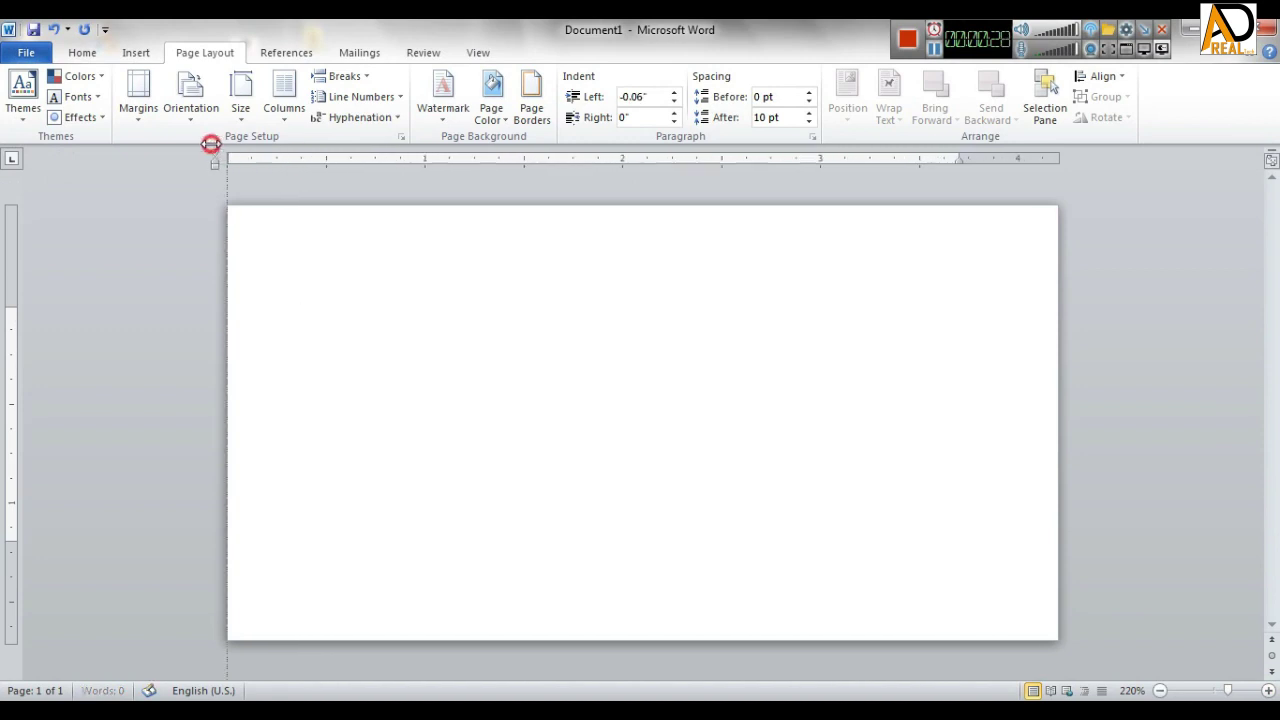
pyautogui.moveTo(957, 163); pyautogui.dragTo(1141, 158)
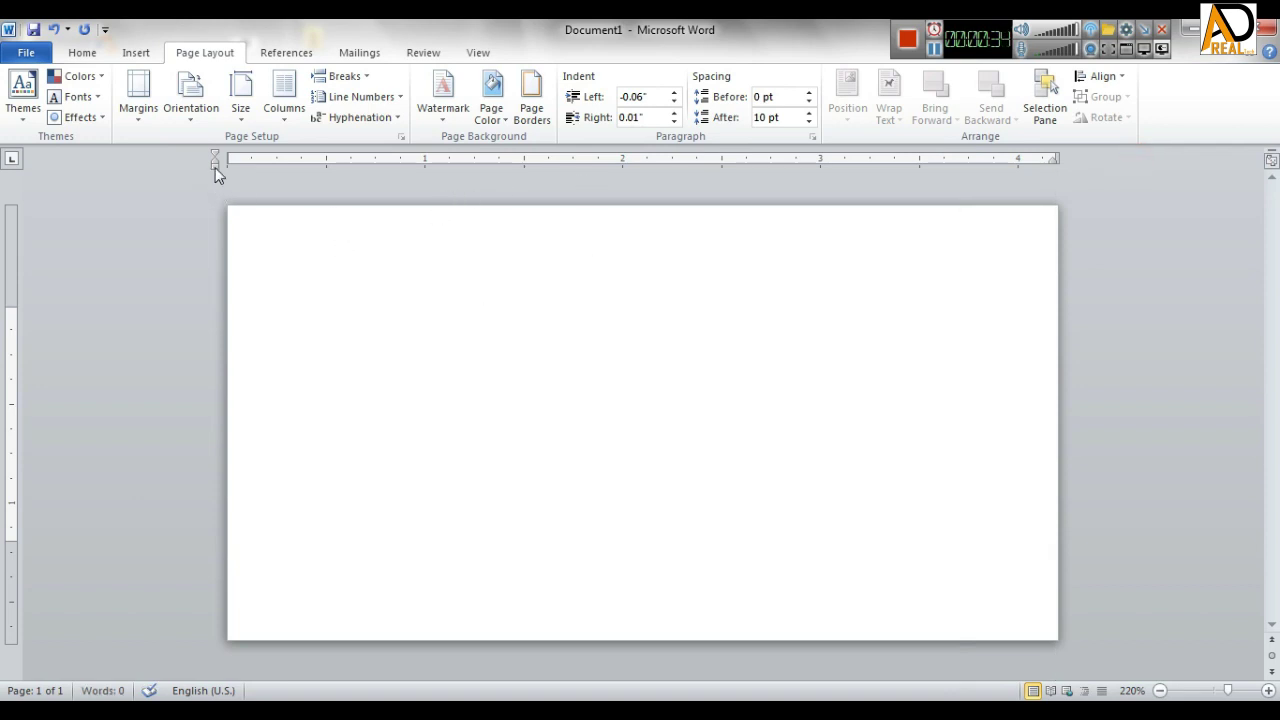
pyautogui.moveTo(215, 165); pyautogui.dragTo(229, 162)
pyautogui.moveTo(15, 310); pyautogui.dragTo(63, 155)
pyautogui.moveTo(12, 600); pyautogui.dragTo(12, 638)
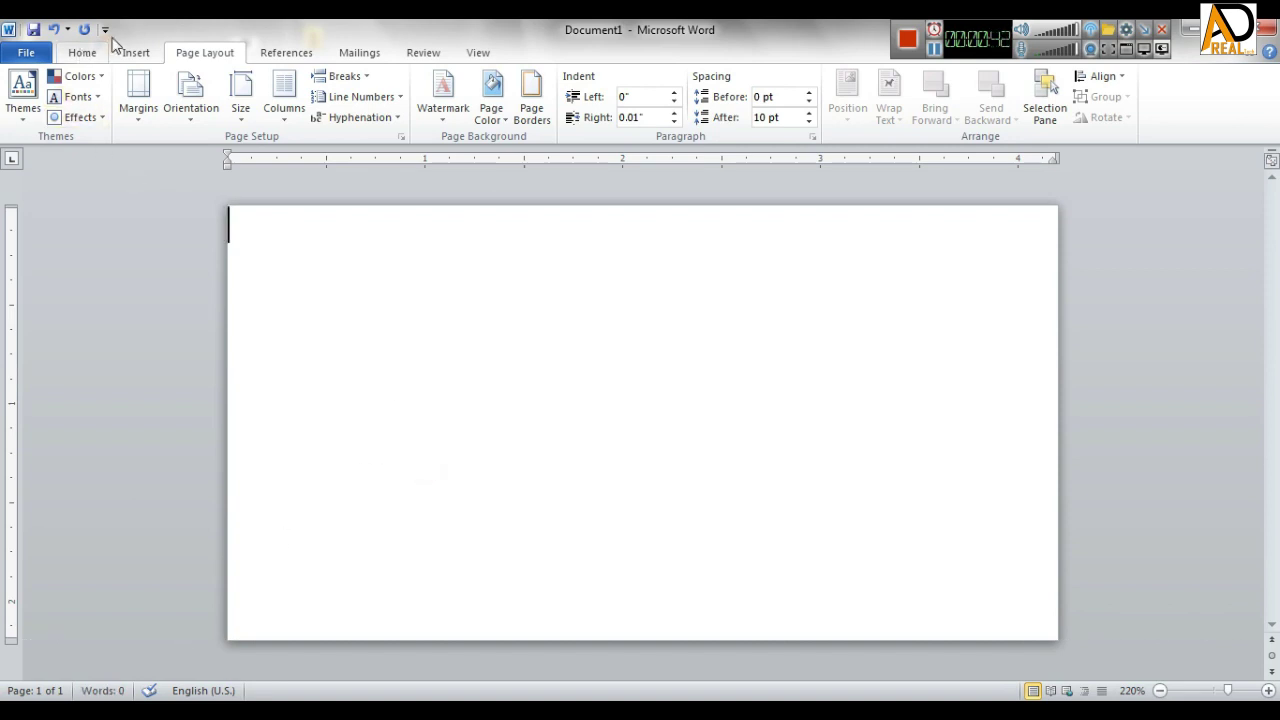
# Draw a rectangle over the card's left half.
pyautogui.click(469, 348)
pyautogui.click(136, 52)
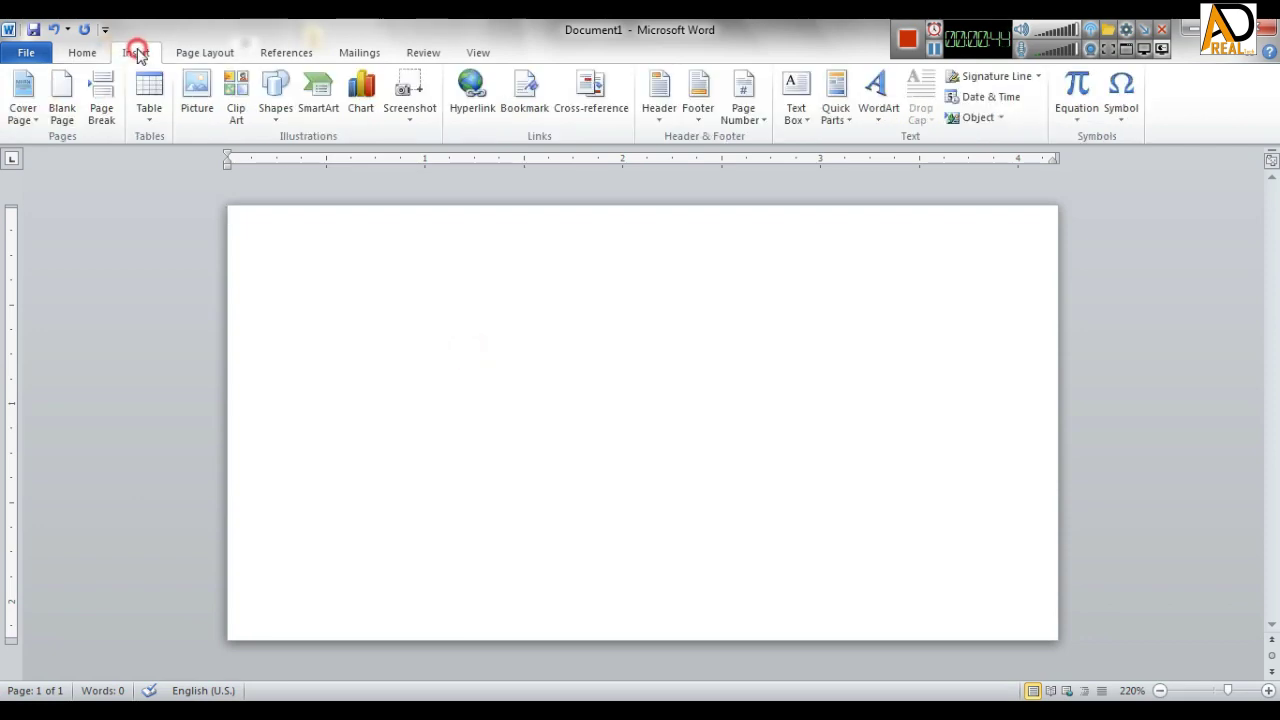
pyautogui.click(278, 100)
pyautogui.click(519, 80)
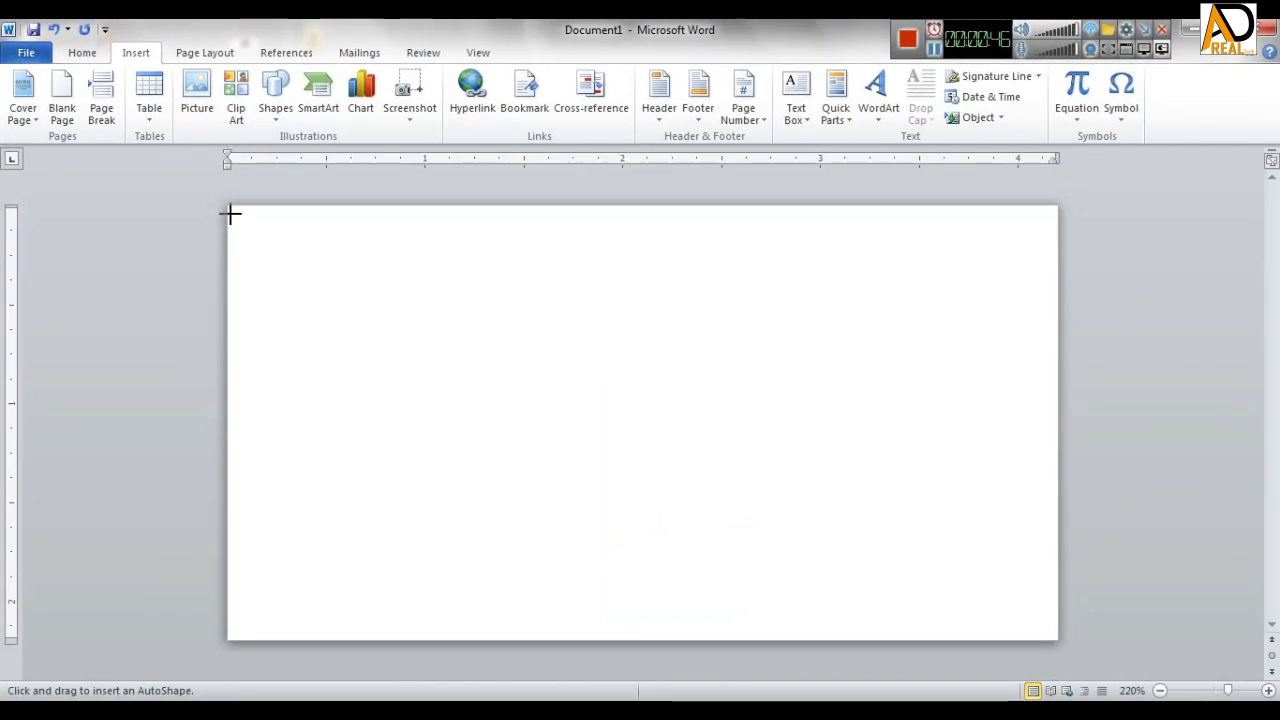
pyautogui.moveTo(231, 209)
pyautogui.mouseDown()
pyautogui.moveTo(634, 620)
pyautogui.moveTo(577, 635)
pyautogui.mouseUp()
# Edit the rectangle's points to give its right edge a wave-like curve.
pyautogui.click(168, 76)
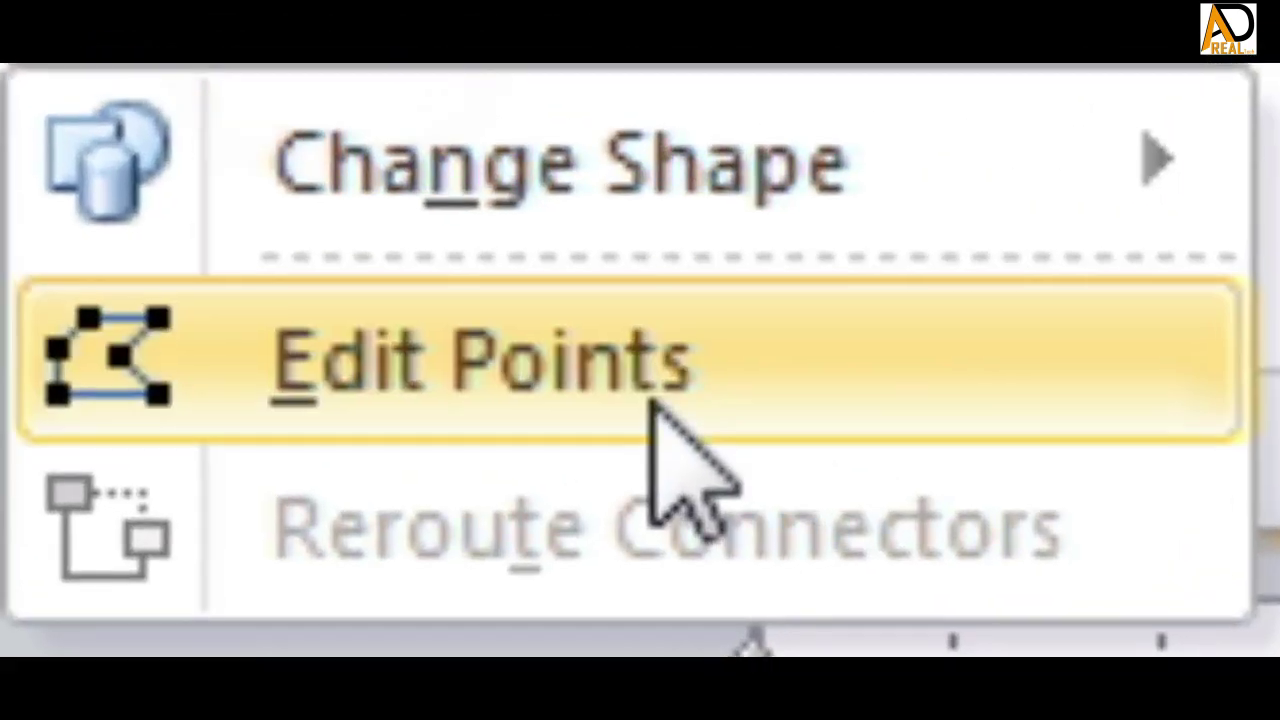
pyautogui.click(655, 405)
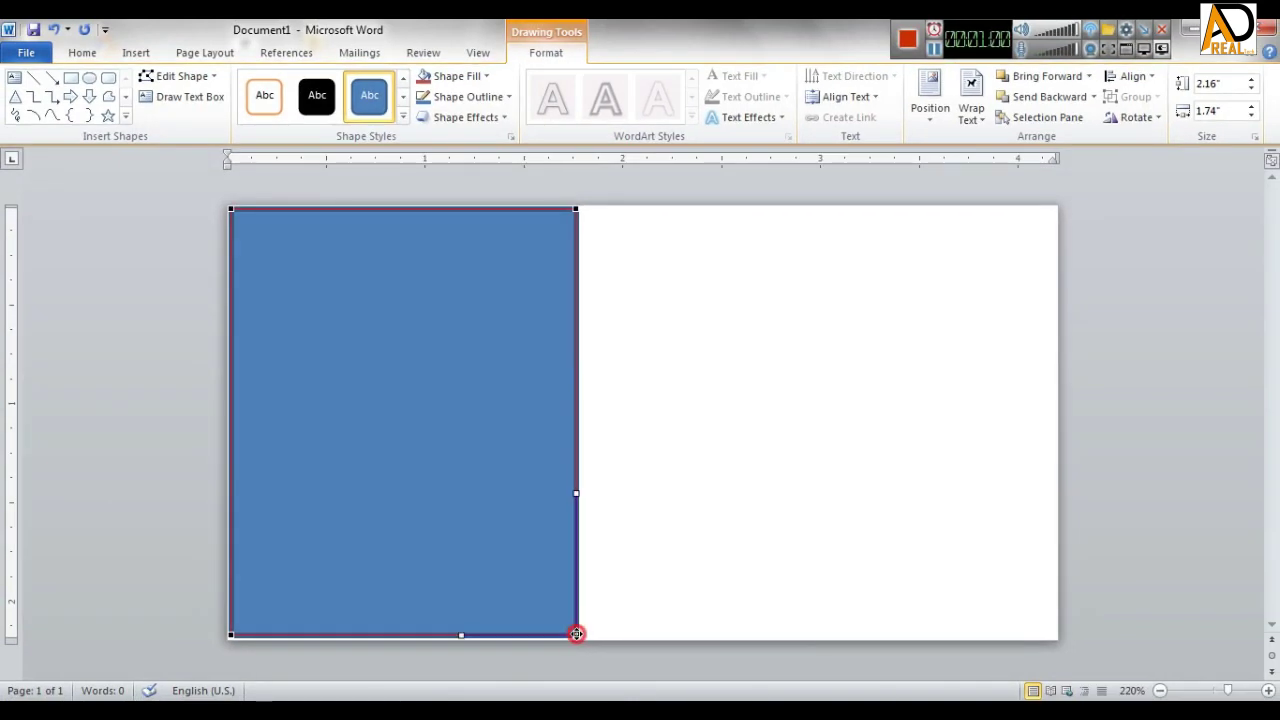
pyautogui.moveTo(573, 493); pyautogui.dragTo(480, 490)
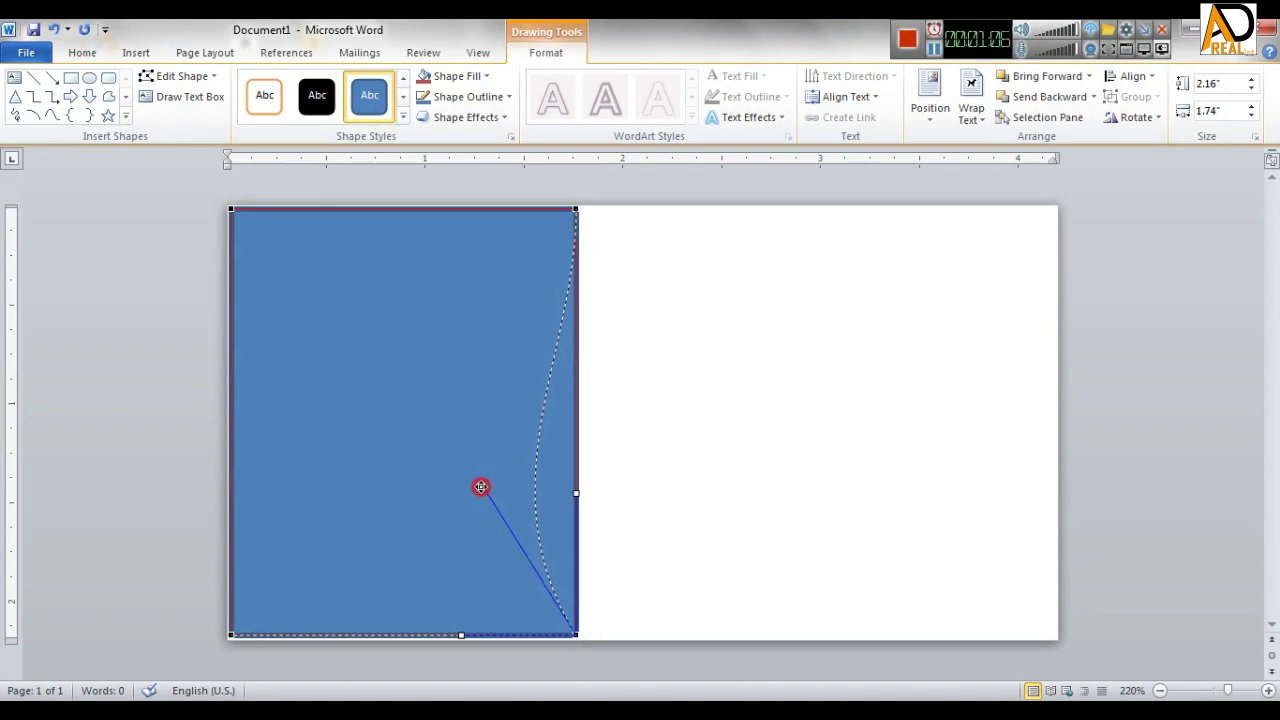
pyautogui.moveTo(481, 471); pyautogui.dragTo(480, 454)
pyautogui.moveTo(573, 210); pyautogui.dragTo(640, 210)
pyautogui.moveTo(638, 351)
pyautogui.mouseDown()
pyautogui.moveTo(577, 371)
pyautogui.moveTo(595, 357)
pyautogui.mouseUp()
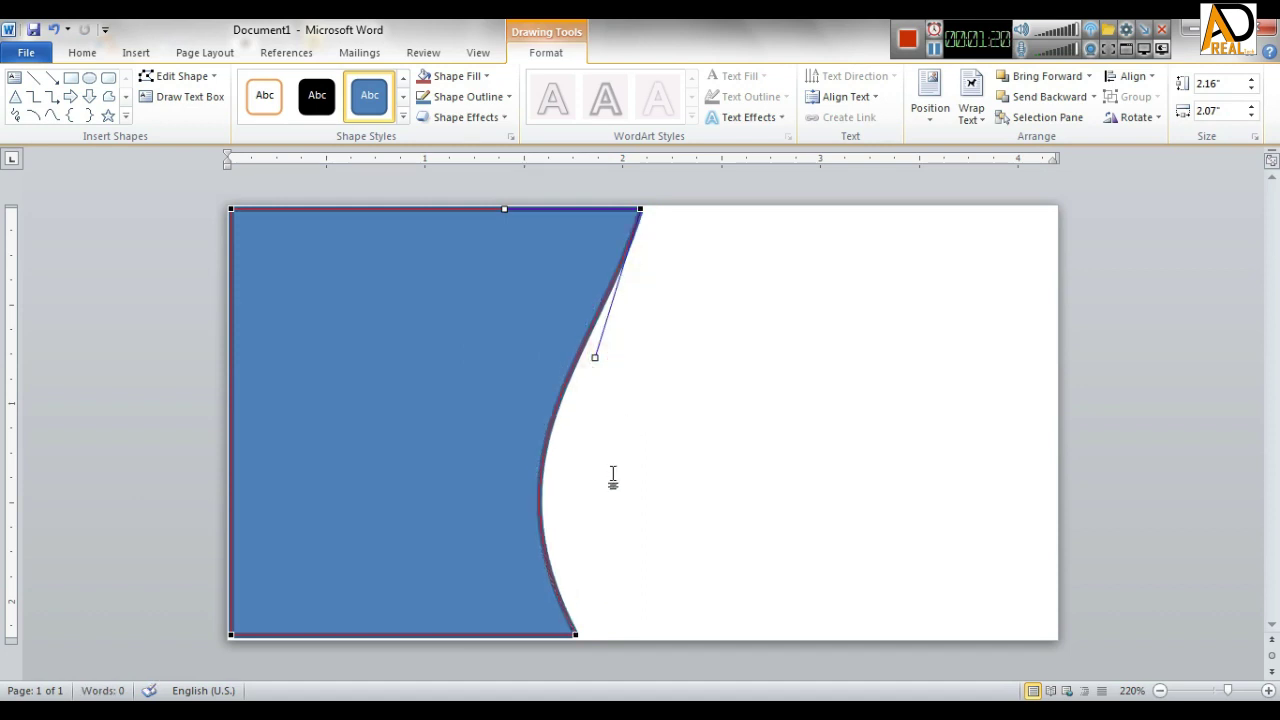
pyautogui.moveTo(576, 634); pyautogui.dragTo(549, 635)
pyautogui.click(549, 314)
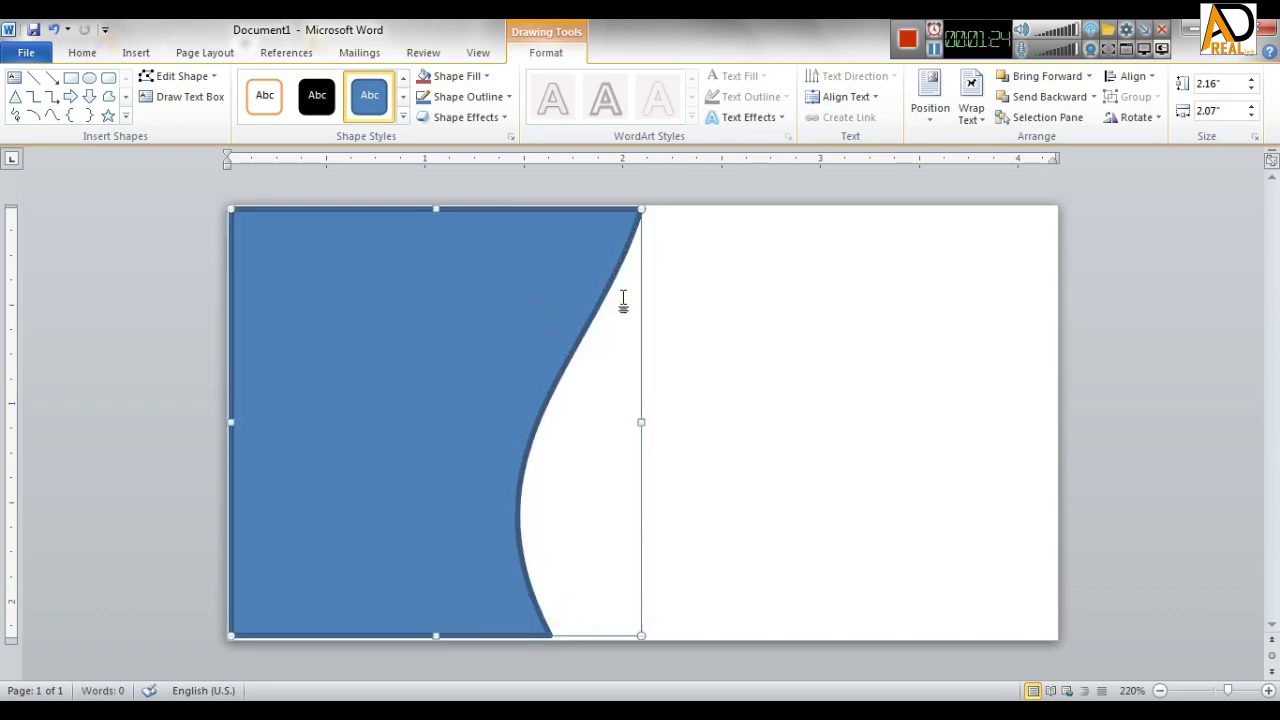
# Stretch the curved shape to the top, left and bottom page edges (2.26" × 2.13").
pyautogui.click(770, 406)
pyautogui.click(552, 345)
pyautogui.moveTo(439, 204); pyautogui.dragTo(440, 197)
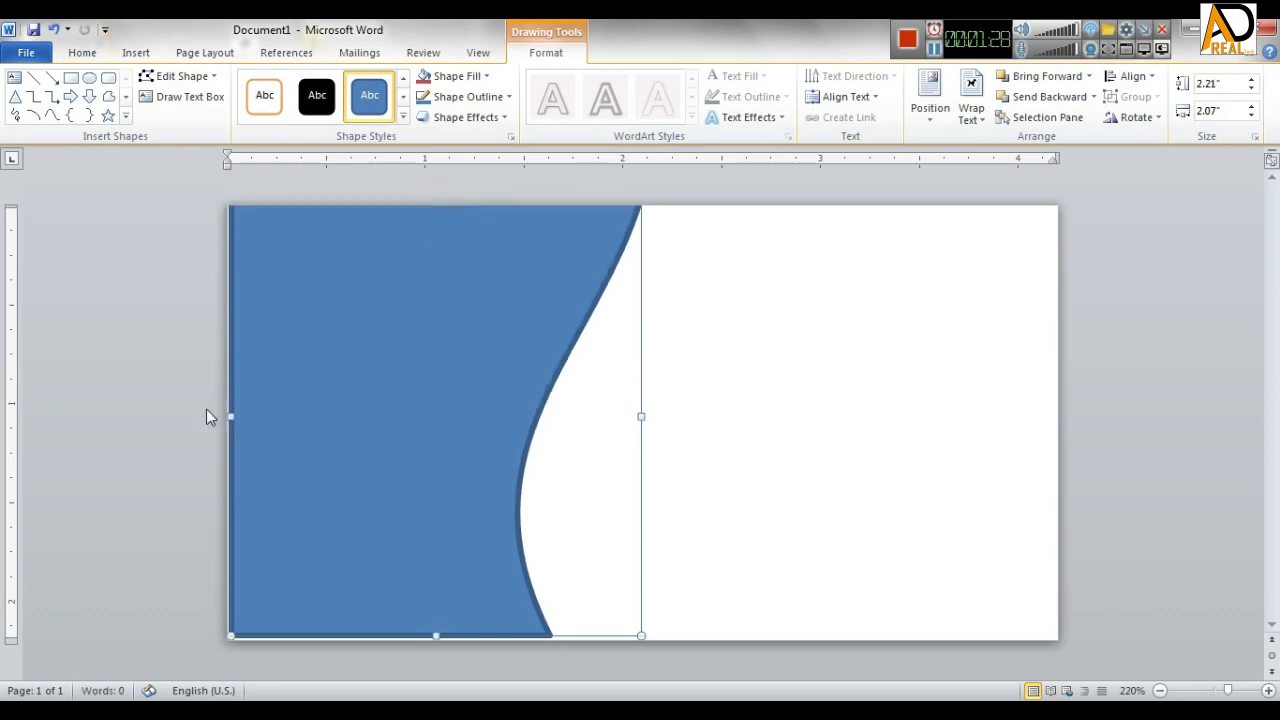
pyautogui.moveTo(227, 418); pyautogui.dragTo(219, 413)
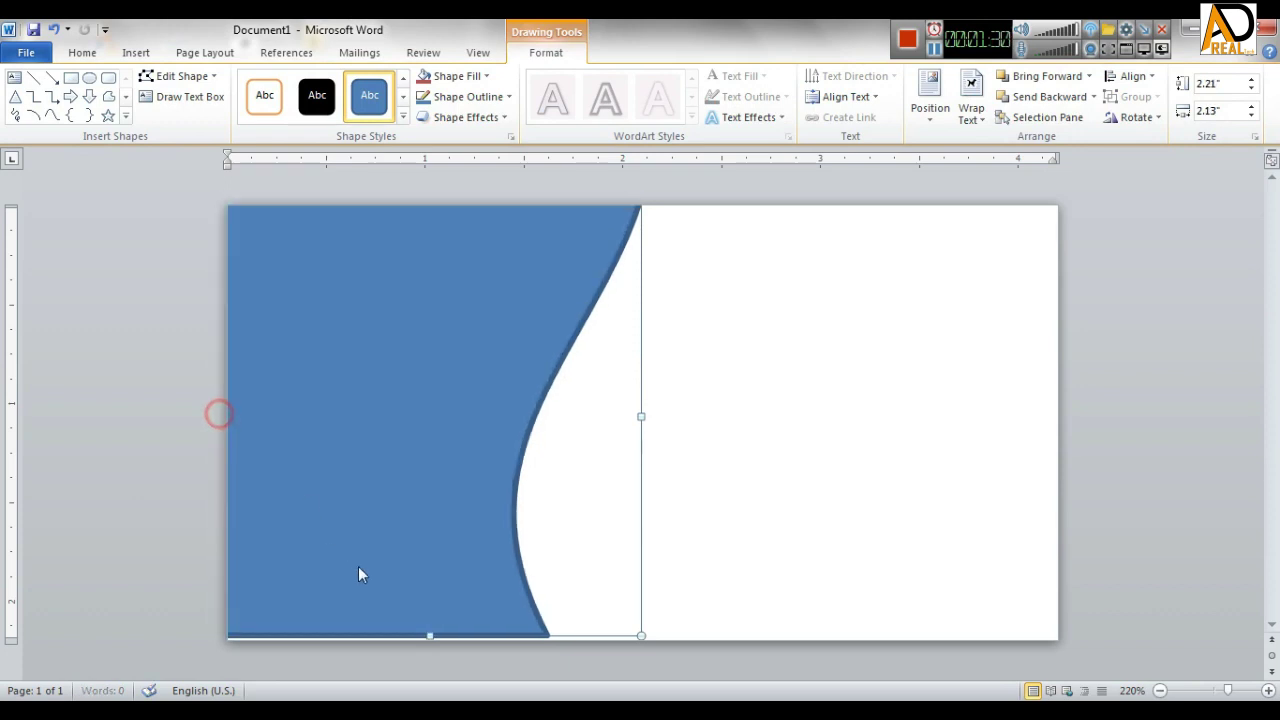
pyautogui.moveTo(428, 632); pyautogui.dragTo(428, 642)
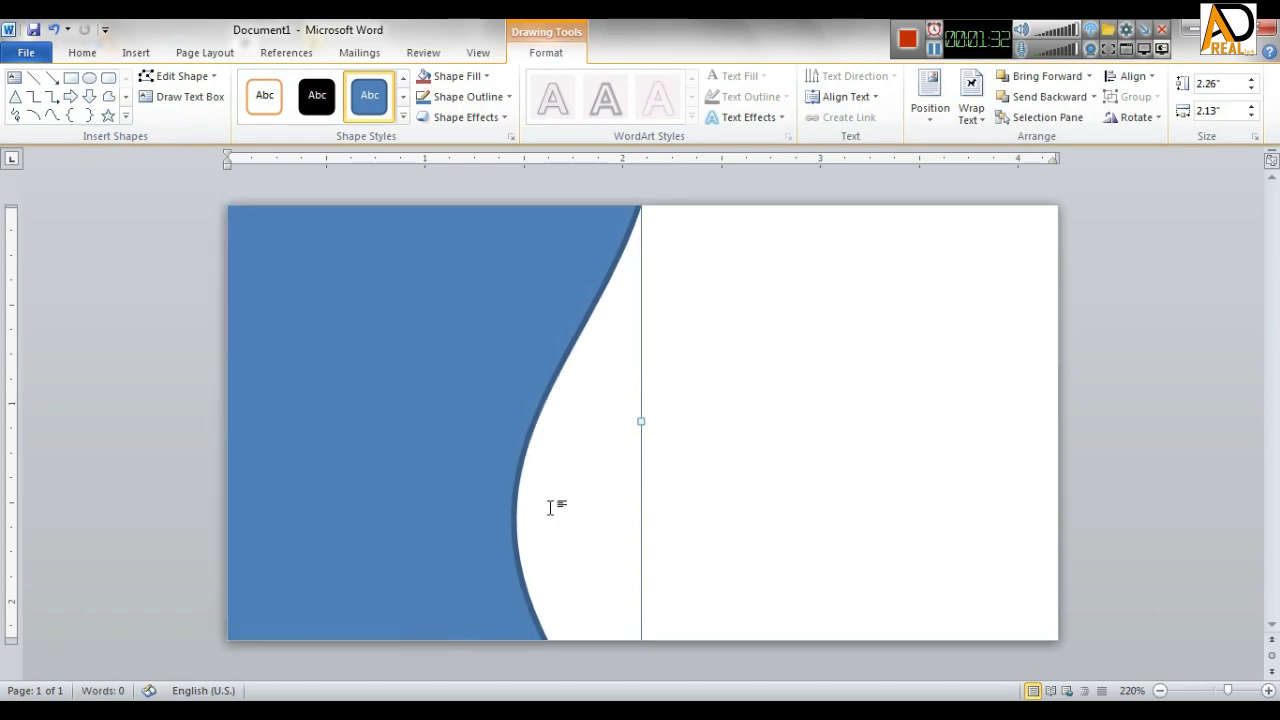
# Fill the curved shape with a yellow-green colour from the Standard palette.
pyautogui.click(455, 76)
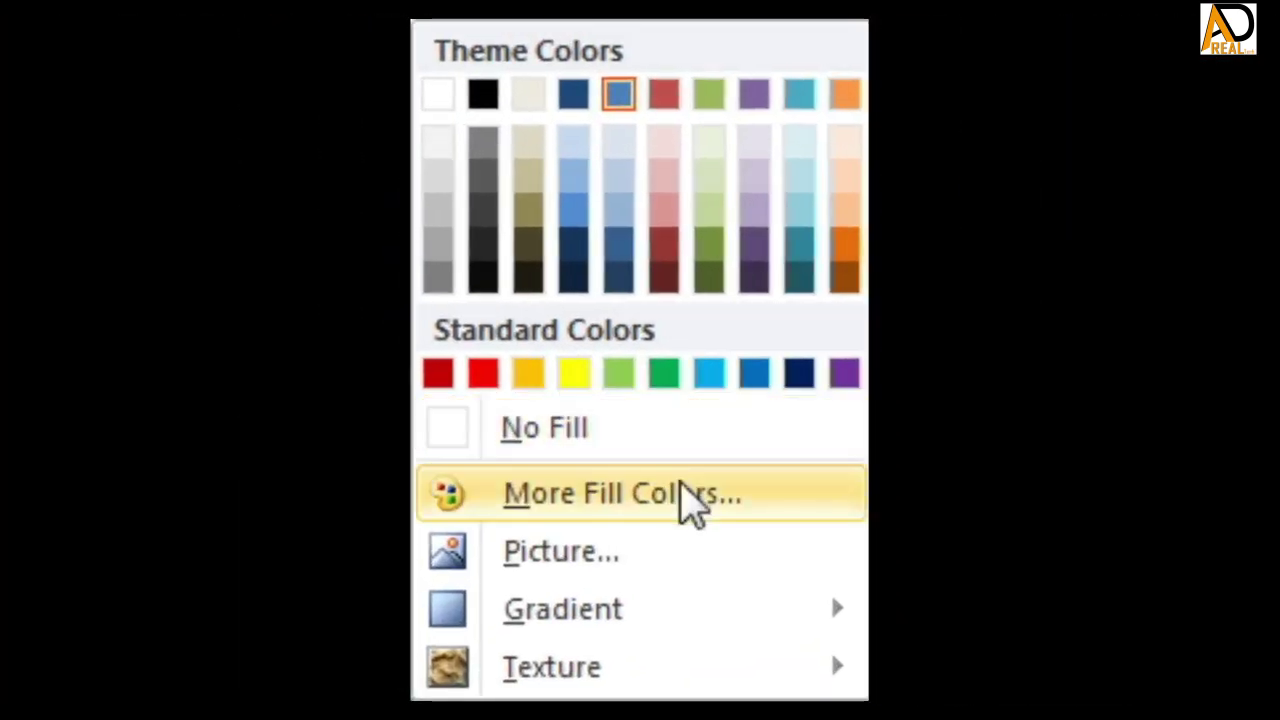
pyautogui.moveTo(610, 610)
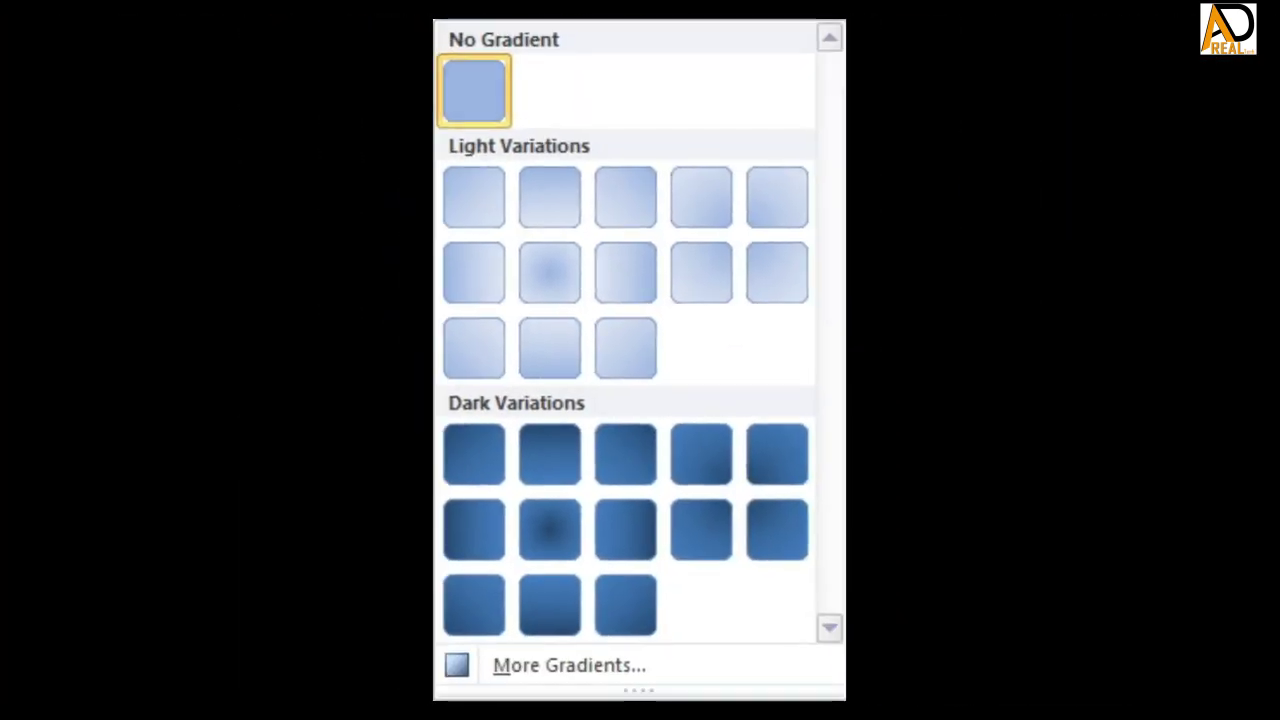
pyautogui.click(391, 180)
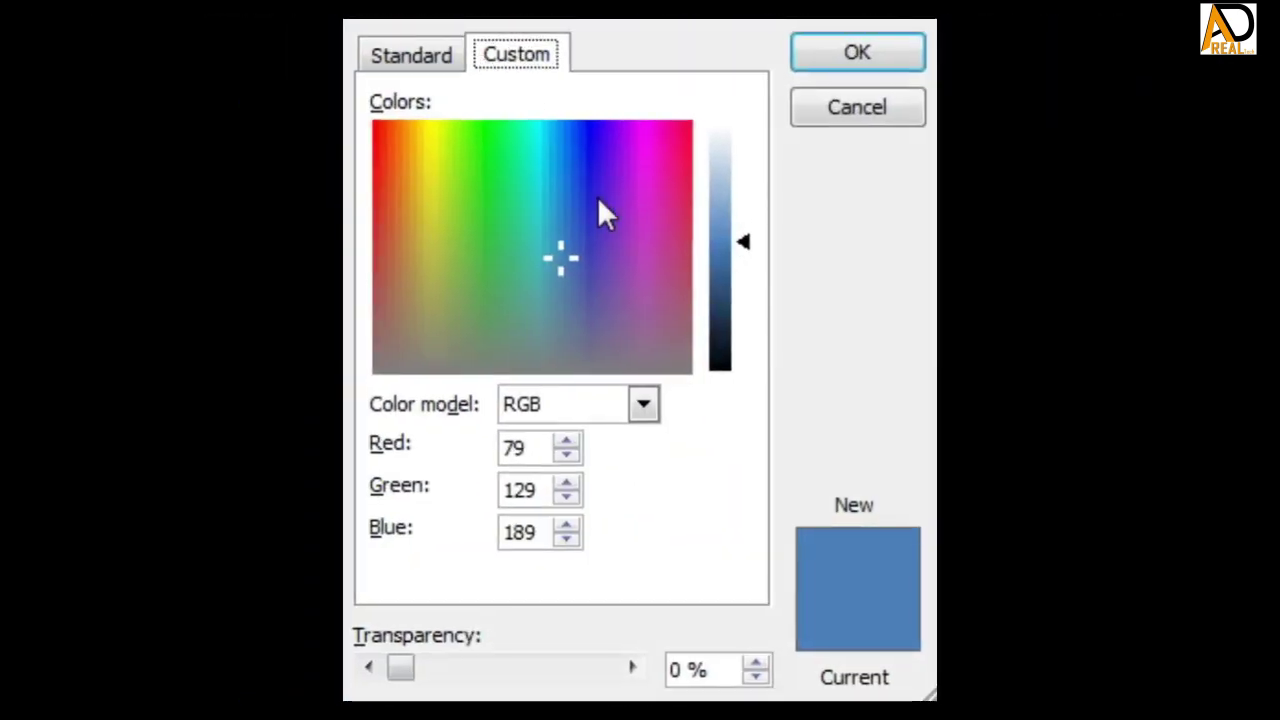
pyautogui.click(433, 64)
pyautogui.click(463, 359)
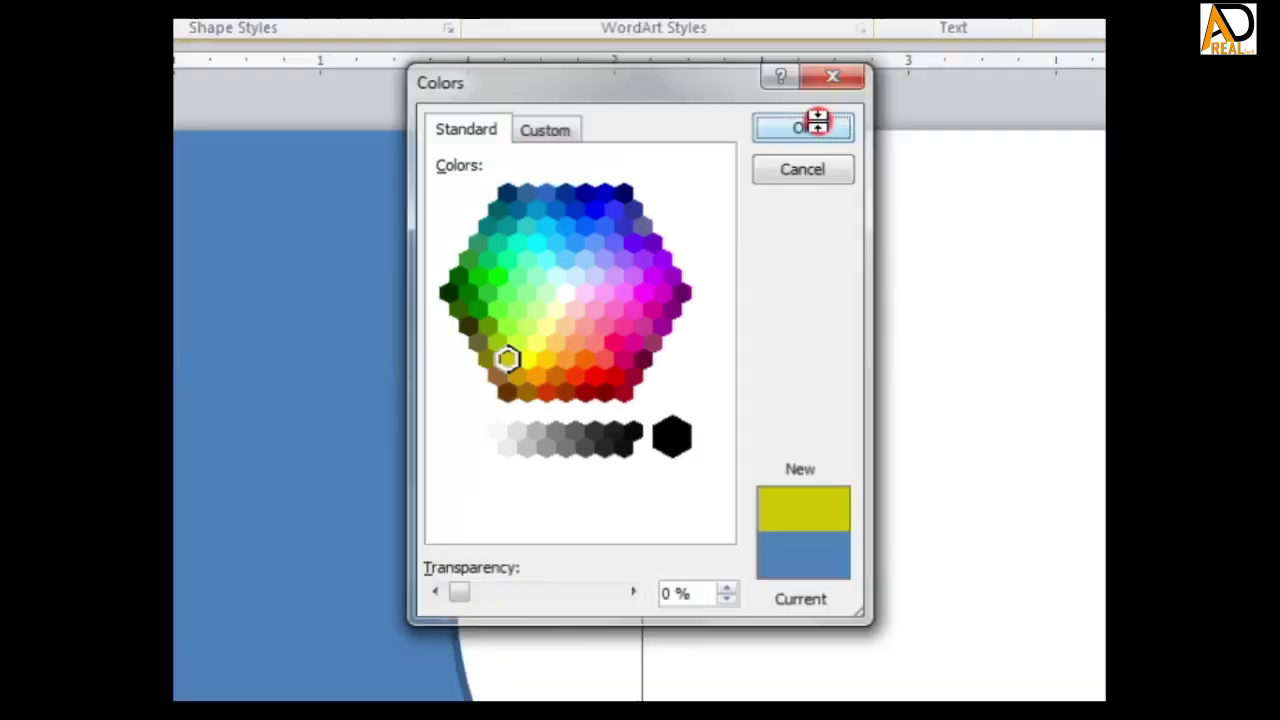
pyautogui.click(852, 52)
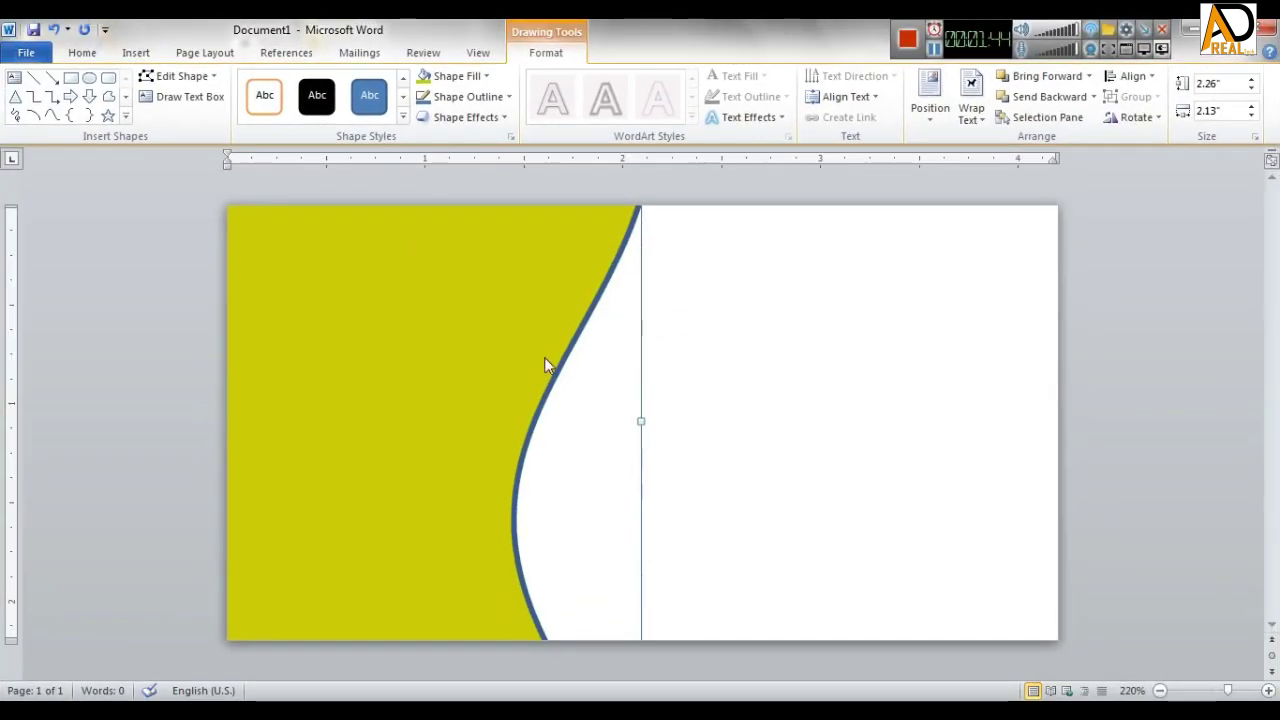
# Apply a dark gradient variation to the yellow-green shape and remove its outline.
pyautogui.click(471, 96)
pyautogui.click(458, 76)
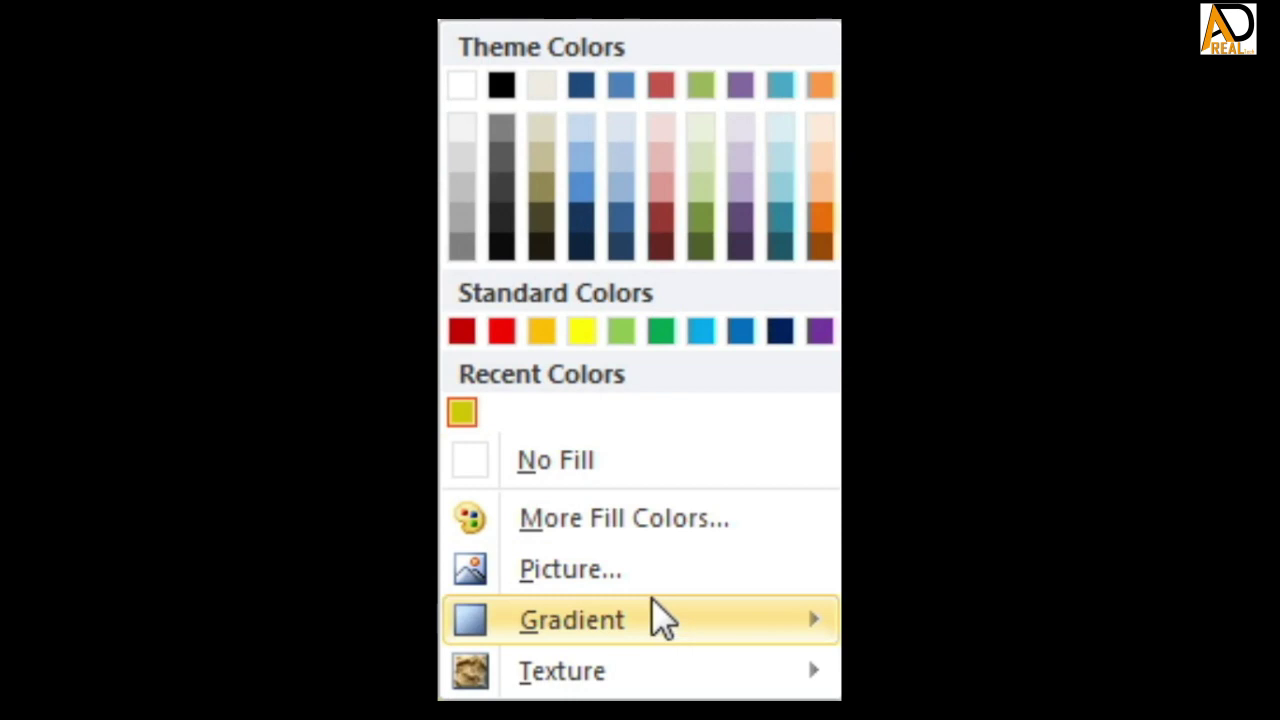
pyautogui.moveTo(653, 605)
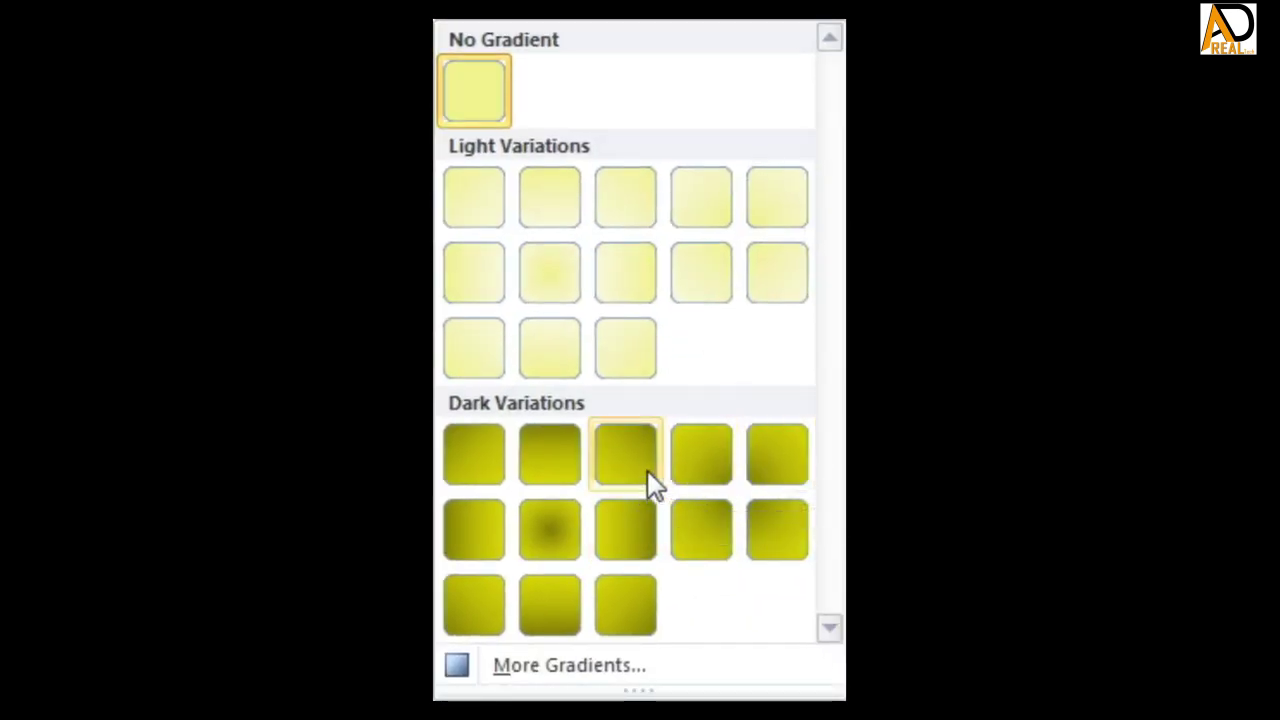
pyautogui.click(672, 527)
pyautogui.click(470, 92)
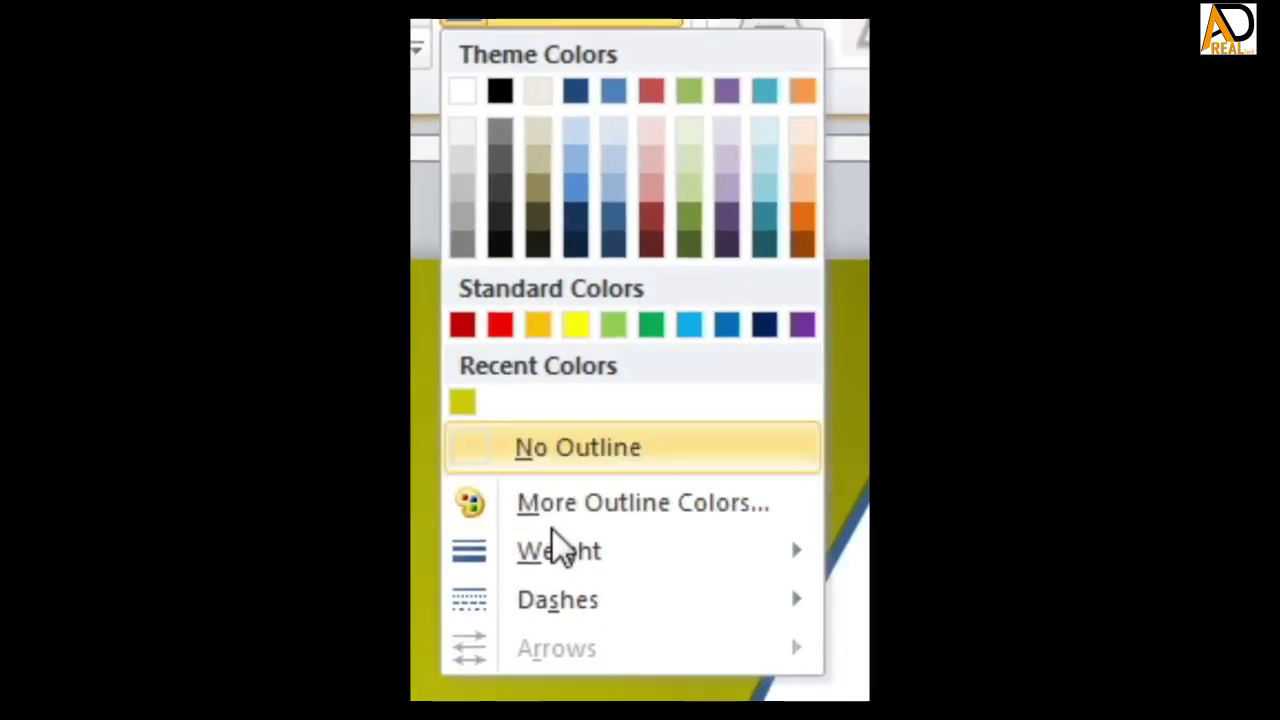
pyautogui.click(581, 463)
pyautogui.click(812, 417)
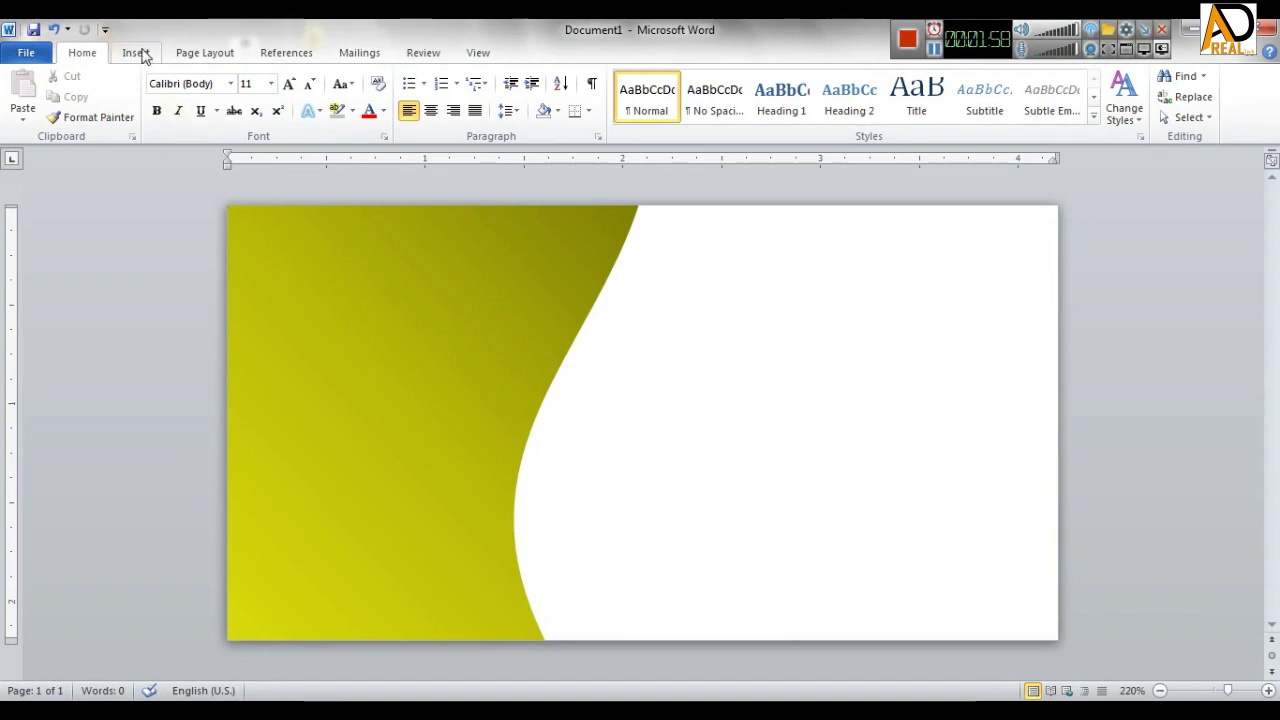
pyautogui.click(136, 52)
pyautogui.click(238, 90)
# Draw a rectangle over the card's right side, send it backward, and remove its outline.
pyautogui.click(490, 91)
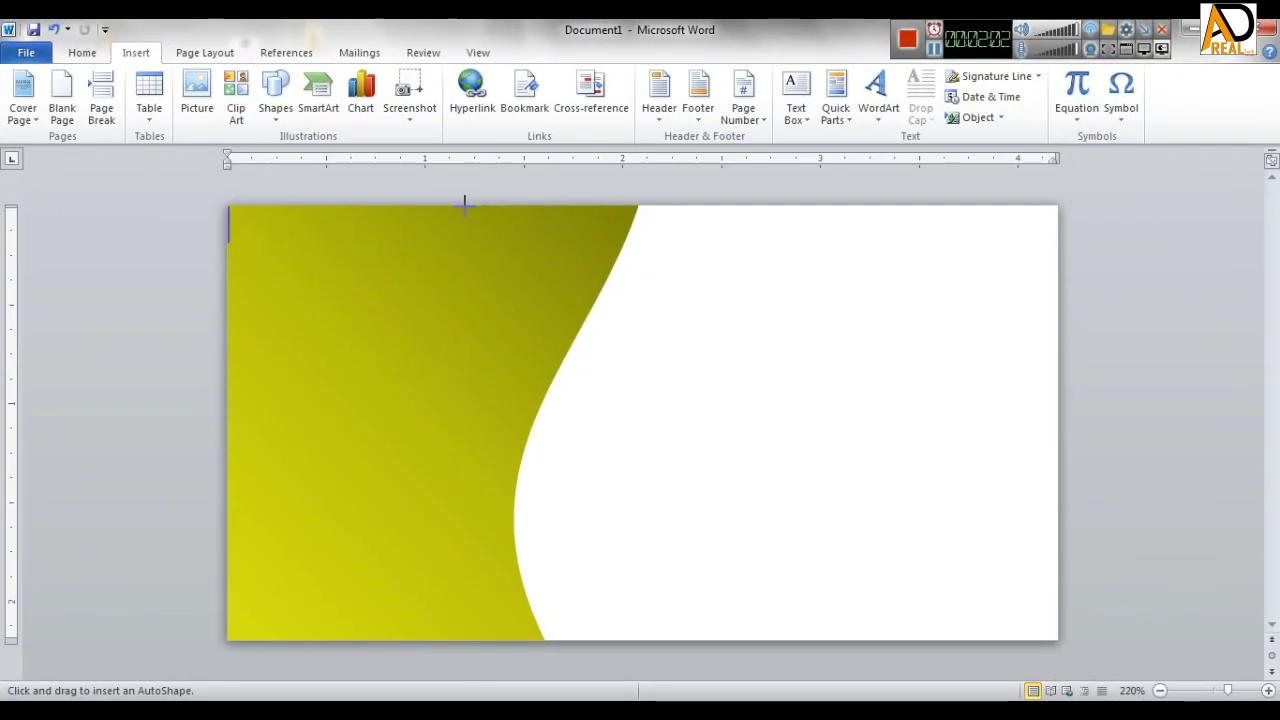
pyautogui.moveTo(464, 204)
pyautogui.mouseDown()
pyautogui.moveTo(1085, 640)
pyautogui.moveTo(1059, 638)
pyautogui.mouseUp()
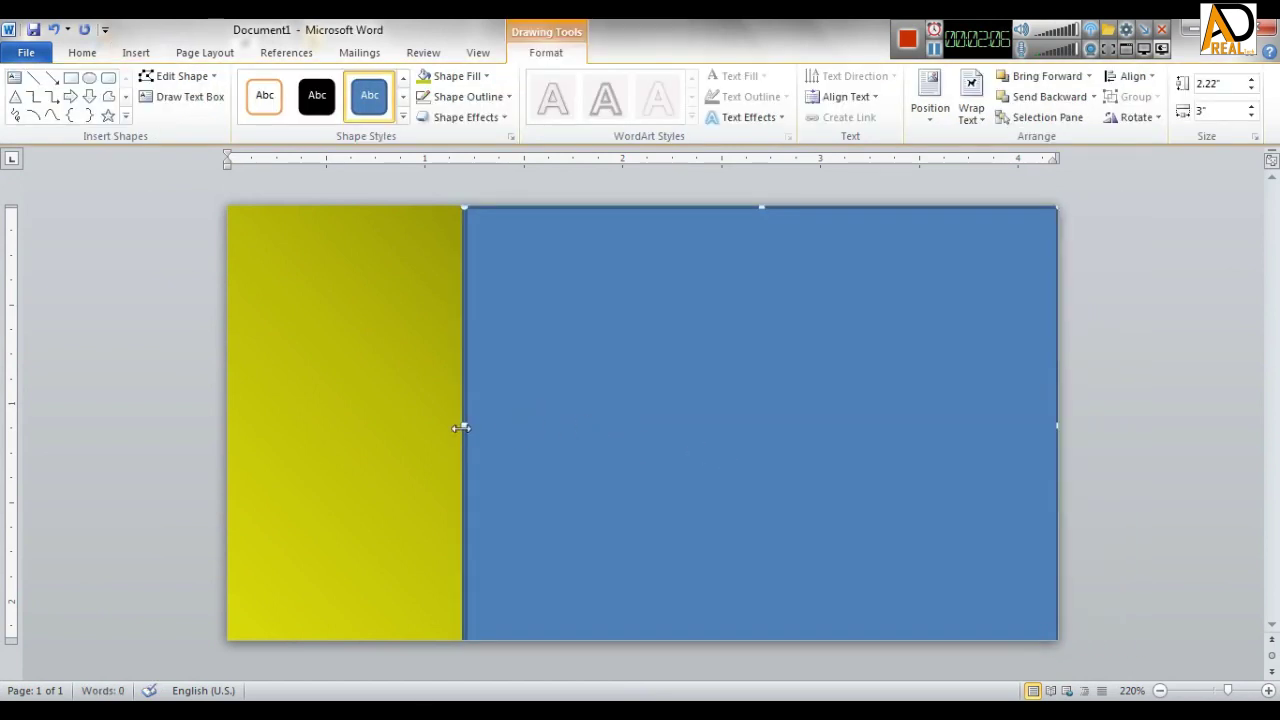
pyautogui.moveTo(461, 428); pyautogui.dragTo(469, 426)
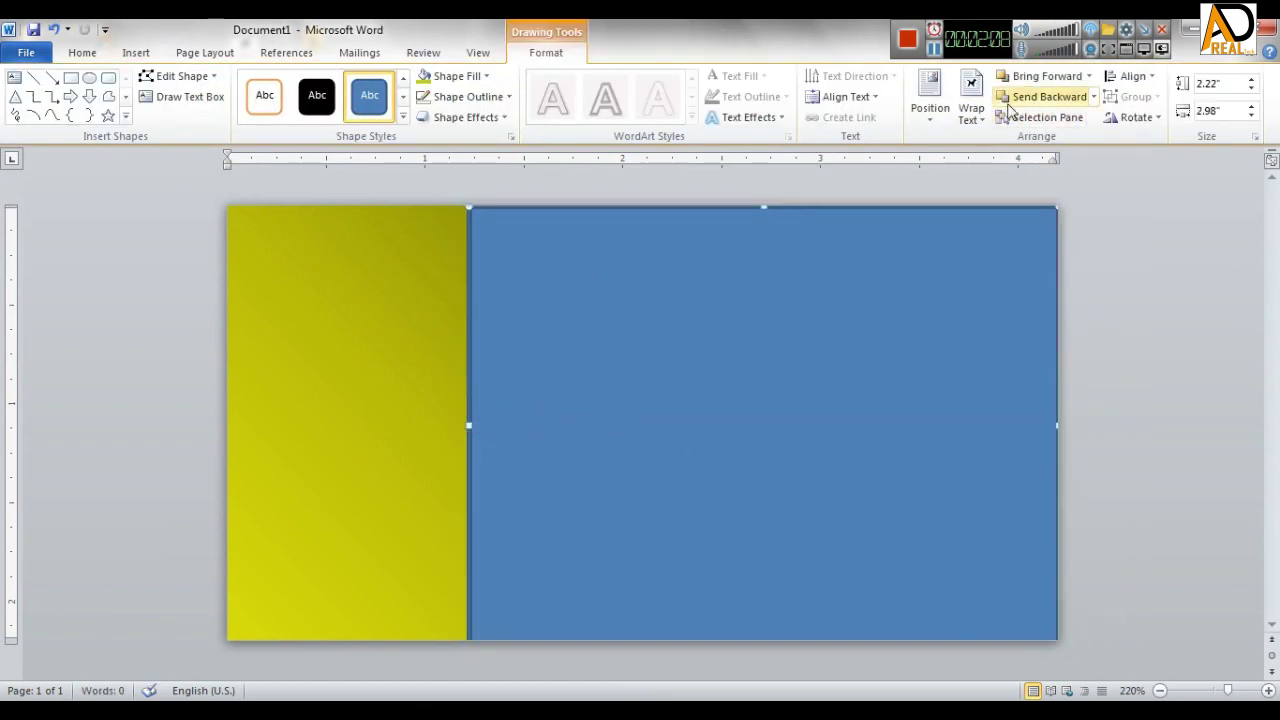
pyautogui.click(1070, 95)
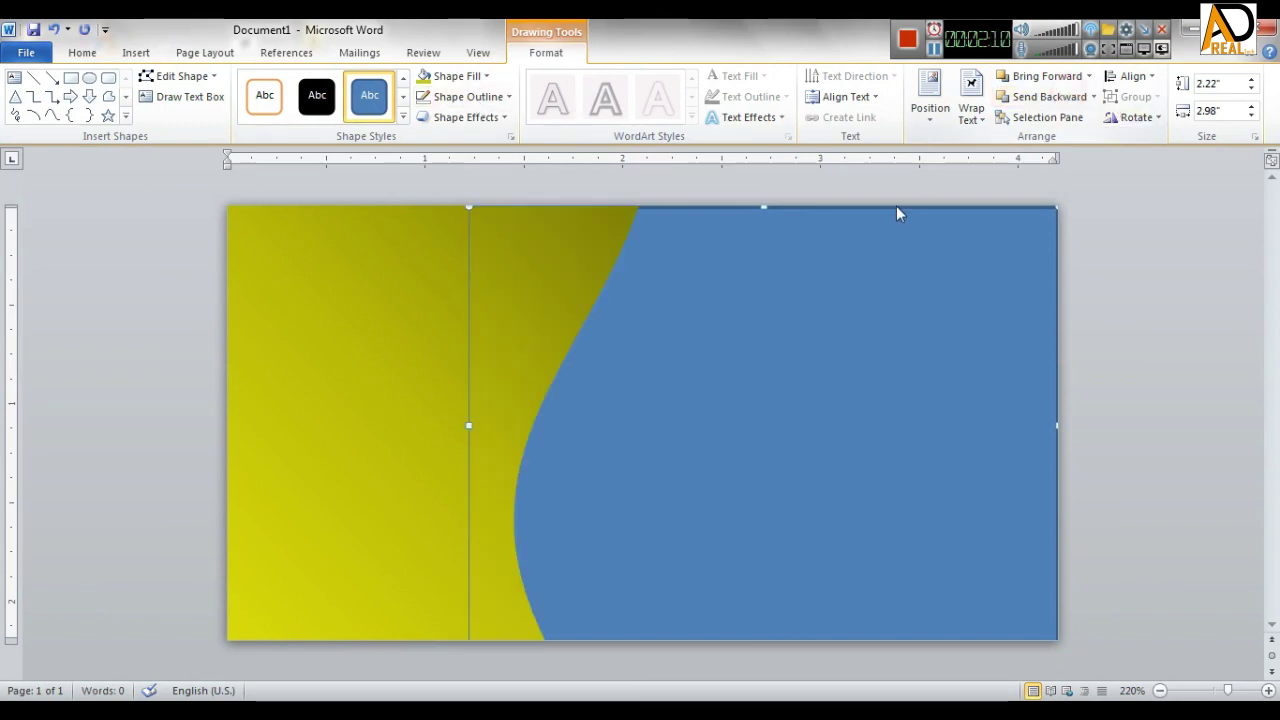
pyautogui.click(465, 77)
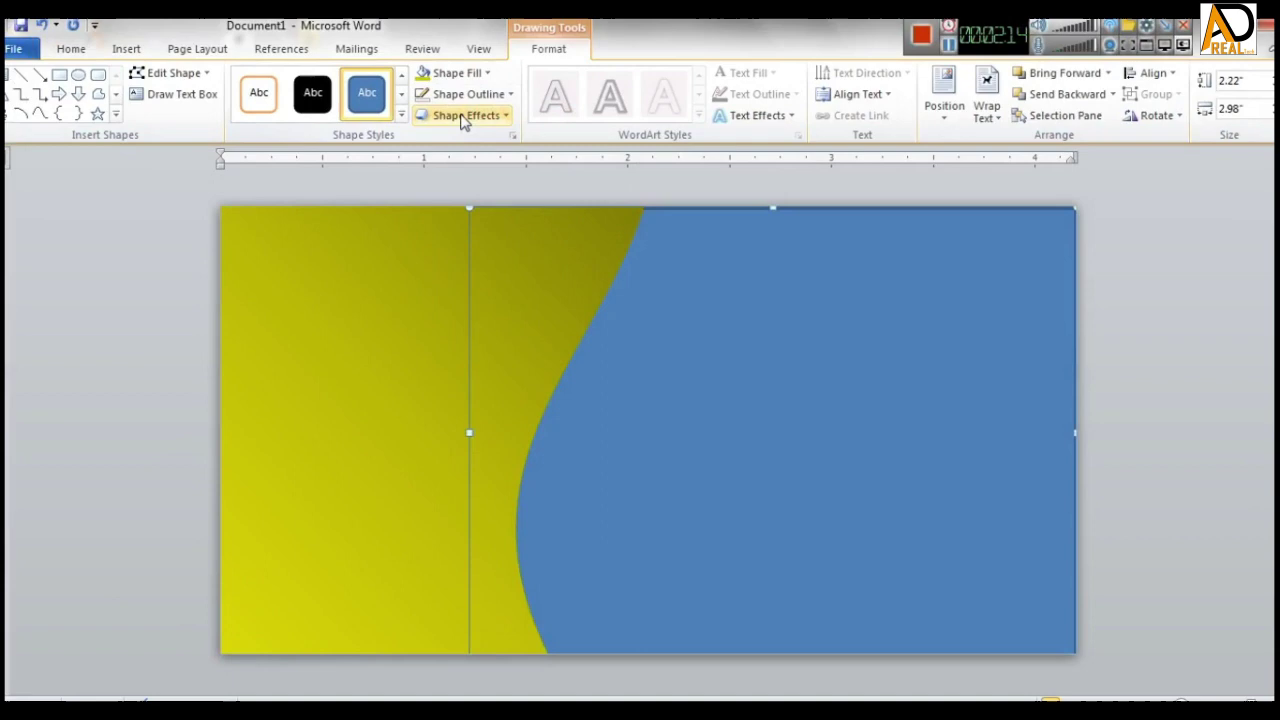
pyautogui.click(460, 94)
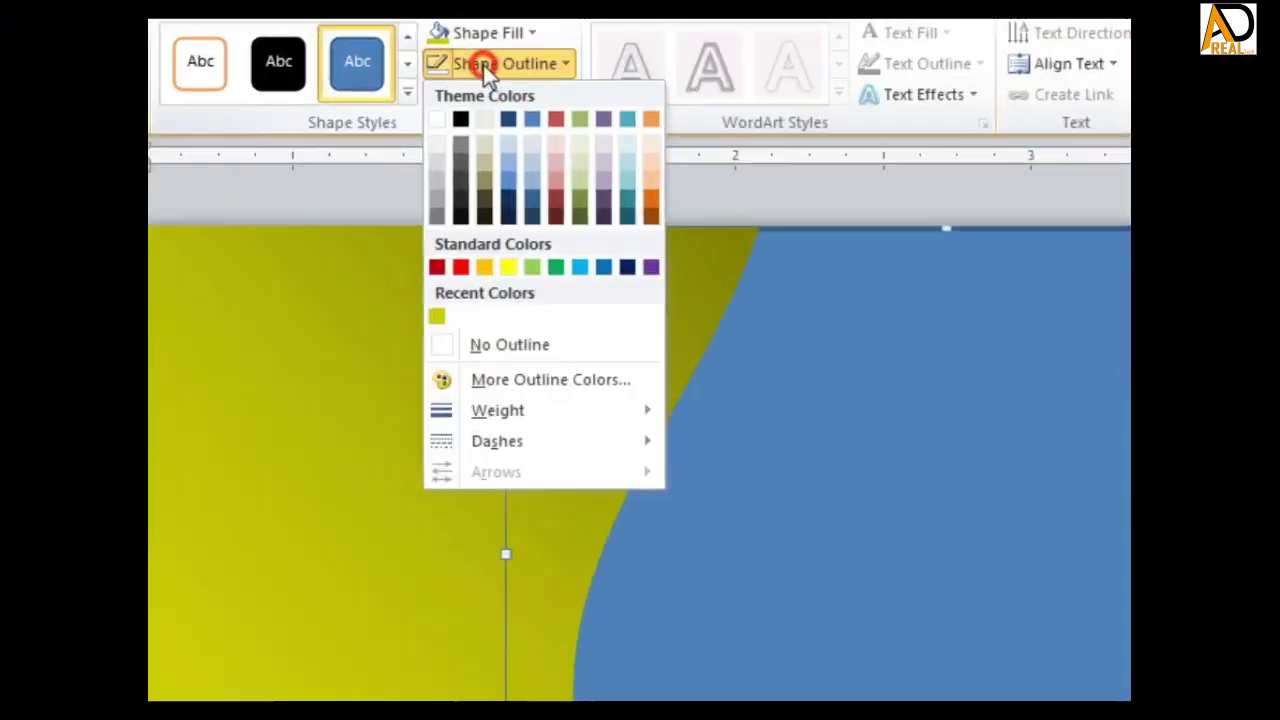
pyautogui.click(480, 290)
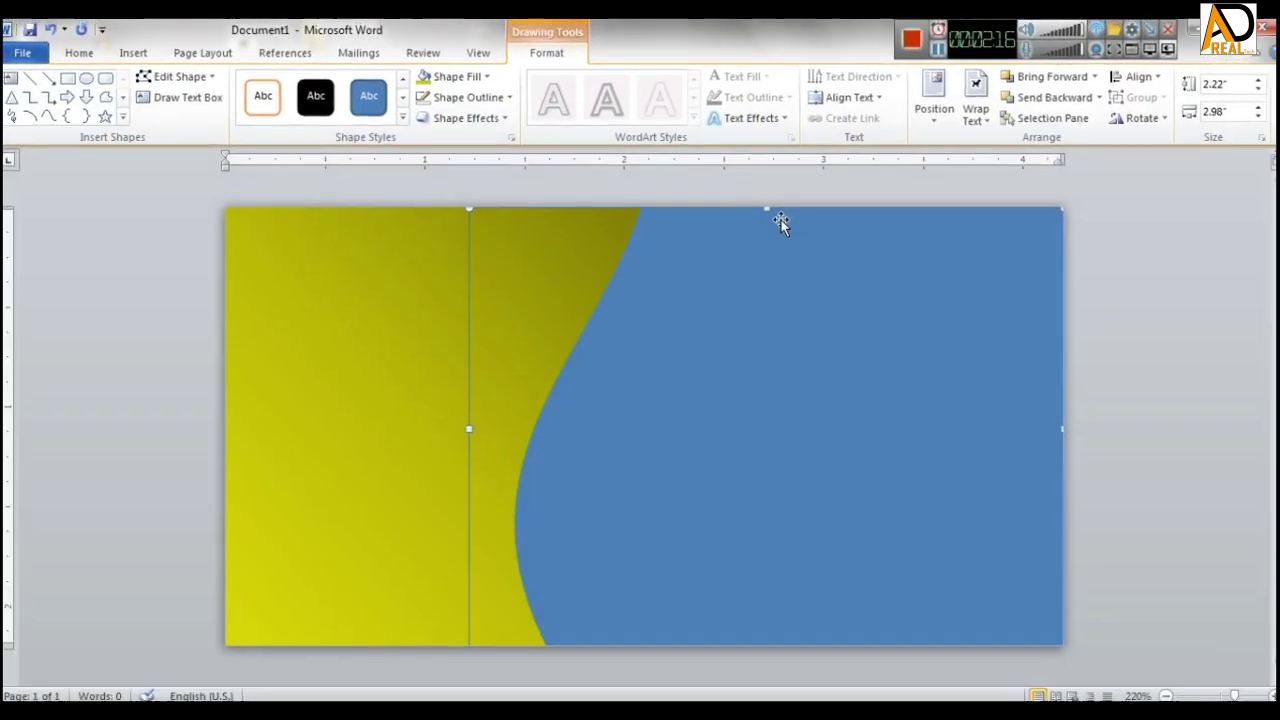
# Select the right-side rectangle and bring up the Standard colour palette for its fill.
pyautogui.click(1157, 357)
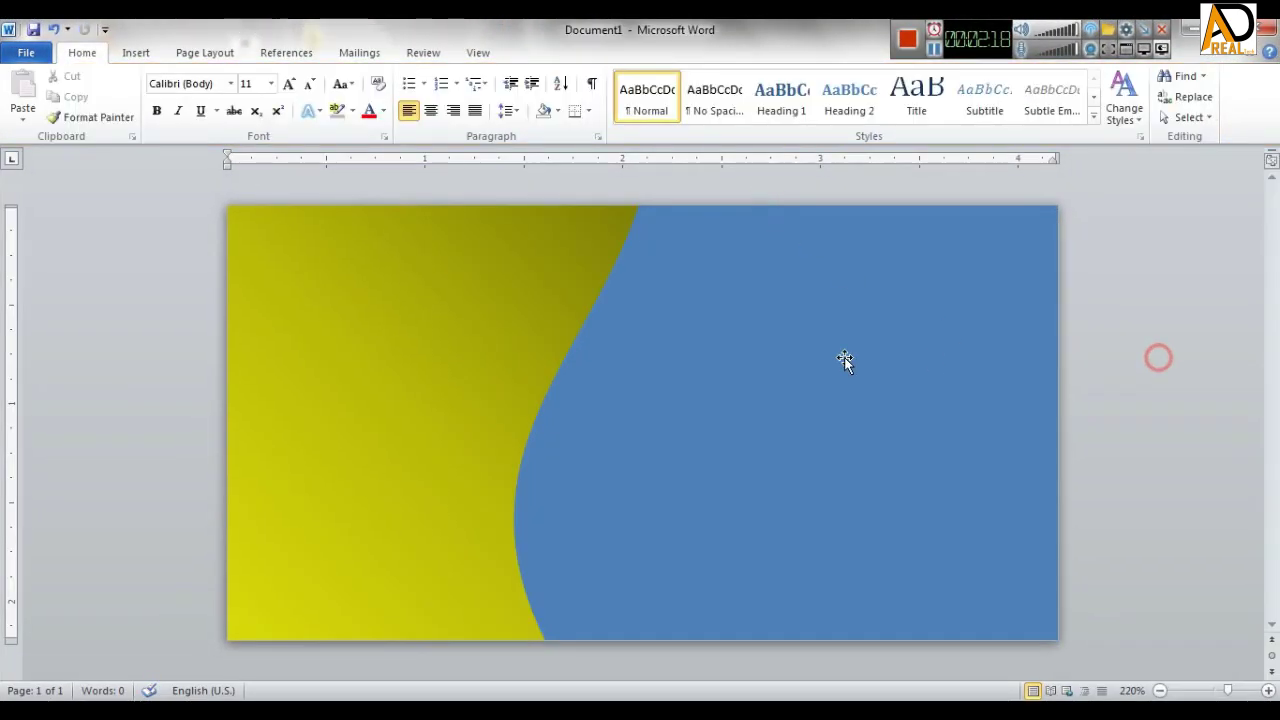
pyautogui.click(516, 249)
pyautogui.click(455, 76)
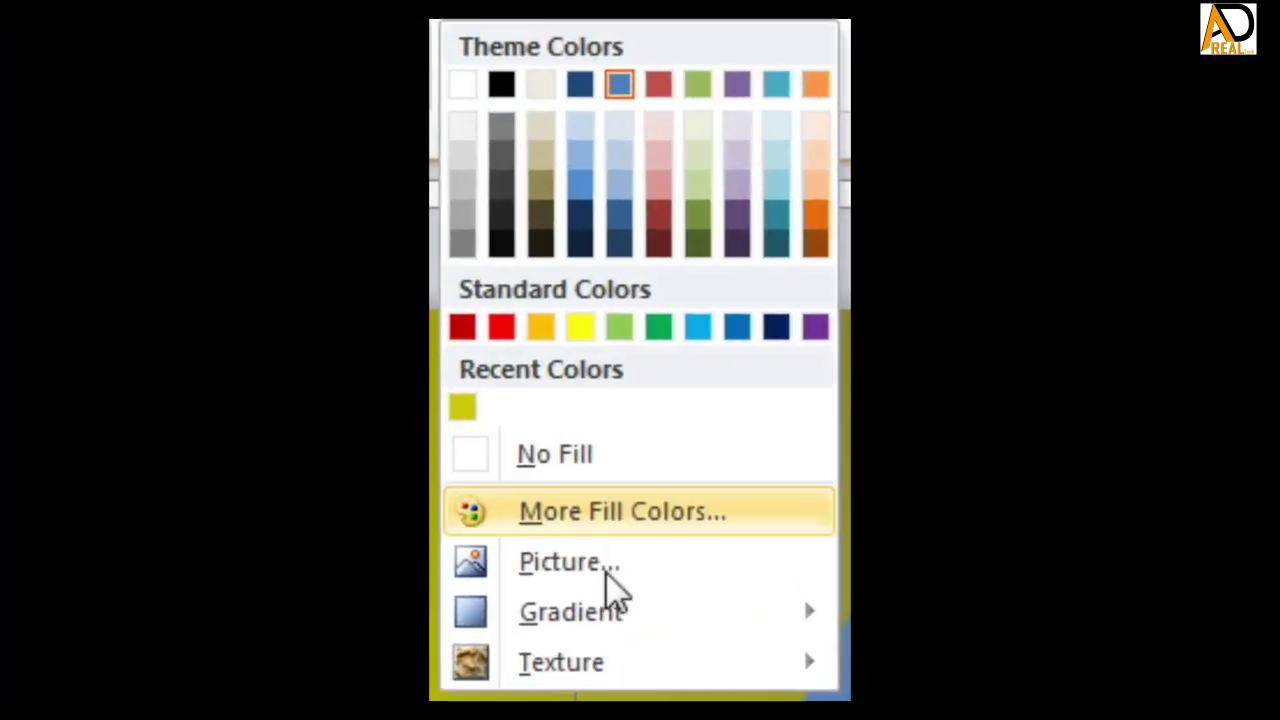
pyautogui.moveTo(475, 316)
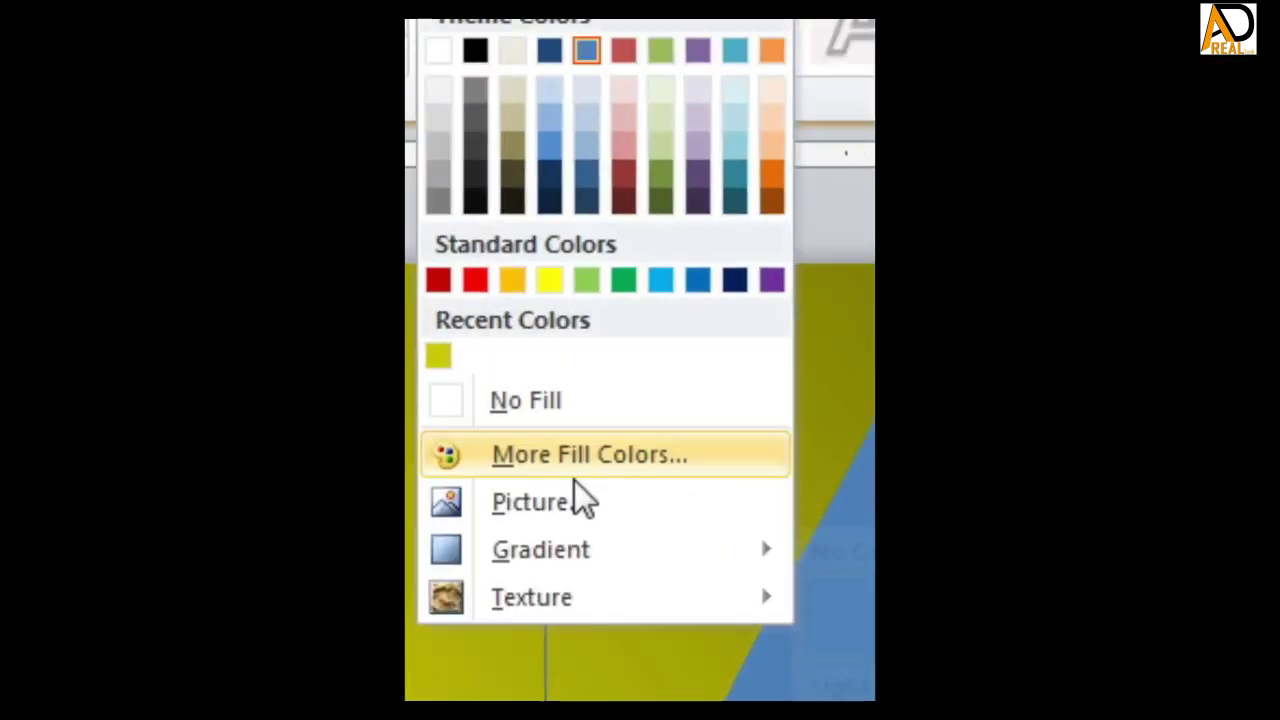
pyautogui.click(614, 521)
pyautogui.click(420, 70)
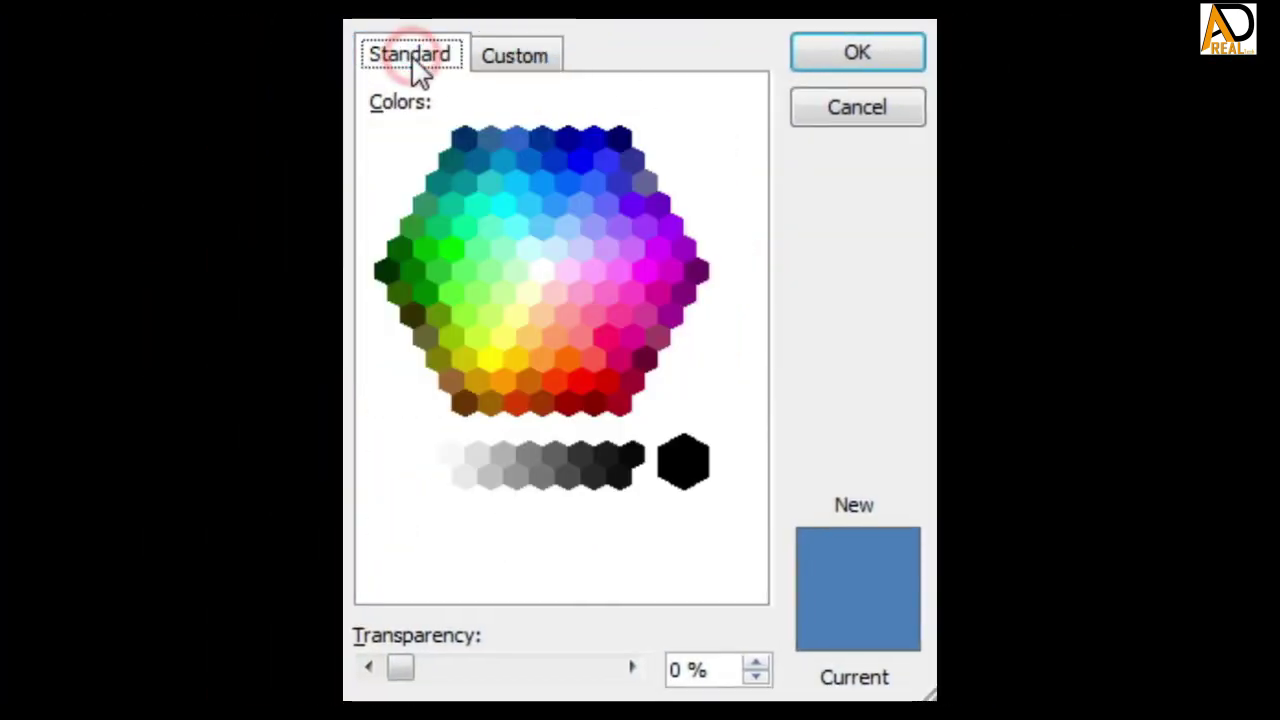
pyautogui.click(507, 48)
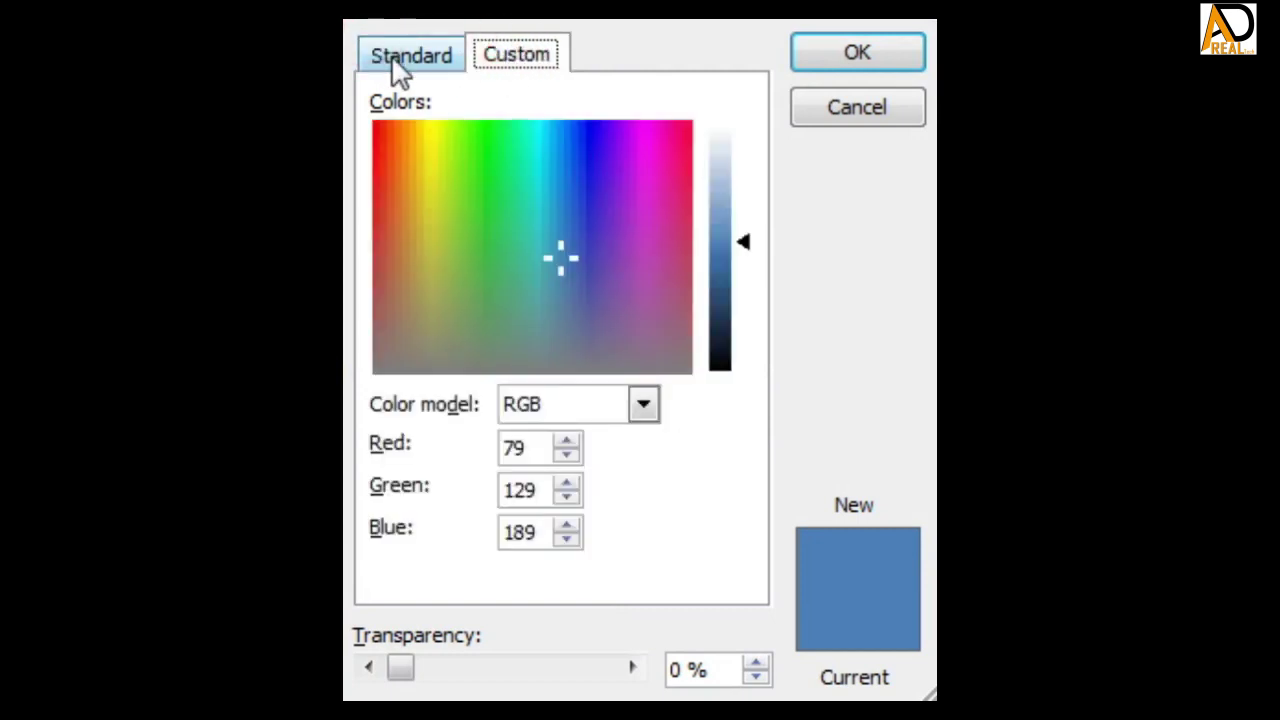
pyautogui.click(393, 58)
# Try several red and maroon swatches, then fill the rectangle with purple.
pyautogui.click(645, 316)
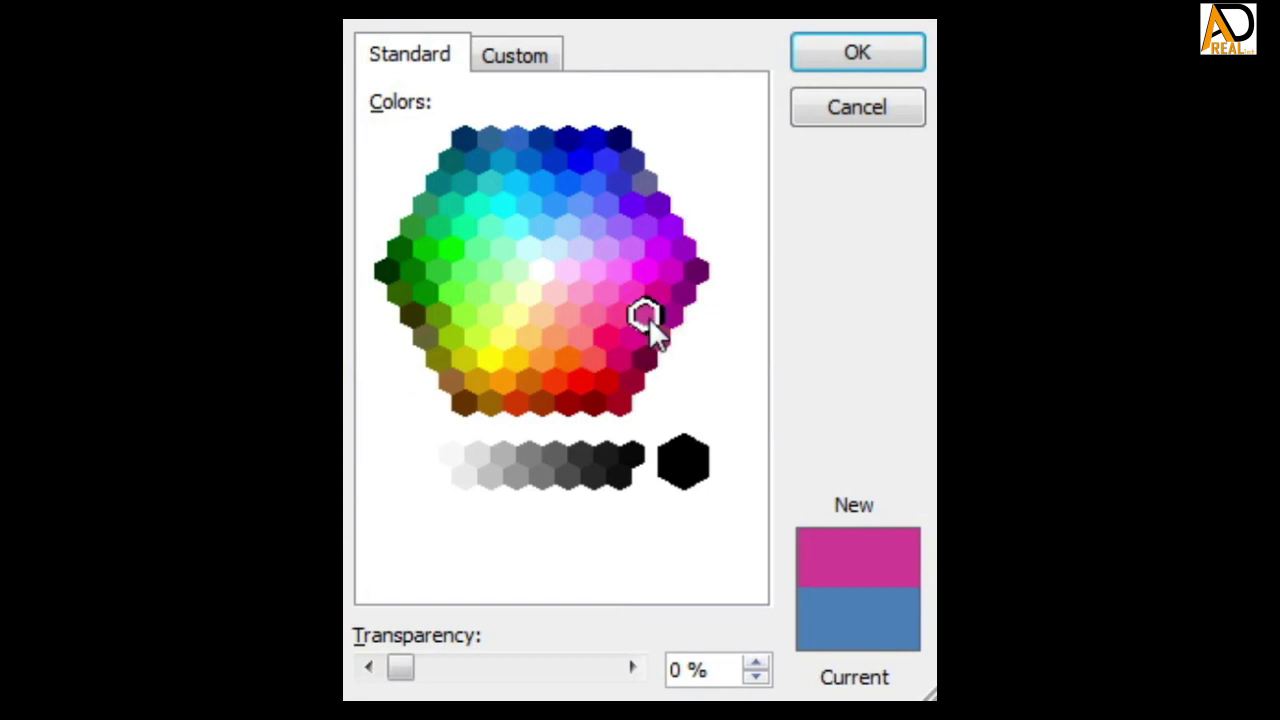
pyautogui.click(621, 356)
pyautogui.click(607, 381)
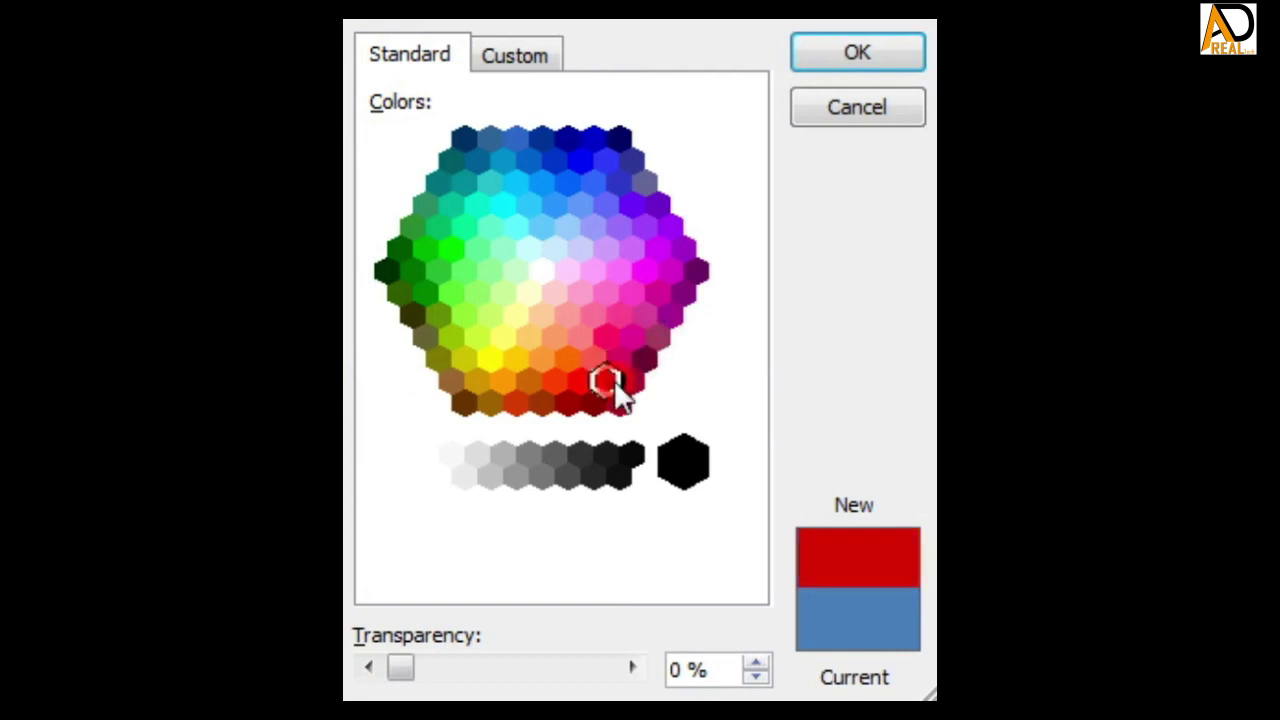
pyautogui.click(633, 381)
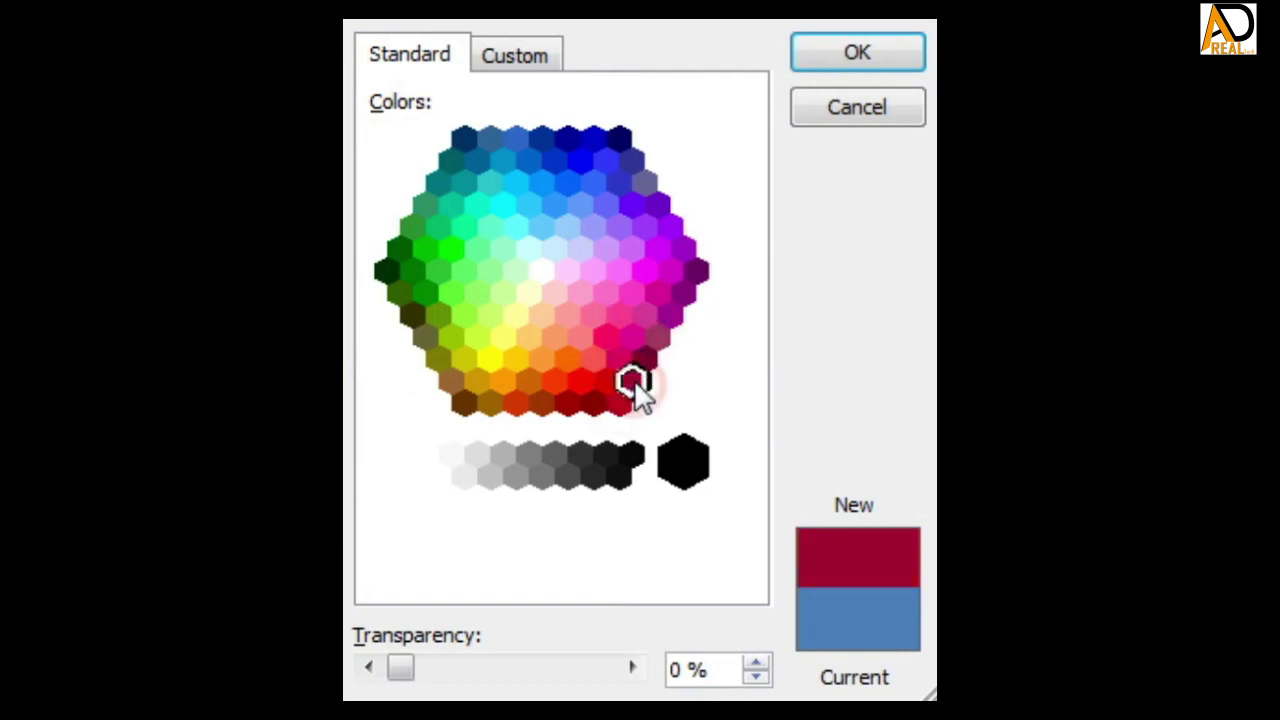
pyautogui.click(645, 359)
pyautogui.click(659, 338)
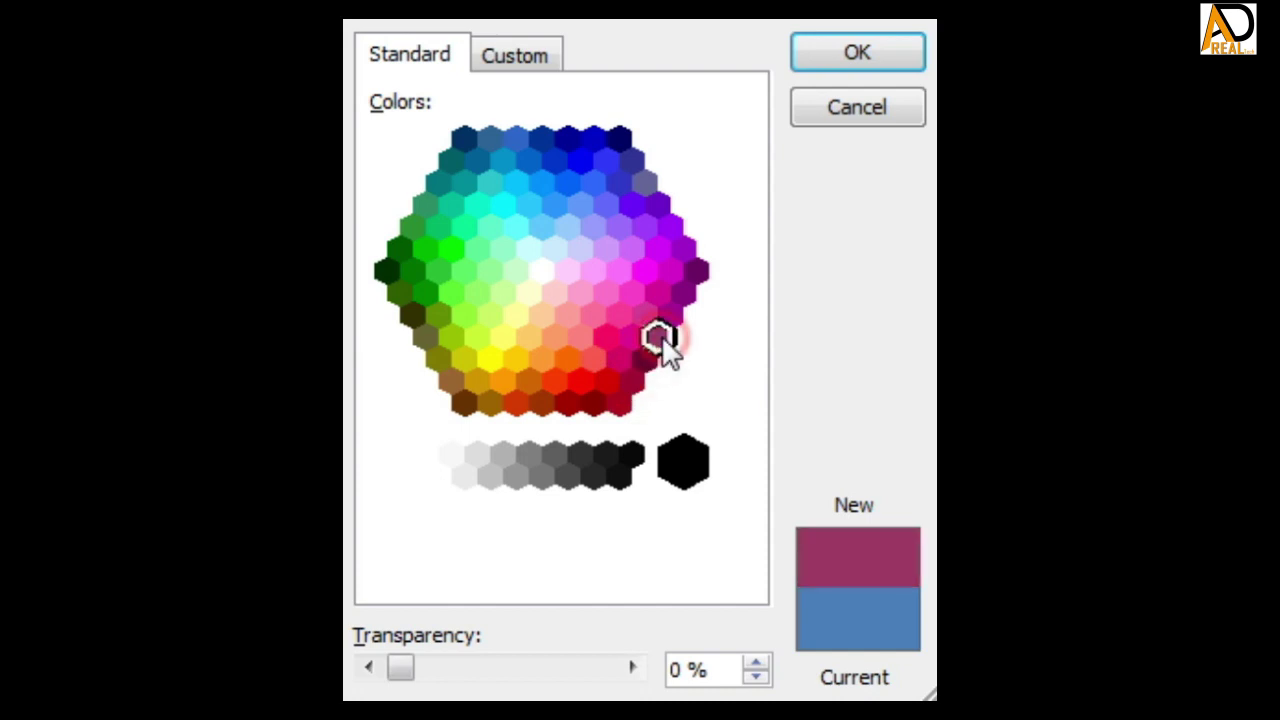
pyautogui.click(648, 358)
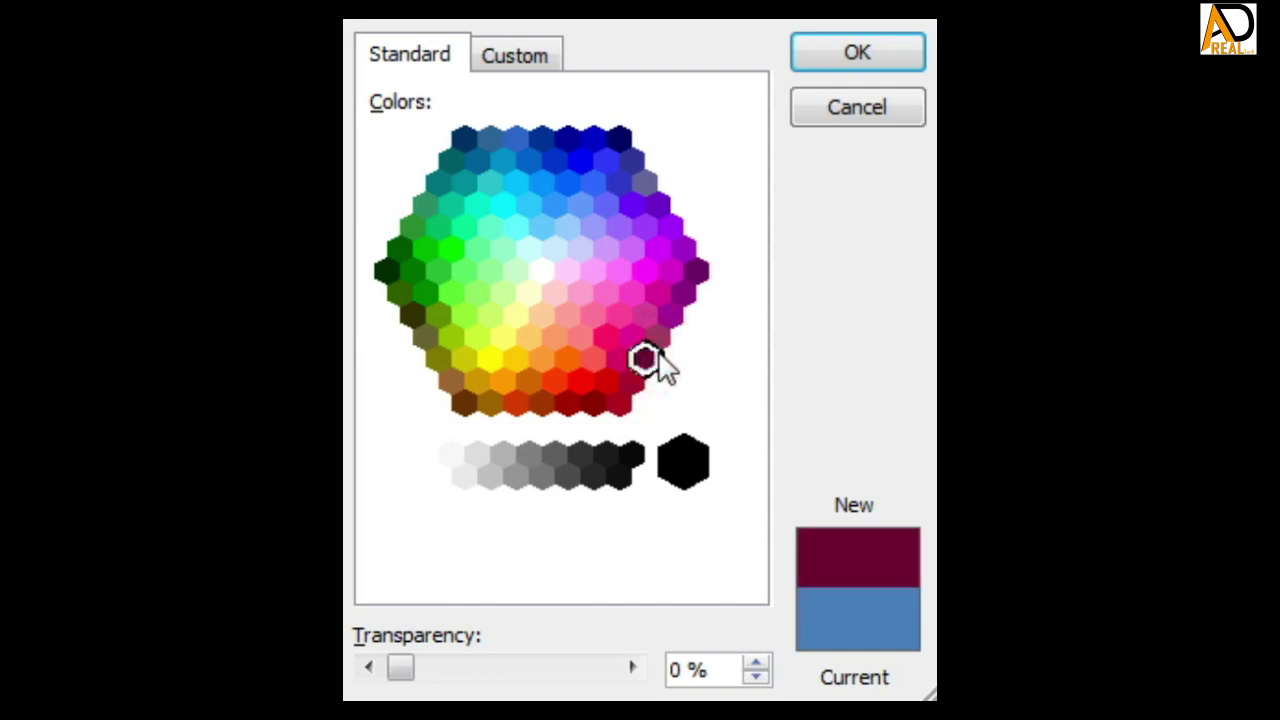
pyautogui.click(670, 316)
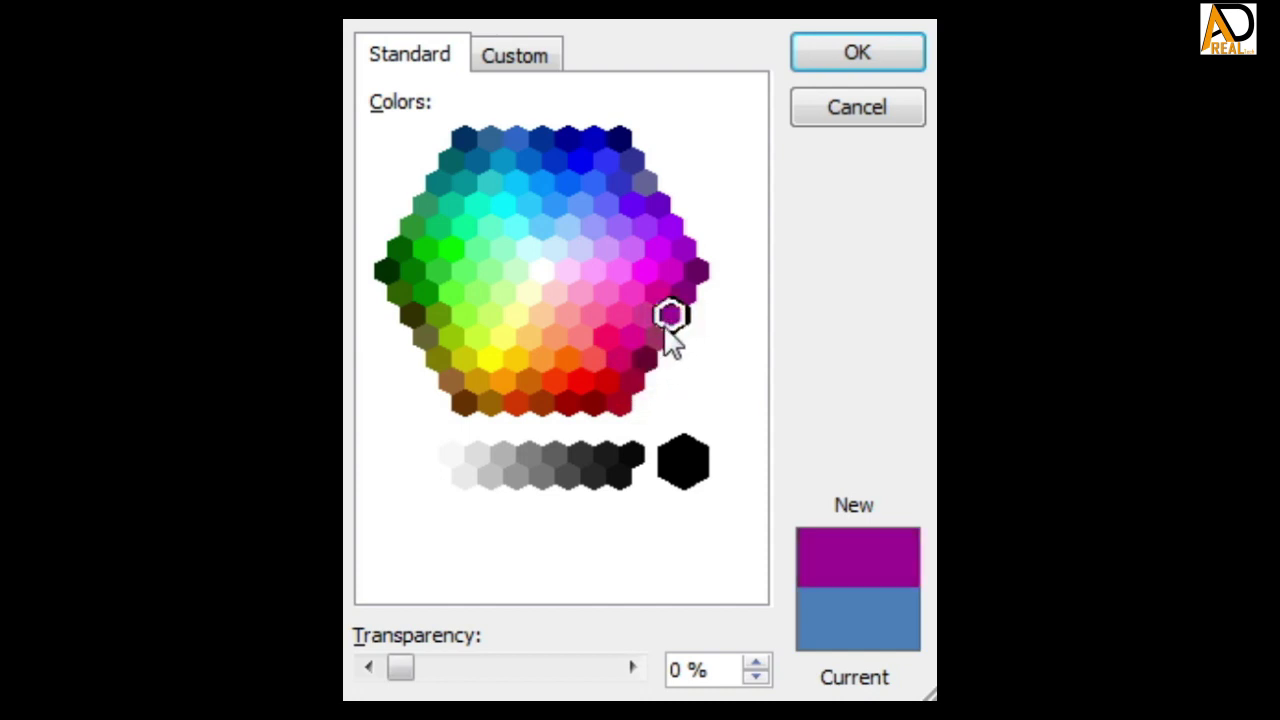
pyautogui.click(658, 337)
pyautogui.click(670, 316)
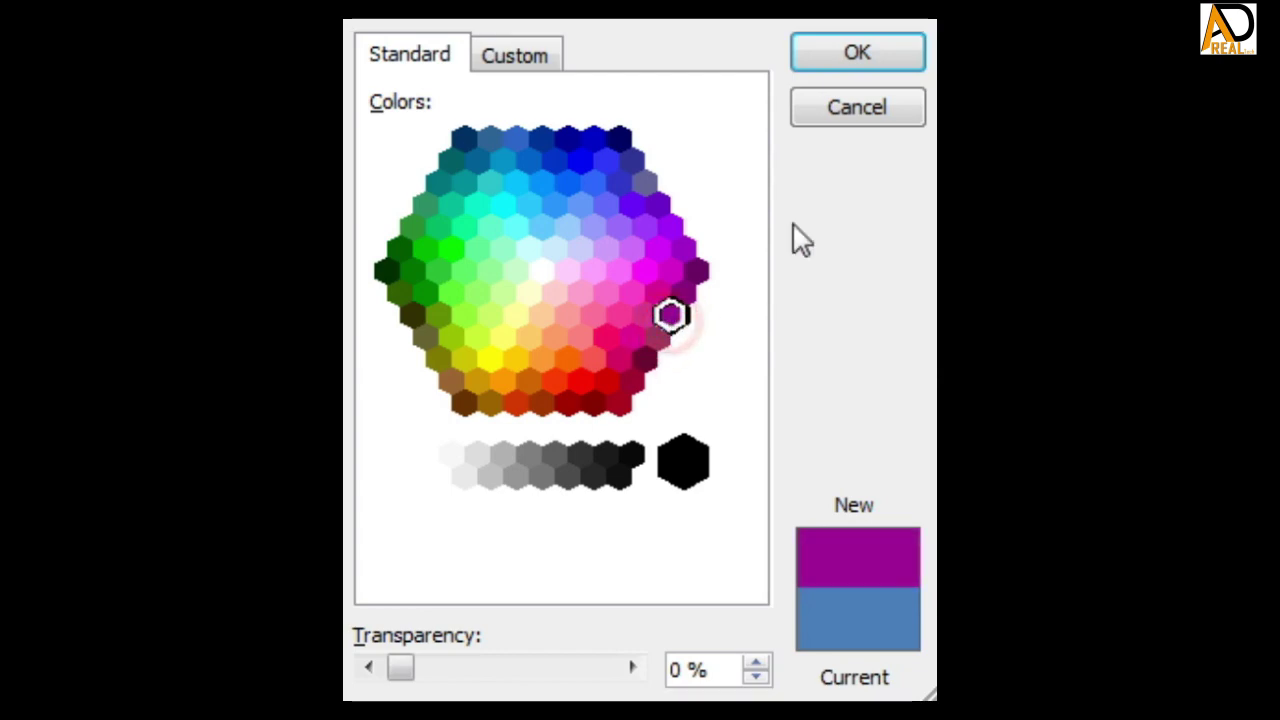
pyautogui.click(877, 53)
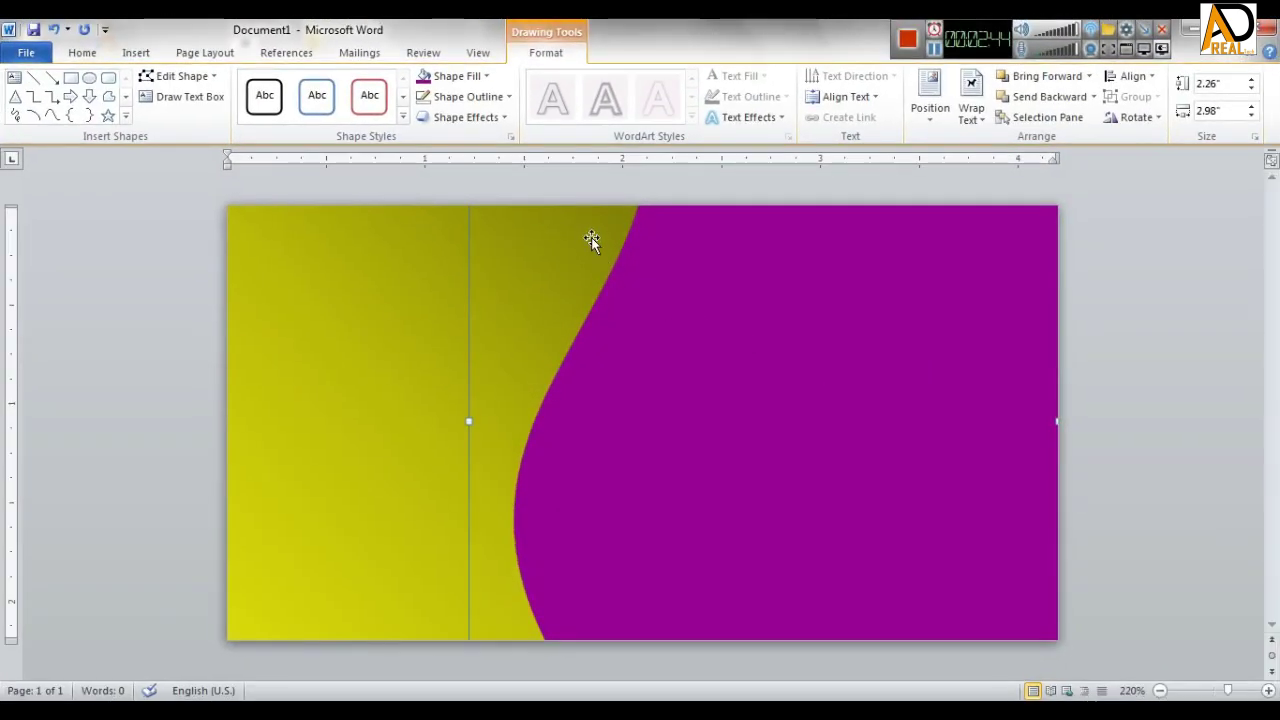
# Apply a gradient variation so the purple fill darkens toward the top-right corner.
pyautogui.click(462, 80)
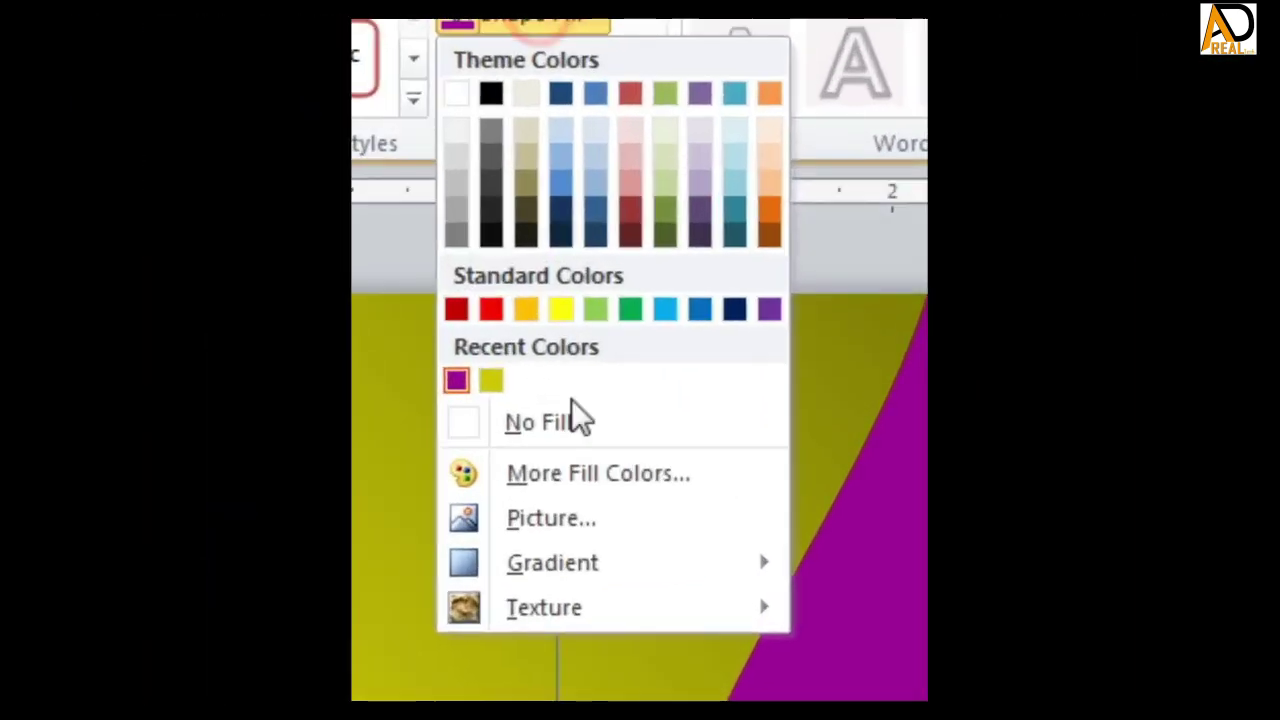
pyautogui.moveTo(470, 375)
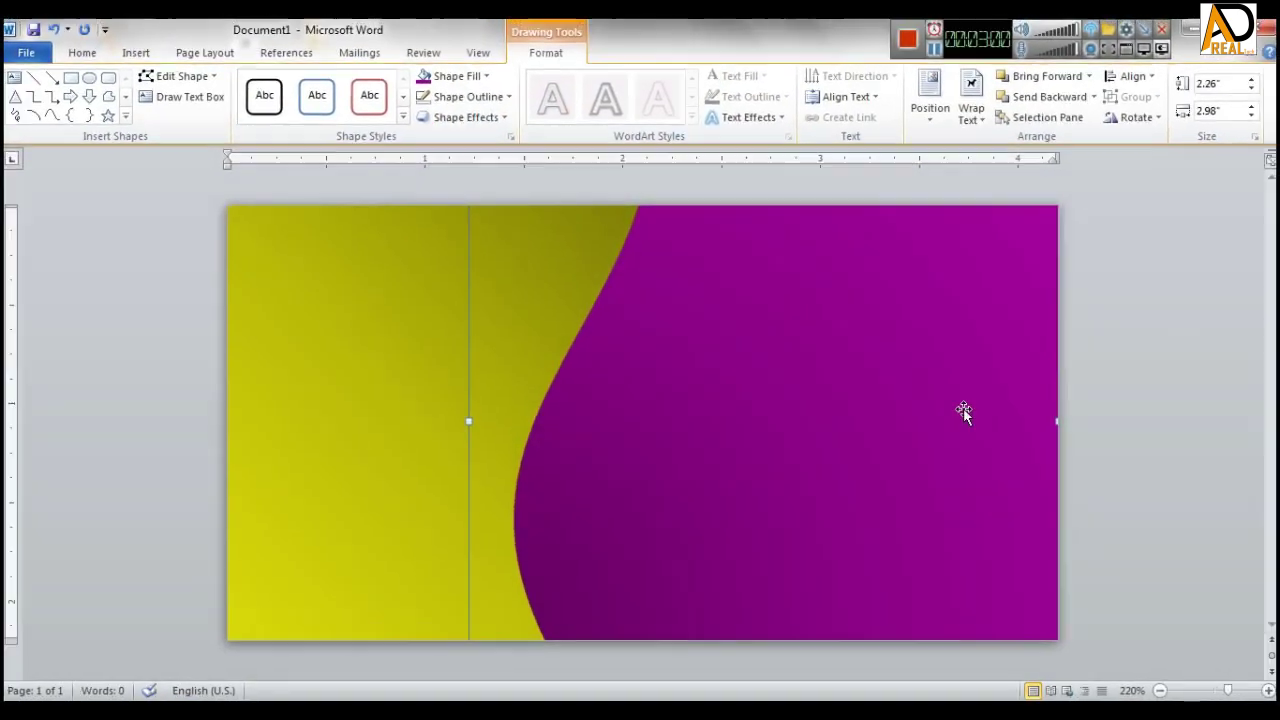
pyautogui.click(471, 77)
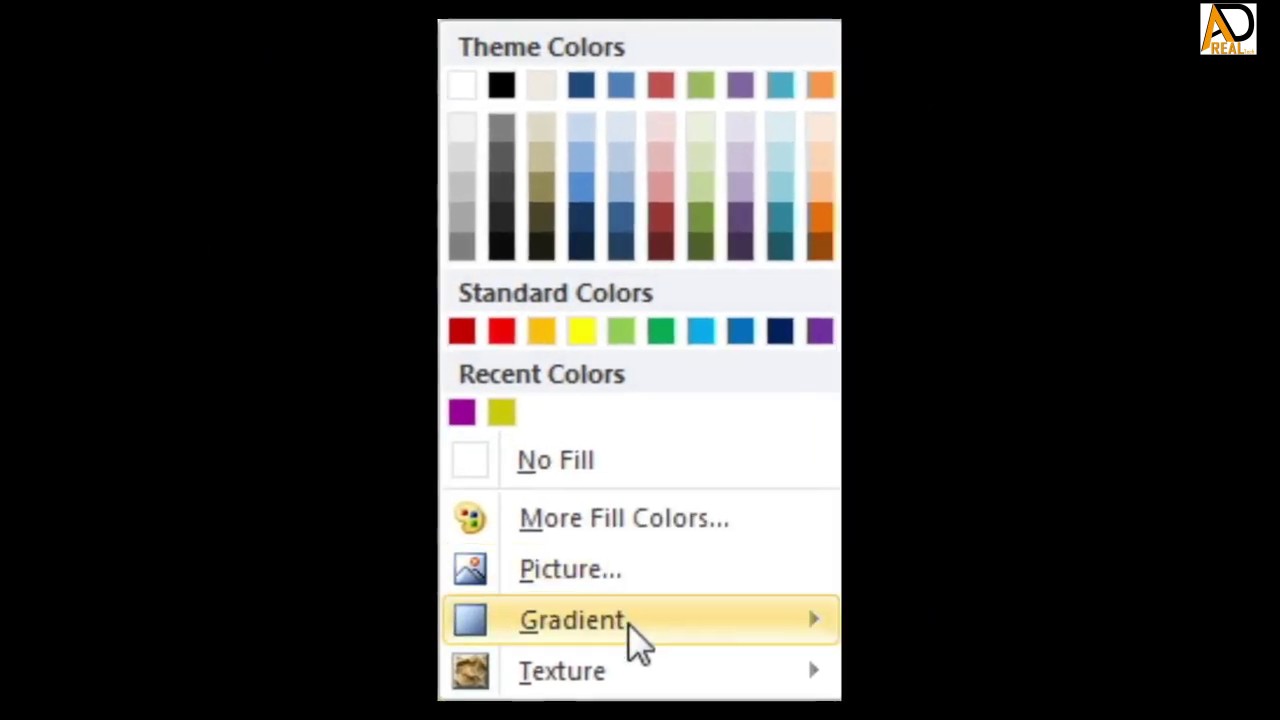
pyautogui.moveTo(490, 338)
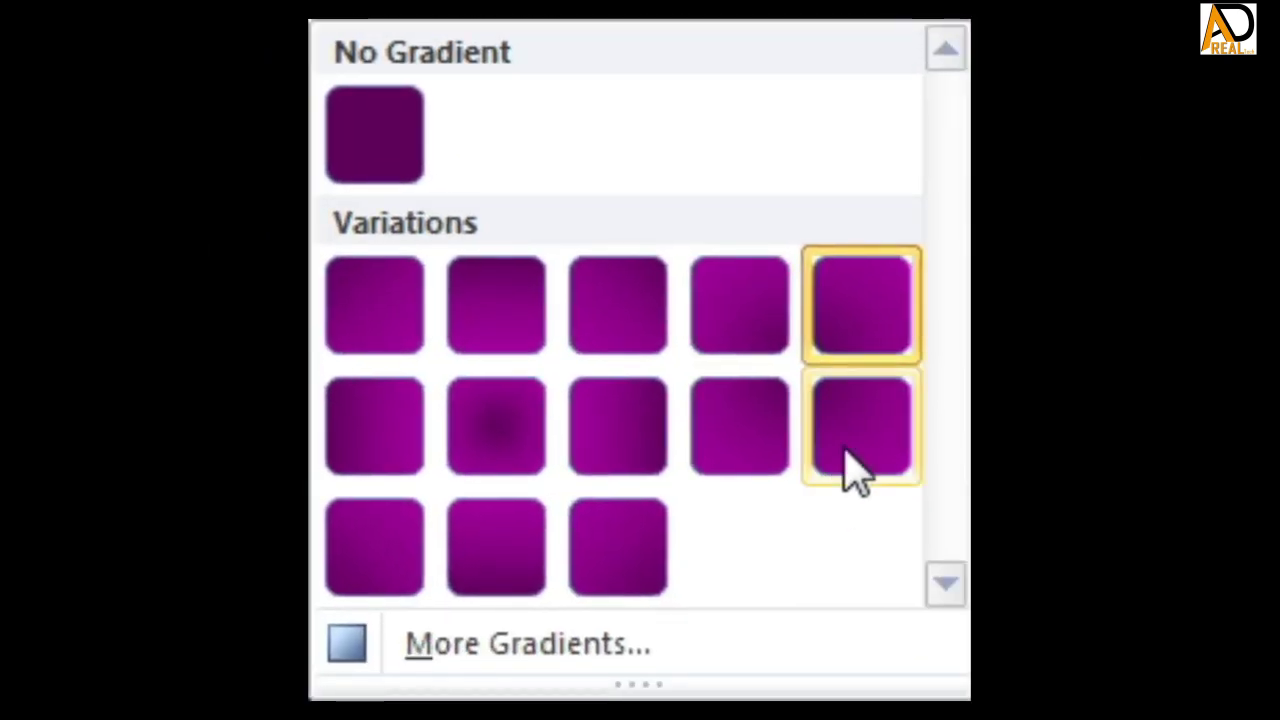
pyautogui.click(728, 445)
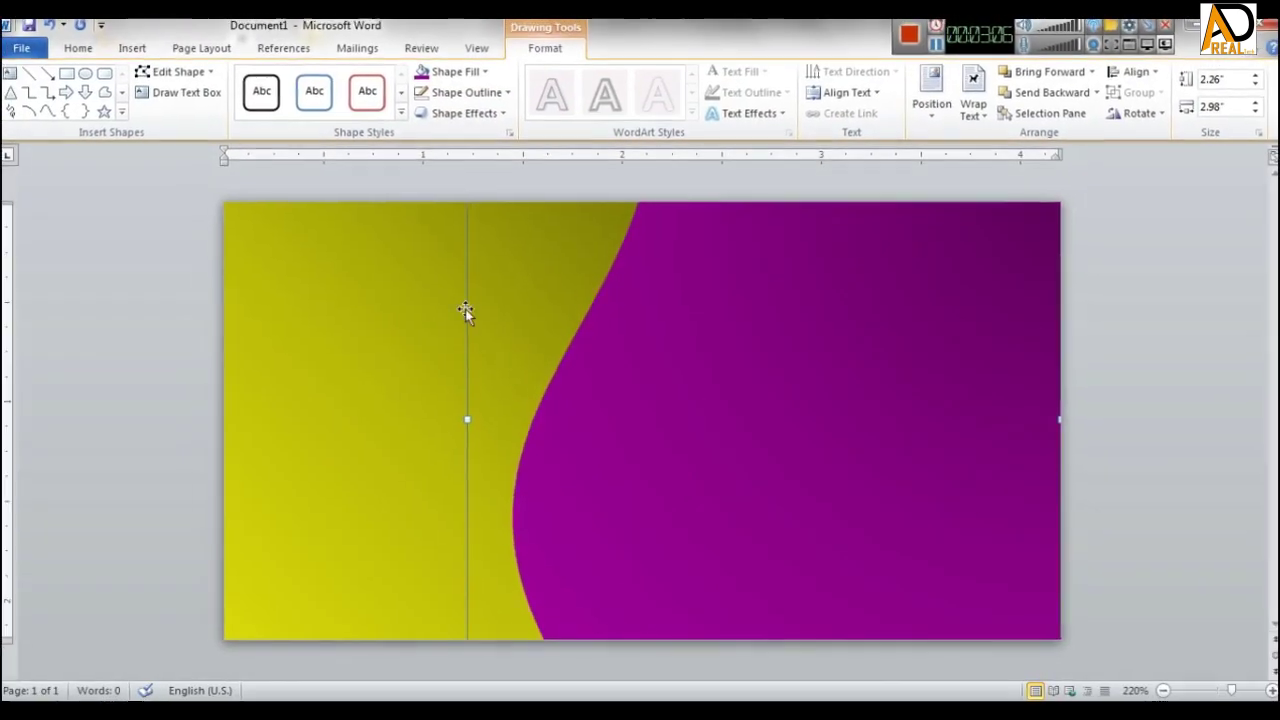
# Recolour the right-hand shape a pinkish magenta from the Standard palette.
pyautogui.click(466, 77)
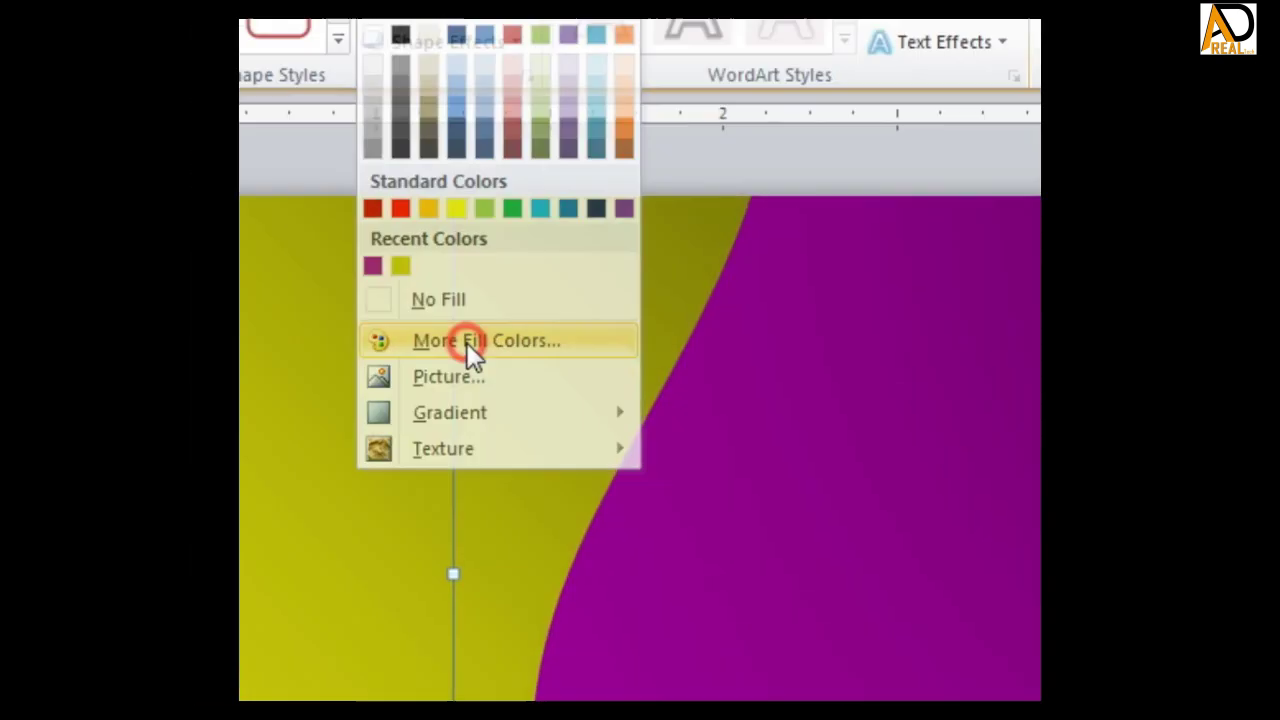
pyautogui.click(540, 473)
pyautogui.click(633, 381)
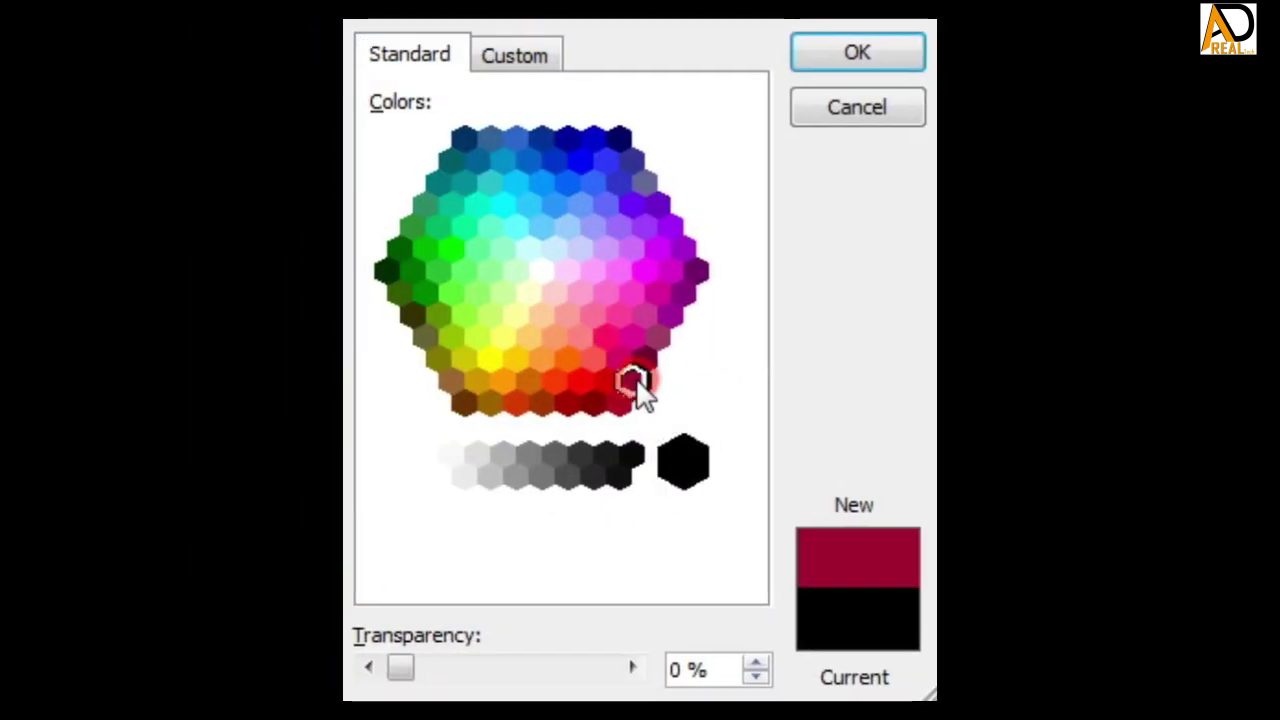
pyautogui.click(619, 359)
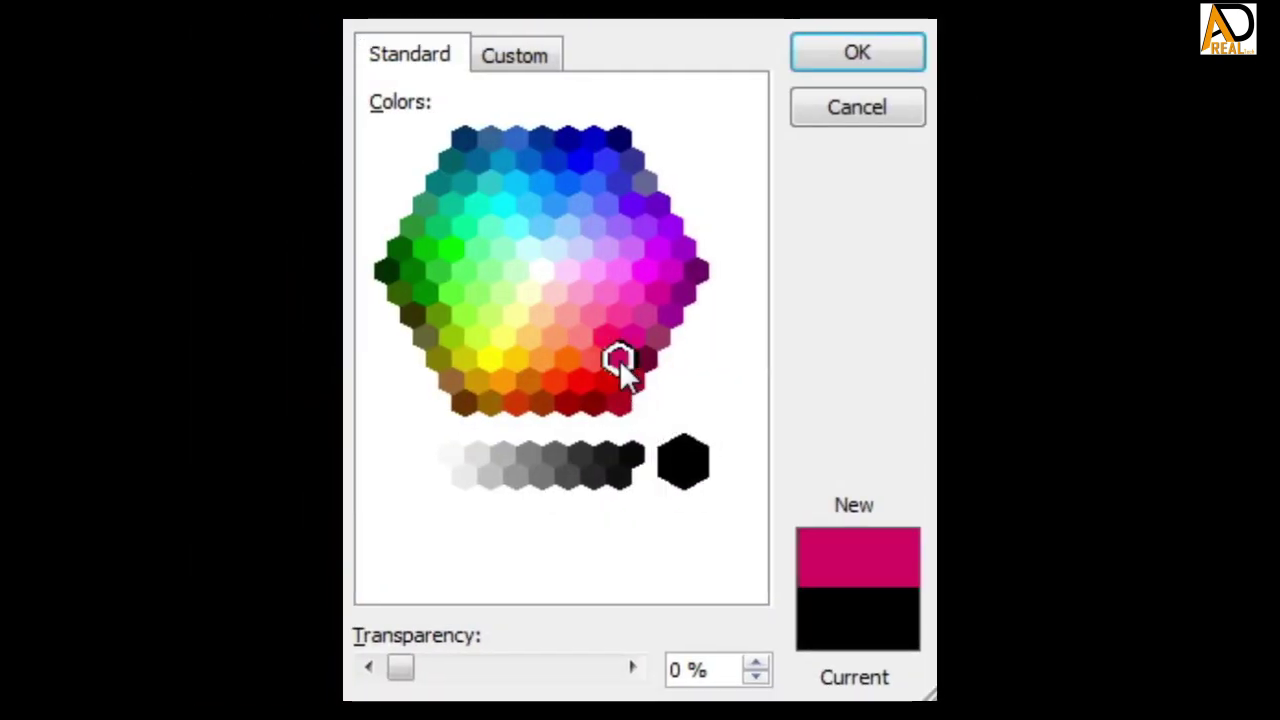
pyautogui.click(848, 58)
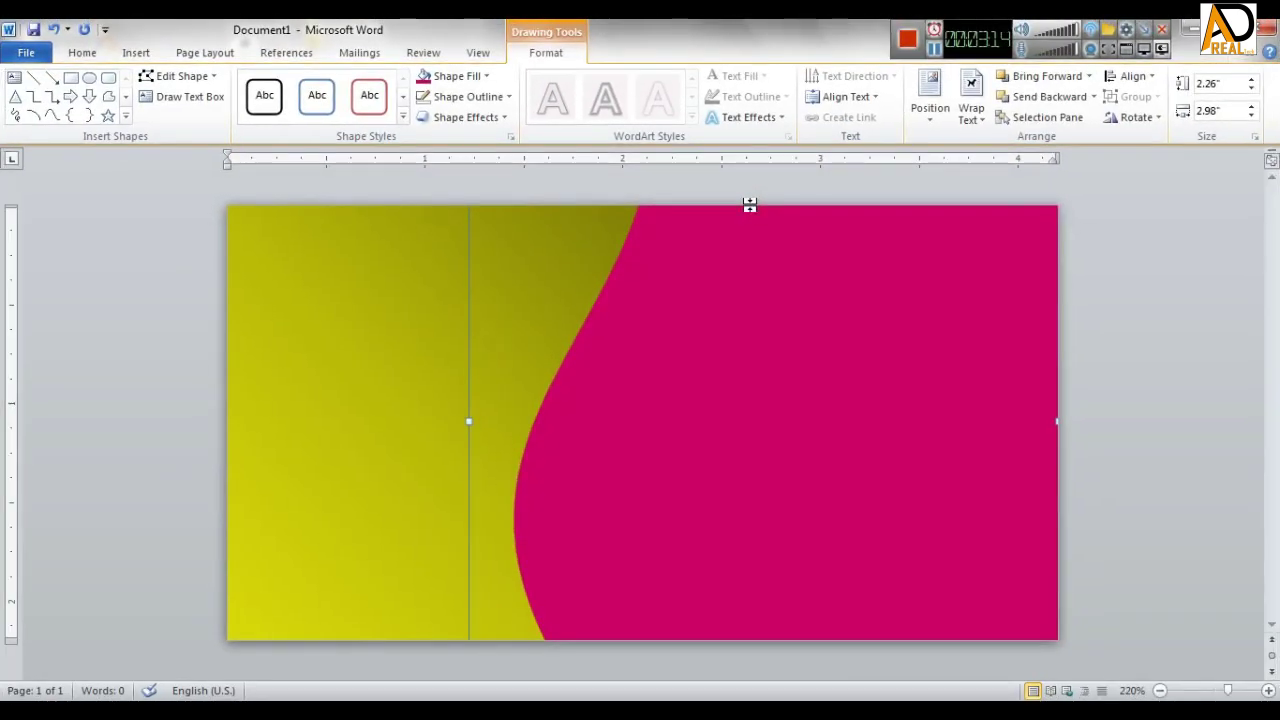
# Give the magenta shape a dark Linear Diagonal – Top Right gradient.
pyautogui.click(457, 76)
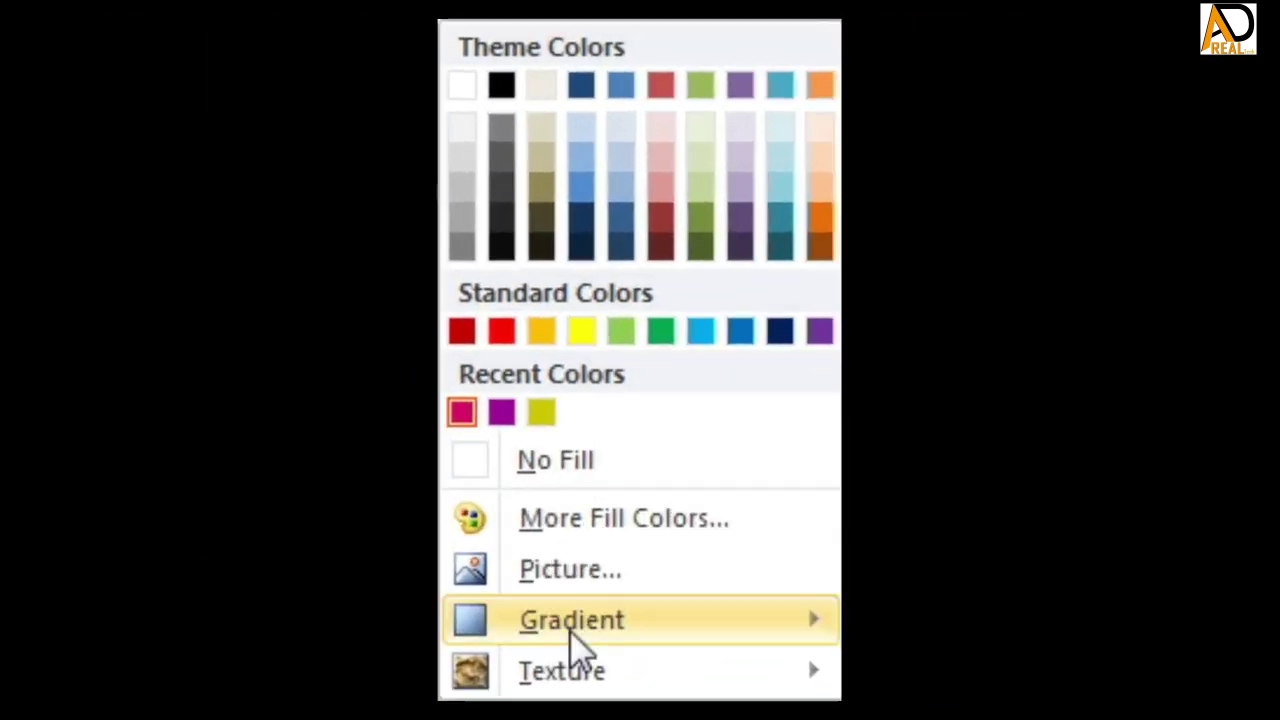
pyautogui.moveTo(470, 332)
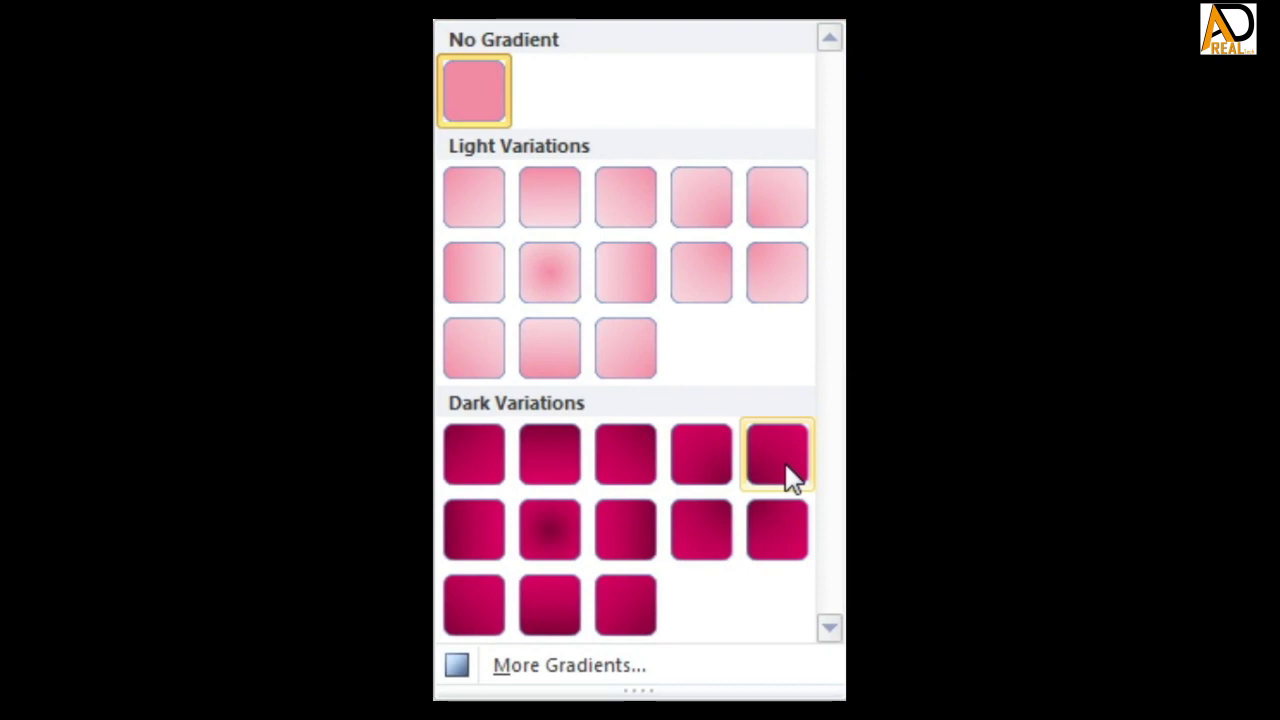
pyautogui.click(634, 468)
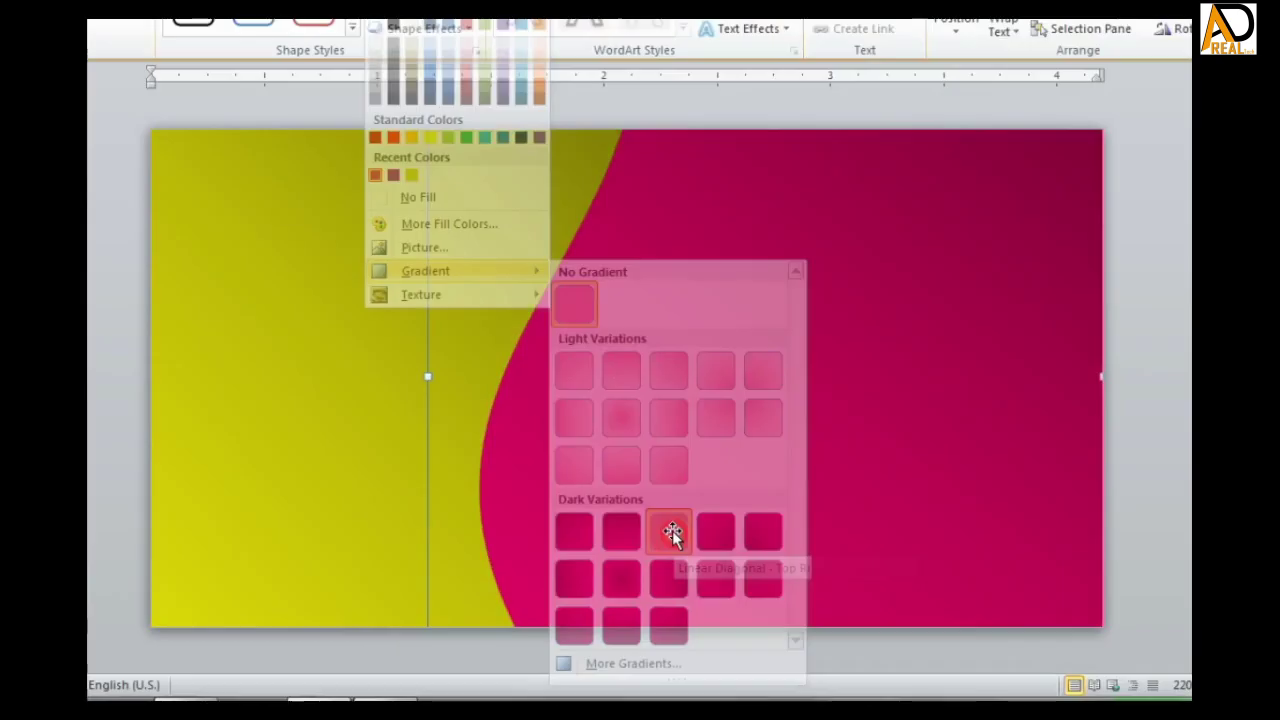
pyautogui.click(1129, 421)
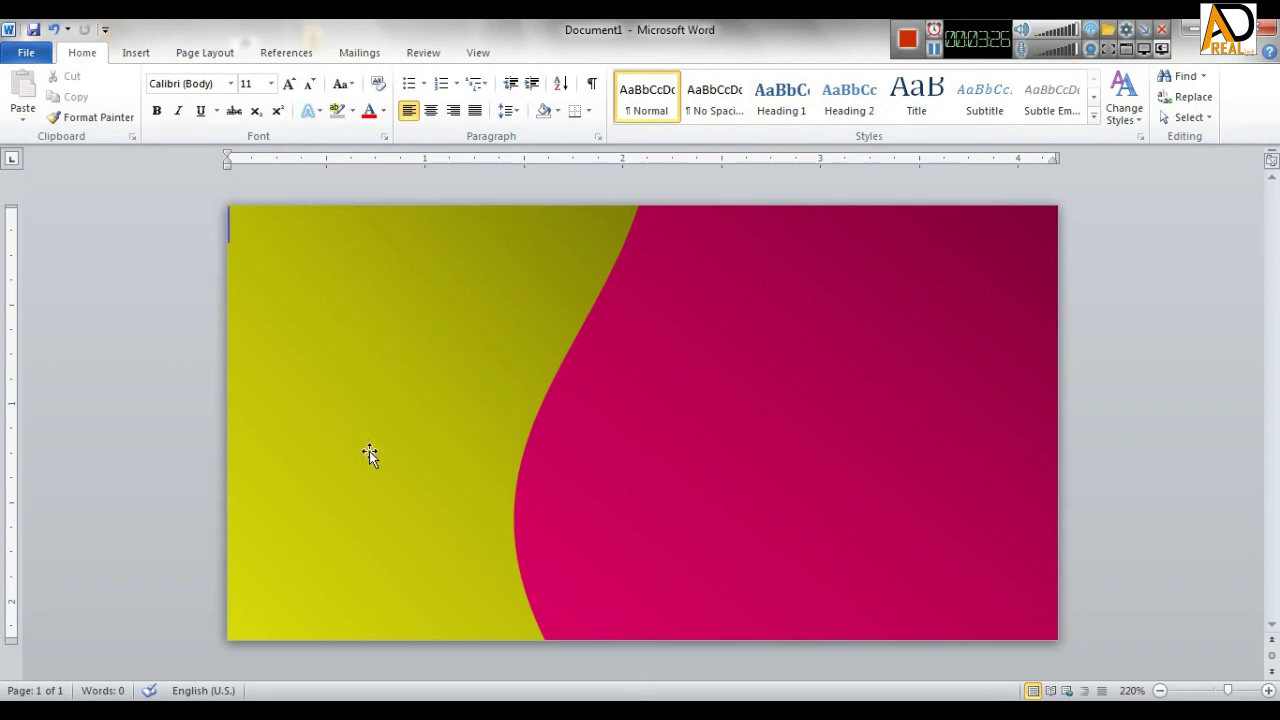
# Draw a 0.88" × 2.22" oval over the magenta area, rotated so its right end rises.
pyautogui.click(136, 52)
pyautogui.click(284, 105)
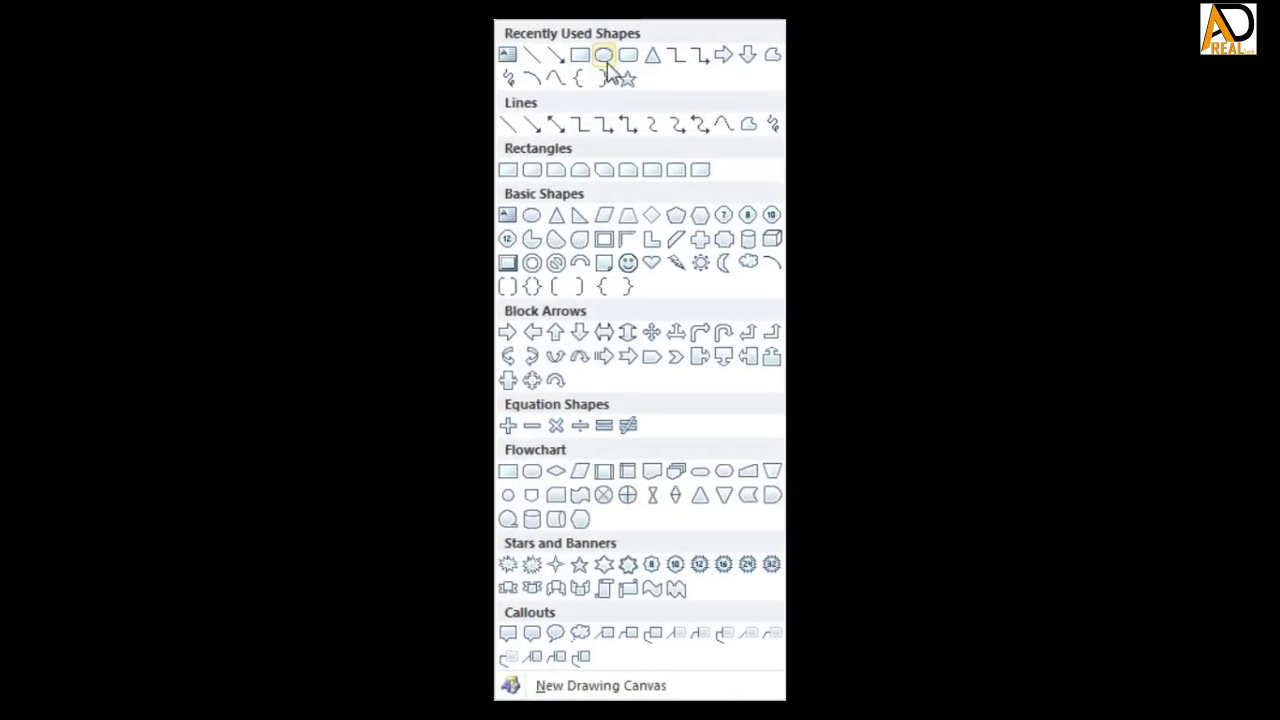
pyautogui.click(605, 58)
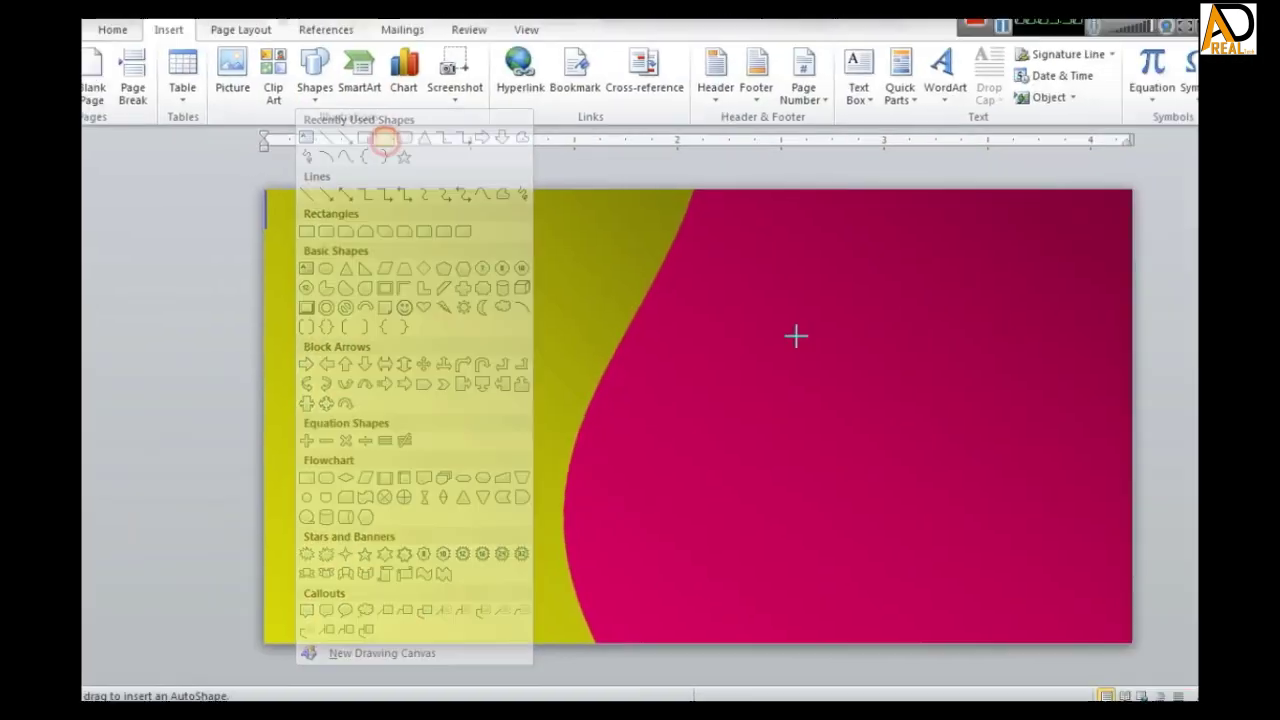
pyautogui.moveTo(604, 381)
pyautogui.mouseDown()
pyautogui.moveTo(988, 527)
pyautogui.moveTo(1018, 552)
pyautogui.mouseUp()
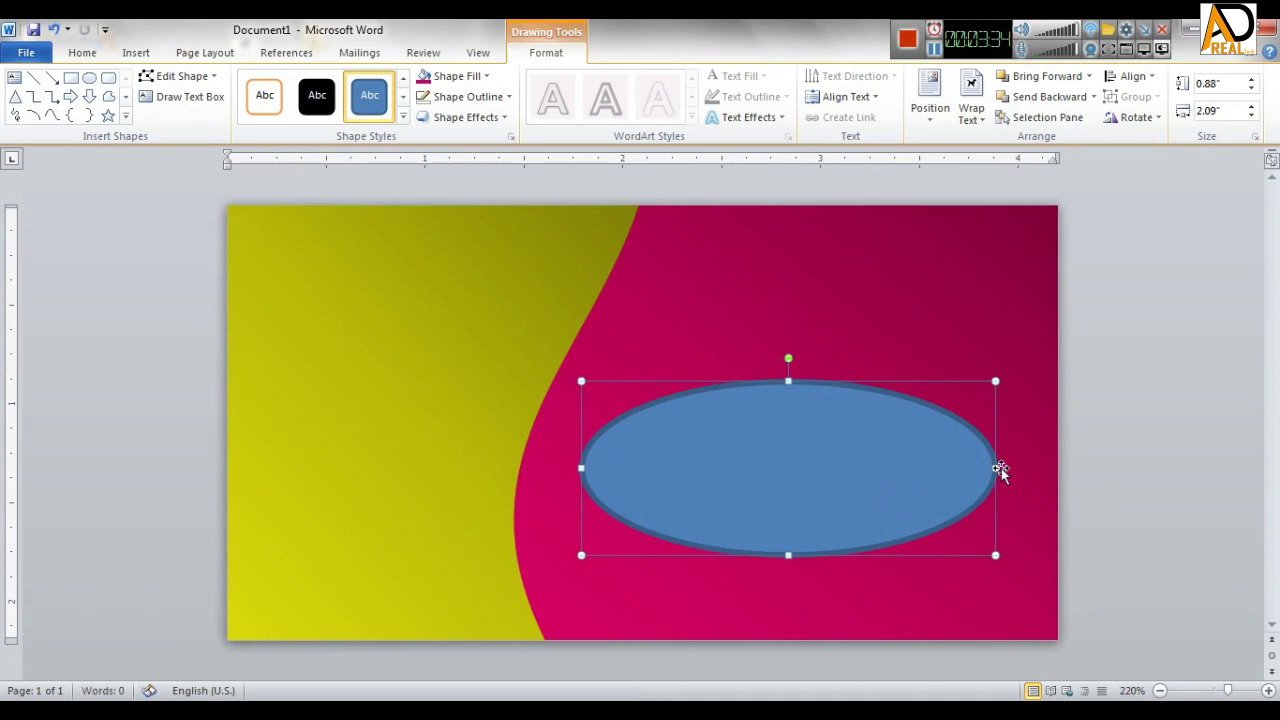
pyautogui.moveTo(997, 468); pyautogui.dragTo(1007, 470)
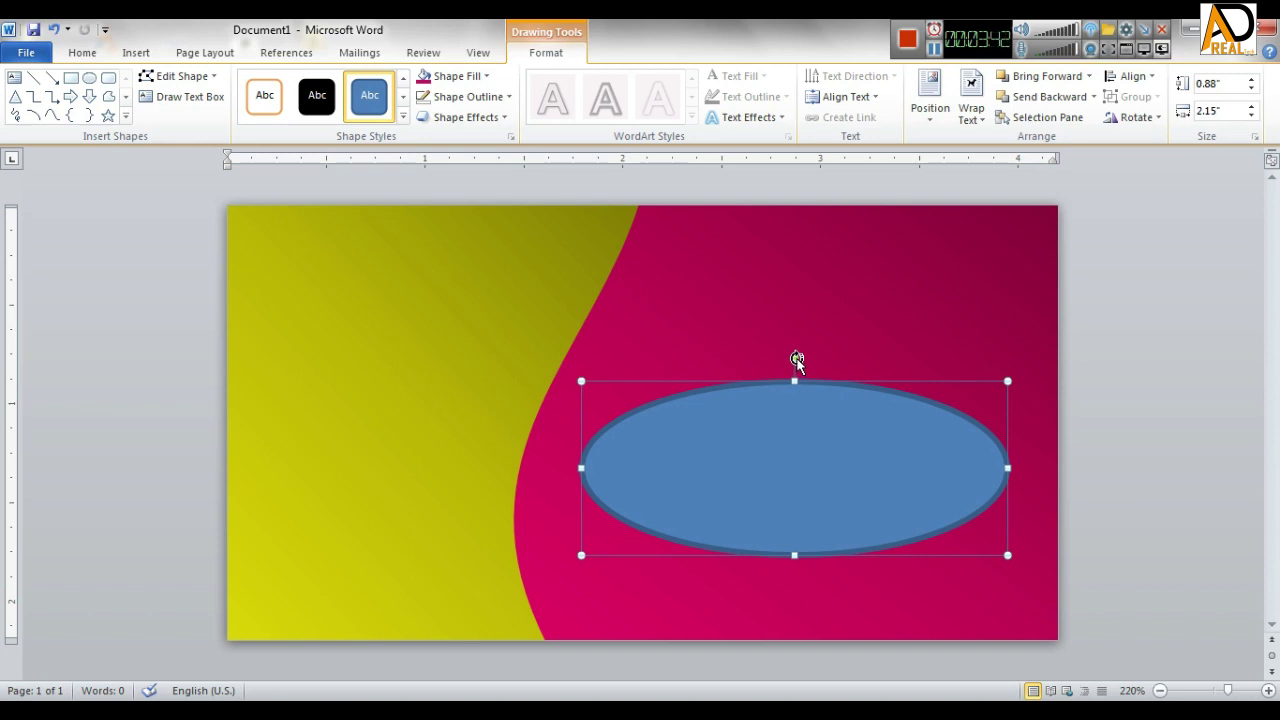
pyautogui.moveTo(796, 360); pyautogui.dragTo(772, 360)
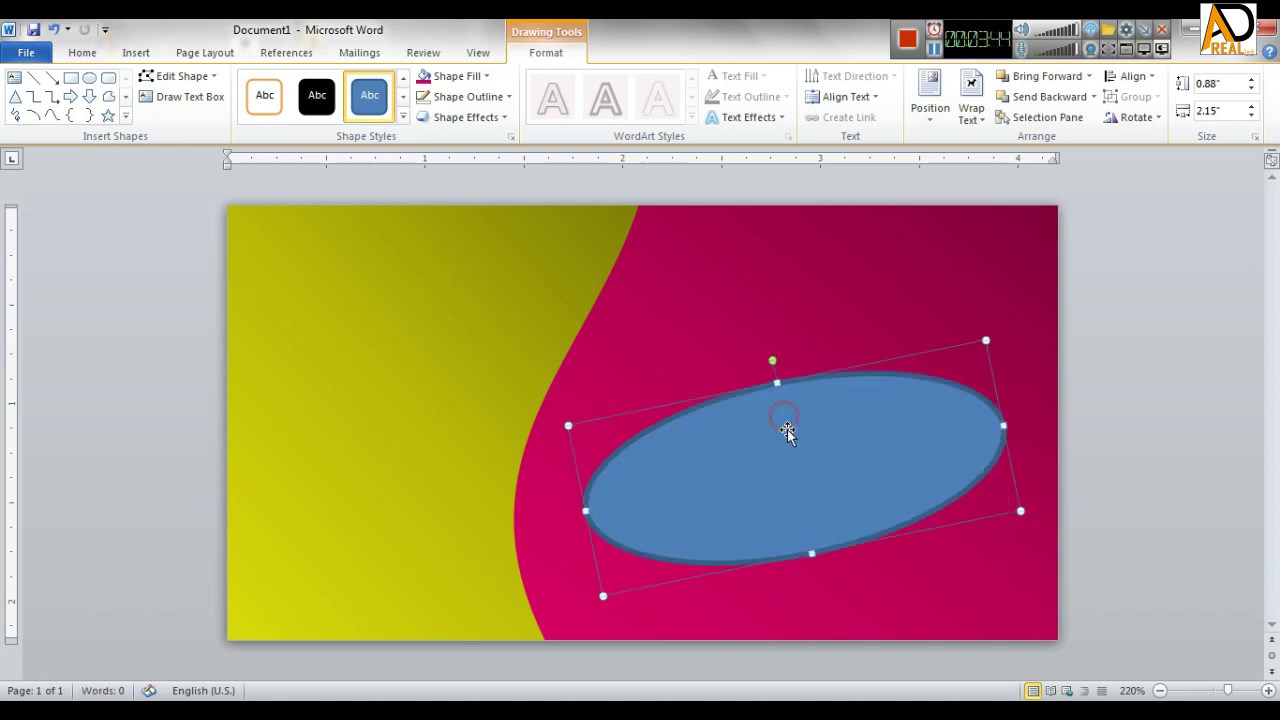
pyautogui.moveTo(788, 428); pyautogui.dragTo(772, 417)
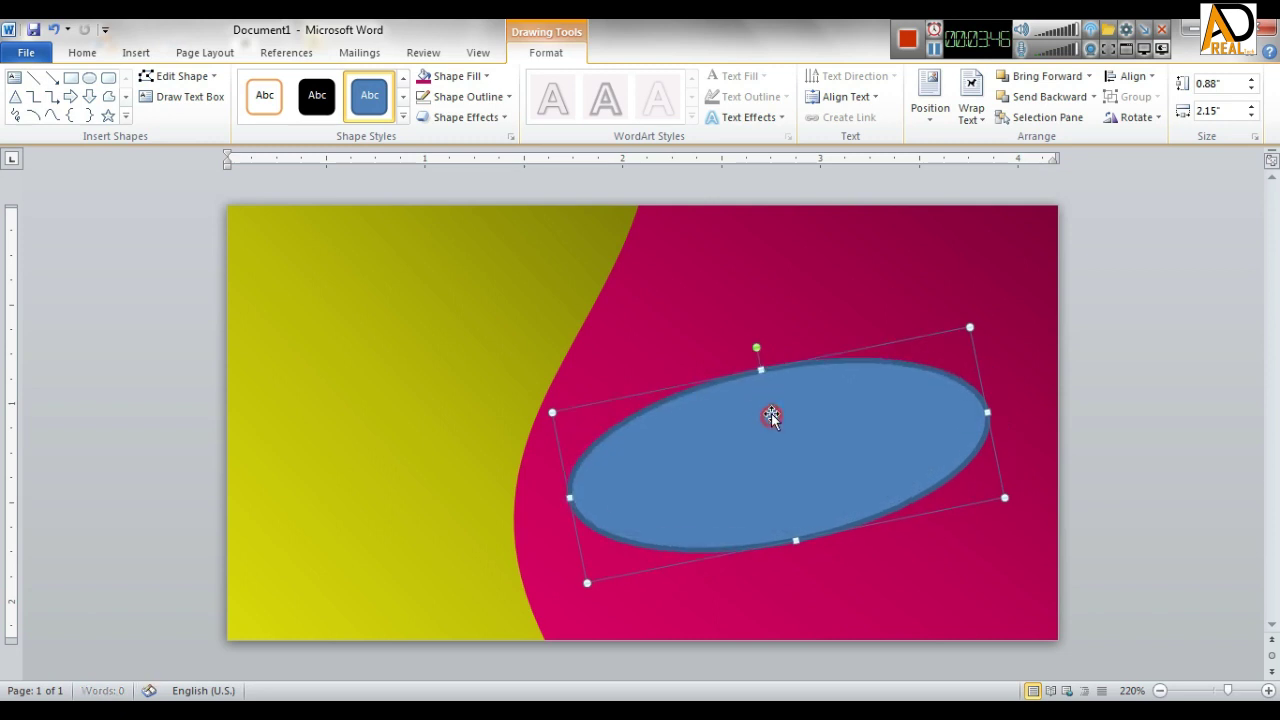
pyautogui.moveTo(759, 349); pyautogui.dragTo(751, 348)
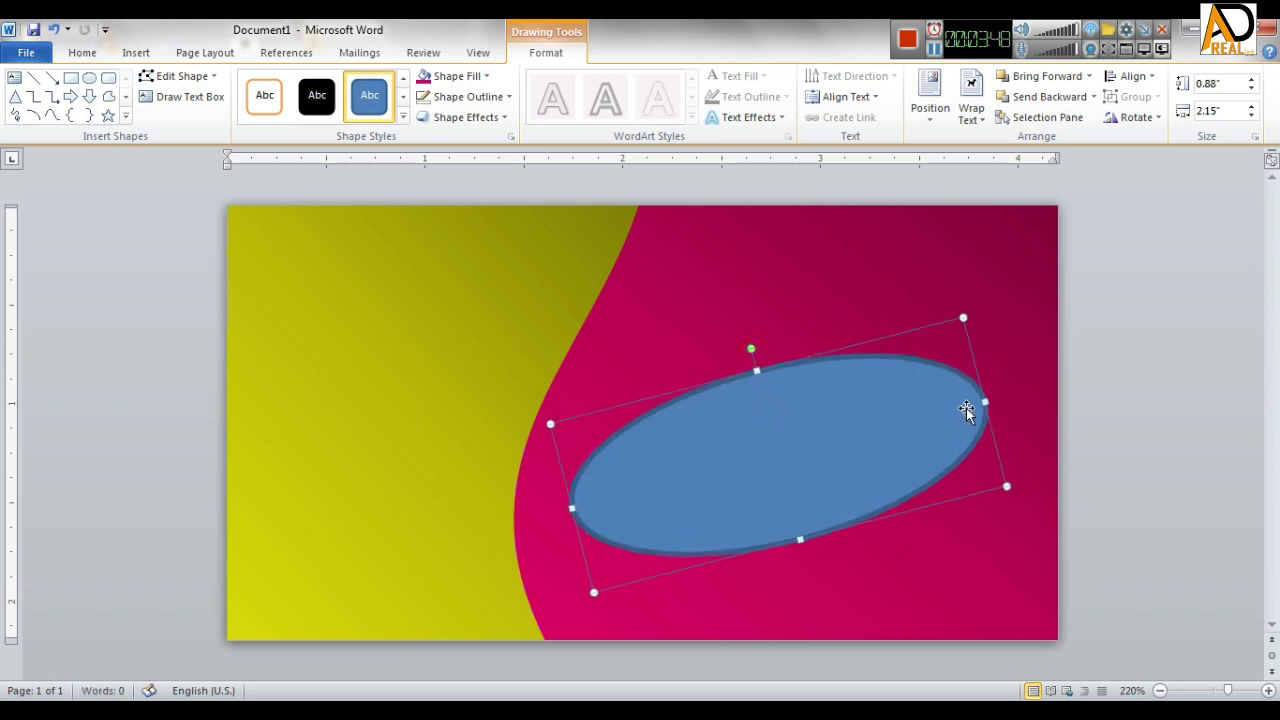
pyautogui.moveTo(987, 402); pyautogui.dragTo(997, 400)
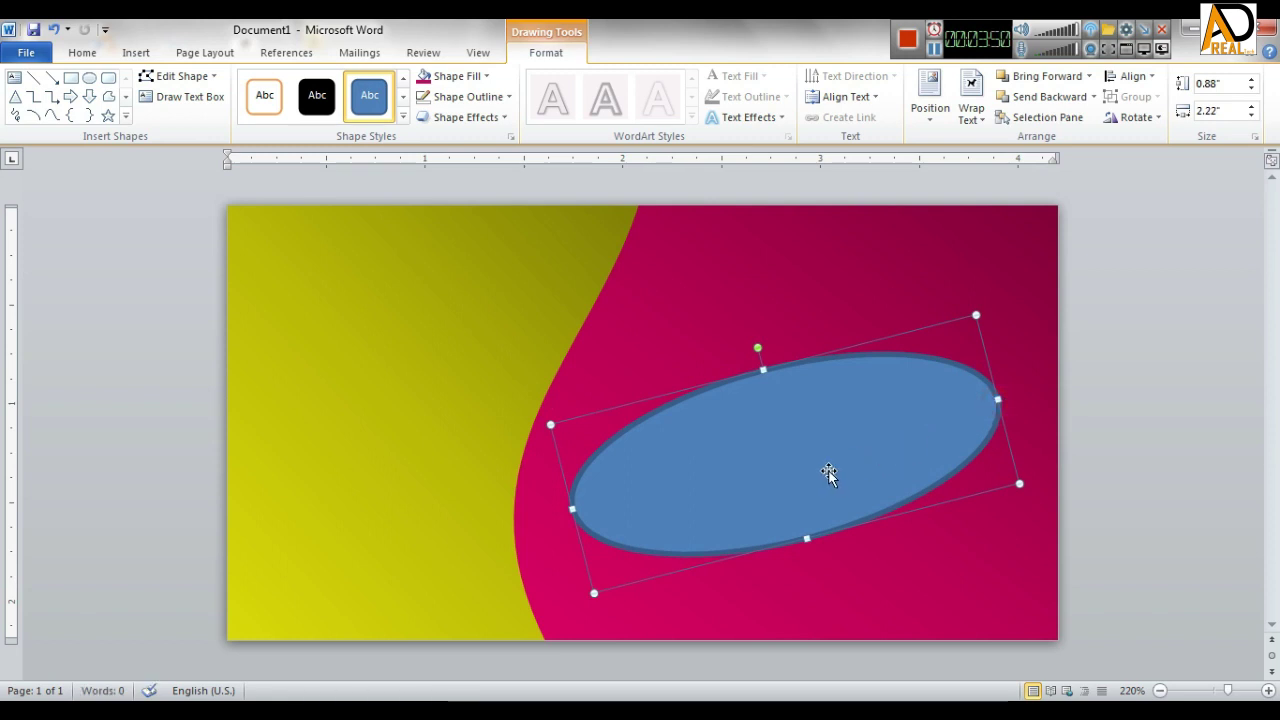
pyautogui.moveTo(806, 463); pyautogui.dragTo(796, 462)
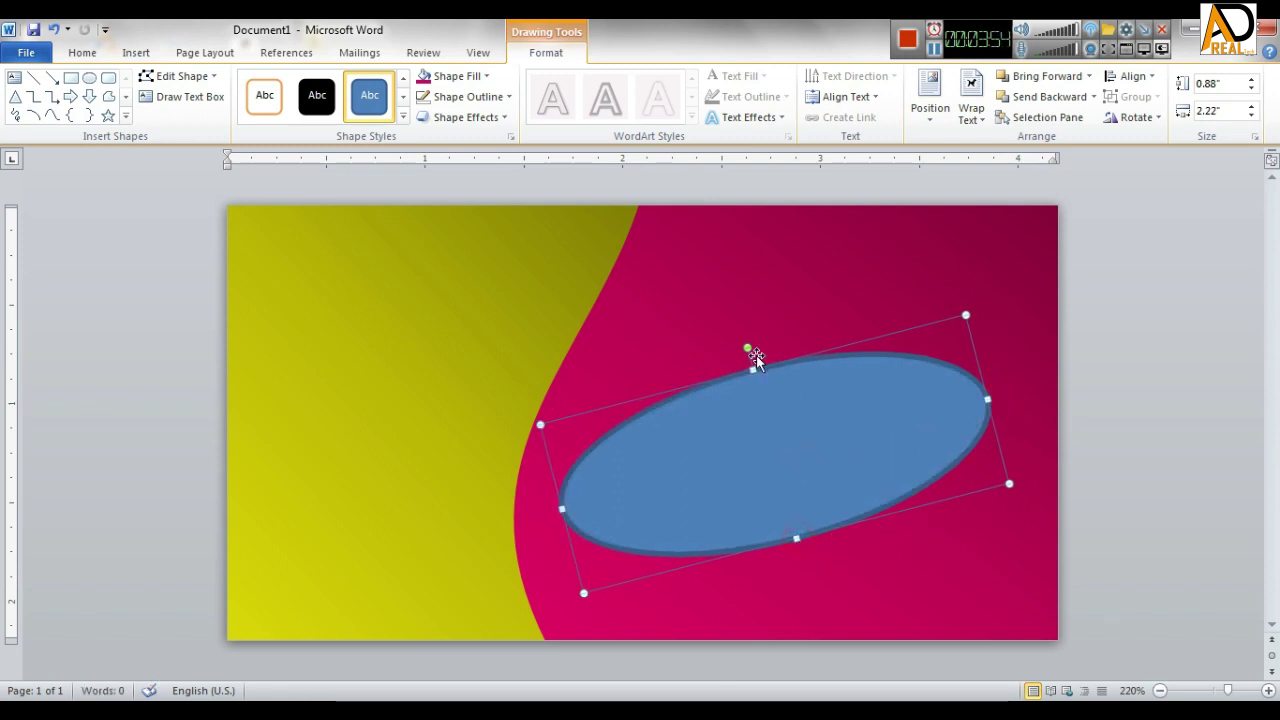
# Fill the oval orange, give it a red outline, and nudge it up slightly.
pyautogui.click(449, 76)
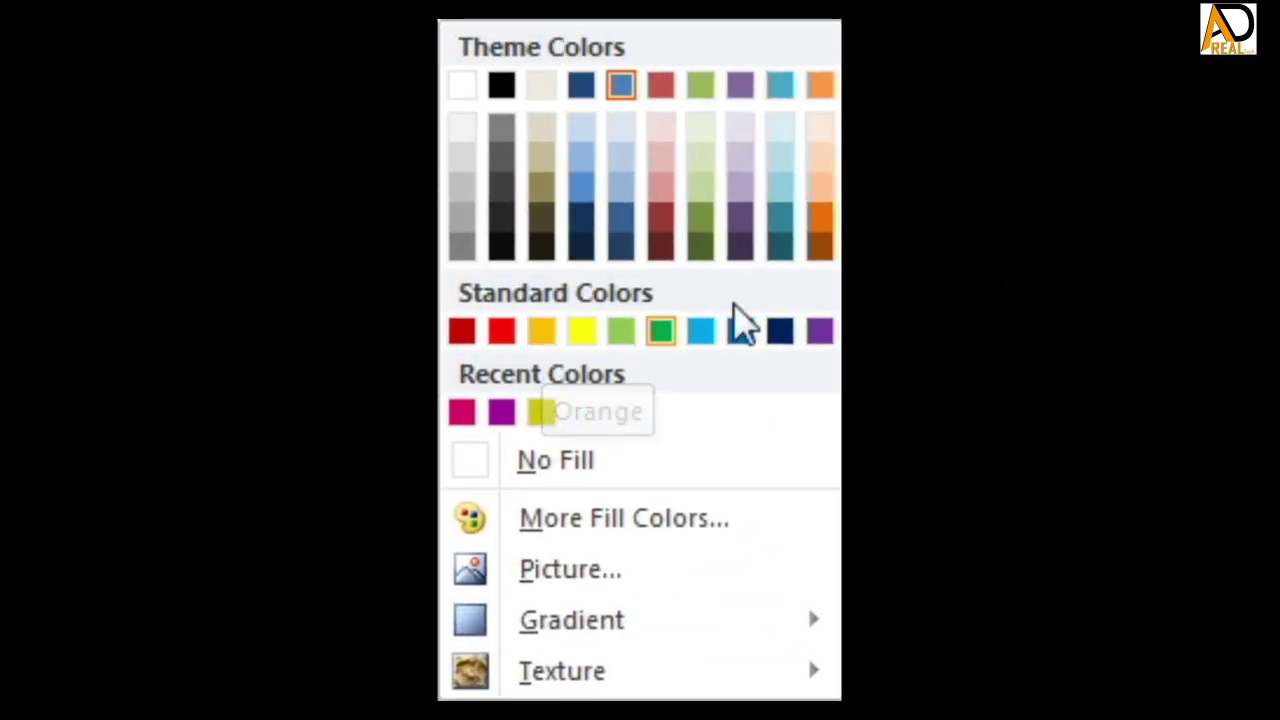
pyautogui.click(816, 226)
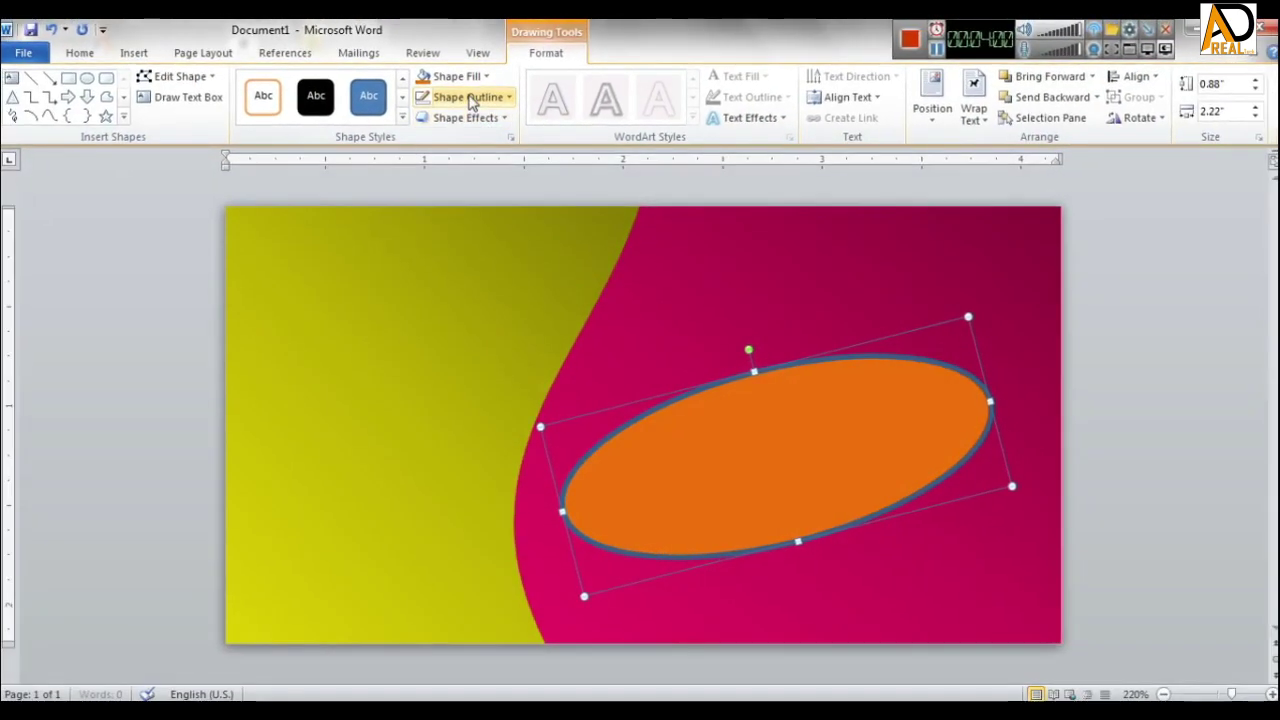
pyautogui.click(466, 94)
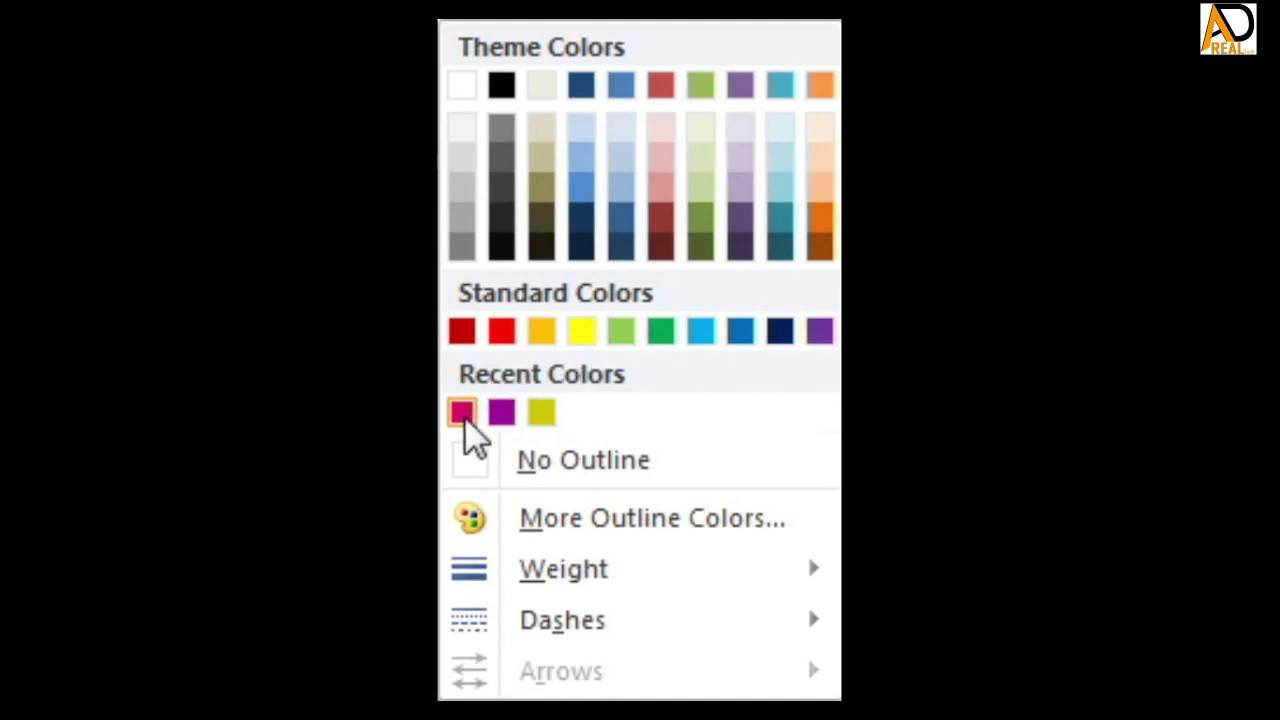
pyautogui.click(499, 333)
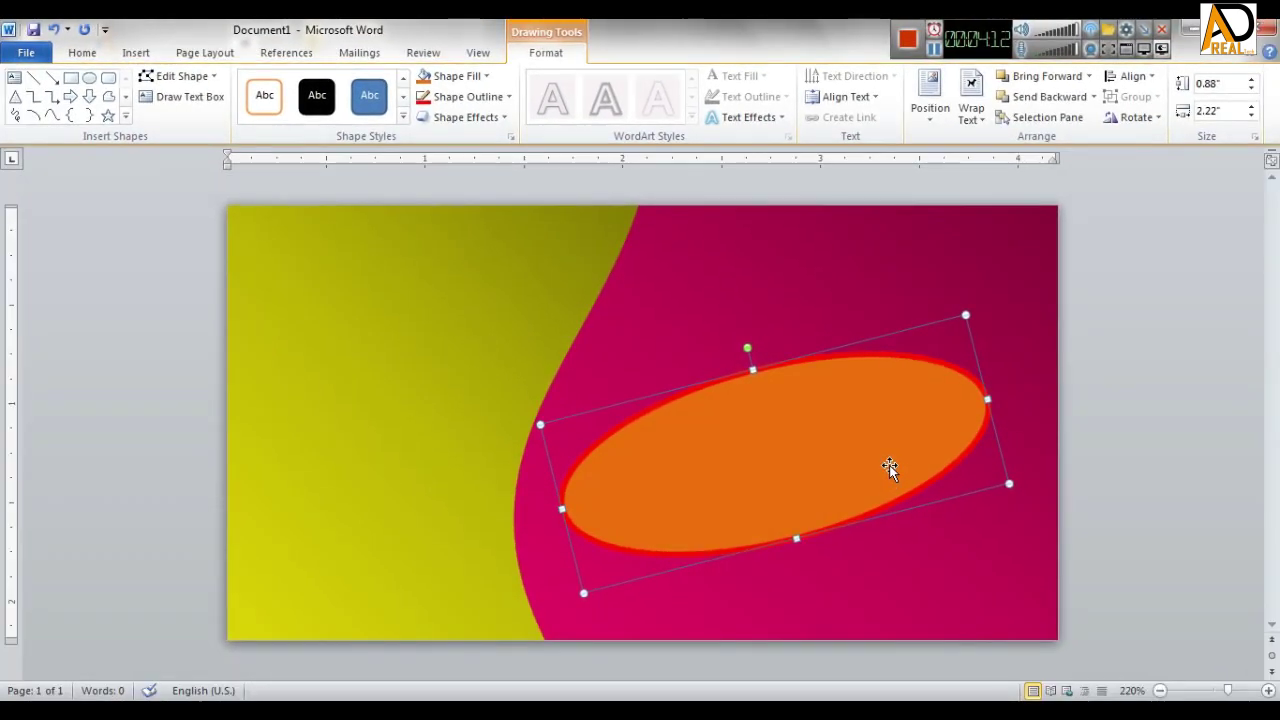
pyautogui.press('Up')
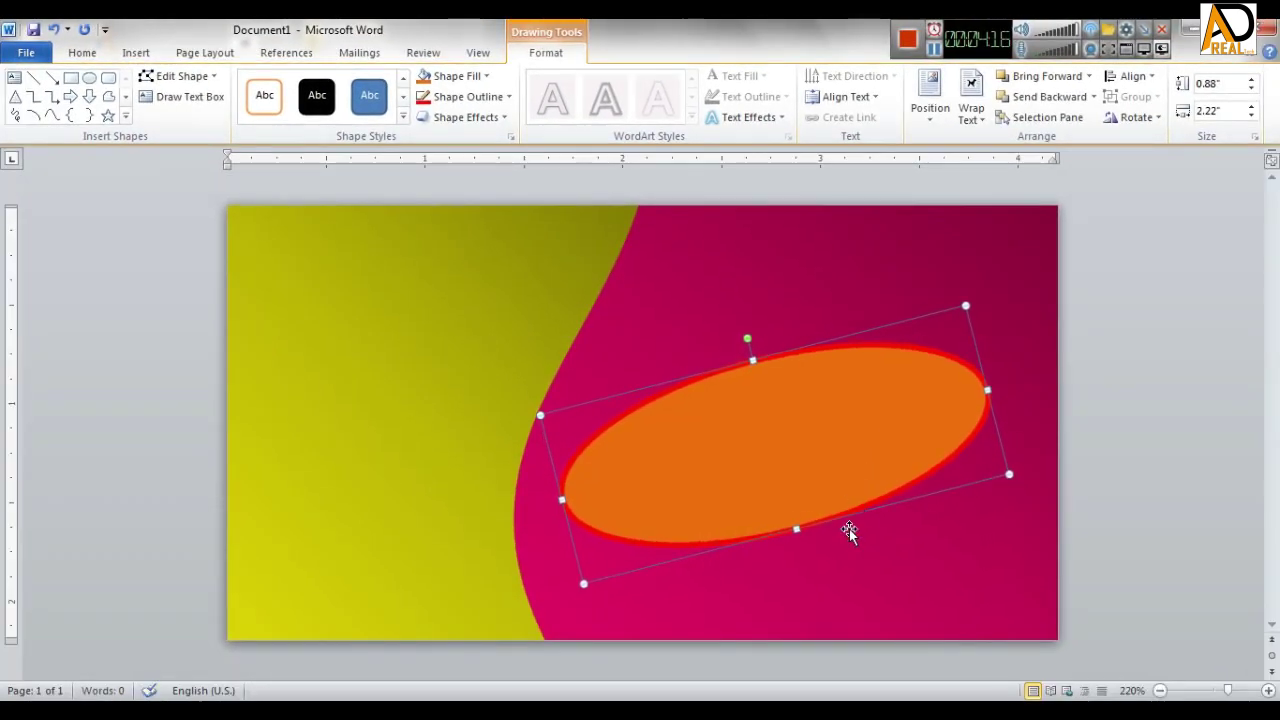
pyautogui.click(1166, 503)
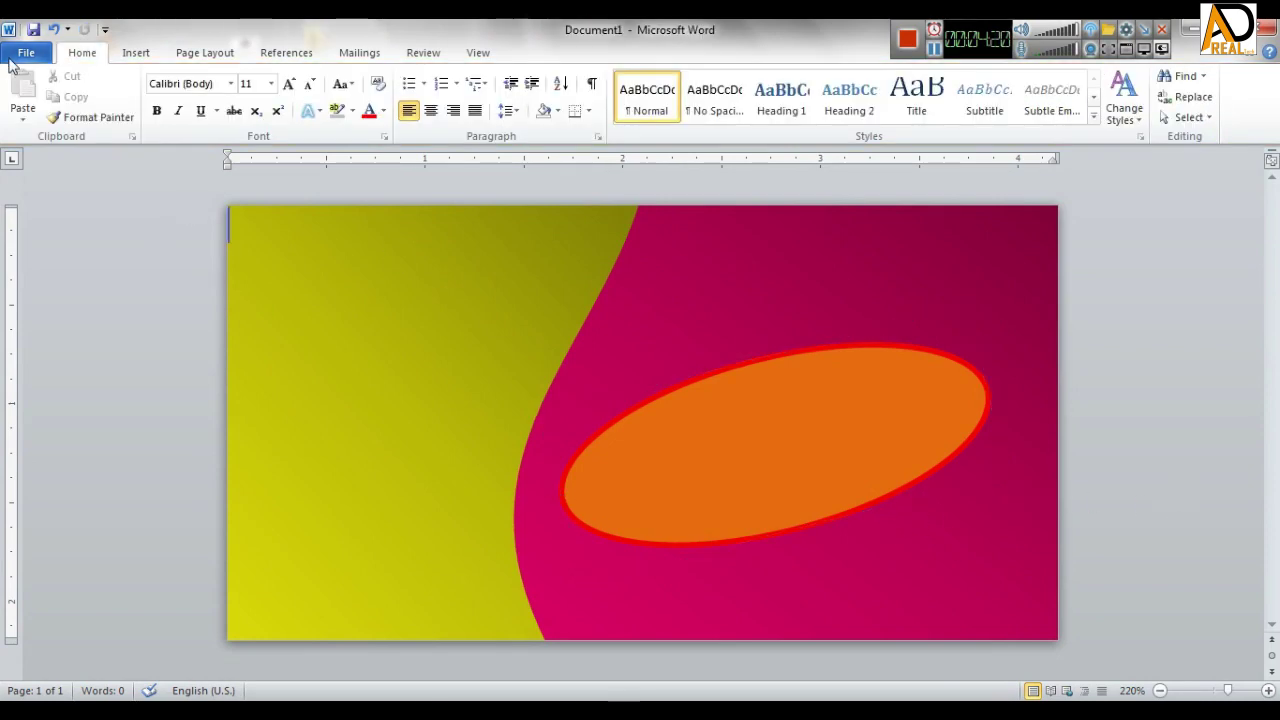
# Draw a ten-point star over the oval, then delete it.
pyautogui.click(134, 53)
pyautogui.click(276, 100)
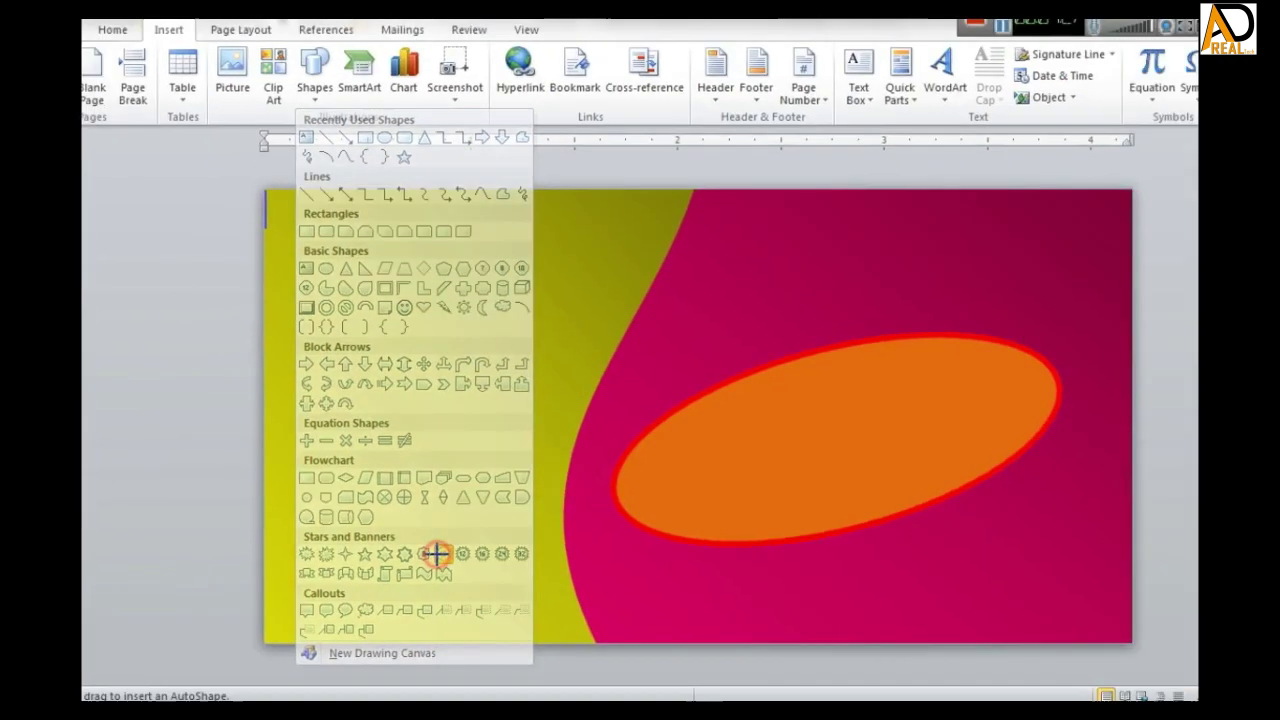
pyautogui.click(674, 566)
pyautogui.moveTo(657, 432); pyautogui.dragTo(791, 568)
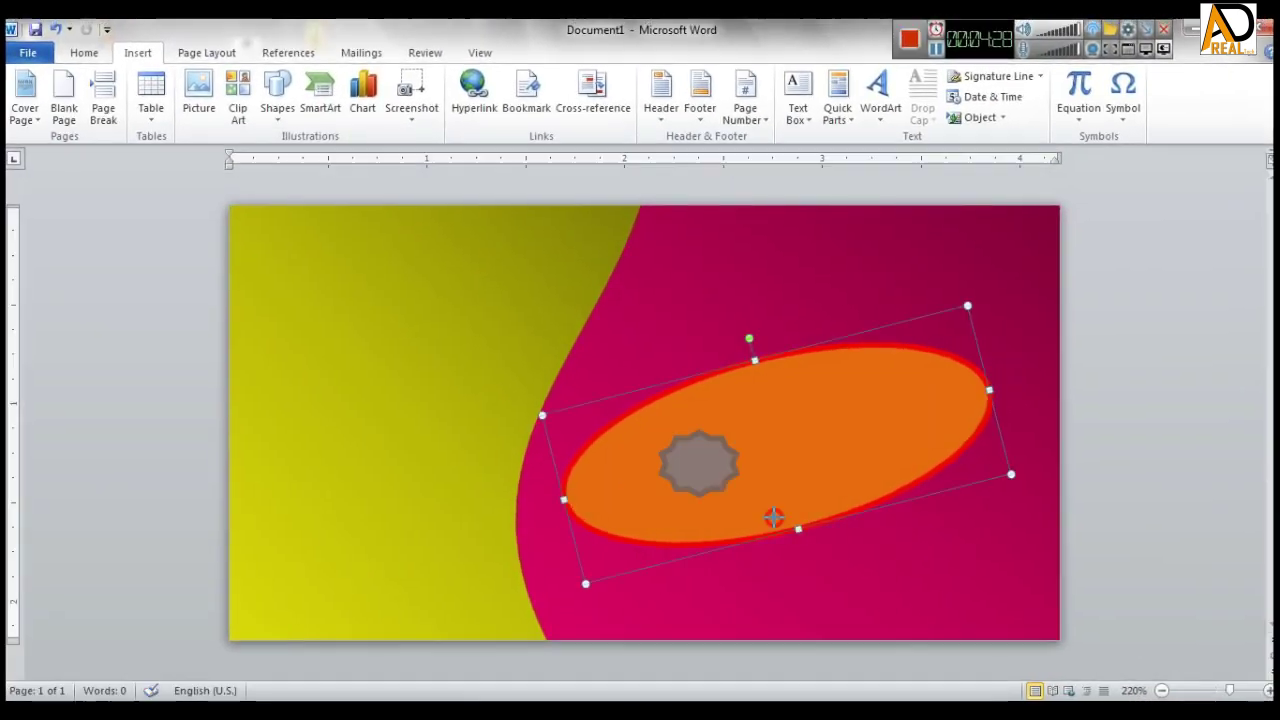
pyautogui.press('Delete')
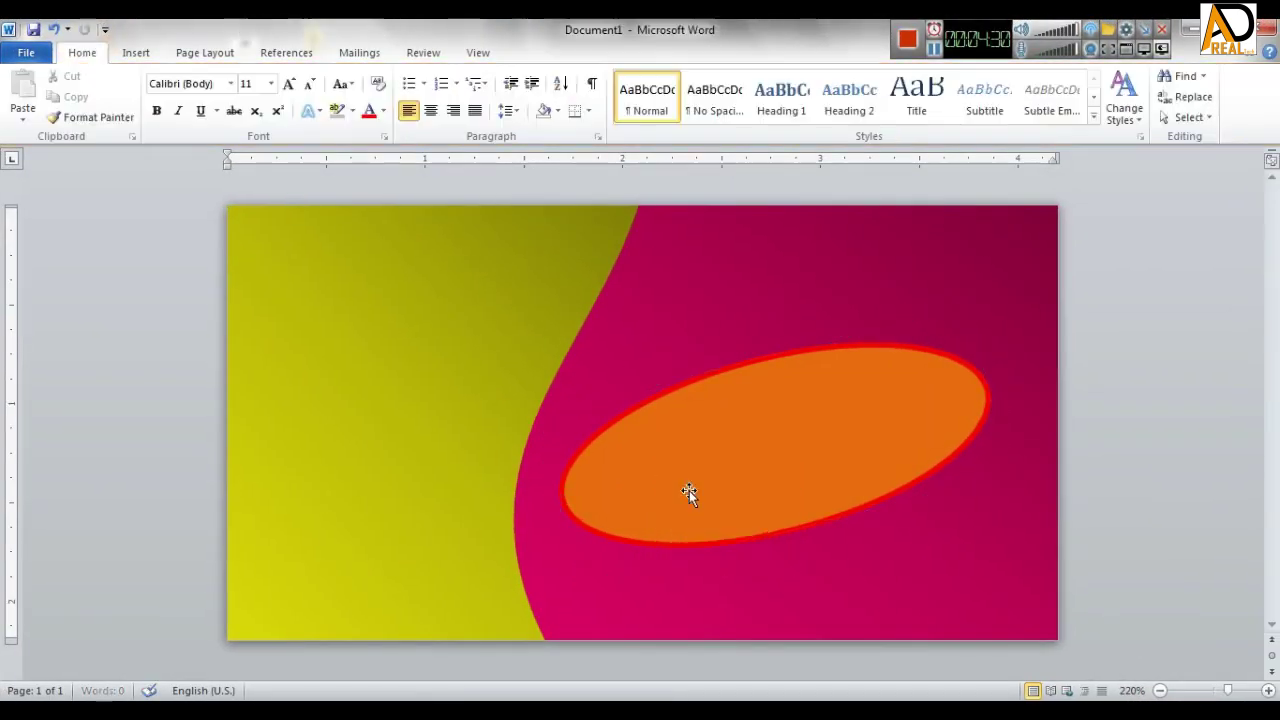
# Draw a 16-point star over the orange oval, move it up-right and shrink it slightly.
pyautogui.click(147, 53)
pyautogui.click(278, 100)
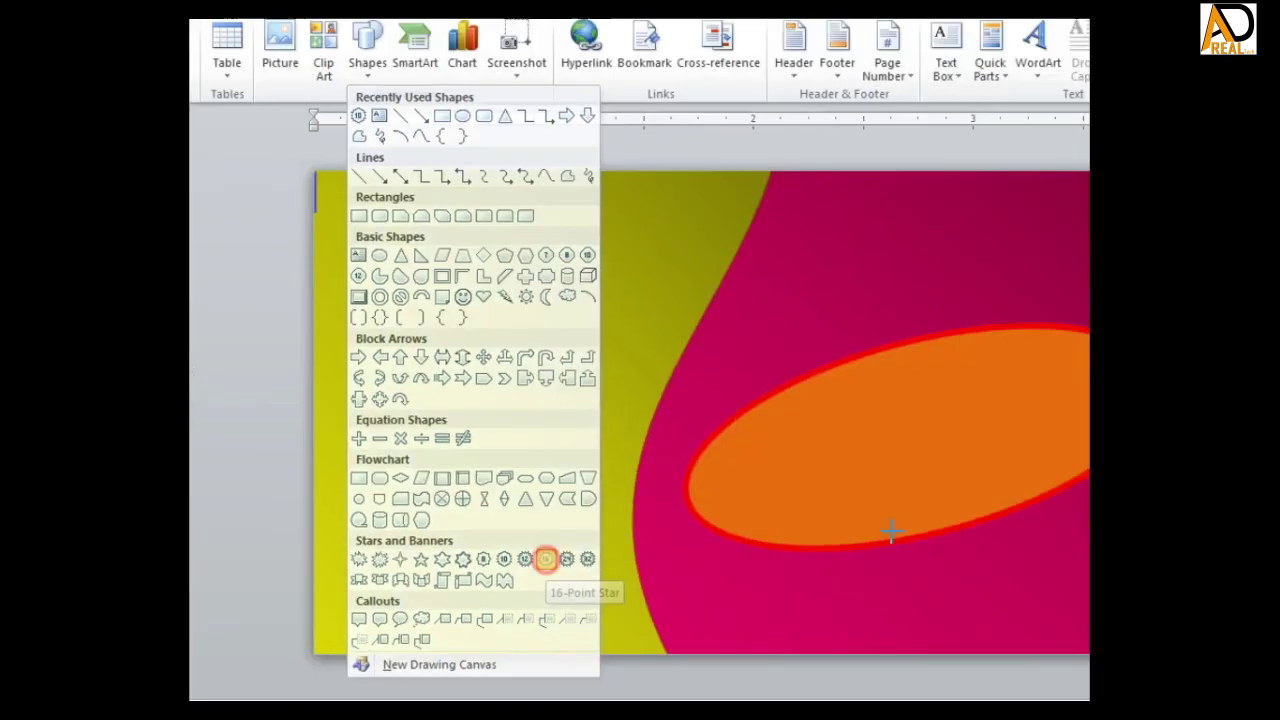
pyautogui.click(724, 566)
pyautogui.moveTo(770, 360); pyautogui.dragTo(937, 527)
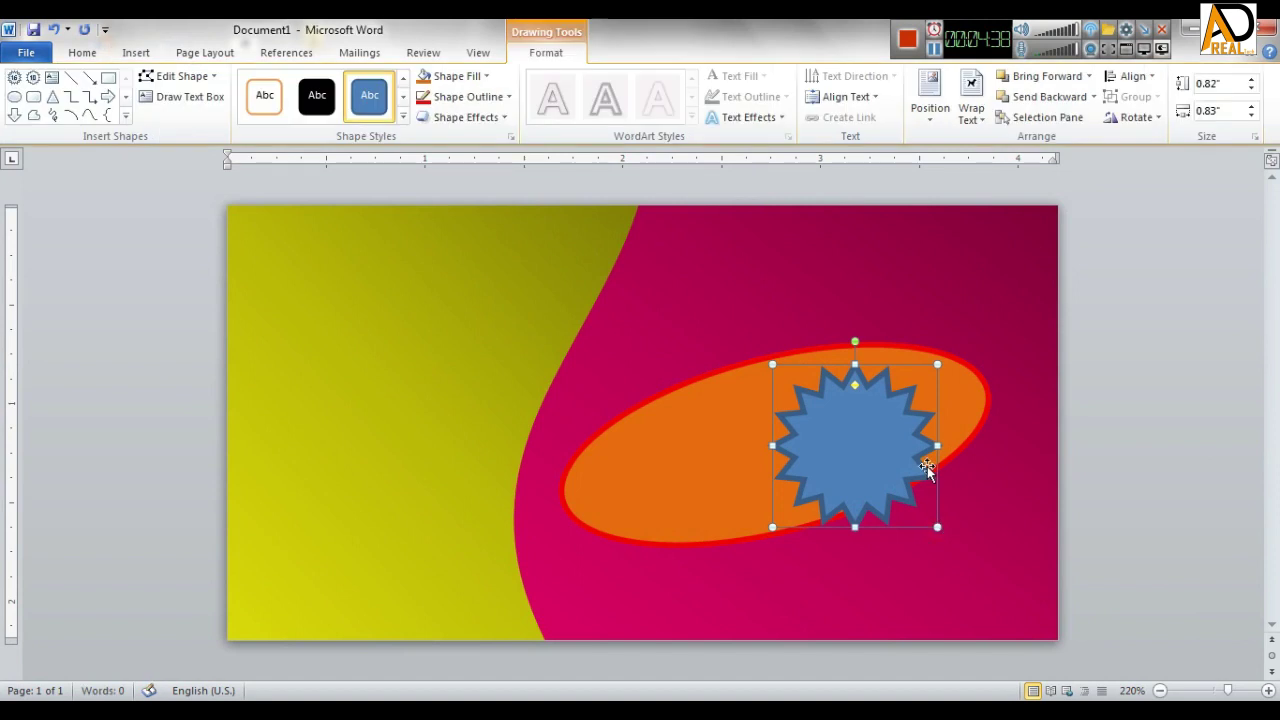
pyautogui.moveTo(888, 443); pyautogui.dragTo(1006, 383)
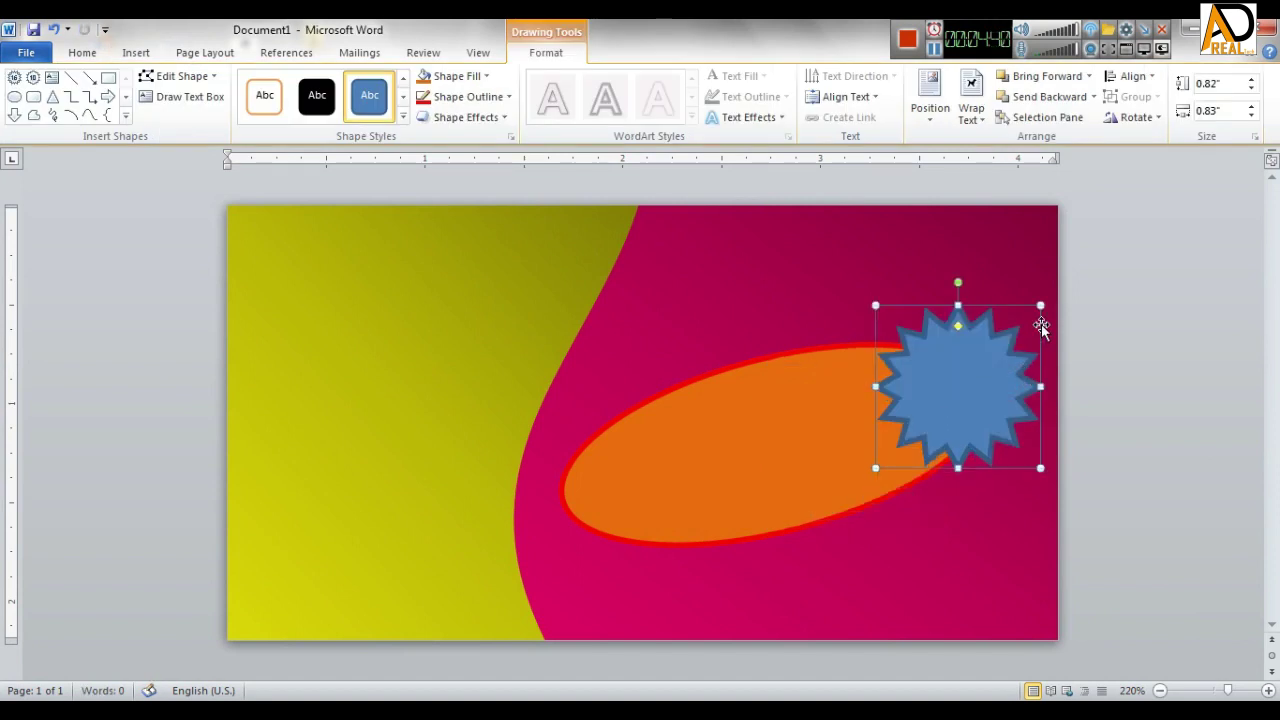
pyautogui.moveTo(1043, 308); pyautogui.dragTo(970, 406)
# Fill the star bright blue and give it a white 1½ pt outline.
pyautogui.click(478, 76)
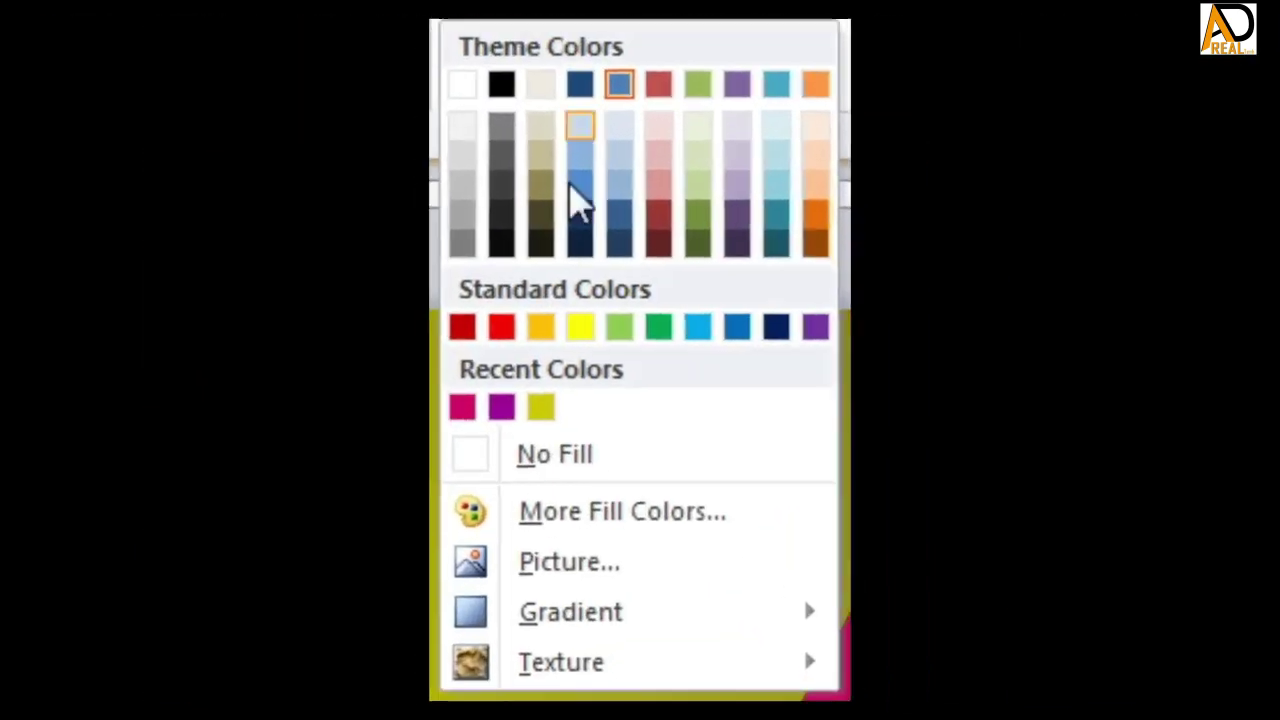
pyautogui.click(689, 338)
pyautogui.click(497, 97)
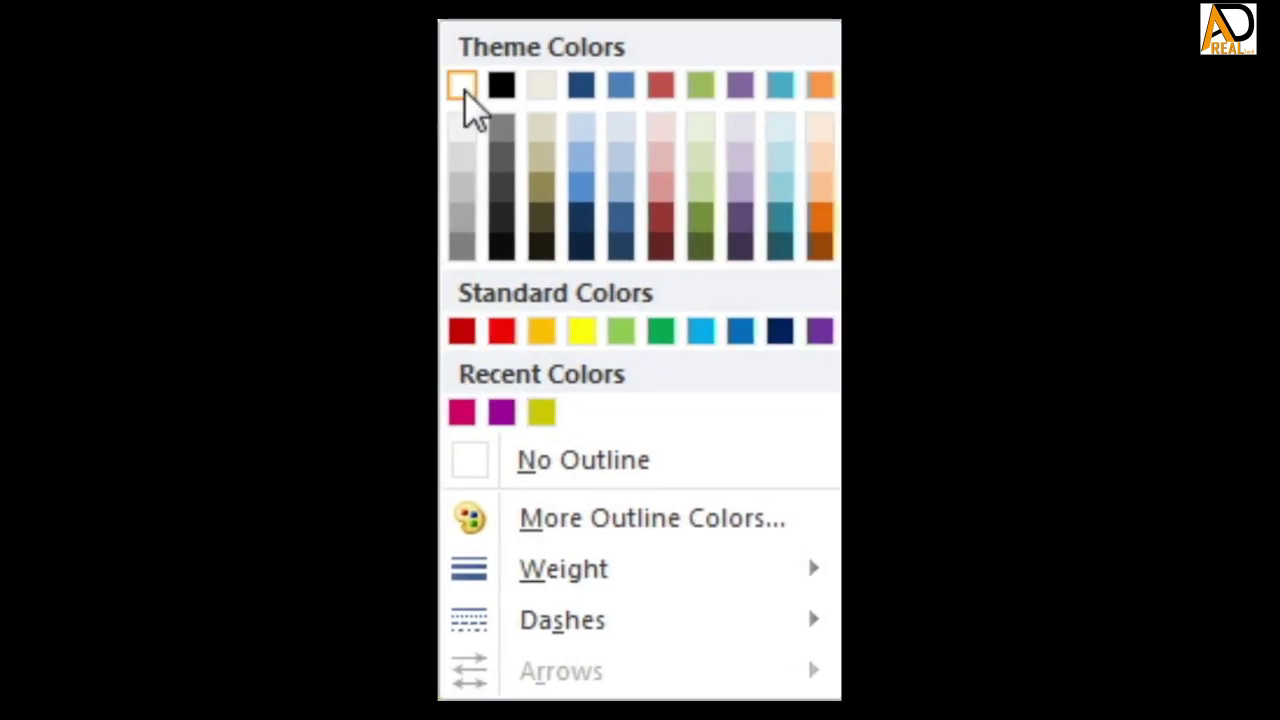
pyautogui.click(464, 89)
pyautogui.click(471, 100)
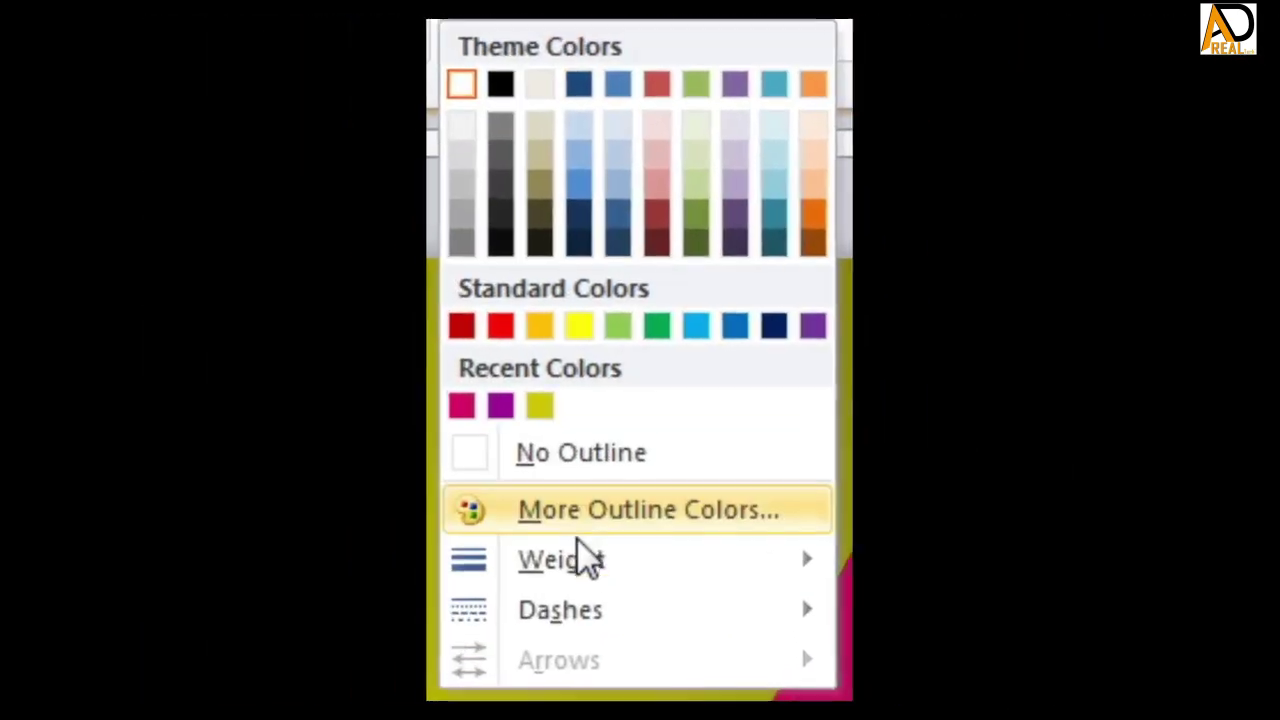
pyautogui.moveTo(588, 558)
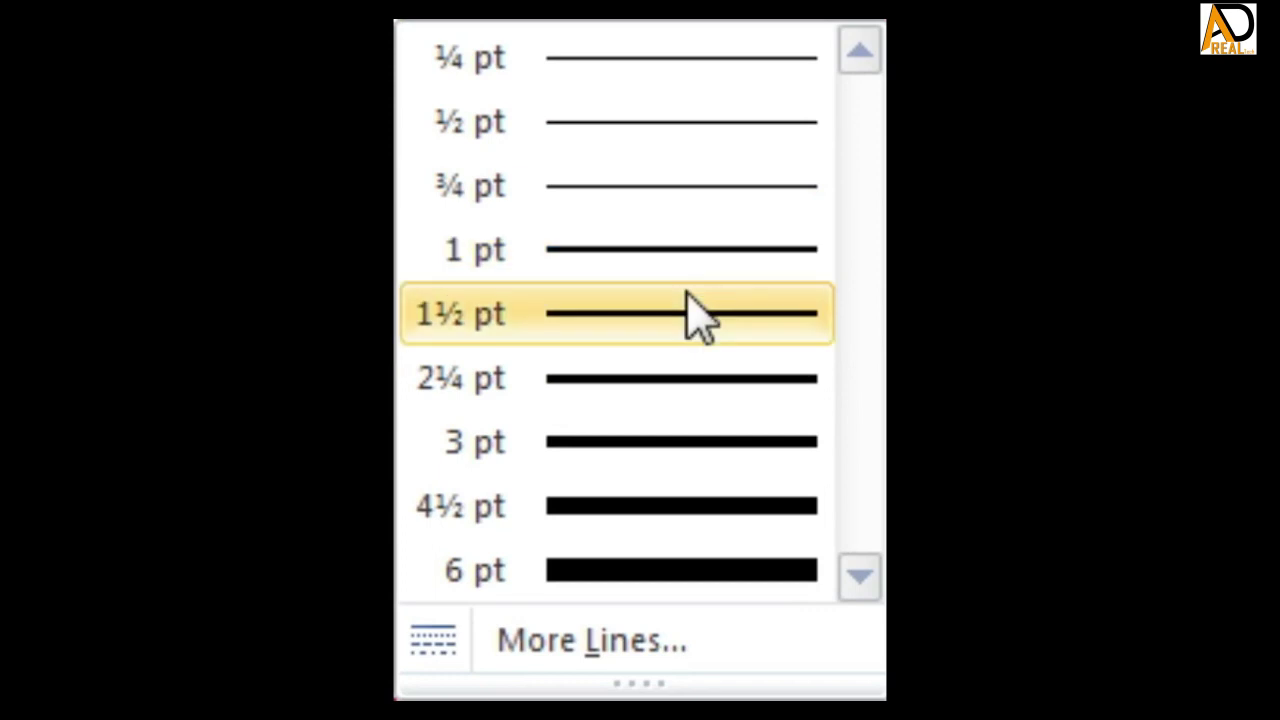
pyautogui.click(697, 315)
pyautogui.click(1105, 483)
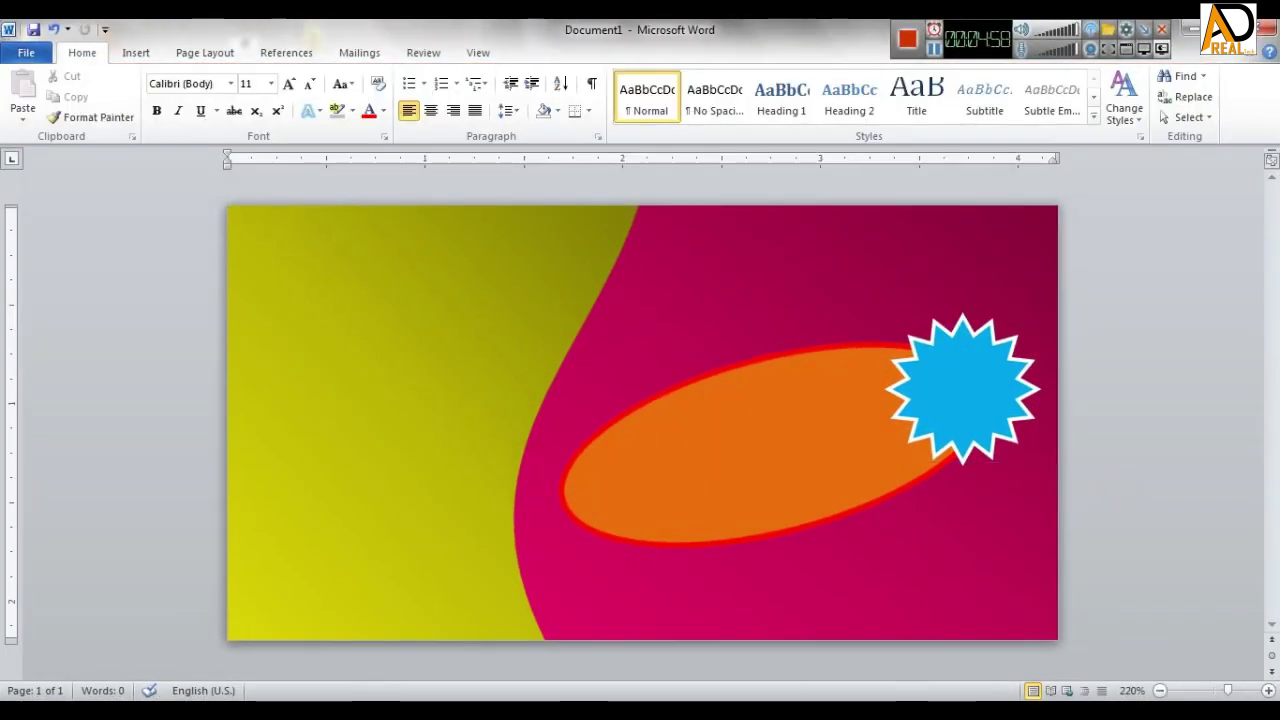
# Insert the 5-2-biscuit-picture image from Desktop > New folder (3) into the card.
pyautogui.click(136, 53)
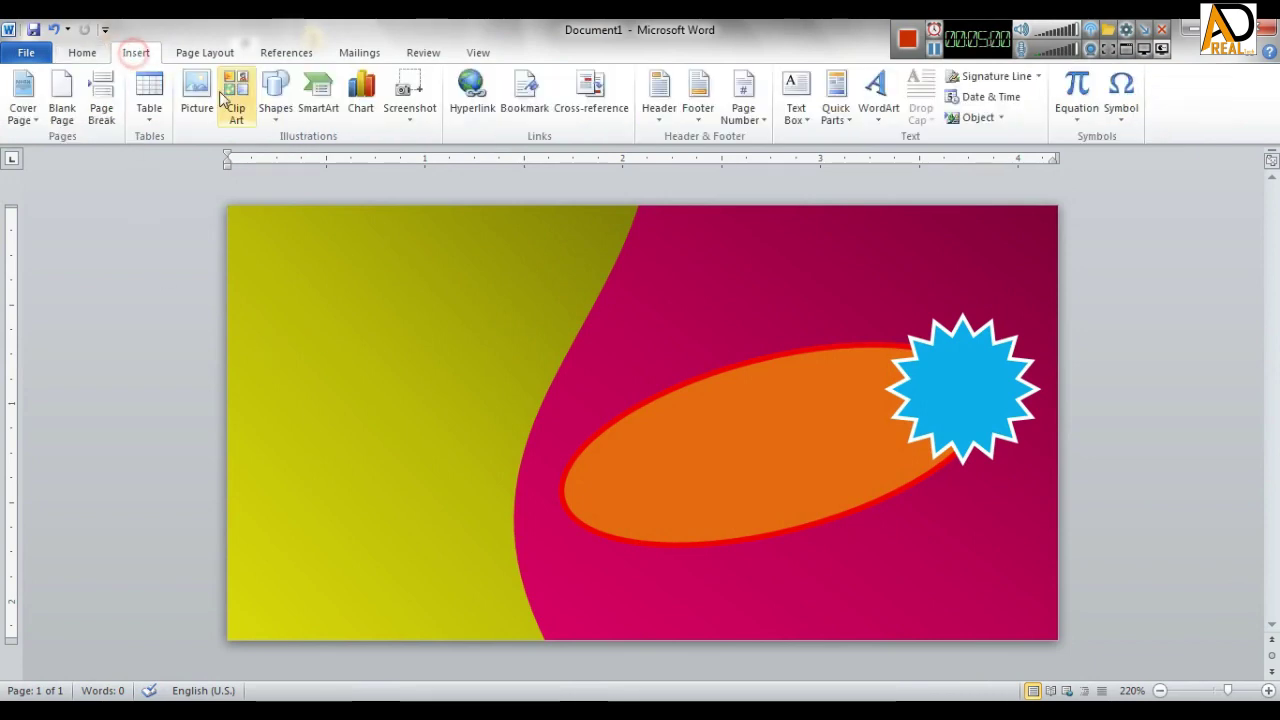
pyautogui.click(193, 100)
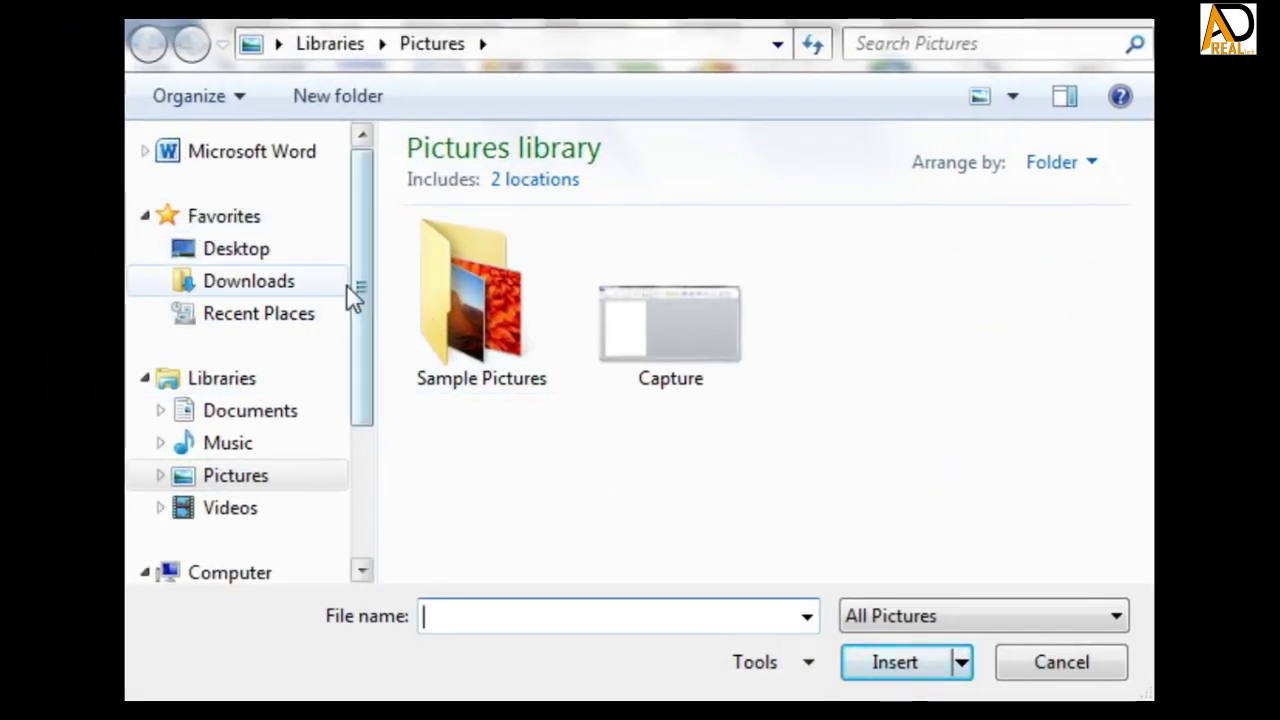
pyautogui.click(240, 250)
pyautogui.moveTo(1142, 210); pyautogui.dragTo(1143, 276)
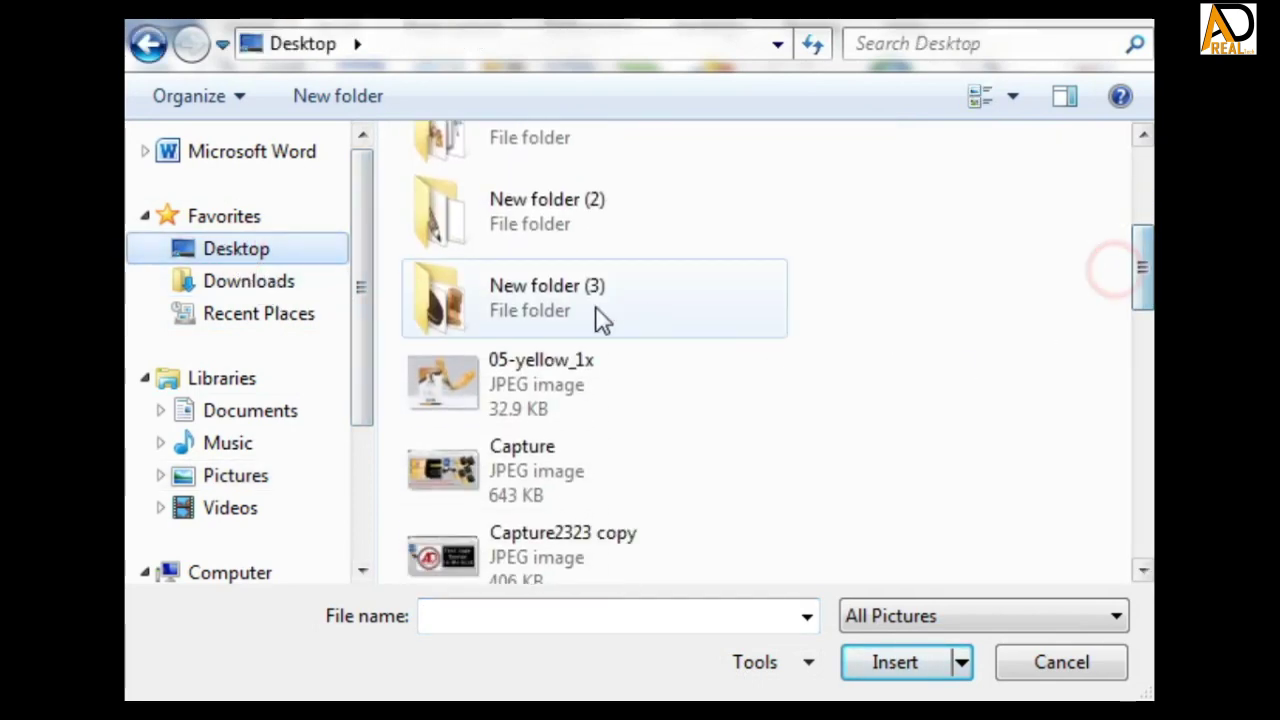
pyautogui.doubleClick(546, 300)
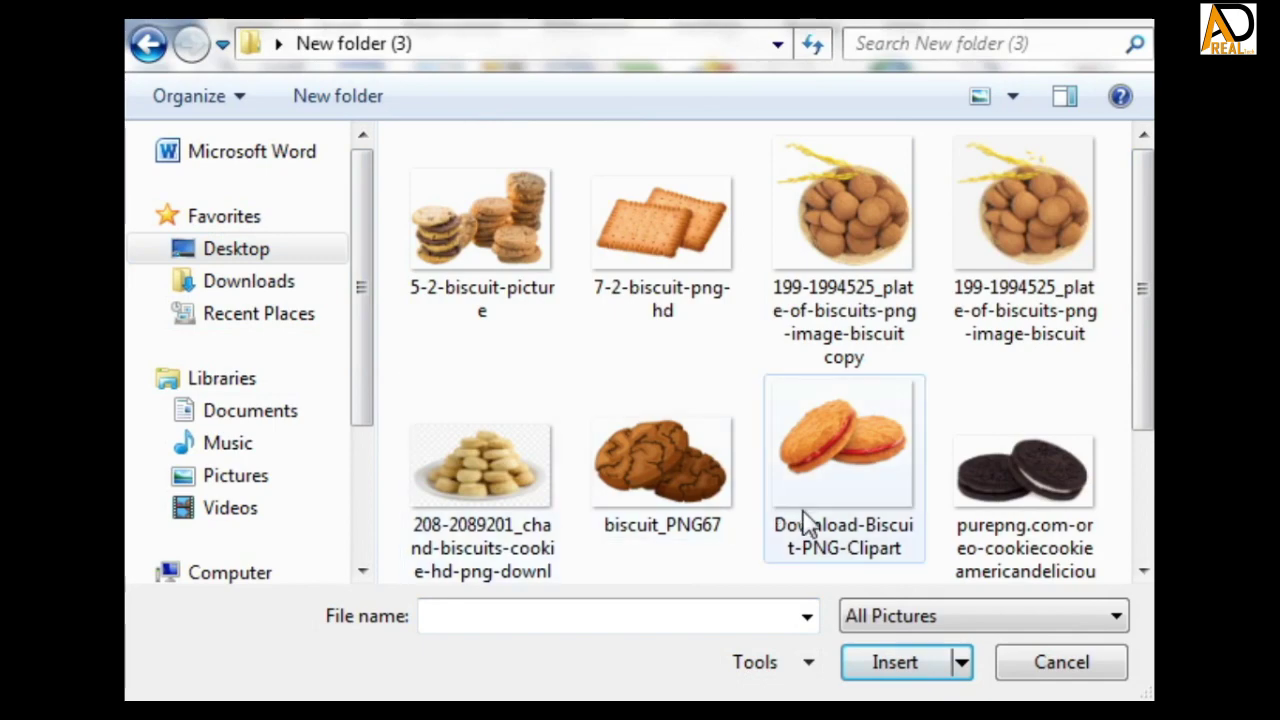
pyautogui.click(474, 252)
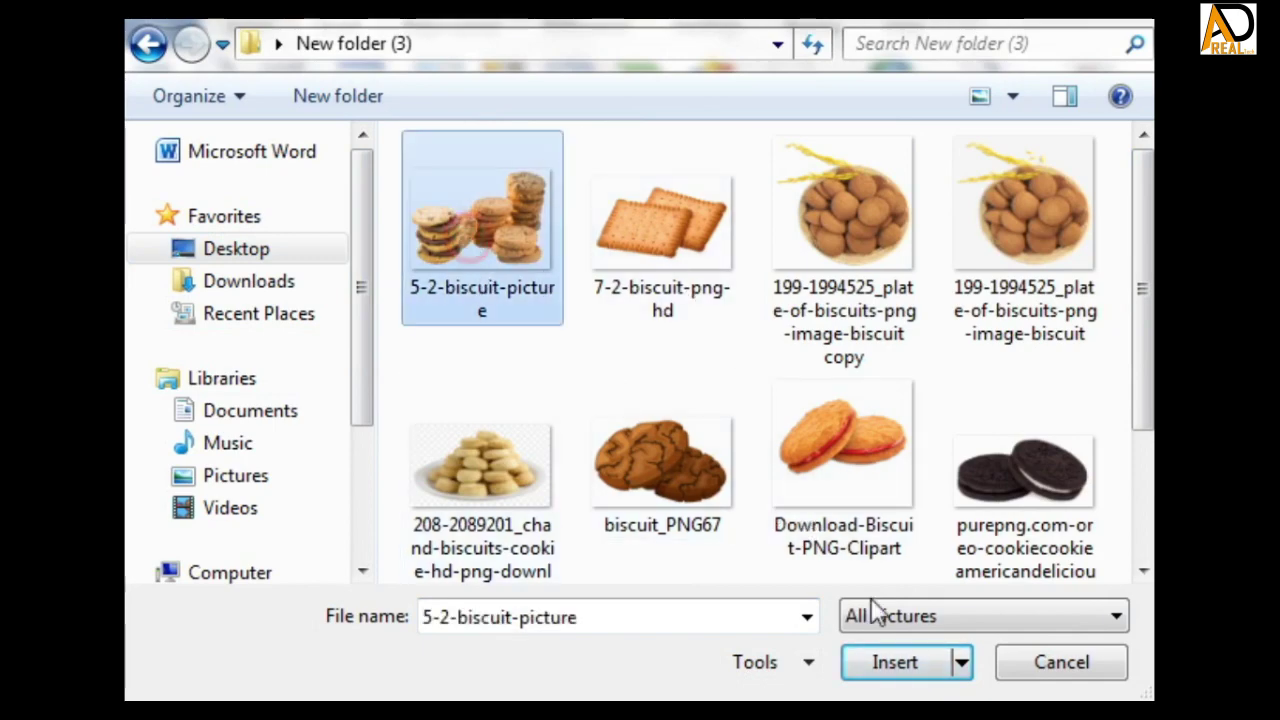
pyautogui.click(913, 666)
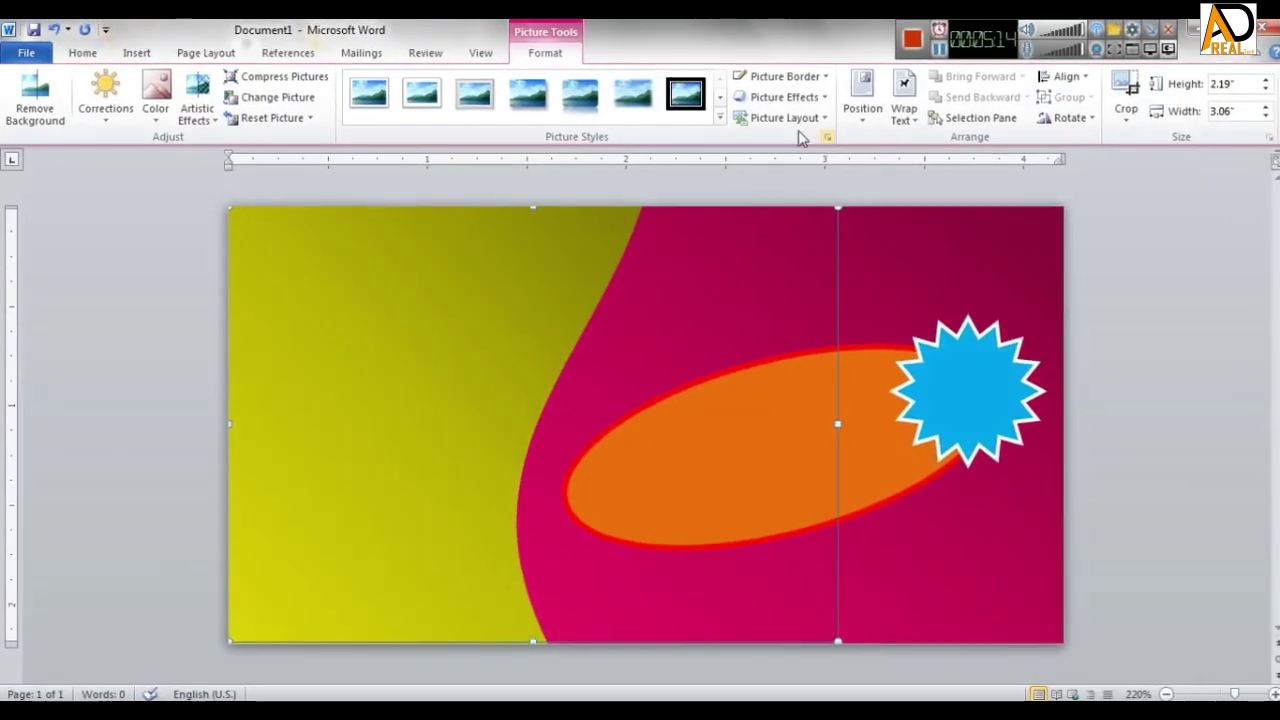
# Set the cookie picture In Front of Text and fit it at 1.04" × 1.46" in the lower-left corner.
pyautogui.click(905, 115)
pyautogui.click(912, 283)
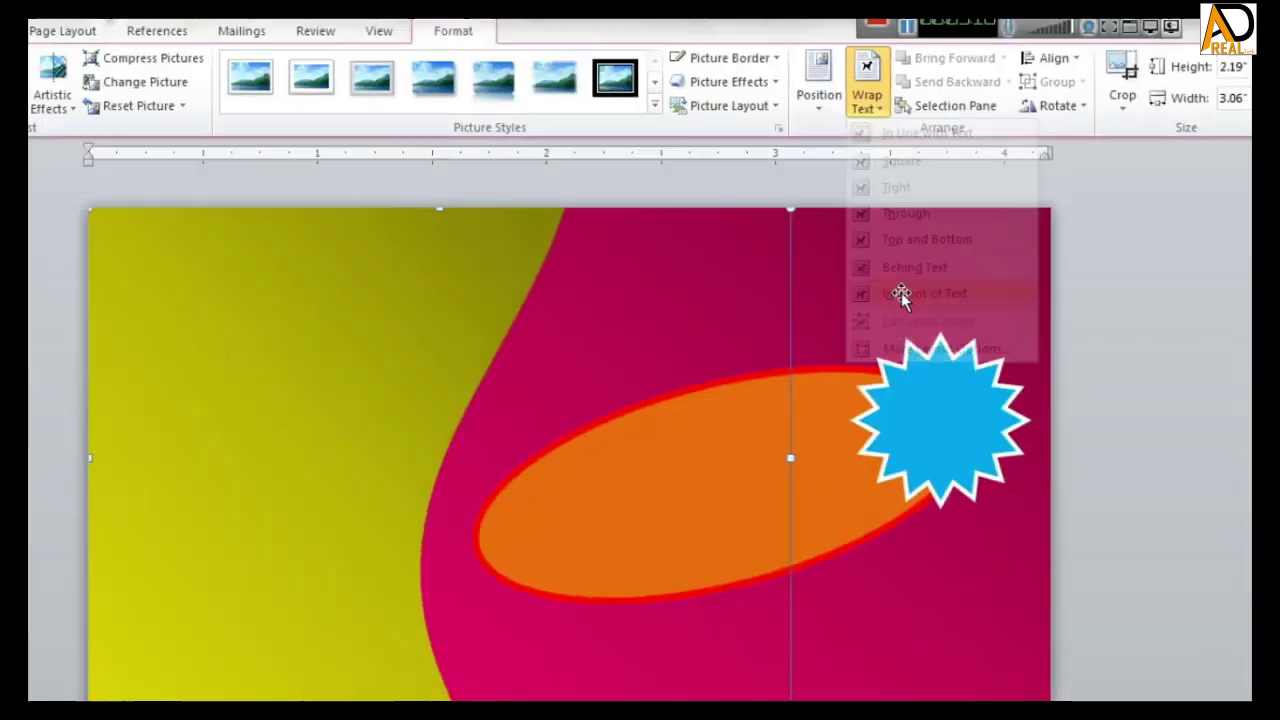
pyautogui.moveTo(831, 207); pyautogui.dragTo(470, 463)
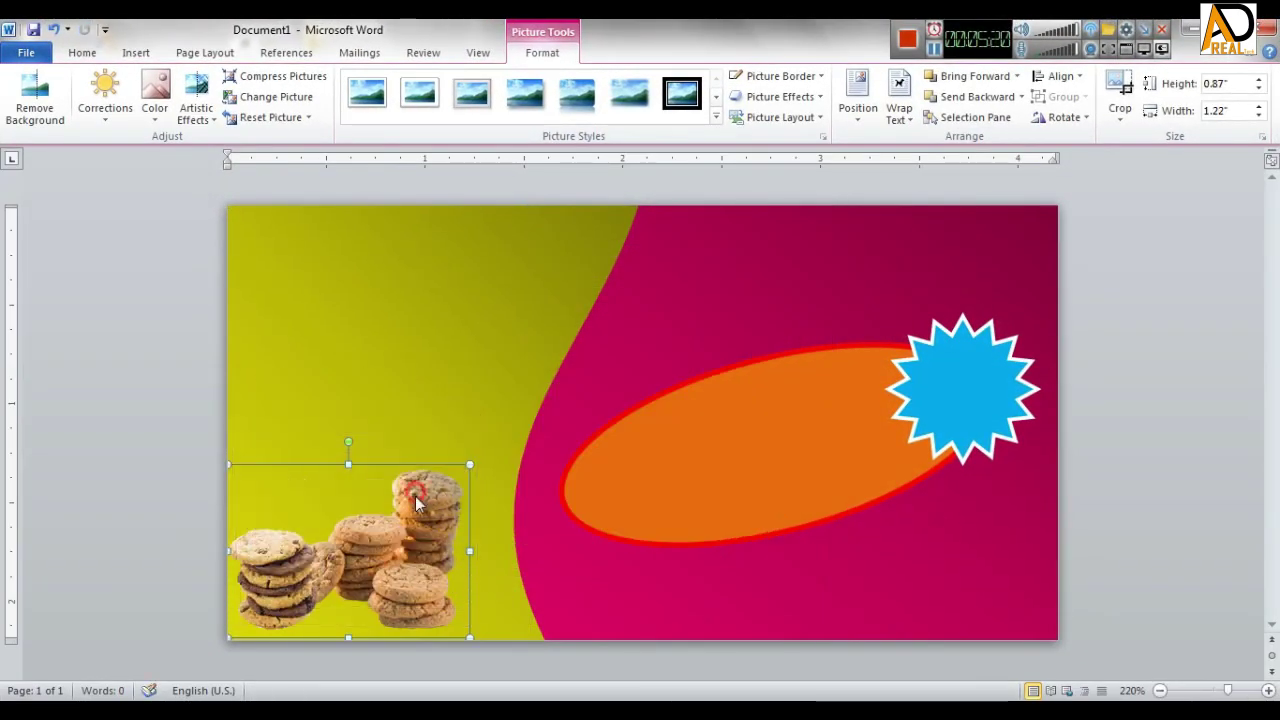
pyautogui.moveTo(462, 636)
pyautogui.mouseDown()
pyautogui.moveTo(462, 583)
pyautogui.moveTo(514, 610)
pyautogui.mouseUp()
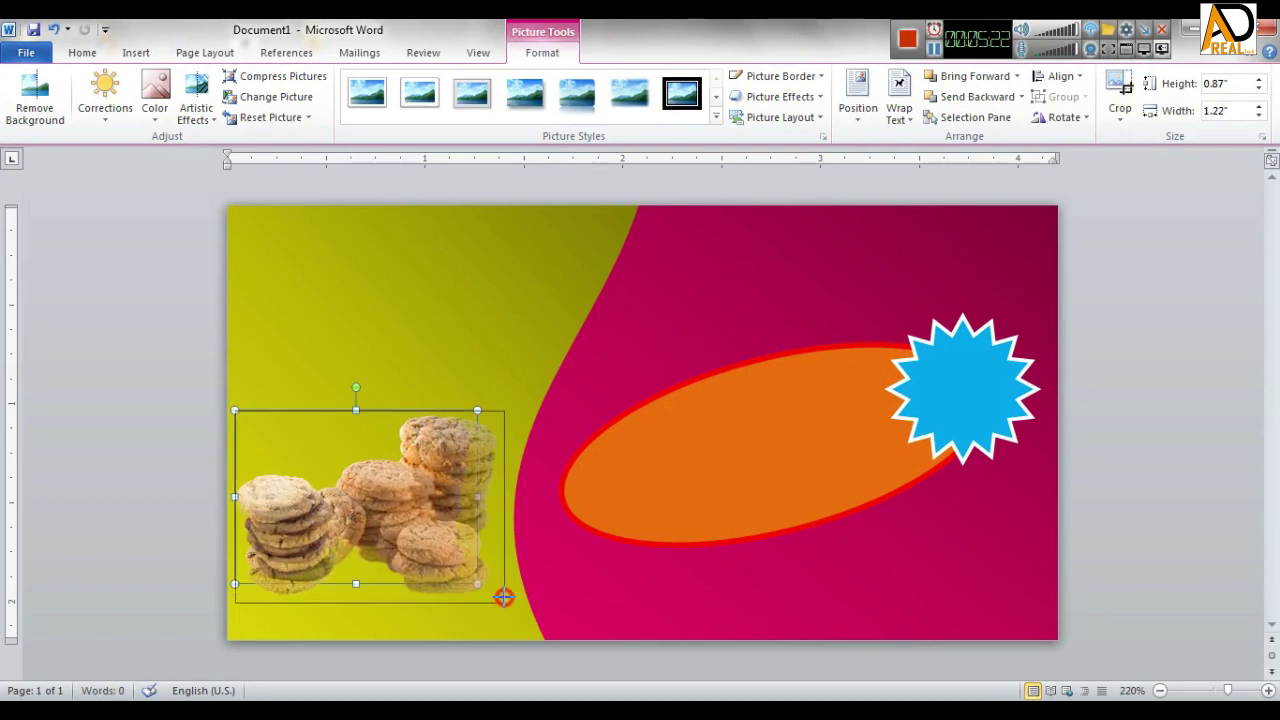
pyautogui.moveTo(451, 541); pyautogui.dragTo(452, 522)
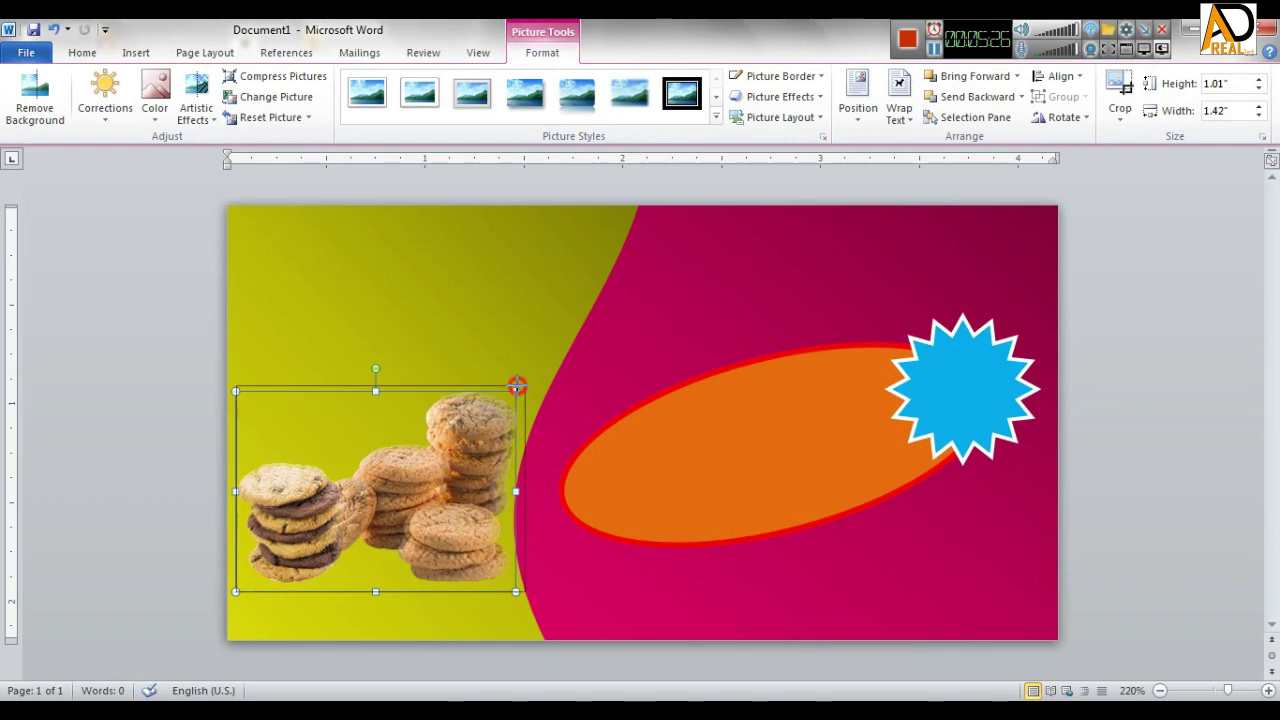
pyautogui.moveTo(510, 389); pyautogui.dragTo(518, 382)
pyautogui.moveTo(495, 475); pyautogui.dragTo(490, 488)
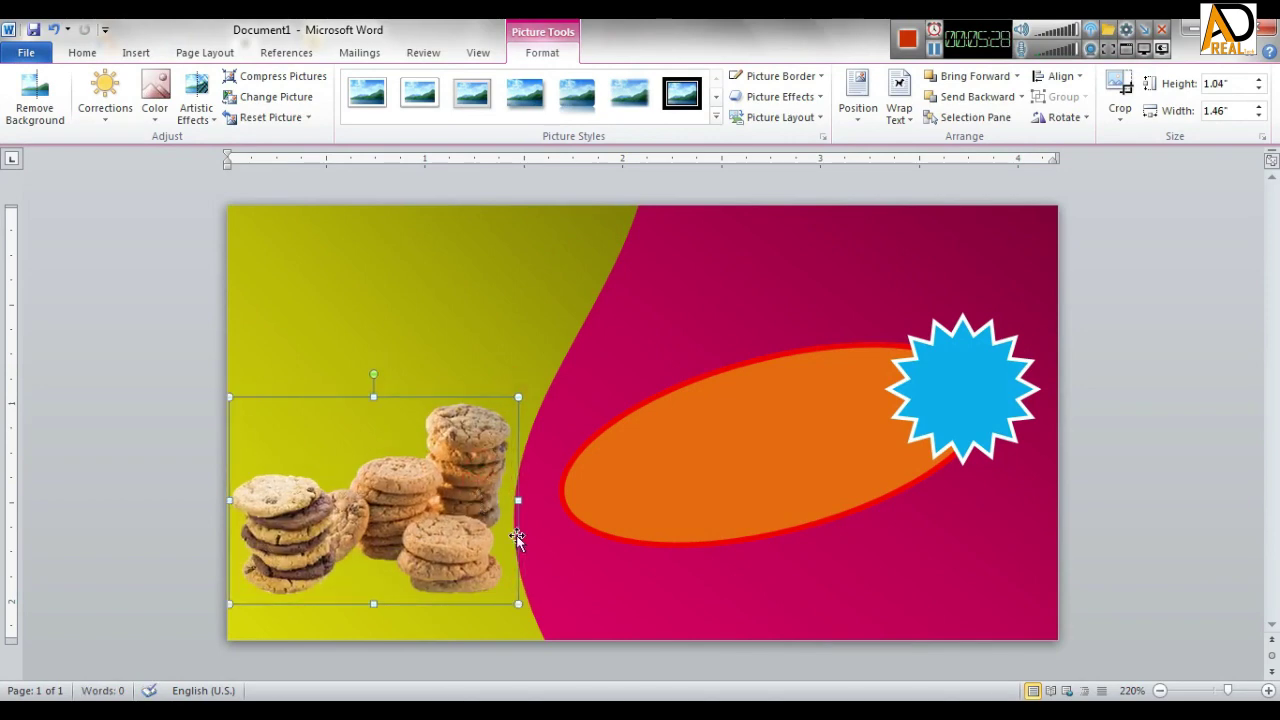
pyautogui.click(440, 663)
pyautogui.moveTo(455, 535); pyautogui.dragTo(458, 541)
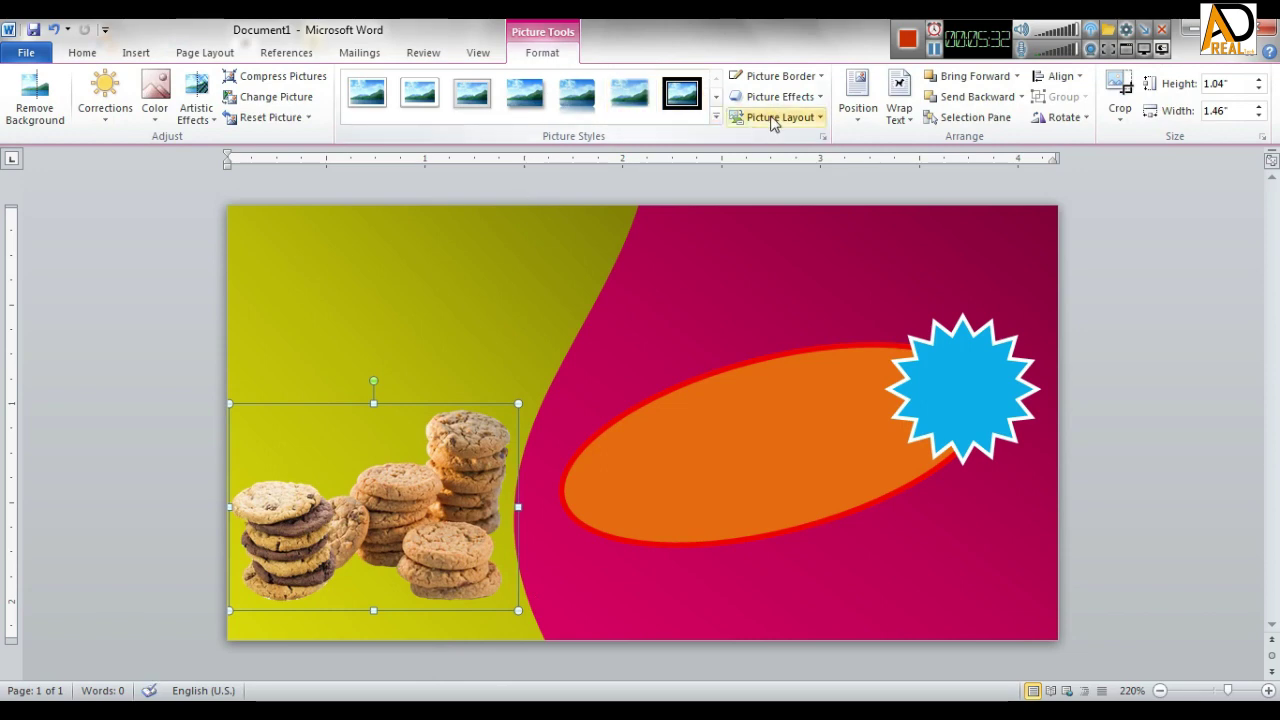
# Apply a perspective shadow preset to the cookie picture.
pyautogui.click(780, 97)
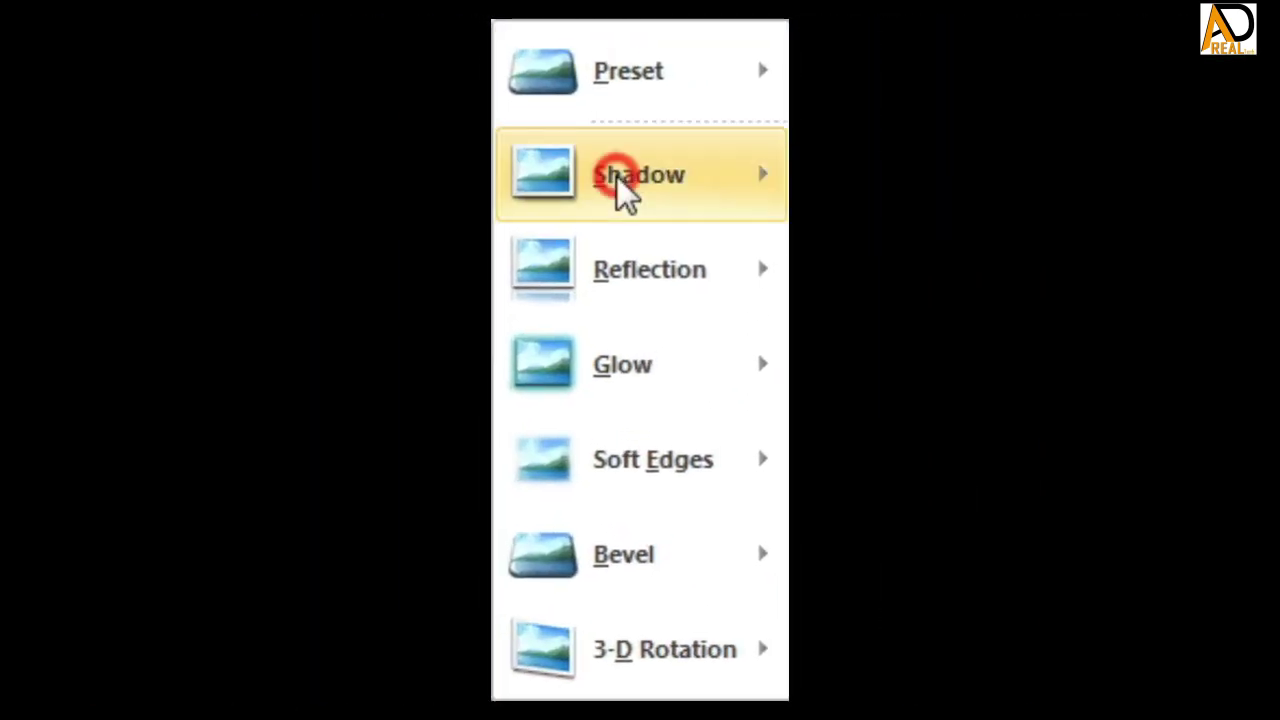
pyautogui.click(785, 165)
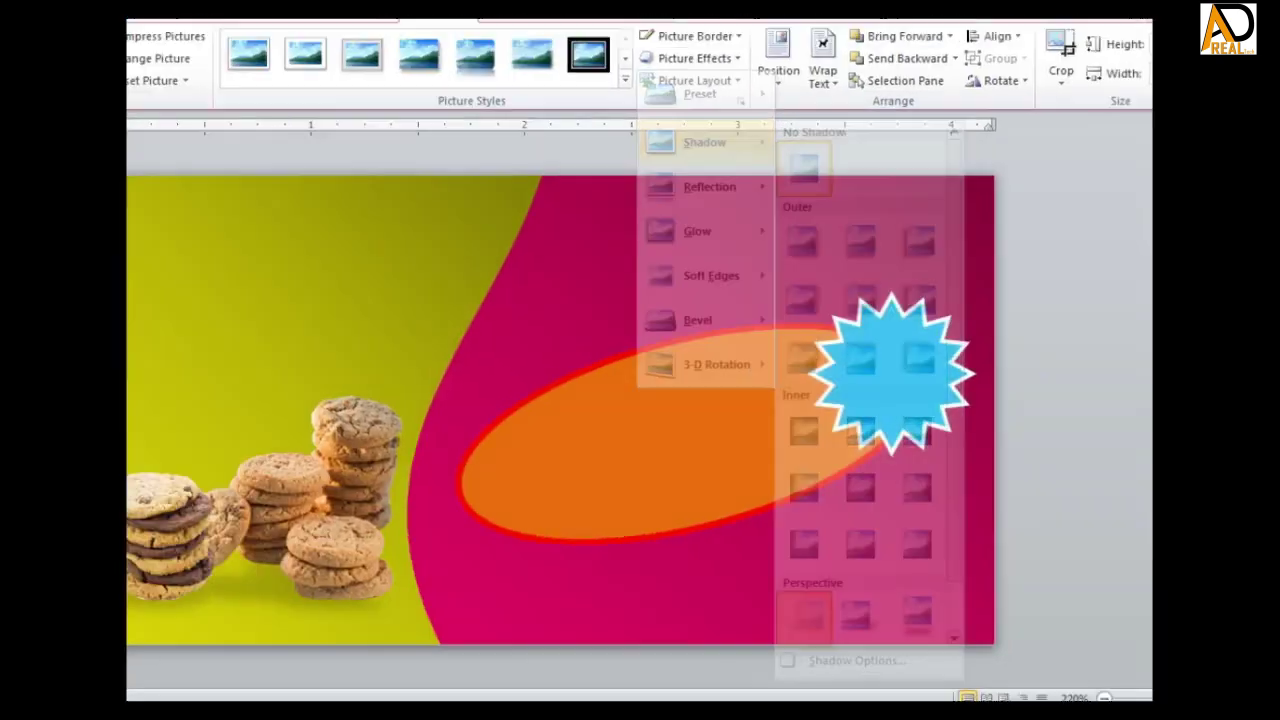
pyautogui.tripleClick(83, 383)
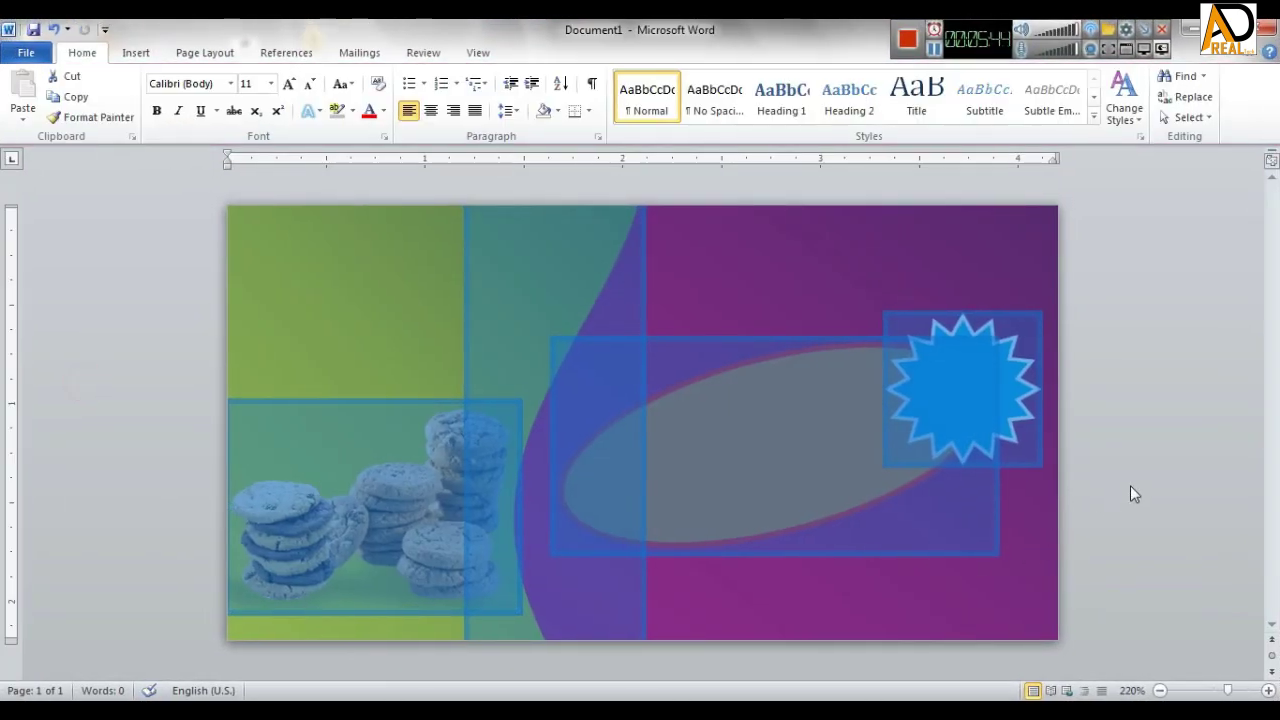
pyautogui.click(1140, 485)
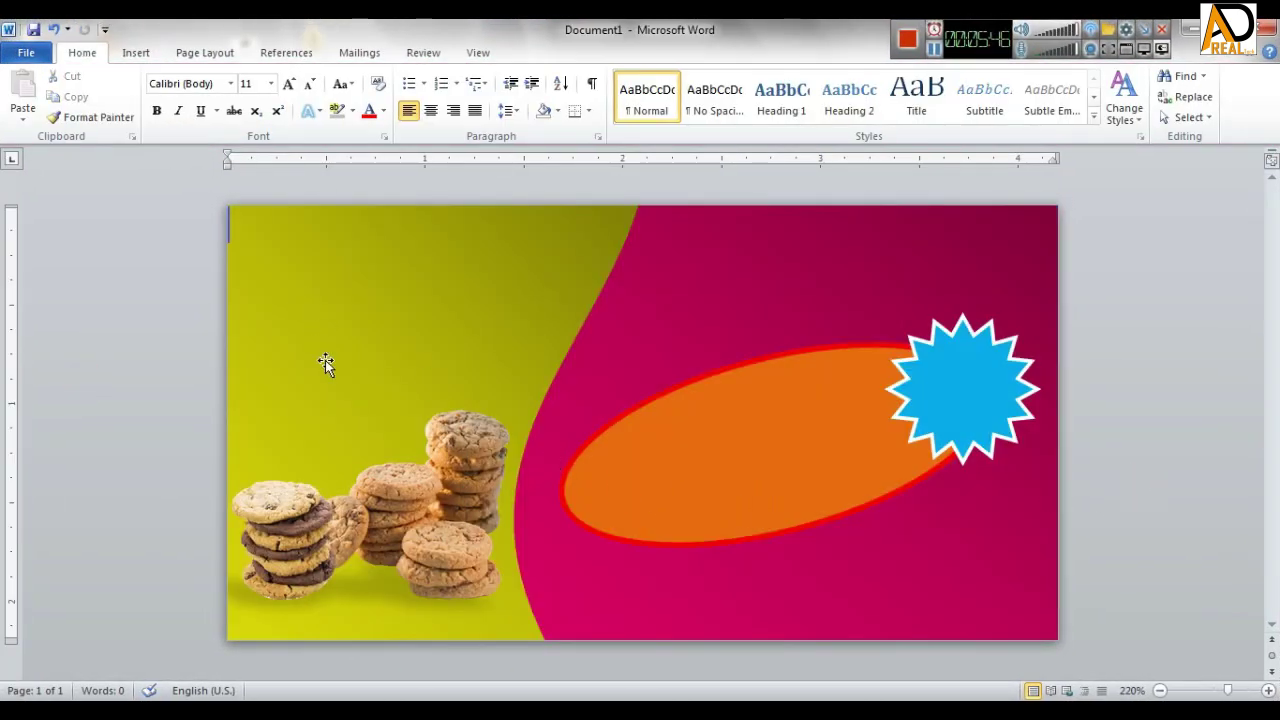
# Insert the wheat-png-3 picture from New folder (3) into the card.
pyautogui.click(130, 50)
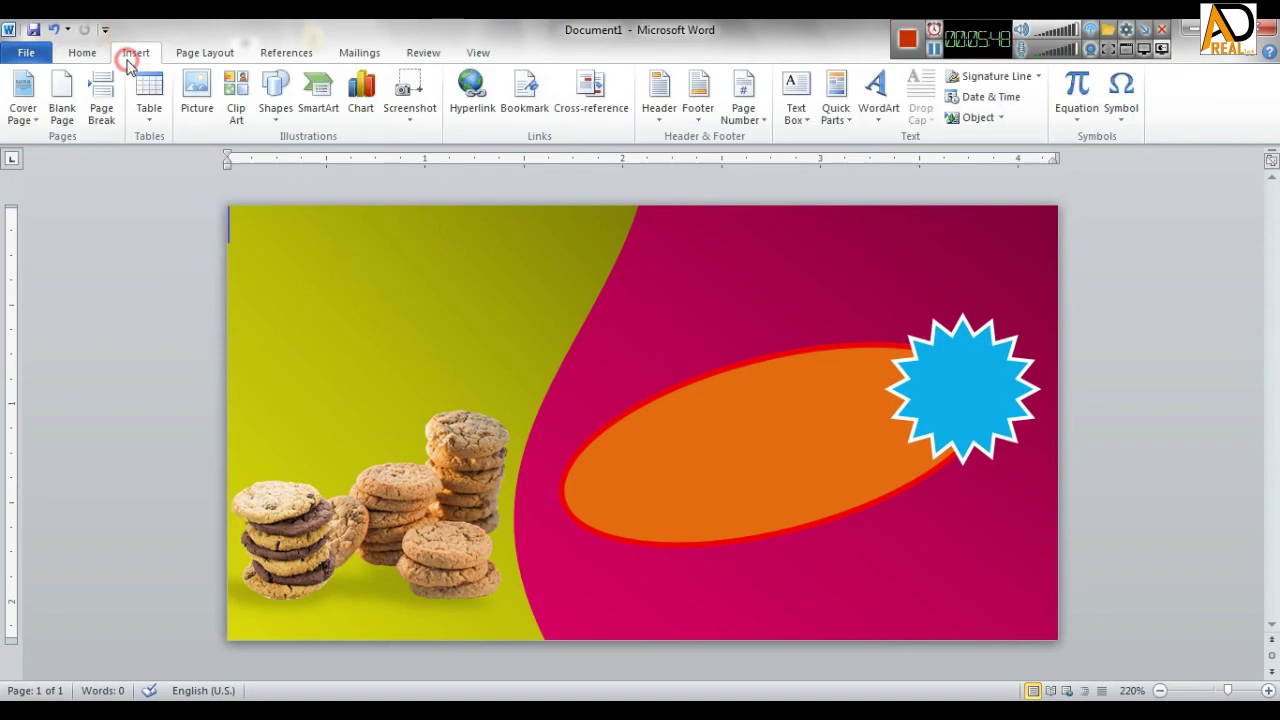
pyautogui.click(197, 93)
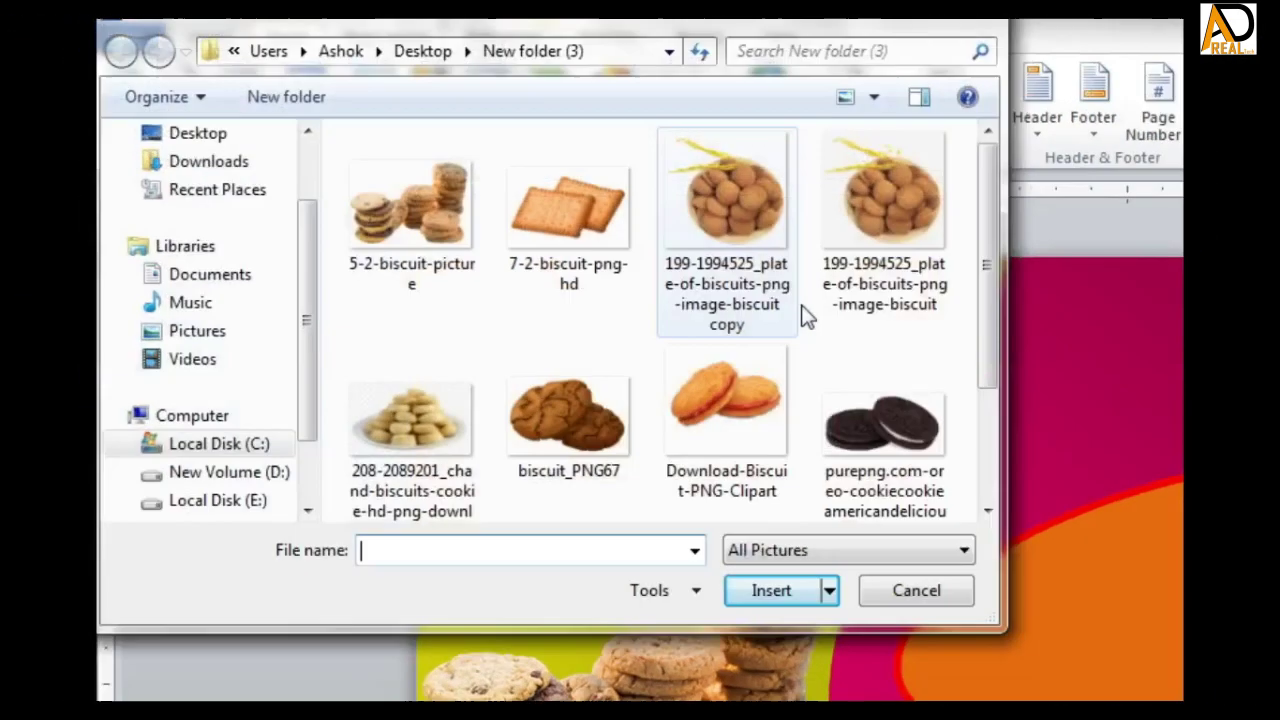
pyautogui.scroll(-3, 1058, 448)
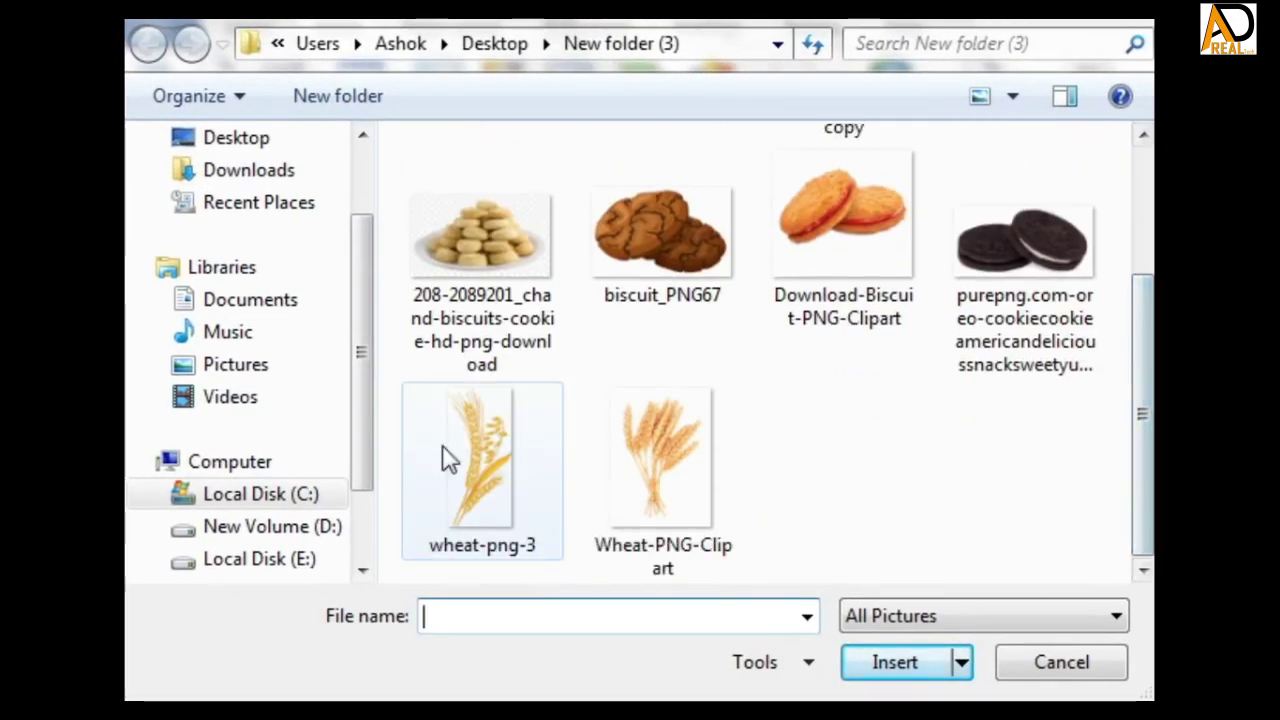
pyautogui.click(449, 457)
pyautogui.click(930, 670)
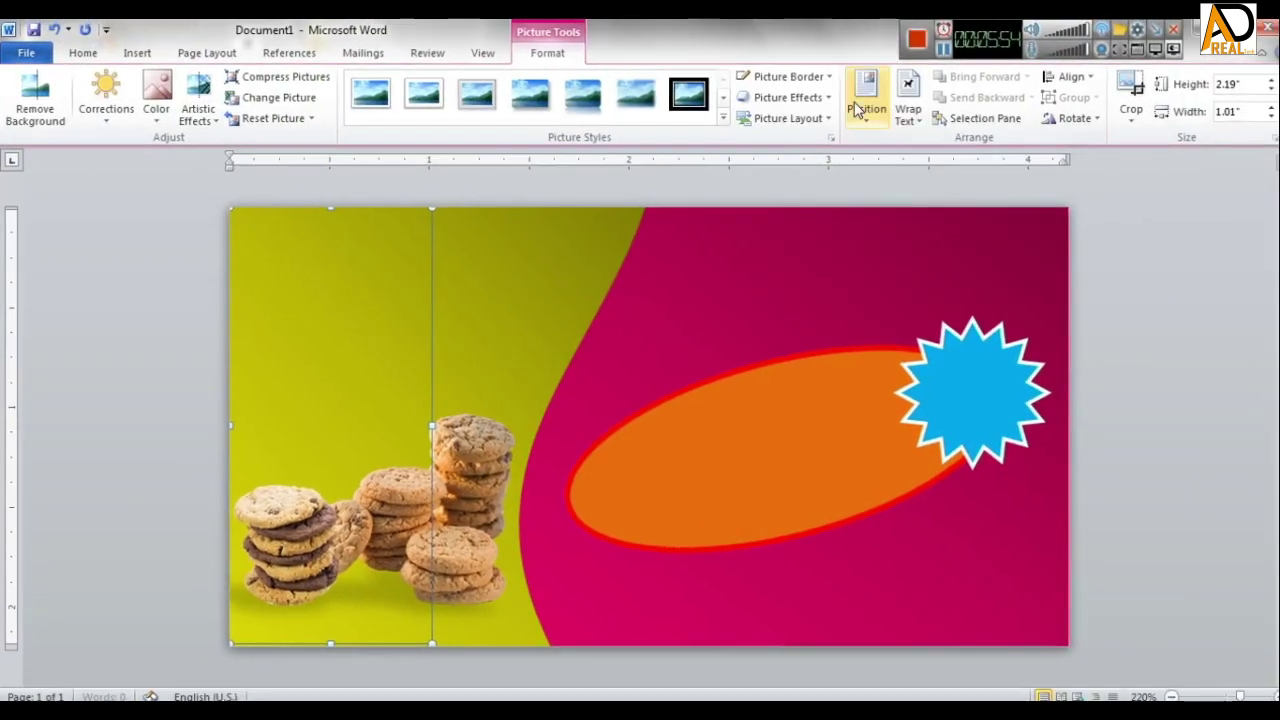
# Set the wheat picture In Front of Text and shrink it.
pyautogui.click(960, 105)
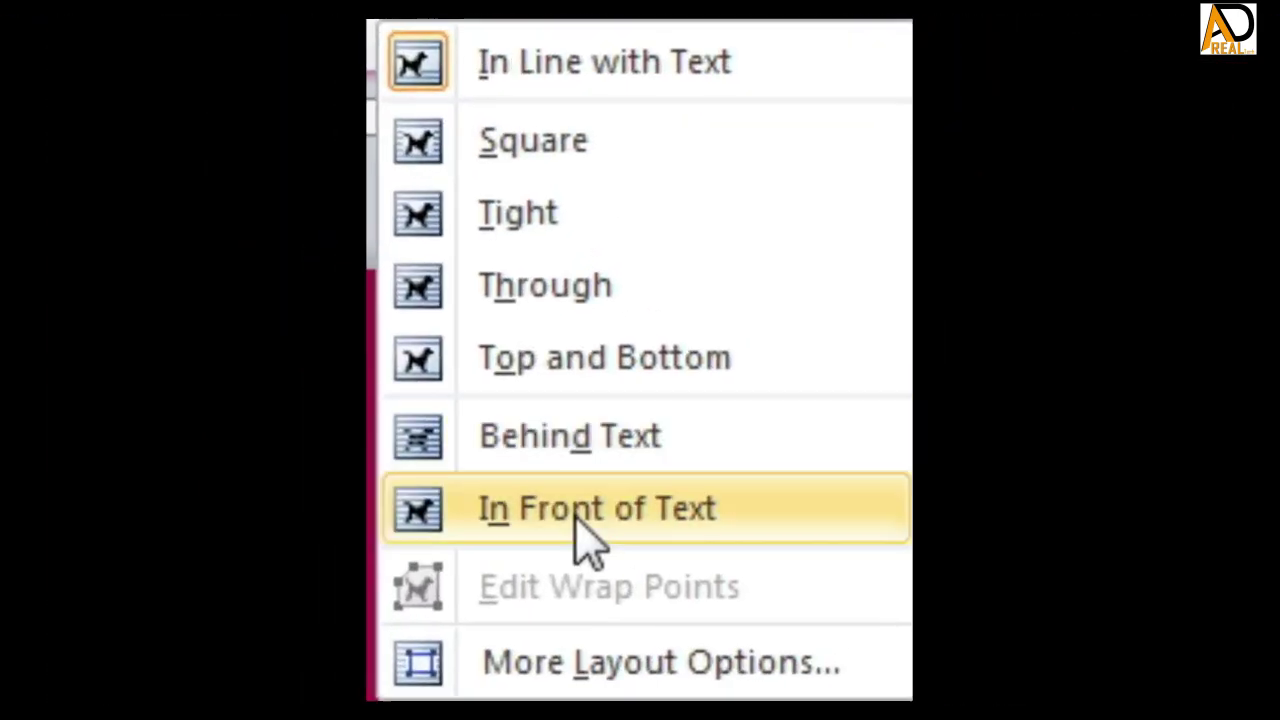
pyautogui.click(578, 522)
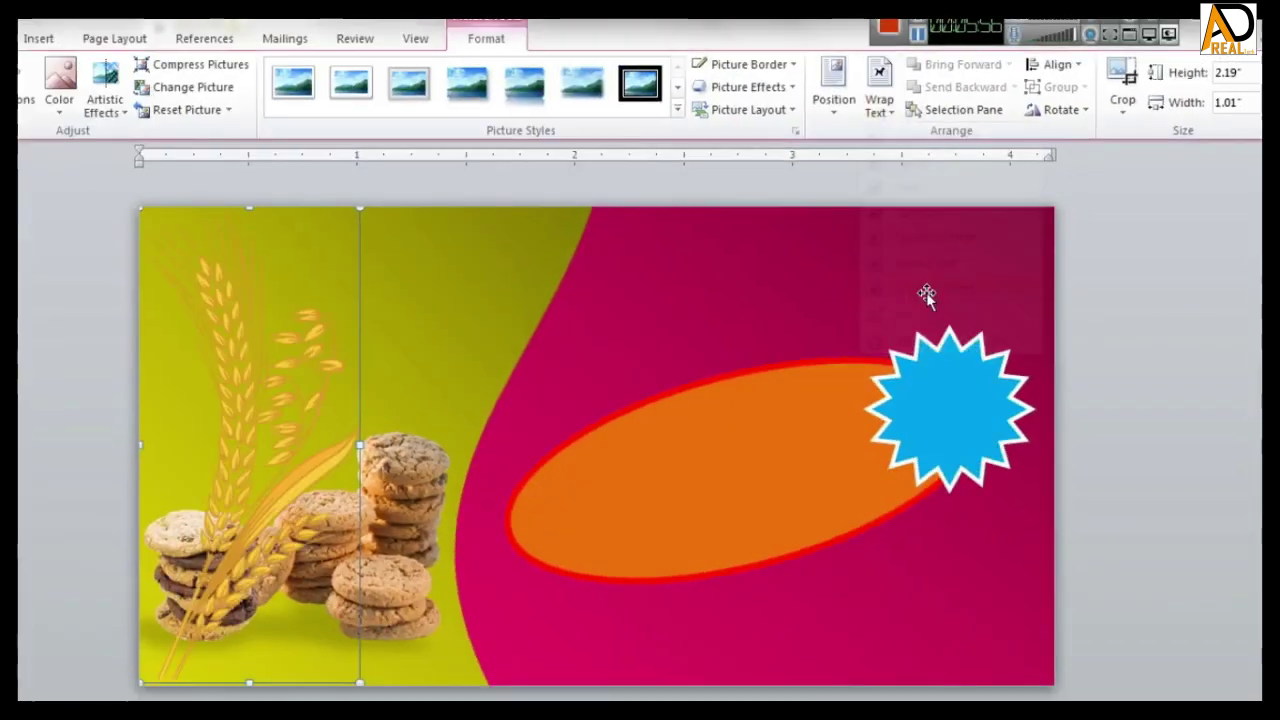
pyautogui.moveTo(312, 367); pyautogui.dragTo(554, 396)
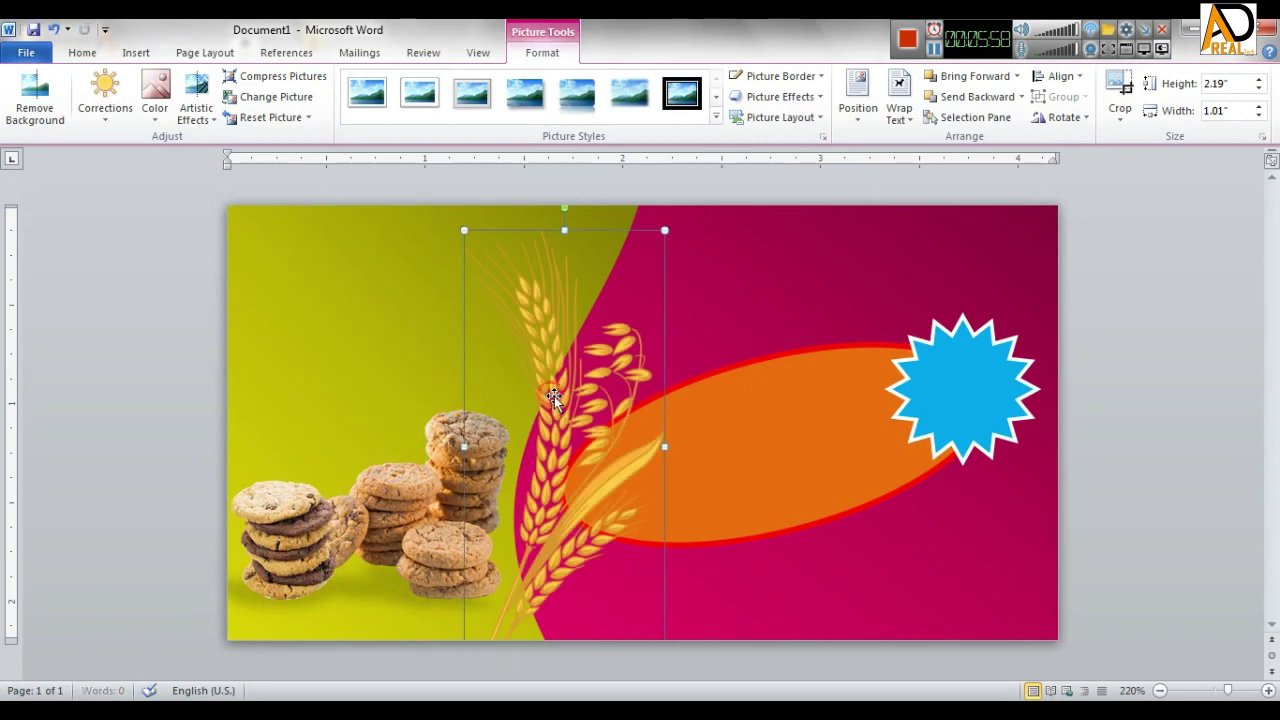
pyautogui.moveTo(664, 230); pyautogui.dragTo(610, 348)
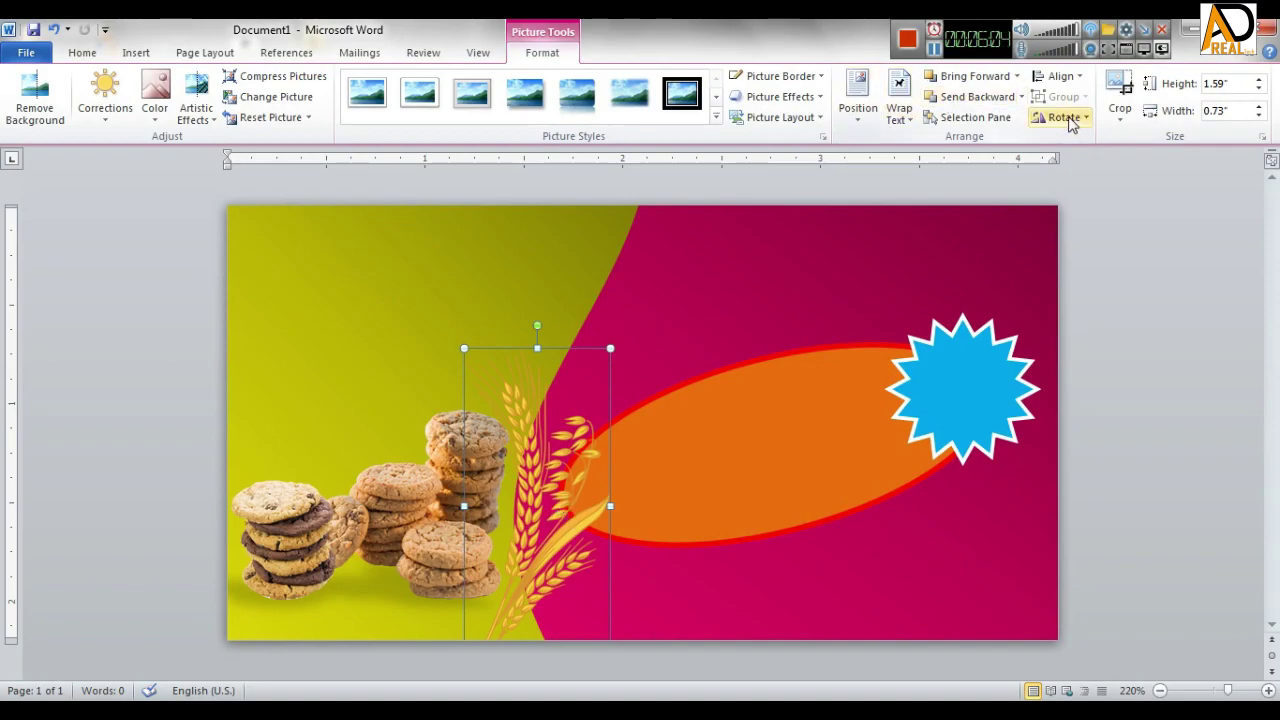
# Flip the wheat horizontally and place it at 1.83" × 0.84" beside the cookies.
pyautogui.click(1062, 117)
pyautogui.click(690, 466)
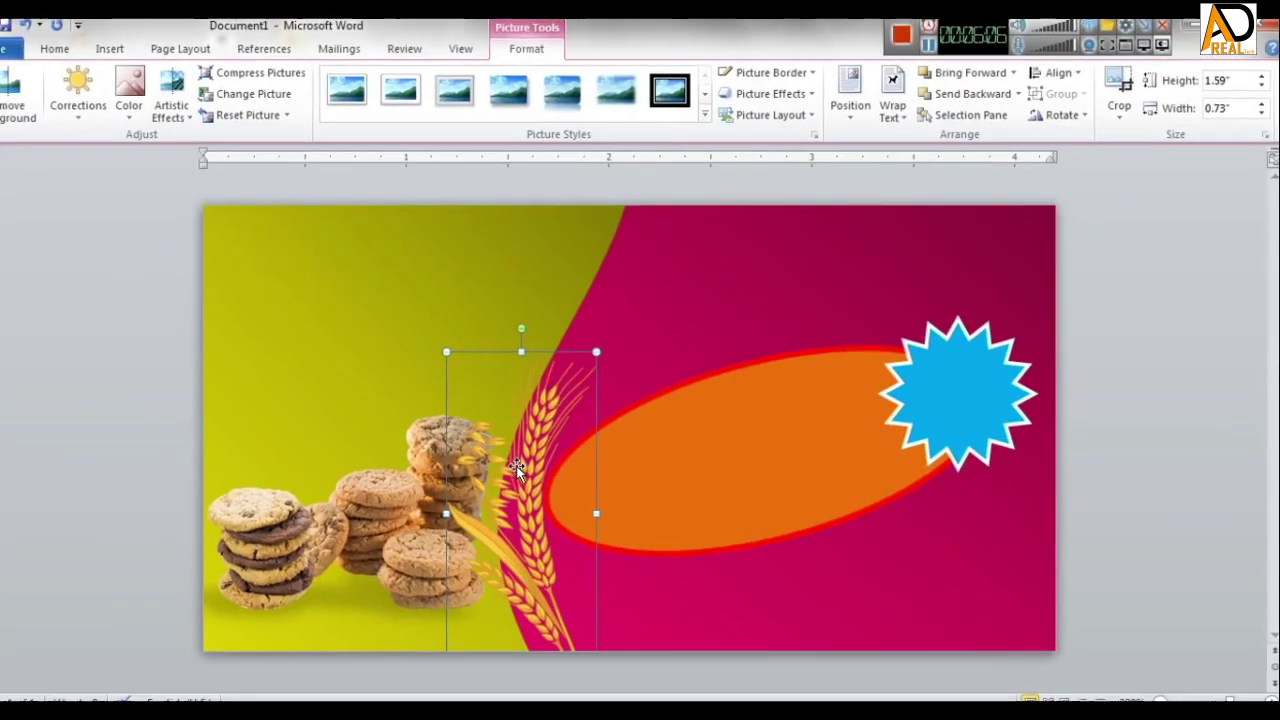
pyautogui.moveTo(526, 452); pyautogui.dragTo(534, 439)
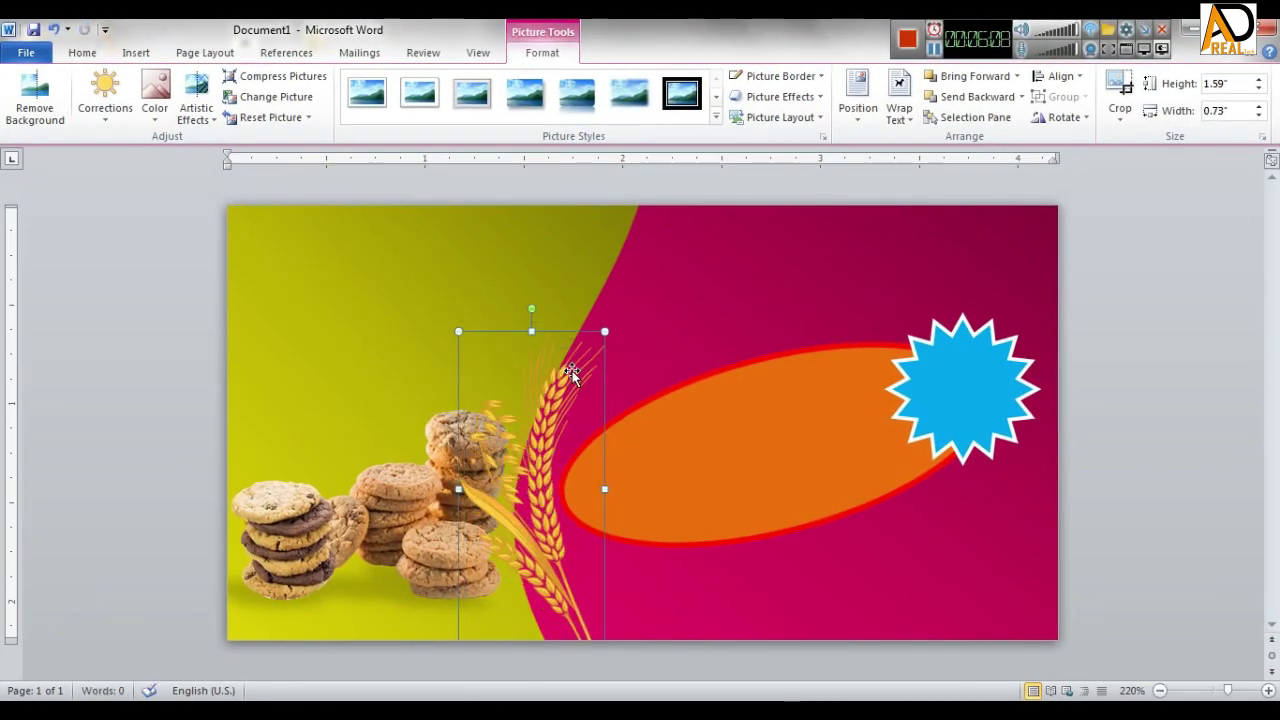
pyautogui.moveTo(607, 331); pyautogui.dragTo(626, 285)
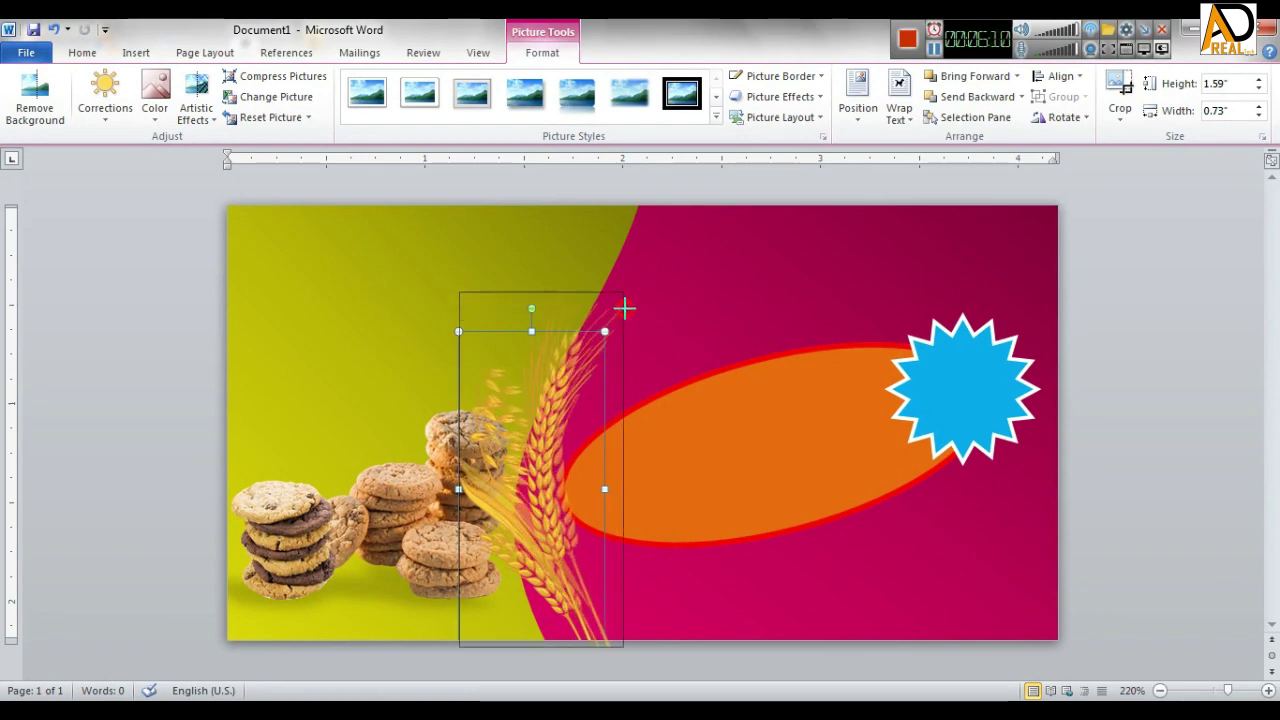
pyautogui.moveTo(560, 505); pyautogui.dragTo(535, 505)
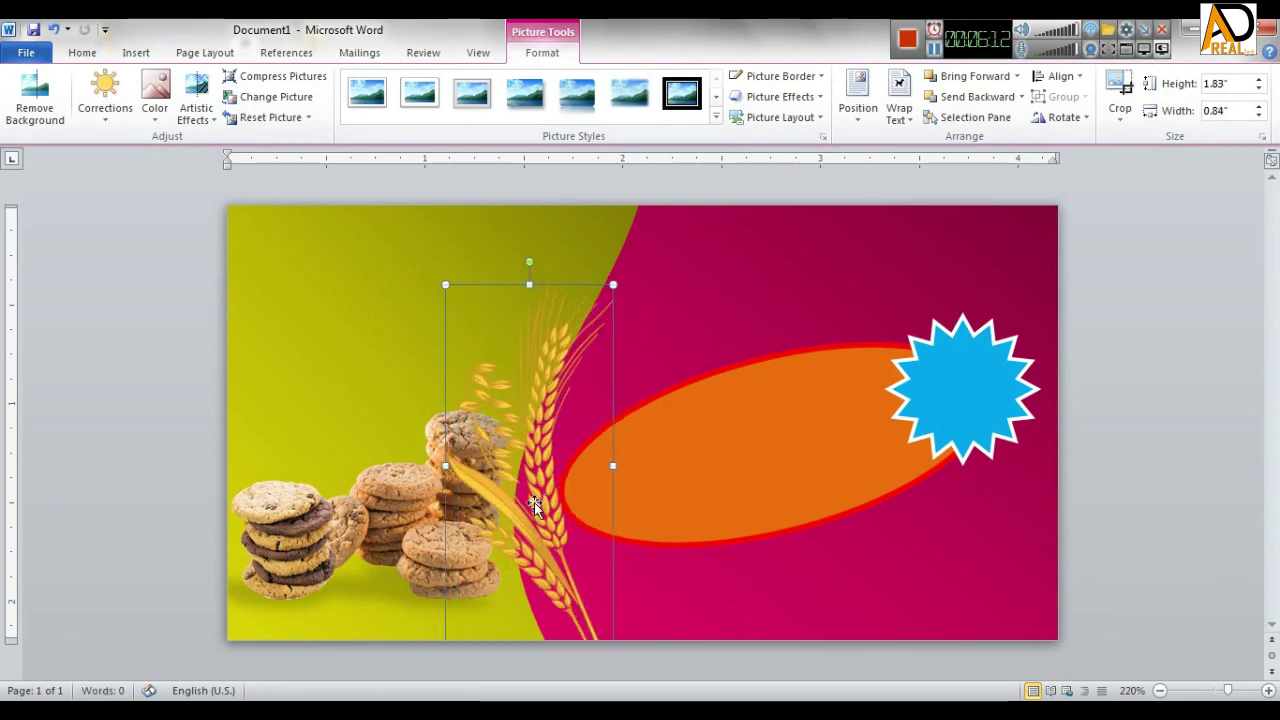
pyautogui.click(1104, 558)
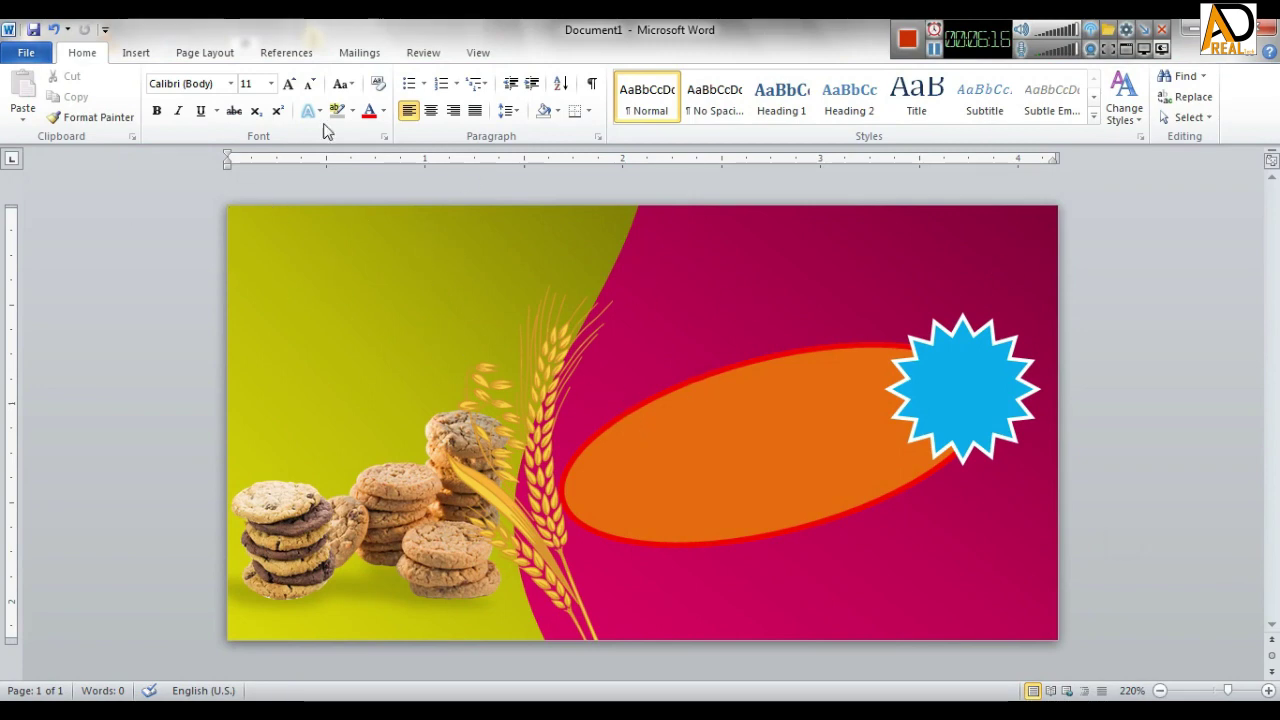
# Draw a rectangular callout, move it onto the orange oval, and pull its tail downward.
pyautogui.click(137, 53)
pyautogui.click(274, 90)
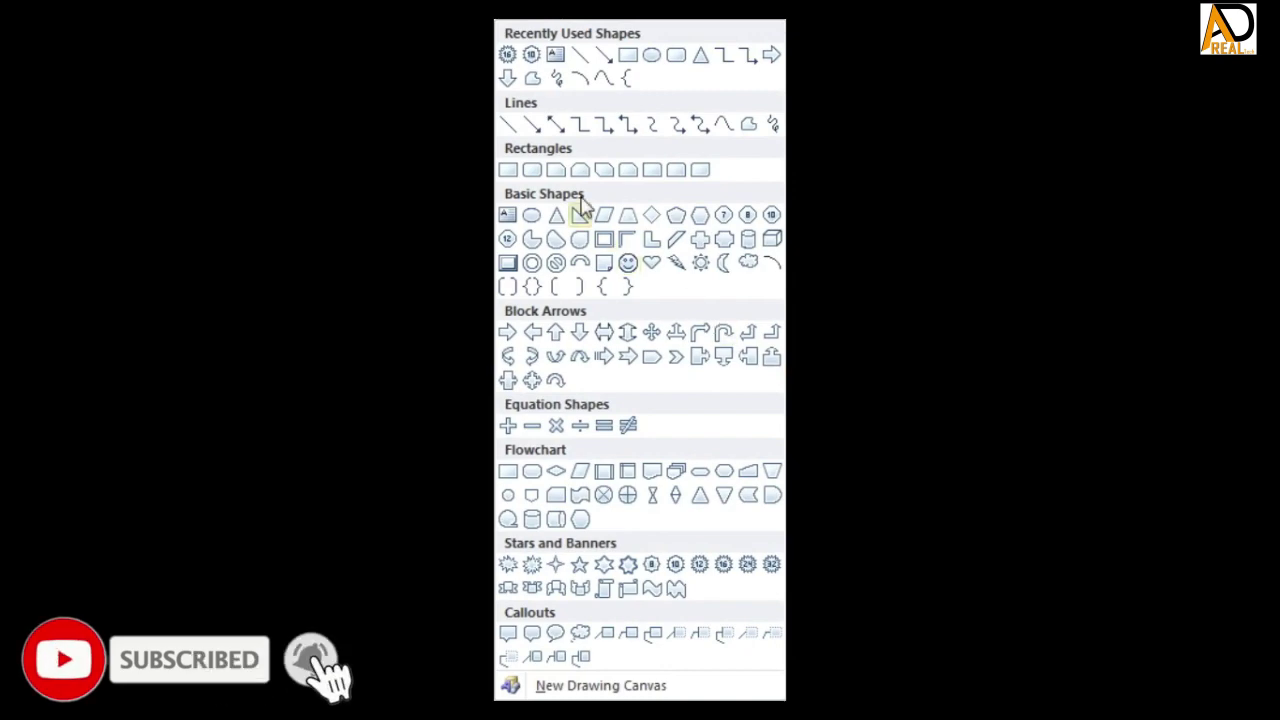
pyautogui.click(509, 636)
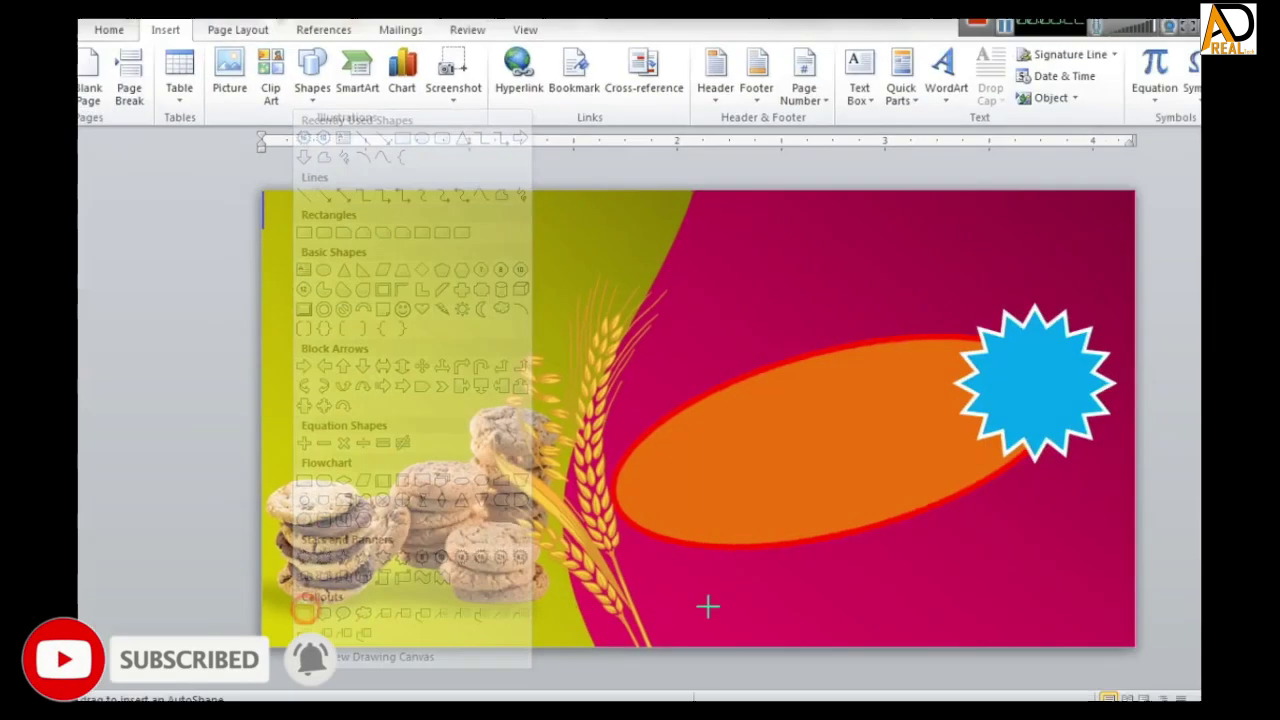
pyautogui.moveTo(672, 468)
pyautogui.mouseDown()
pyautogui.moveTo(826, 600)
pyautogui.moveTo(912, 578)
pyautogui.mouseUp()
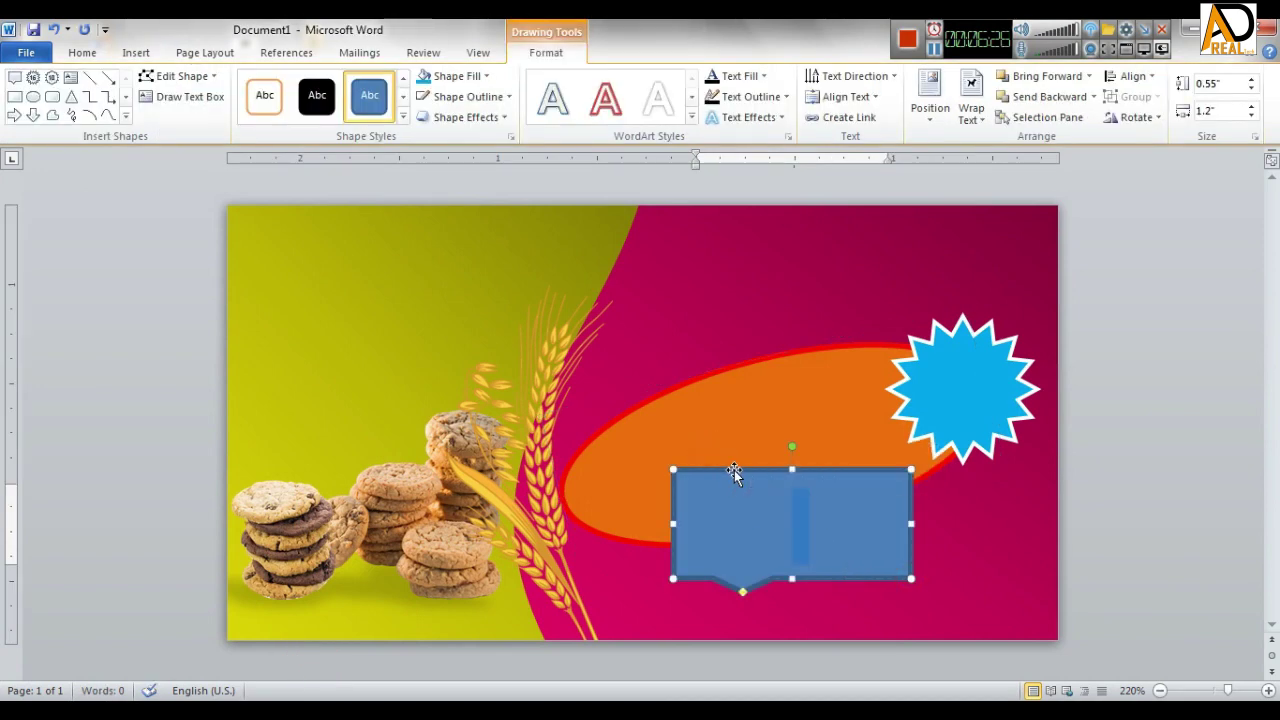
pyautogui.moveTo(760, 507); pyautogui.dragTo(675, 417)
pyautogui.moveTo(656, 502); pyautogui.dragTo(657, 548)
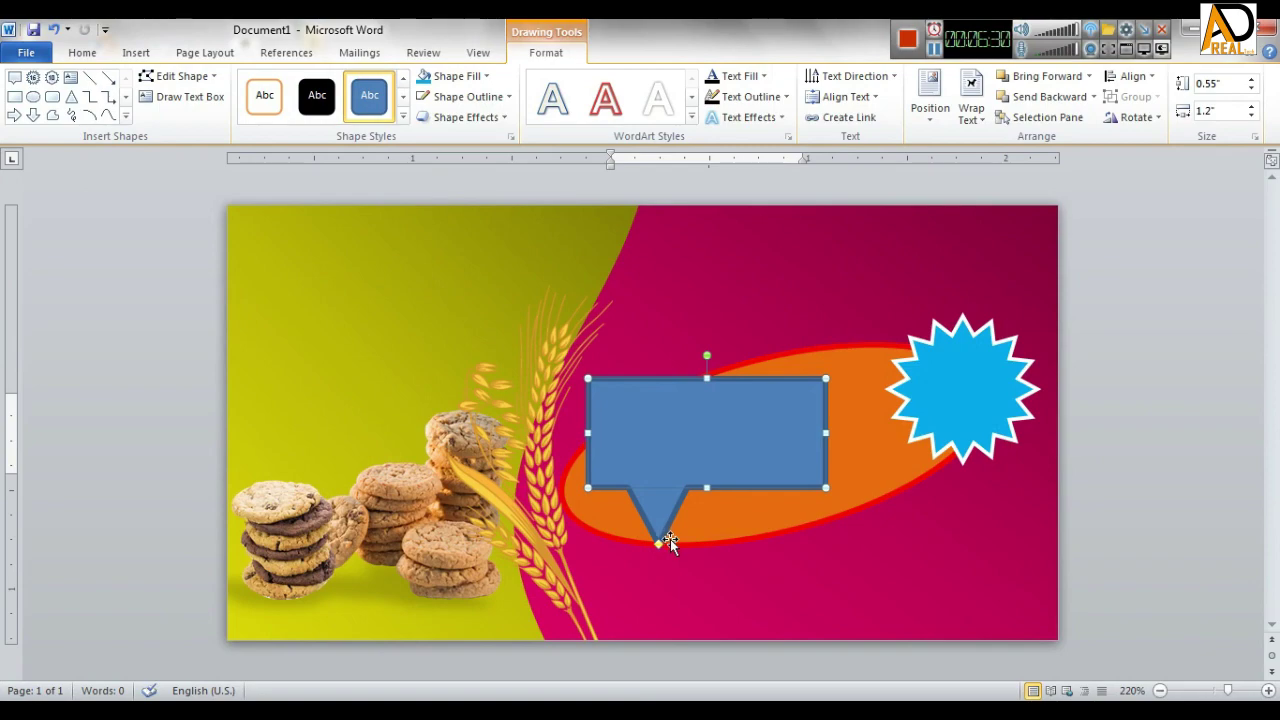
# Flip the callout vertically and horizontally so its tail points up.
pyautogui.click(1130, 118)
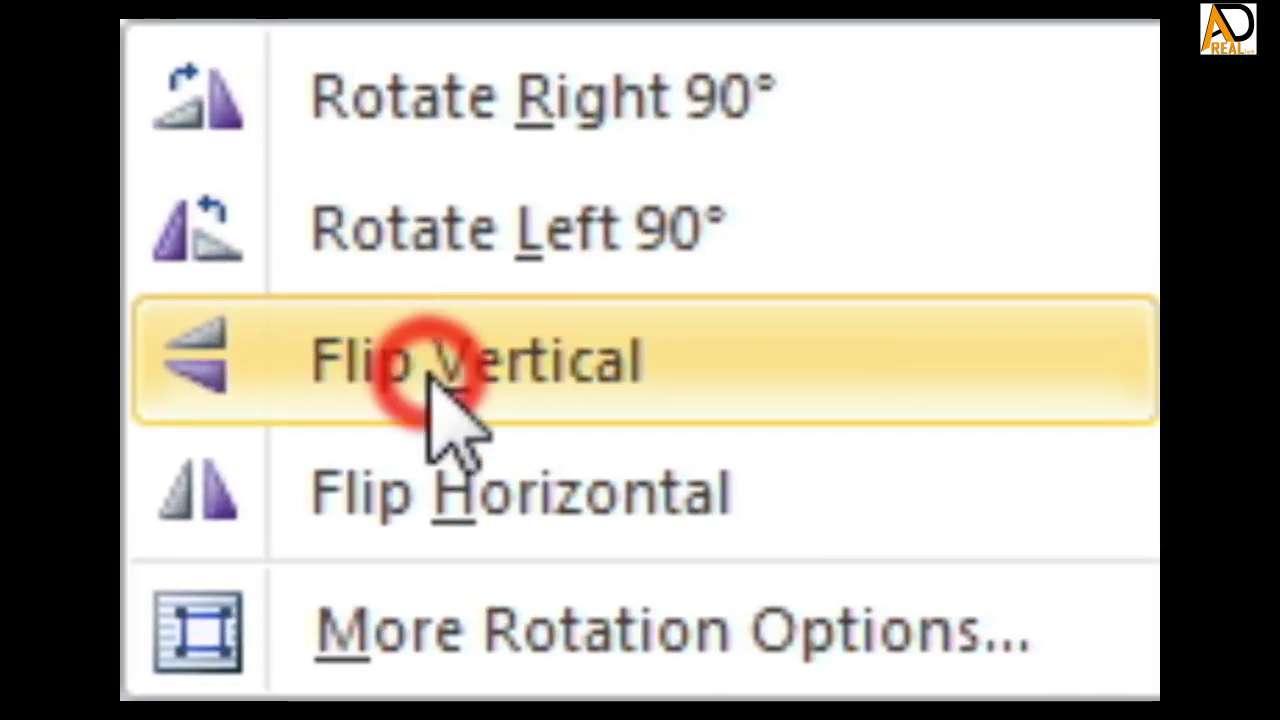
pyautogui.click(440, 400)
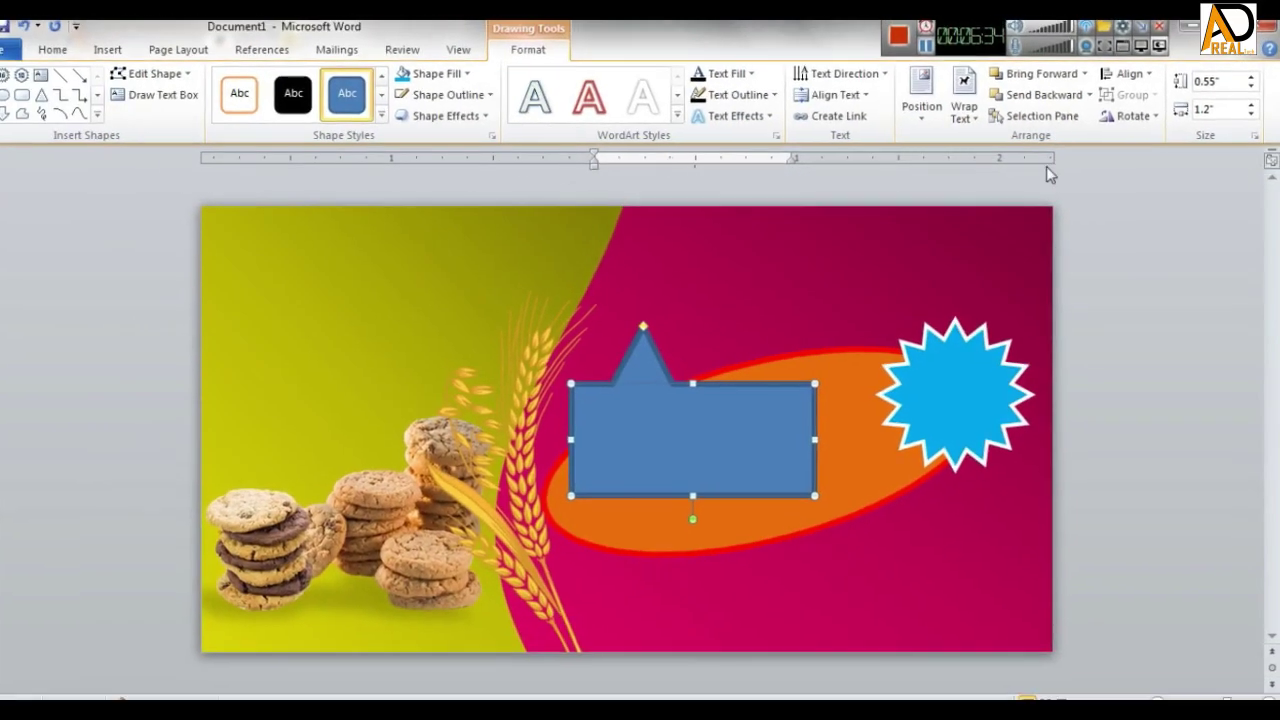
pyautogui.click(1130, 118)
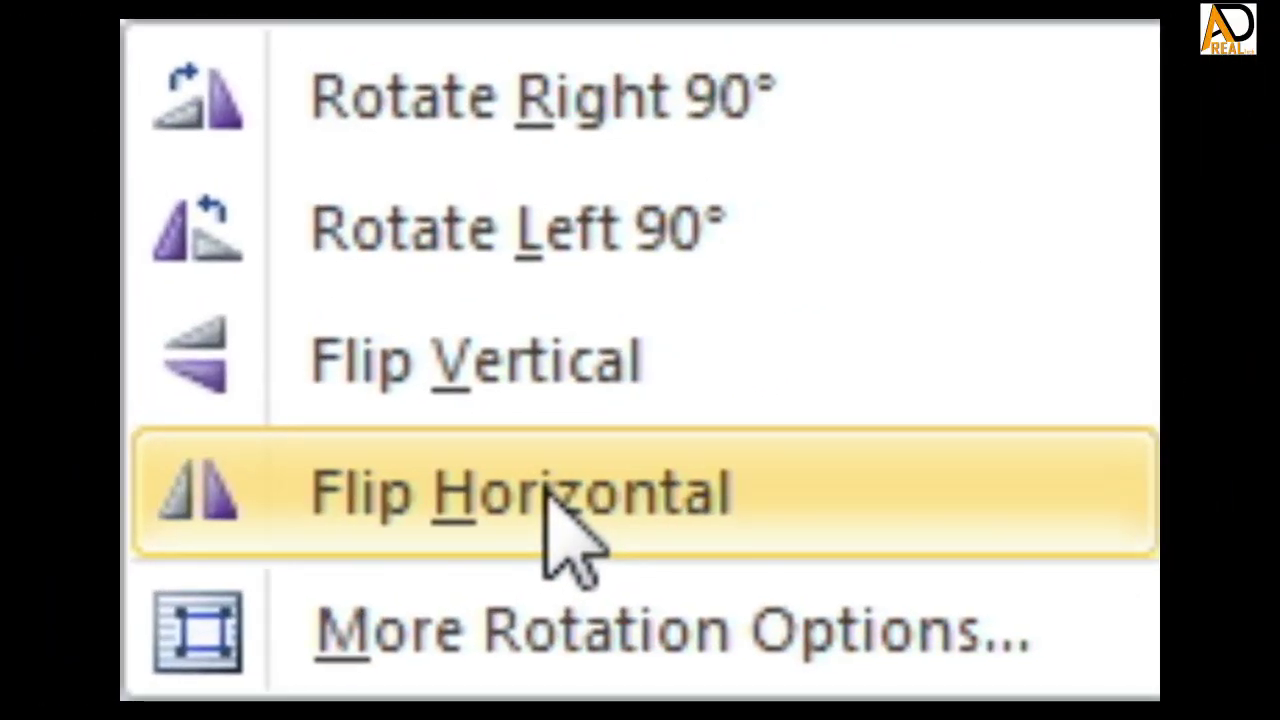
pyautogui.click(585, 485)
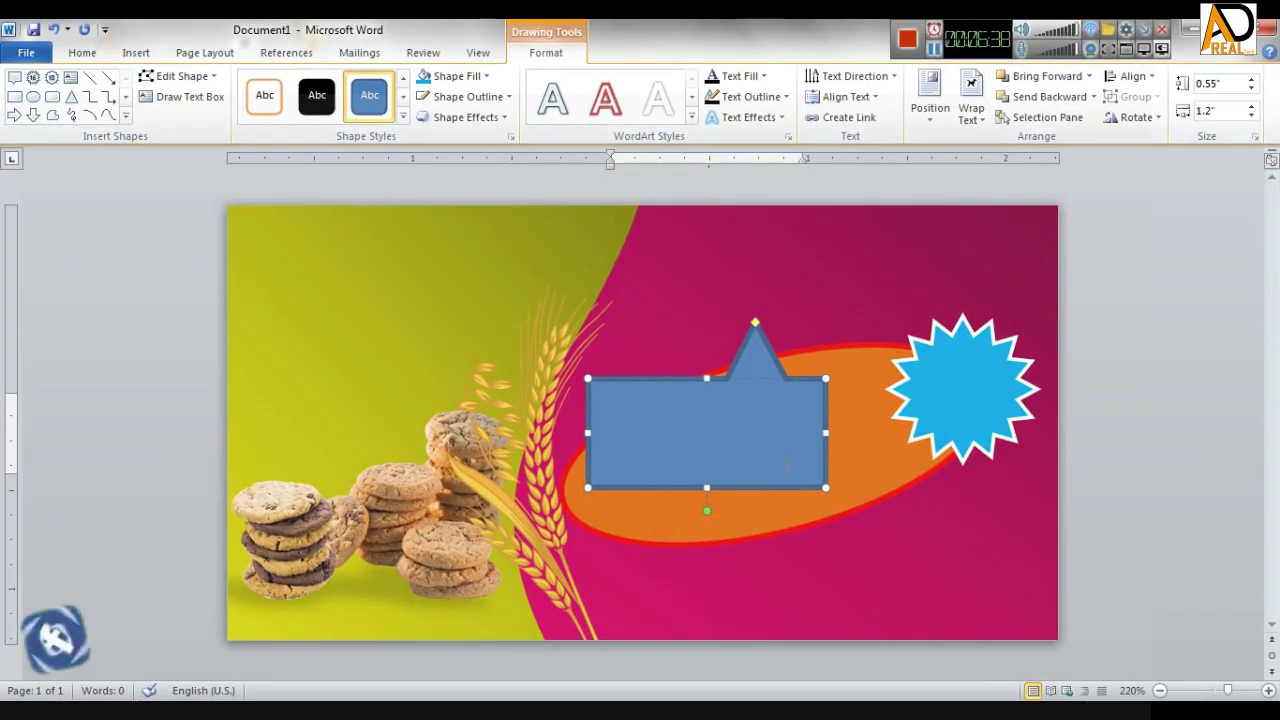
# Resize the callout to 0.48" × 0.87", tilt it about 15°, and set it along the bottom edge.
pyautogui.moveTo(794, 489); pyautogui.dragTo(661, 609)
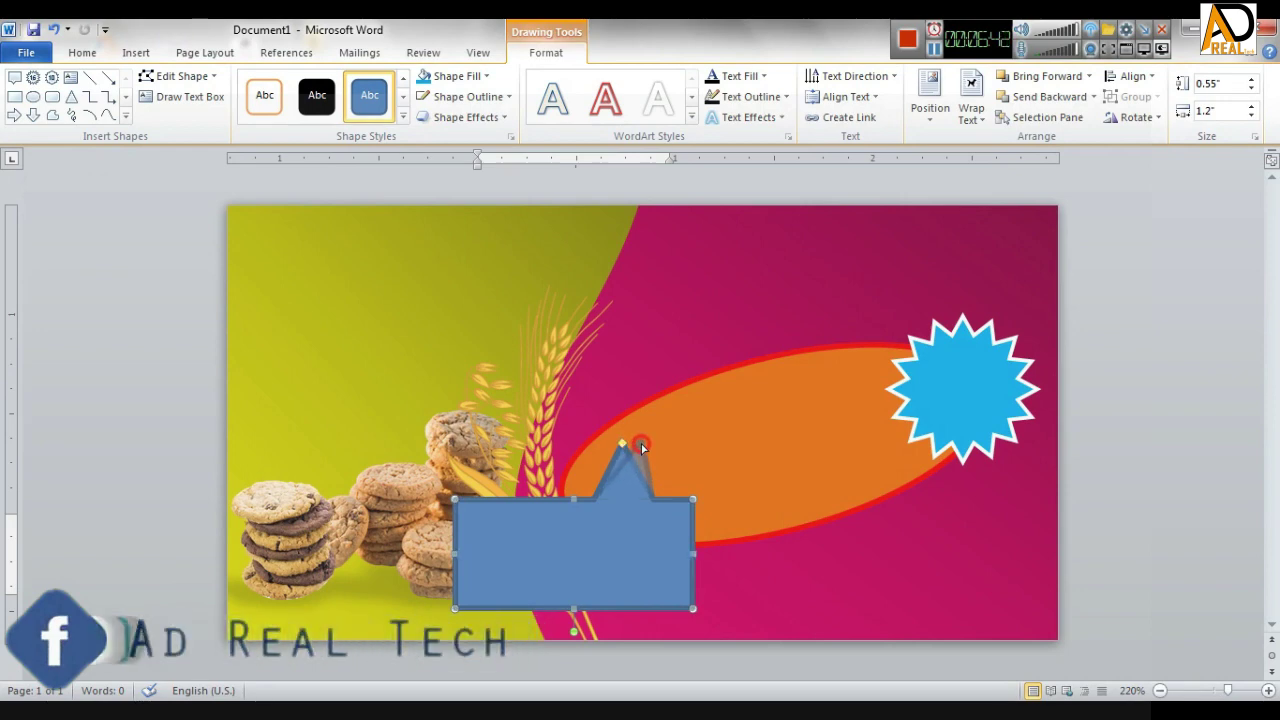
pyautogui.moveTo(632, 447); pyautogui.dragTo(642, 442)
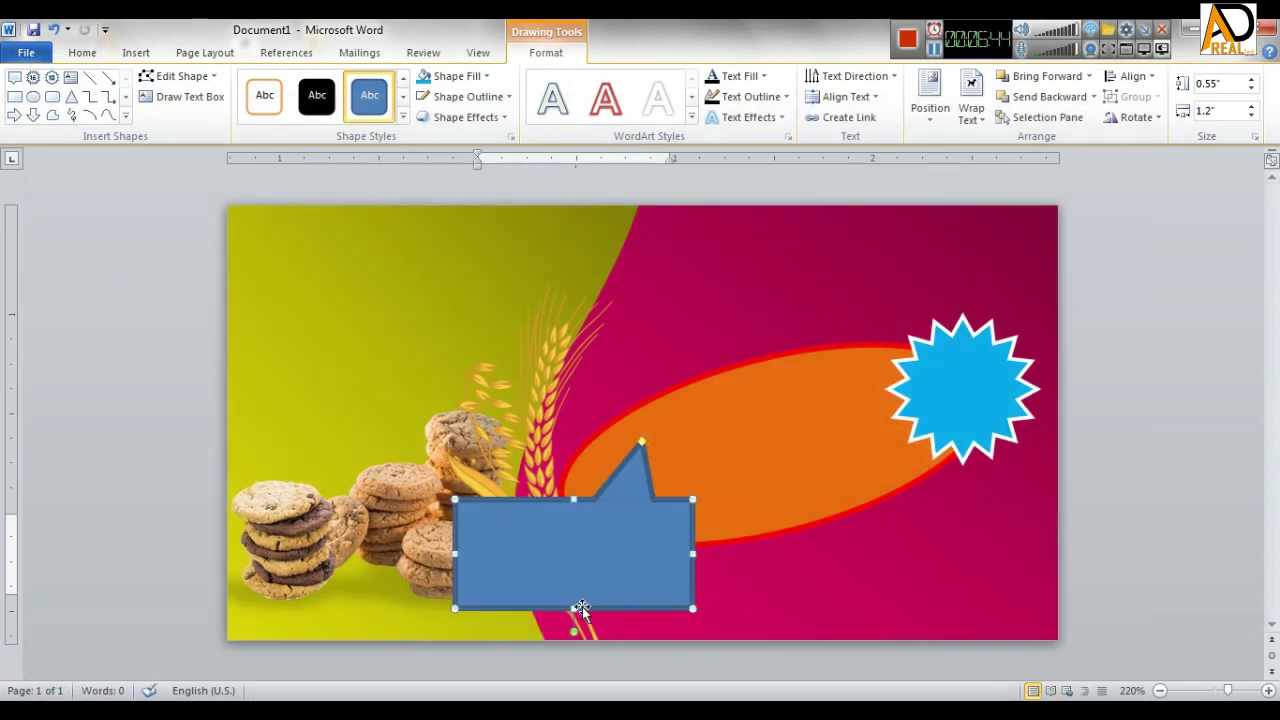
pyautogui.moveTo(573, 608); pyautogui.dragTo(573, 594)
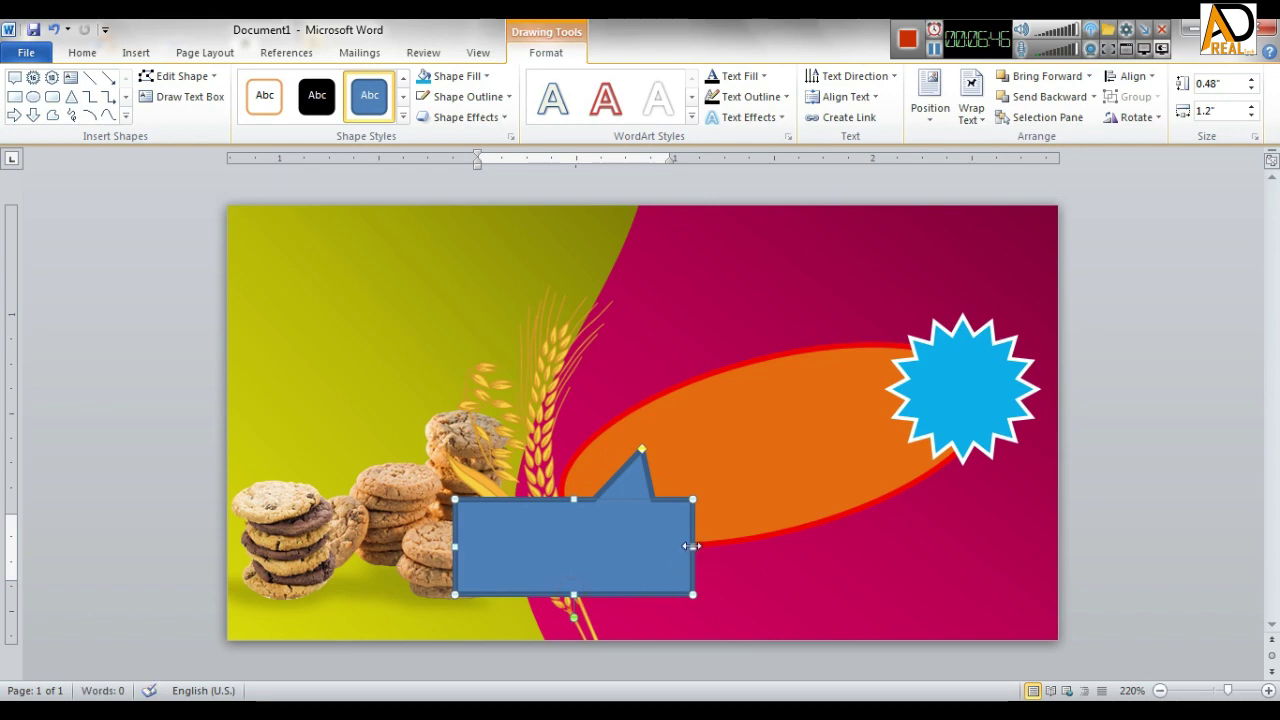
pyautogui.moveTo(692, 546); pyautogui.dragTo(627, 549)
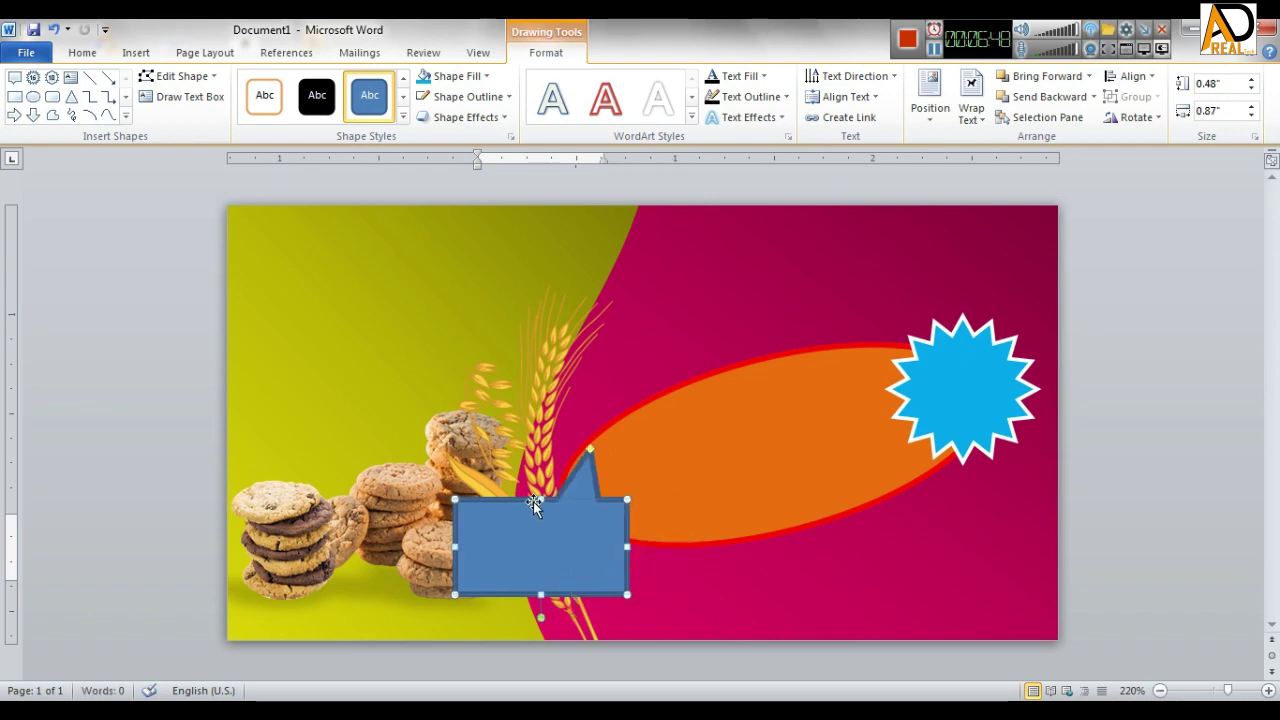
pyautogui.click(587, 563)
pyautogui.moveTo(543, 620); pyautogui.dragTo(523, 619)
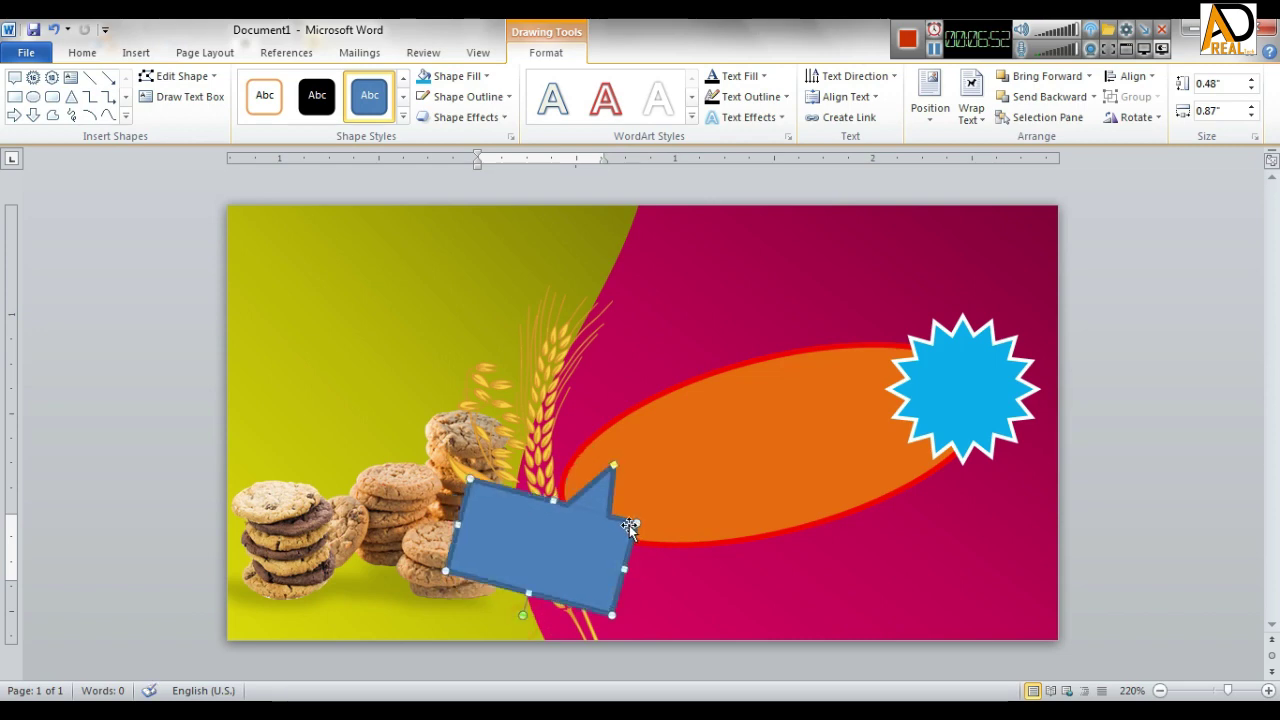
pyautogui.moveTo(630, 527); pyautogui.dragTo(727, 555)
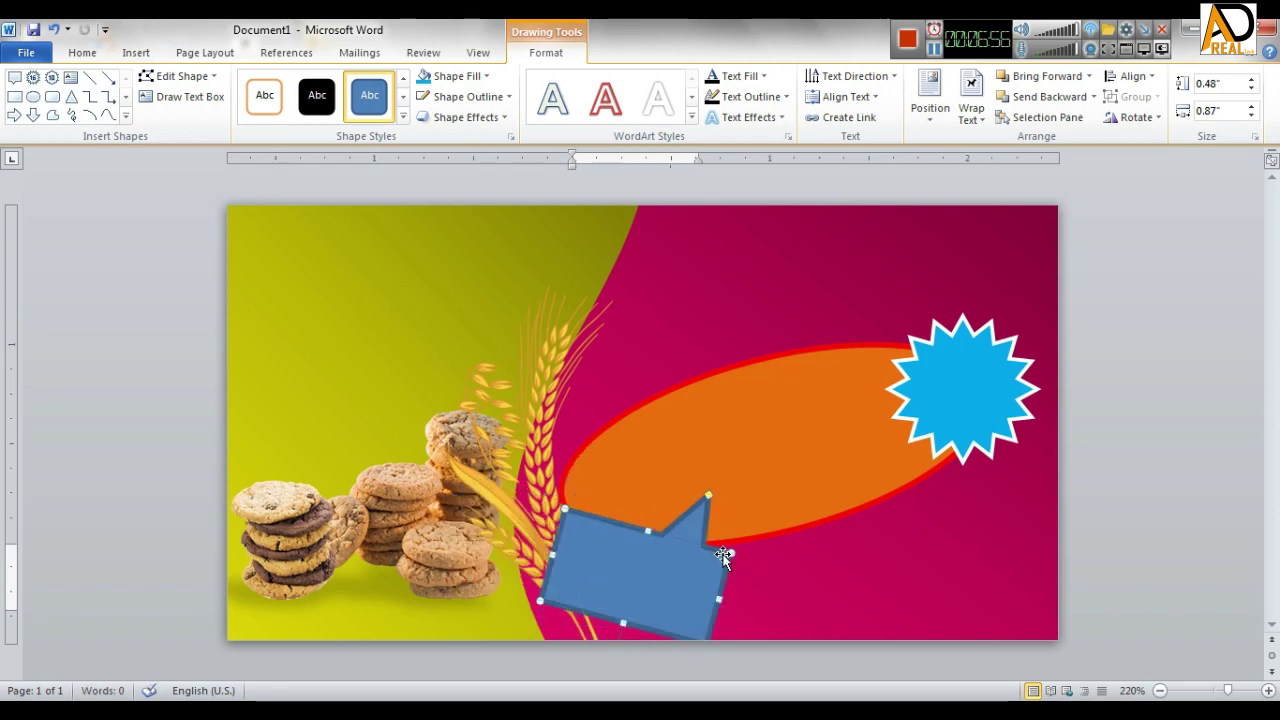
pyautogui.click(900, 678)
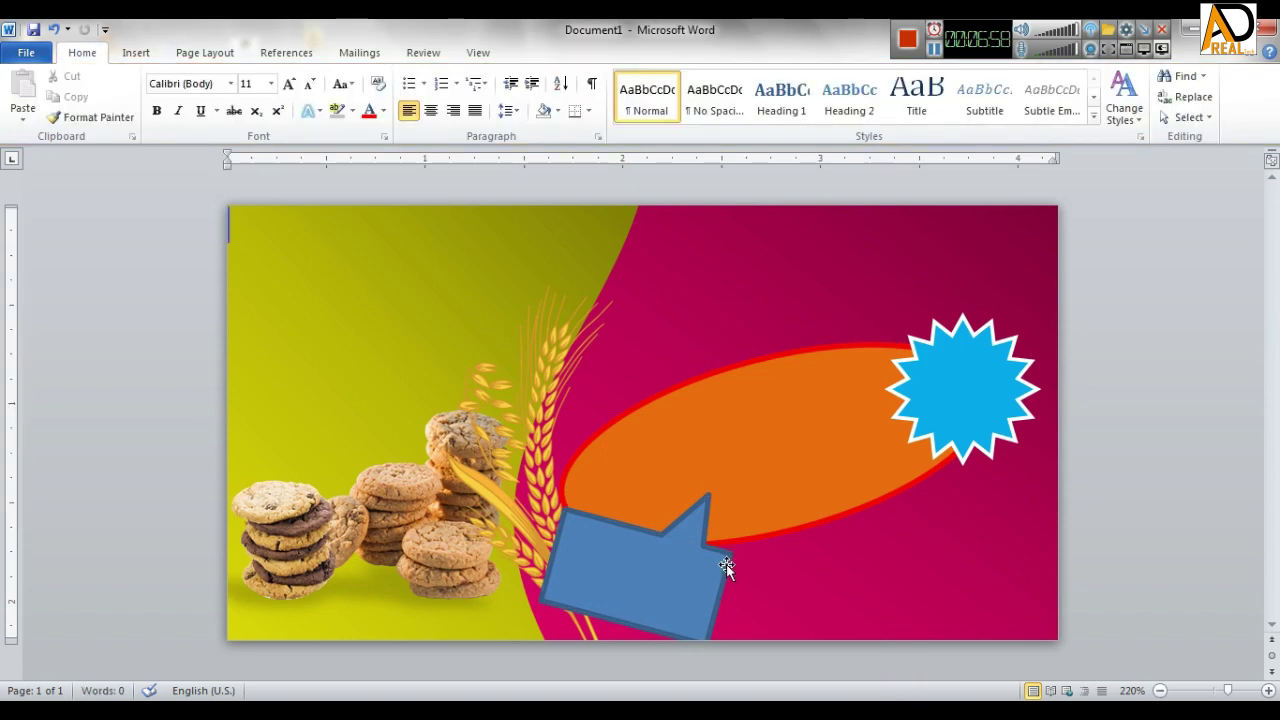
# Fill the callout orange and give it a white outline with a thicker weight.
pyautogui.click(468, 75)
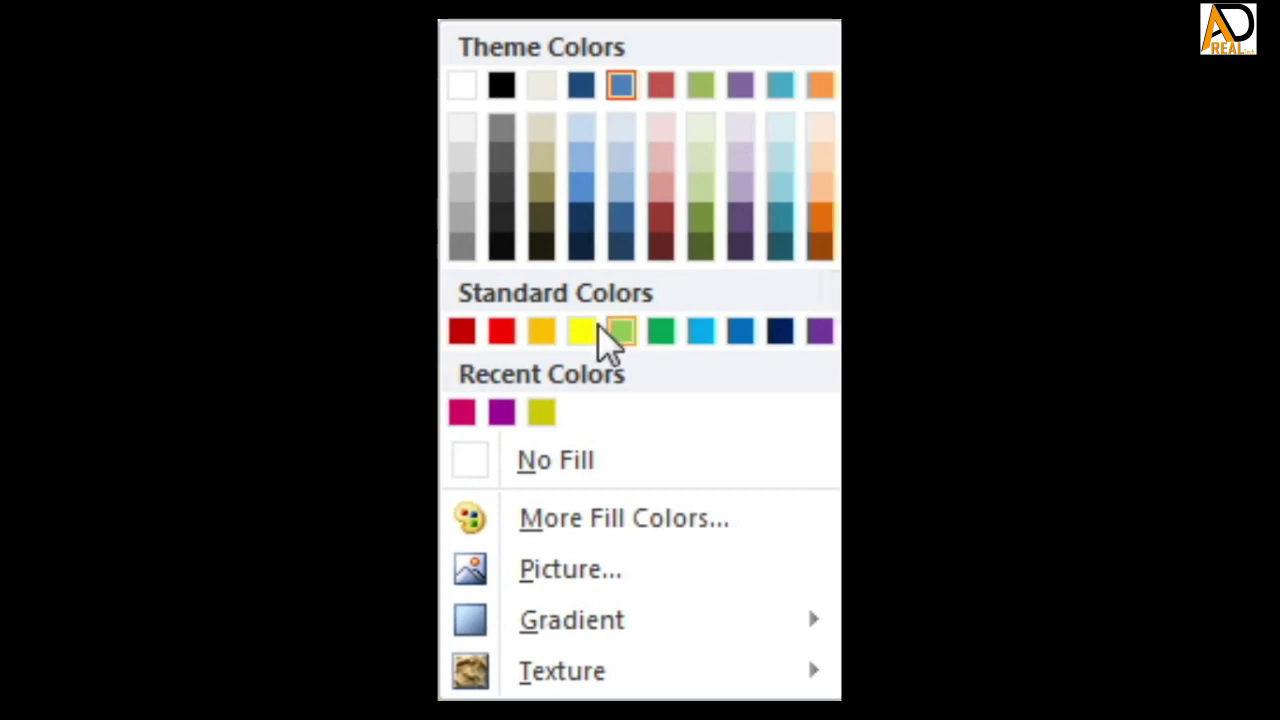
pyautogui.click(543, 338)
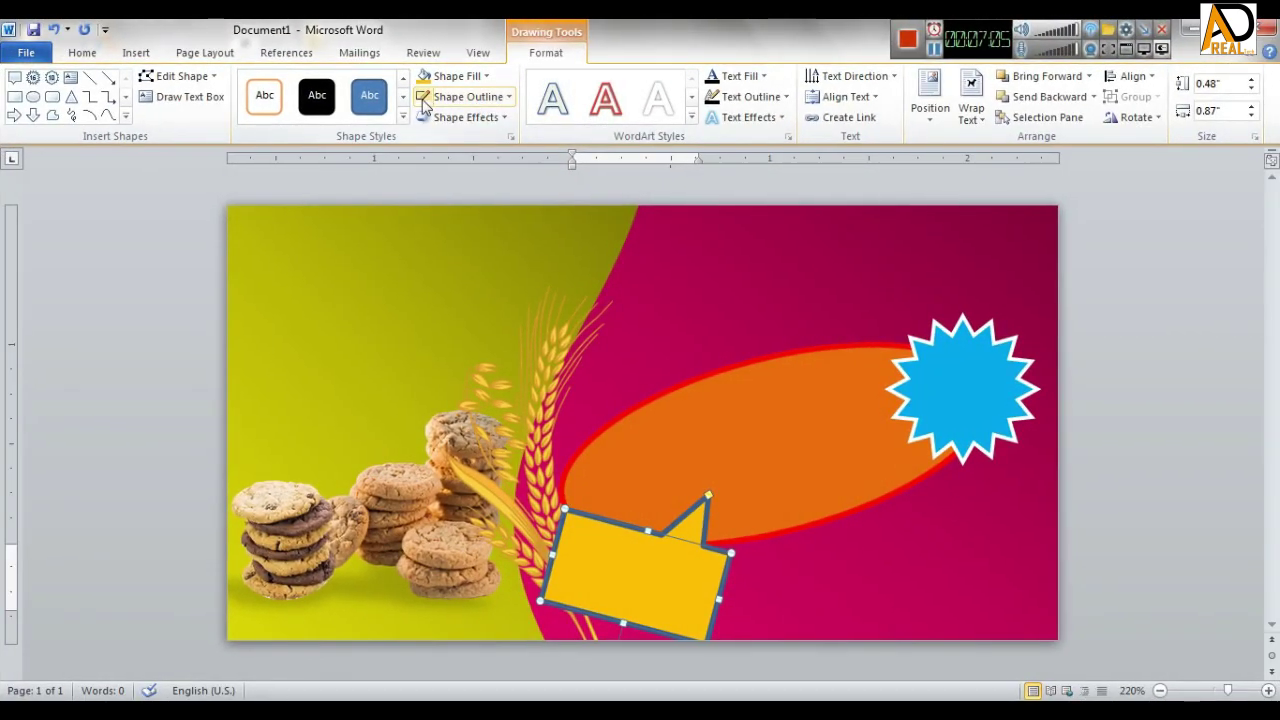
pyautogui.click(425, 106)
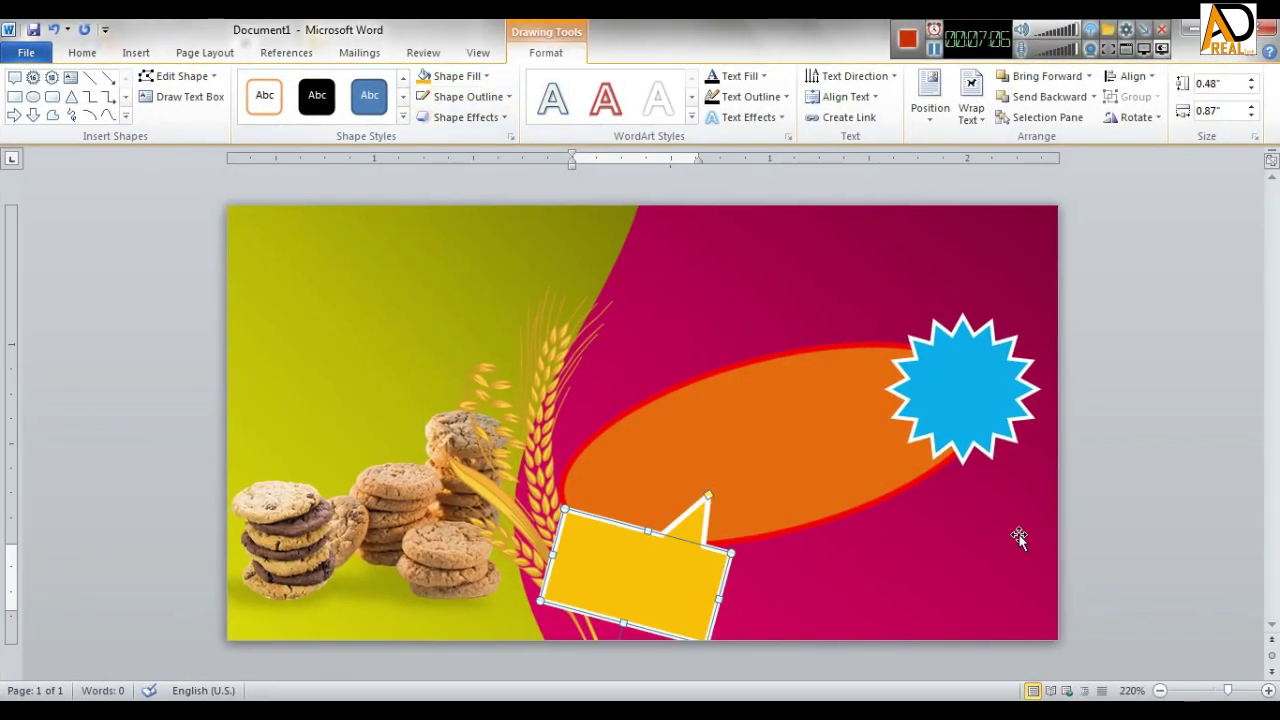
pyautogui.click(466, 97)
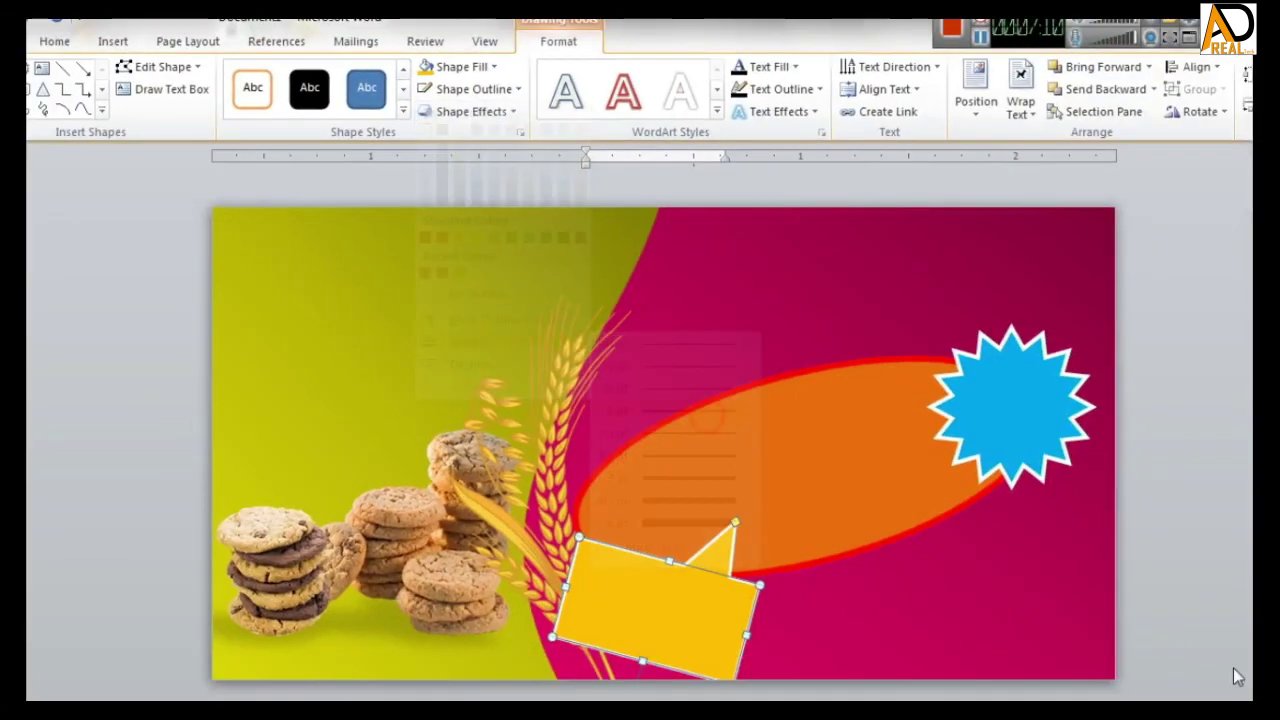
pyautogui.click(1163, 552)
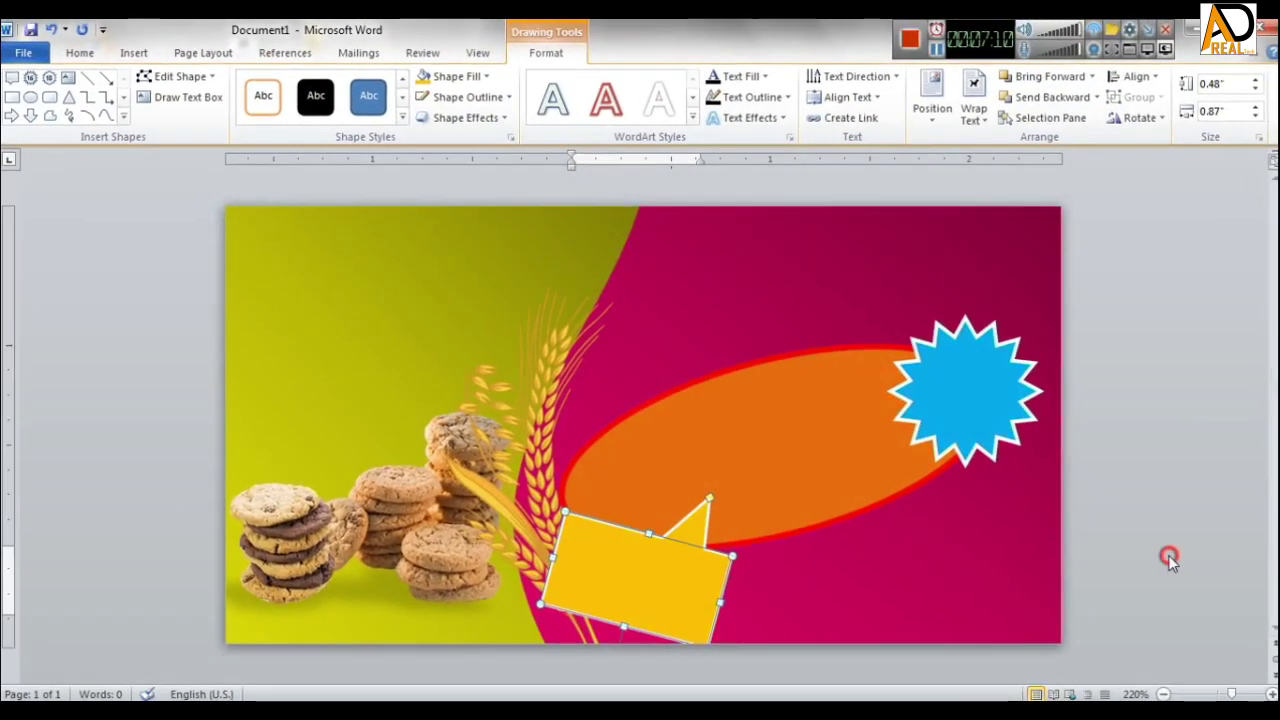
# Save the card to the Desktop as 'biscut' in Word 97-2003 format.
pyautogui.click(30, 52)
pyautogui.click(66, 113)
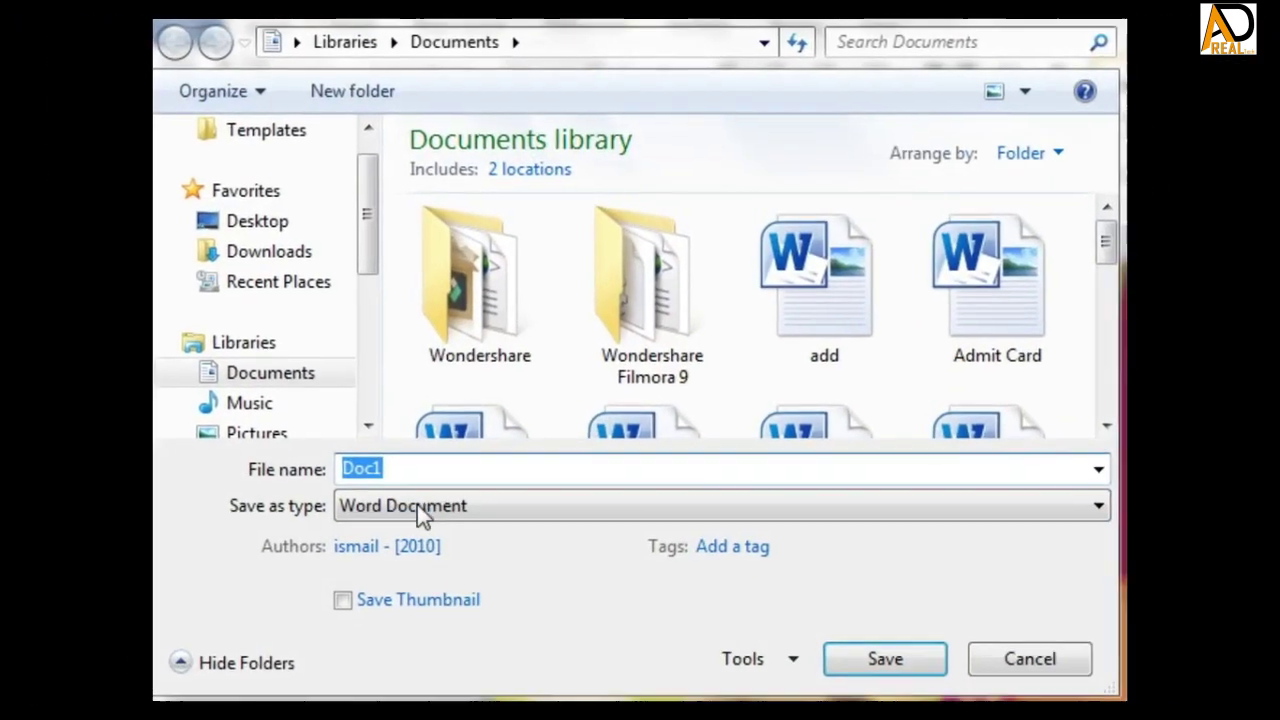
pyautogui.click(420, 508)
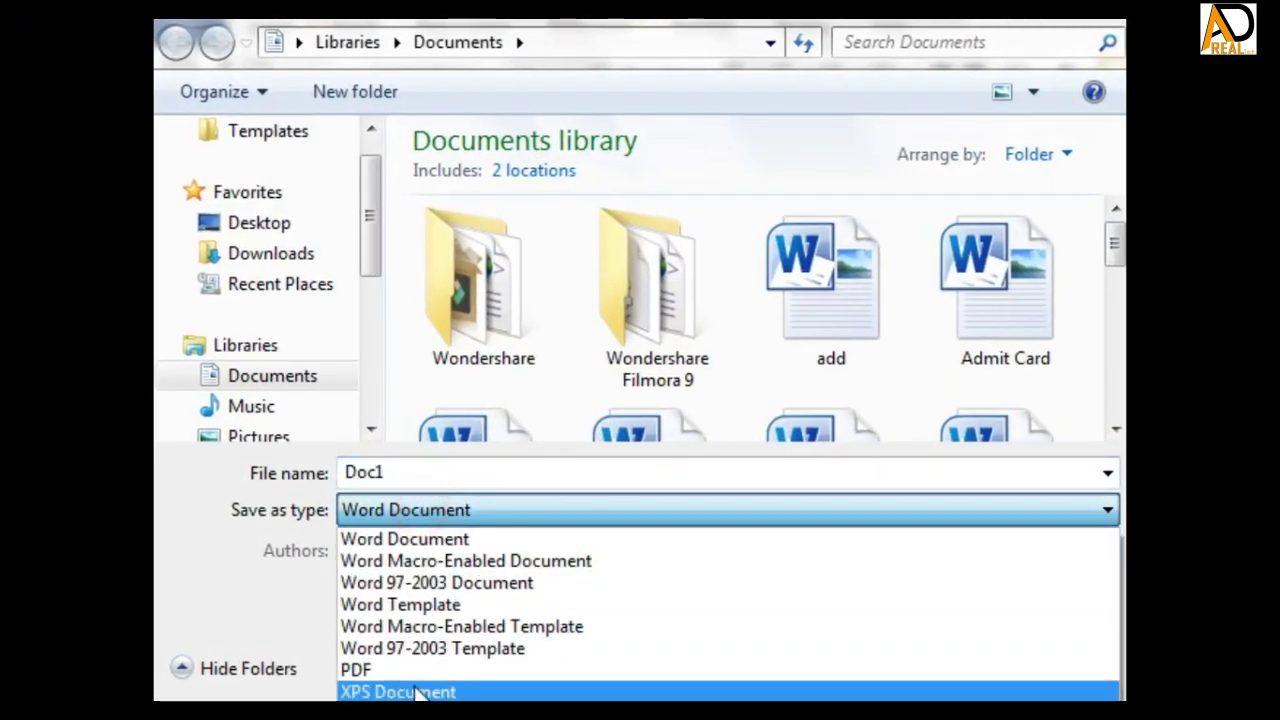
pyautogui.click(448, 581)
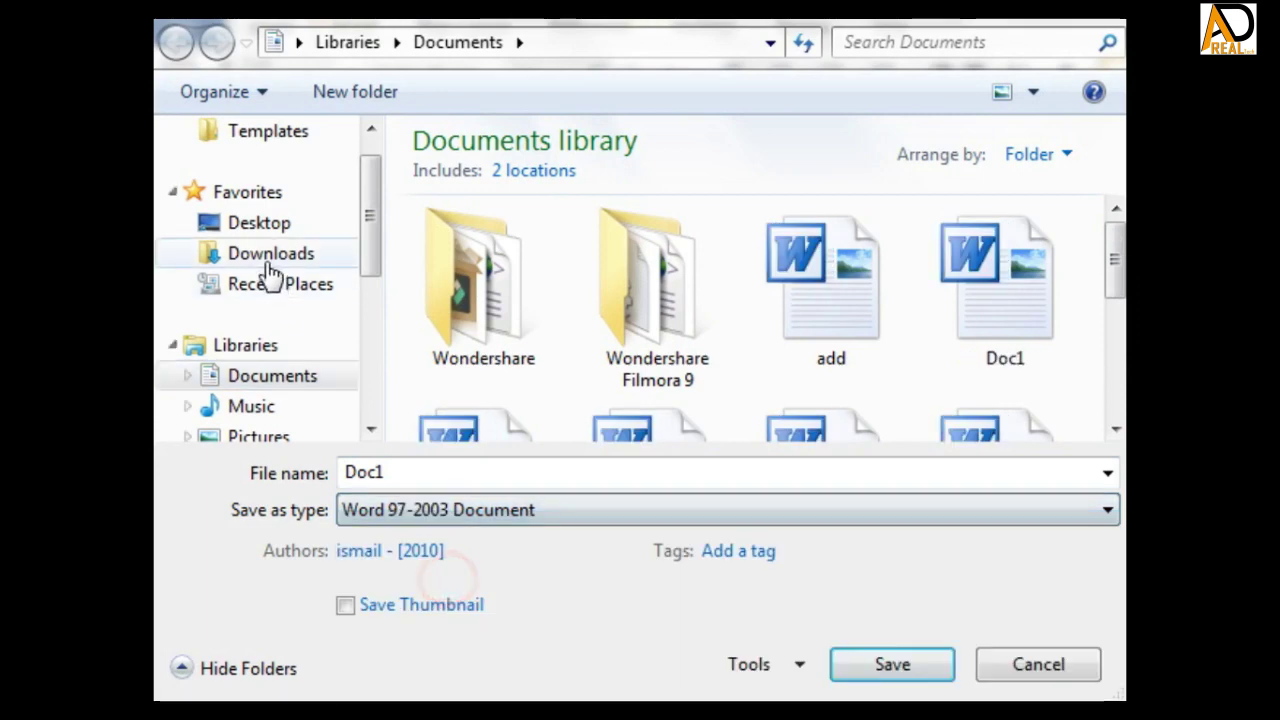
pyautogui.click(251, 222)
pyautogui.doubleClick(463, 478)
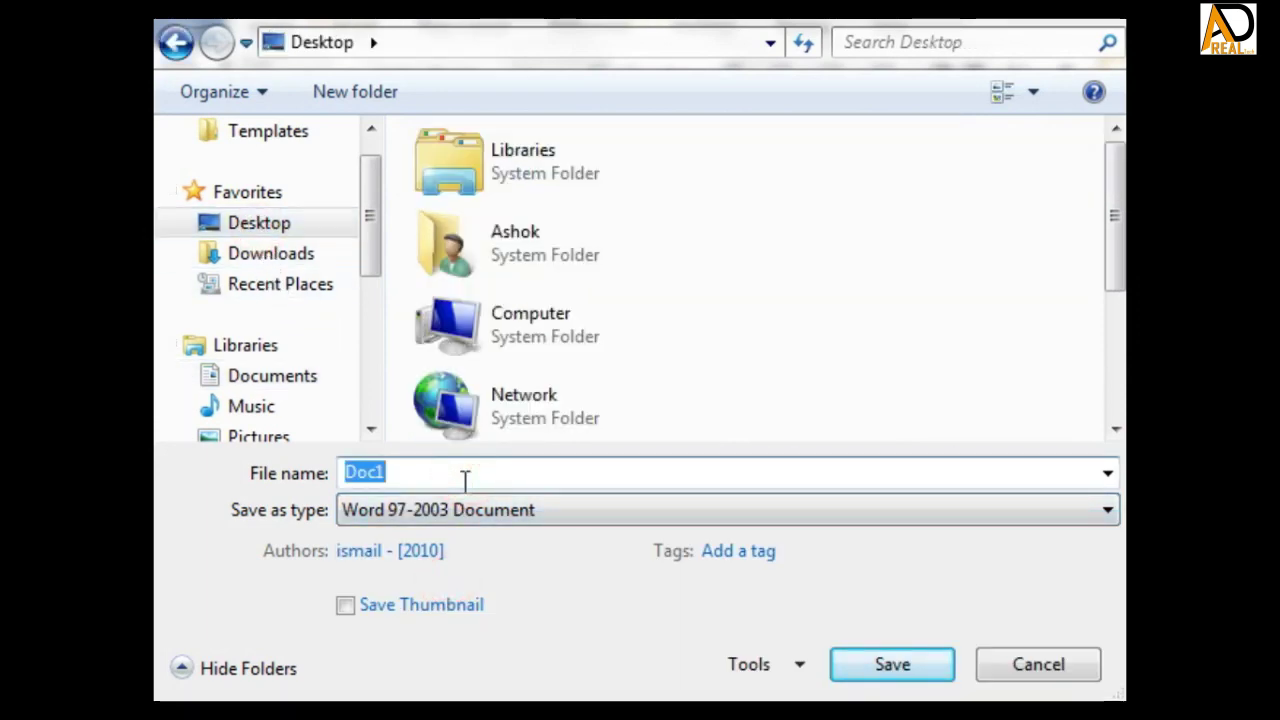
pyautogui.write('biscut')
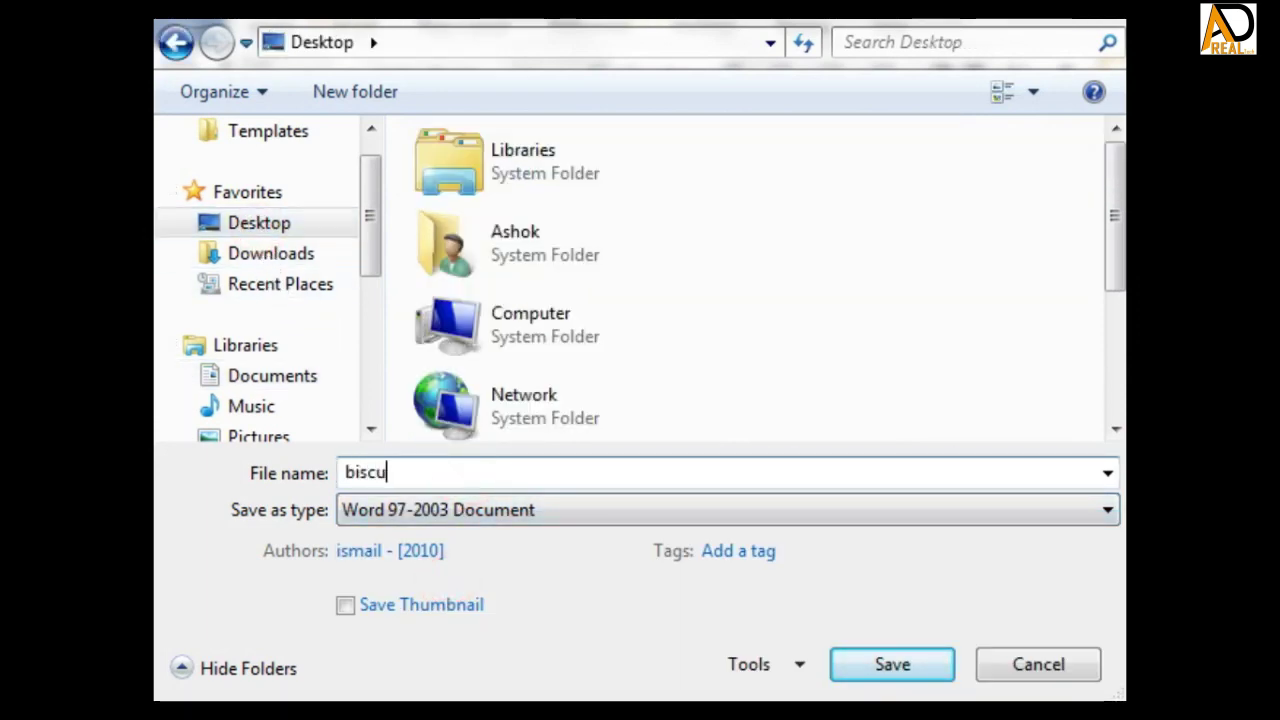
pyautogui.click(925, 672)
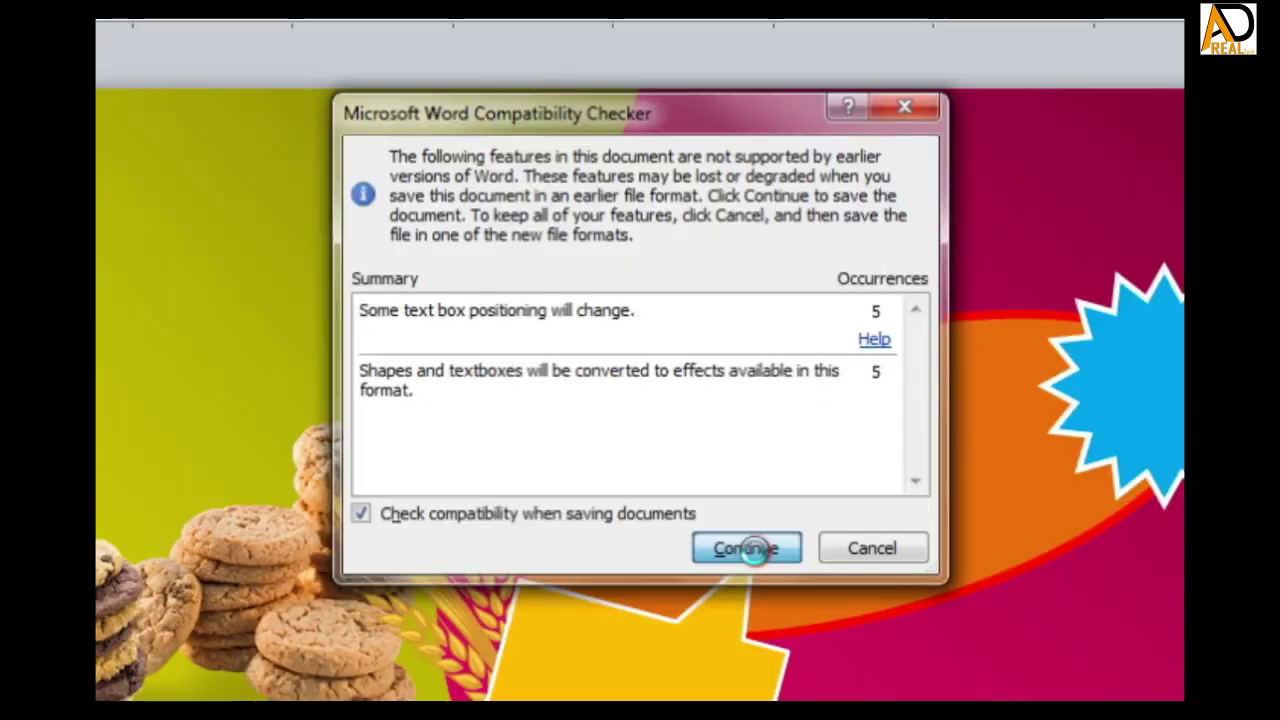
pyautogui.click(751, 548)
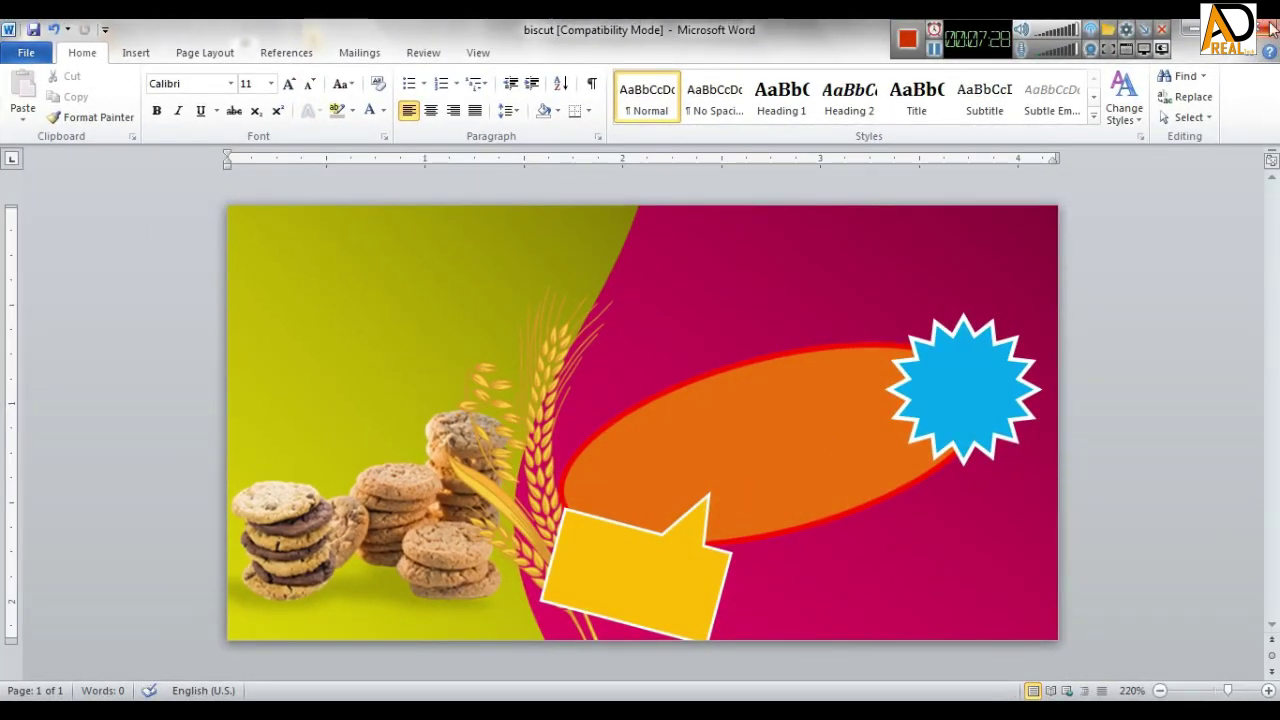
# Close Word and reopen the biscut document from the Desktop.
pyautogui.click(1268, 29)
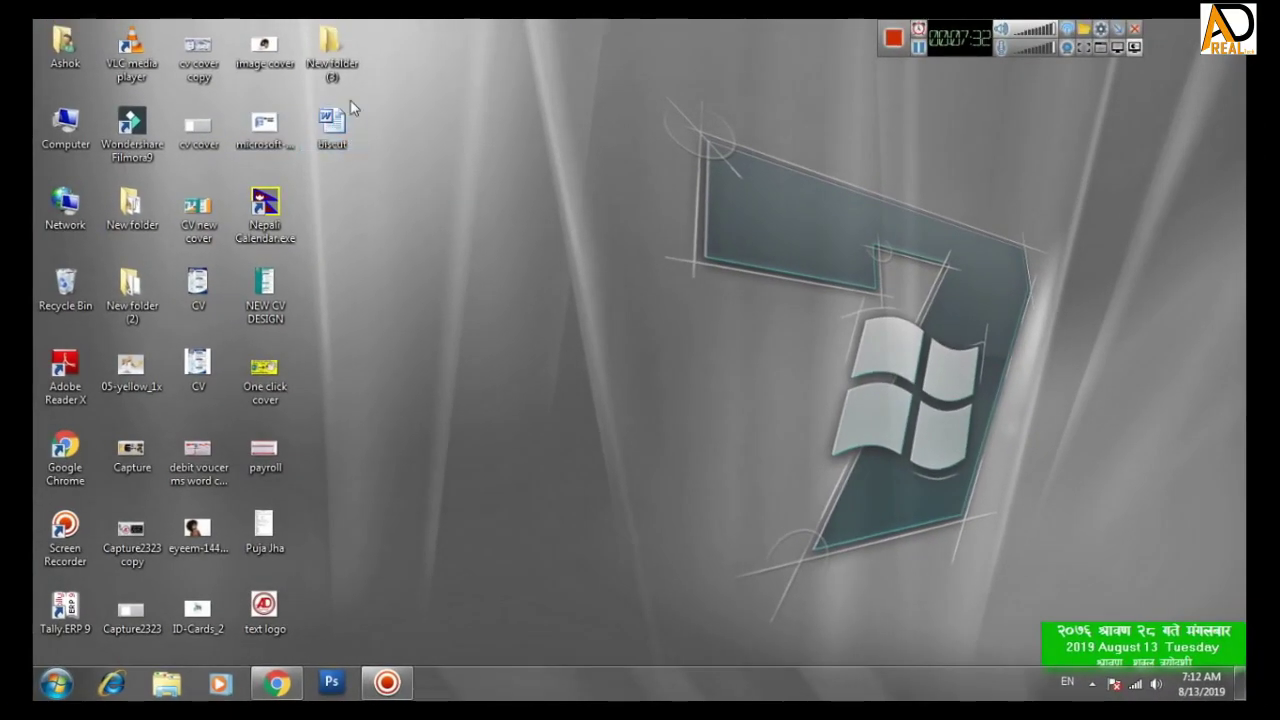
pyautogui.moveTo(327, 126)
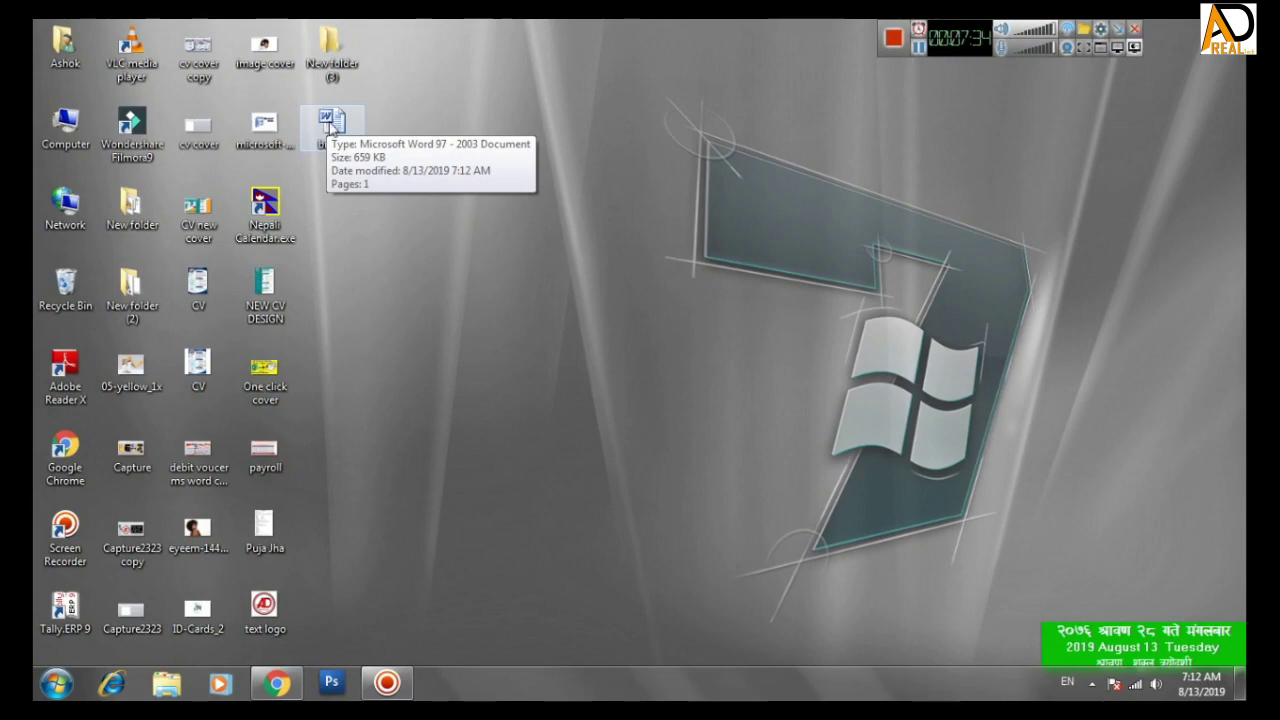
pyautogui.doubleClick(329, 124)
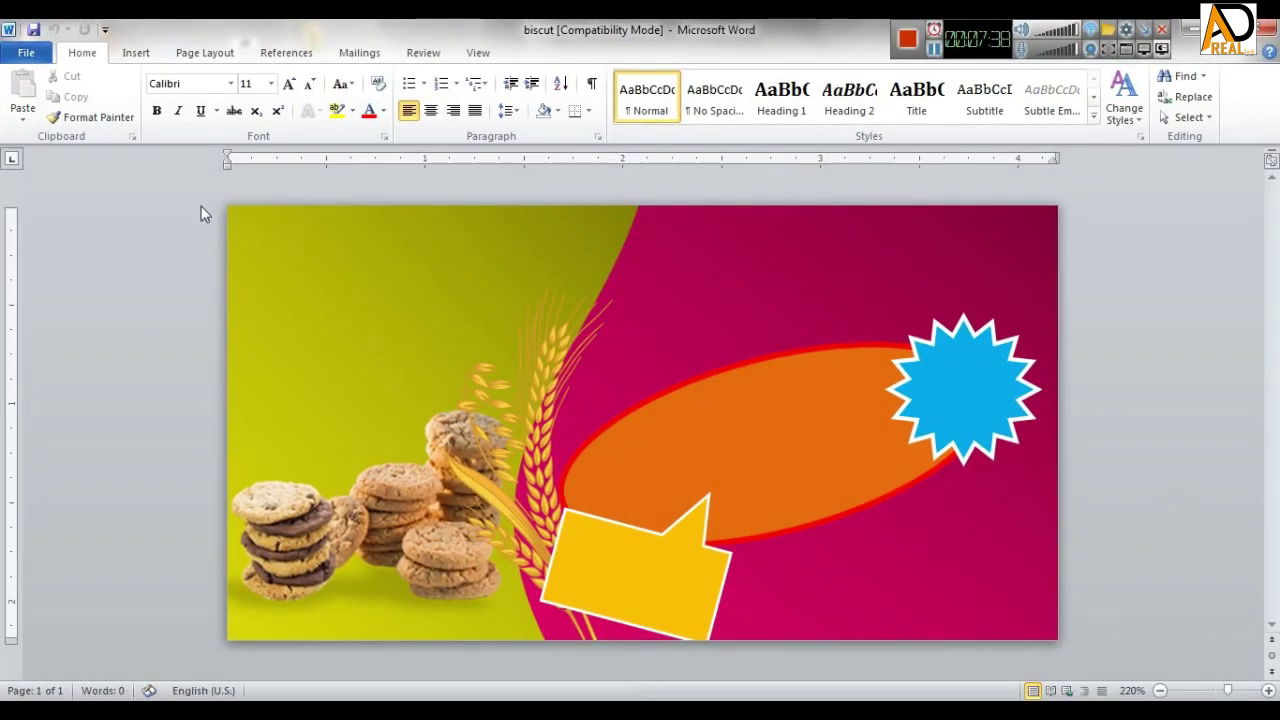
# Insert a first-style WordArt reading 'Pine' in bold Brush Script MT.
pyautogui.click(137, 53)
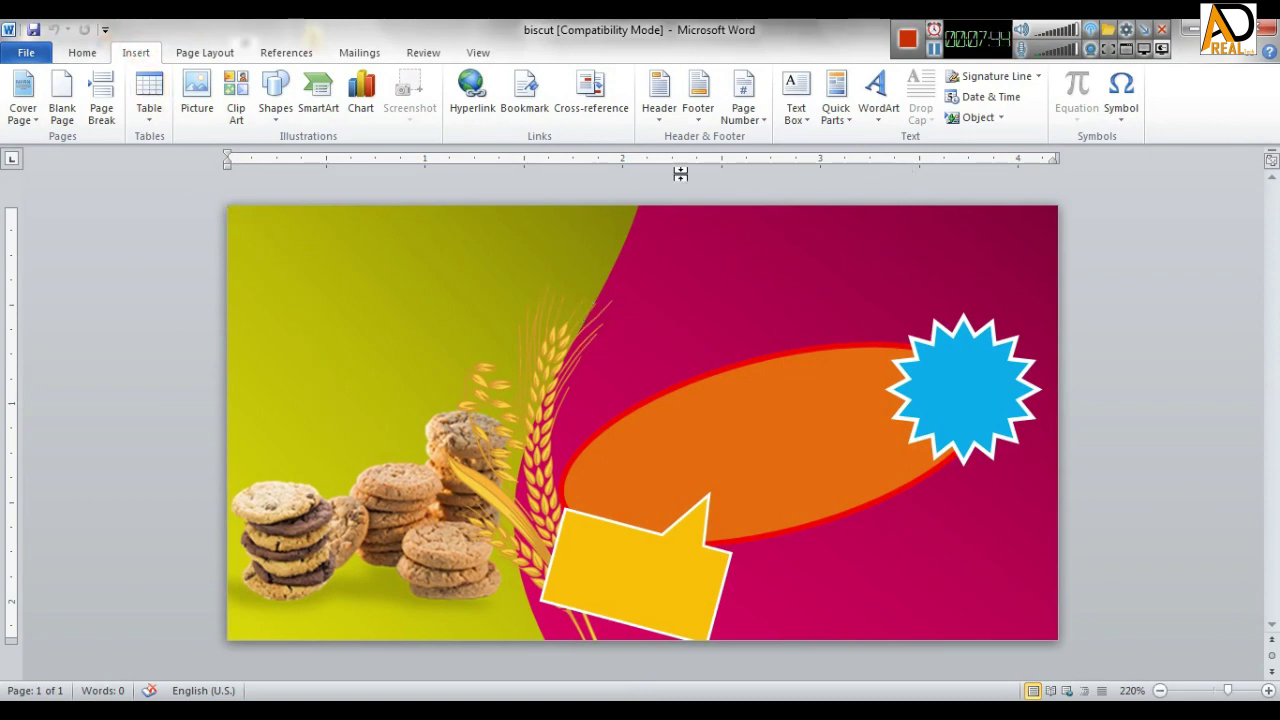
pyautogui.click(878, 95)
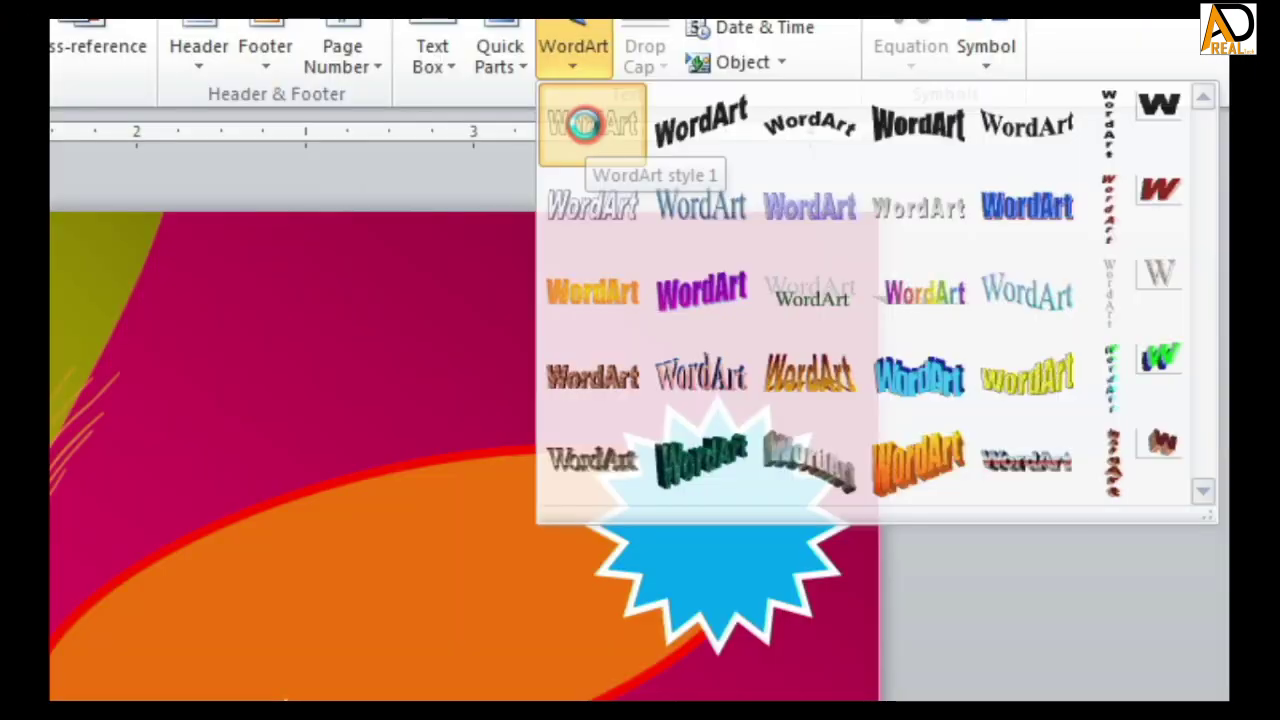
pyautogui.click(586, 124)
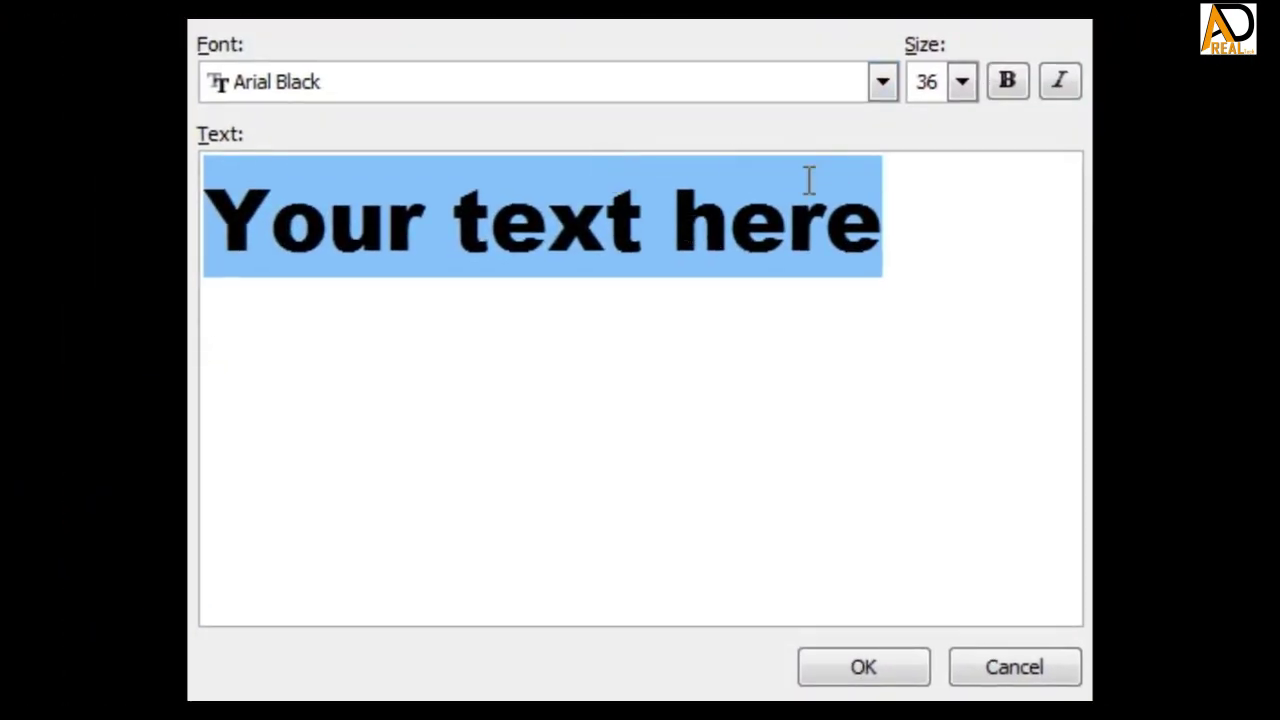
pyautogui.press('BackSpace')
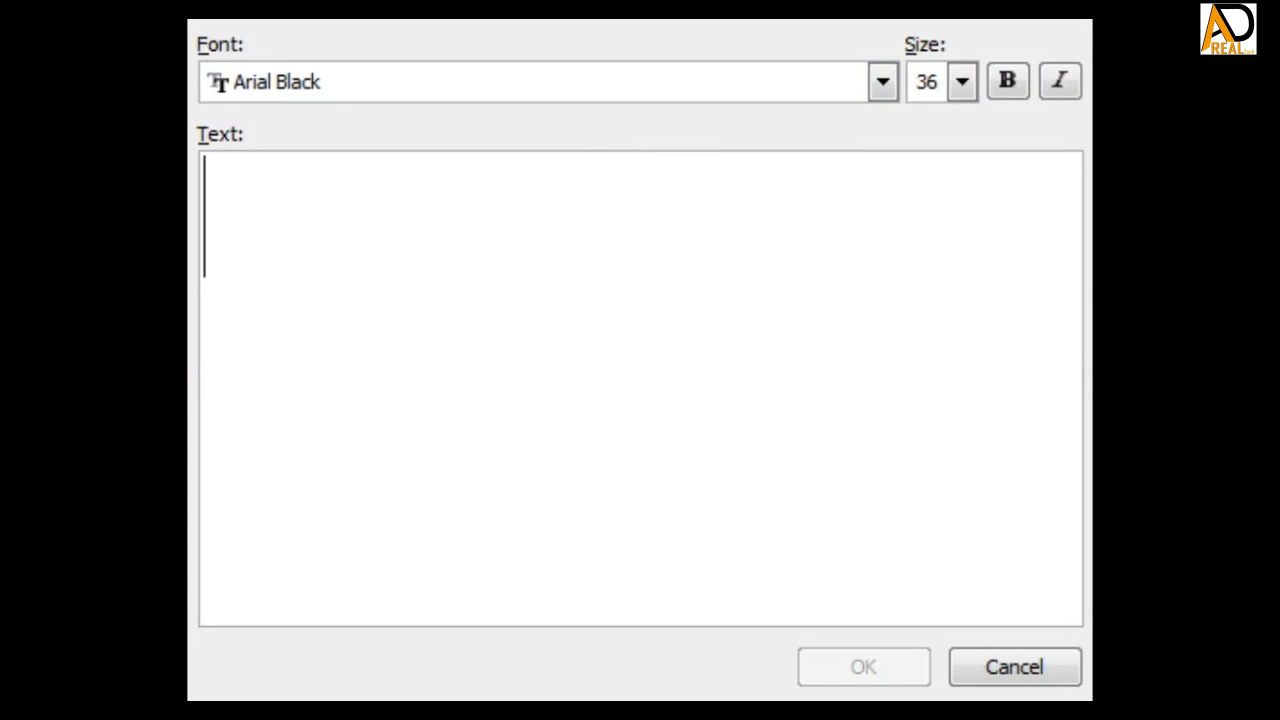
pyautogui.write('pi')
pyautogui.press('BackSpace')
pyautogui.press('BackSpace')
pyautogui.write('Pine')
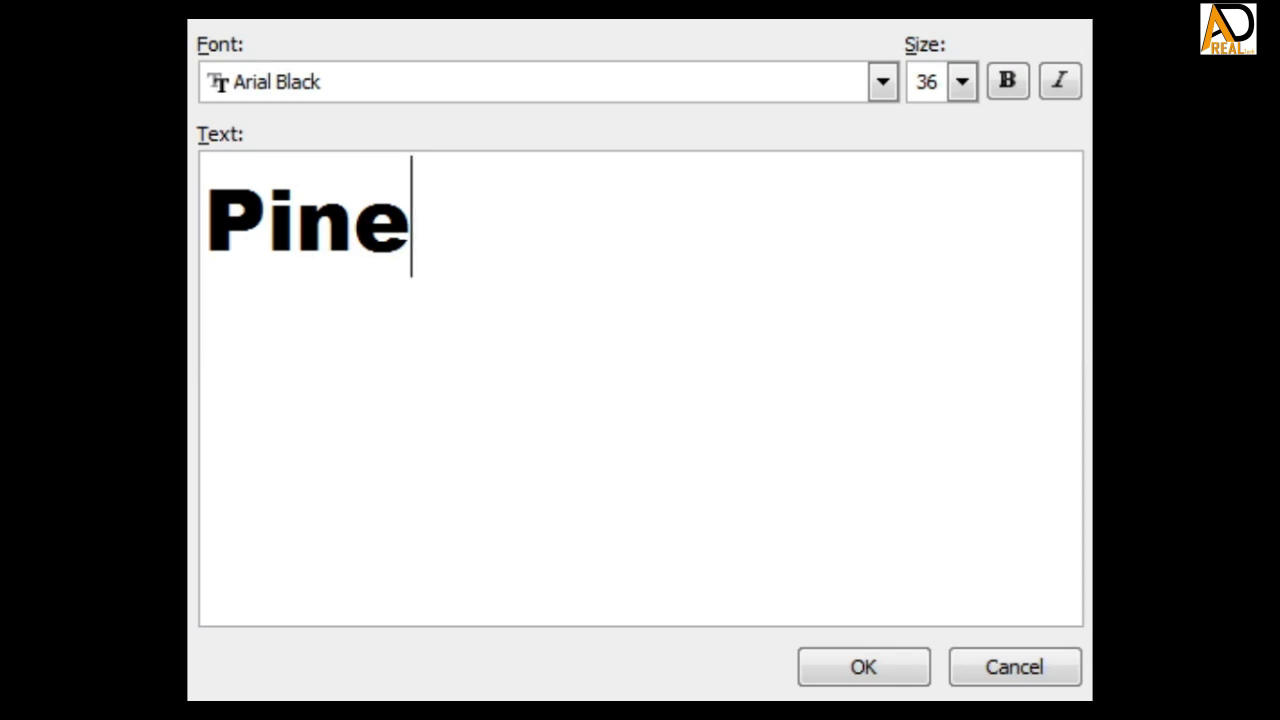
pyautogui.click(882, 82)
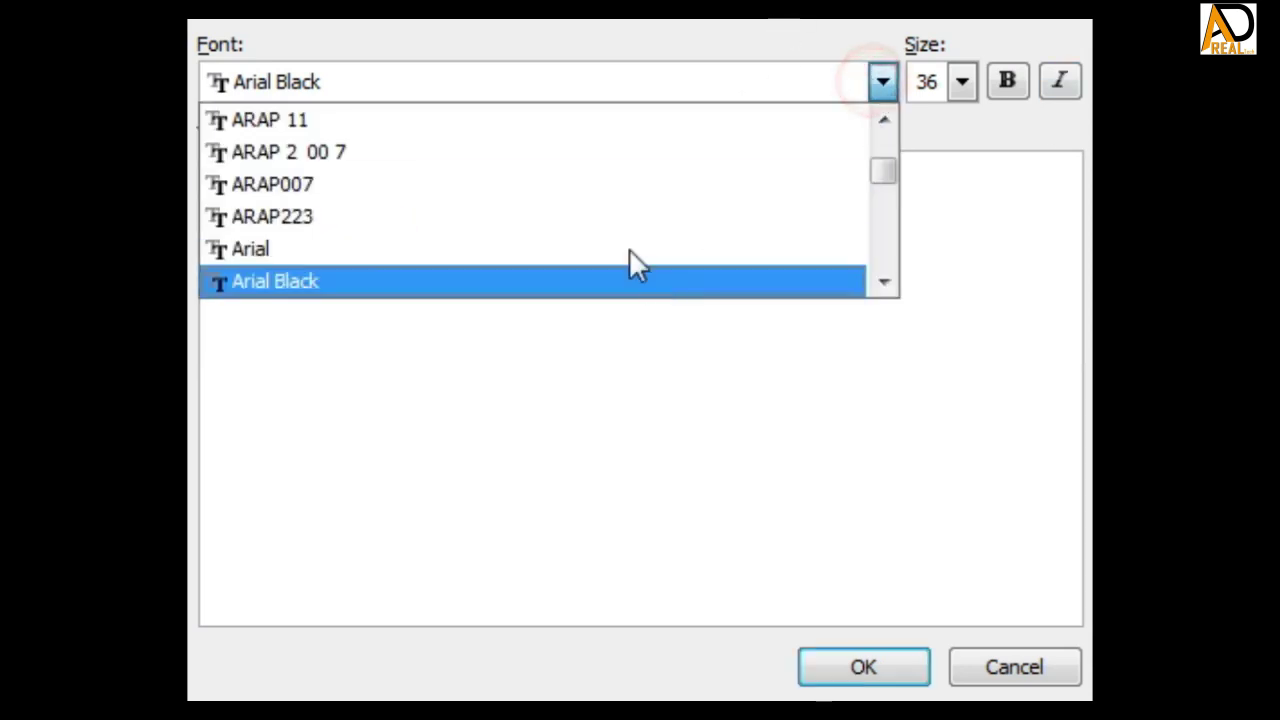
pyautogui.scroll(-4, 600, 240)
pyautogui.scroll(-2, 580, 240)
pyautogui.scroll(-2, 545, 240)
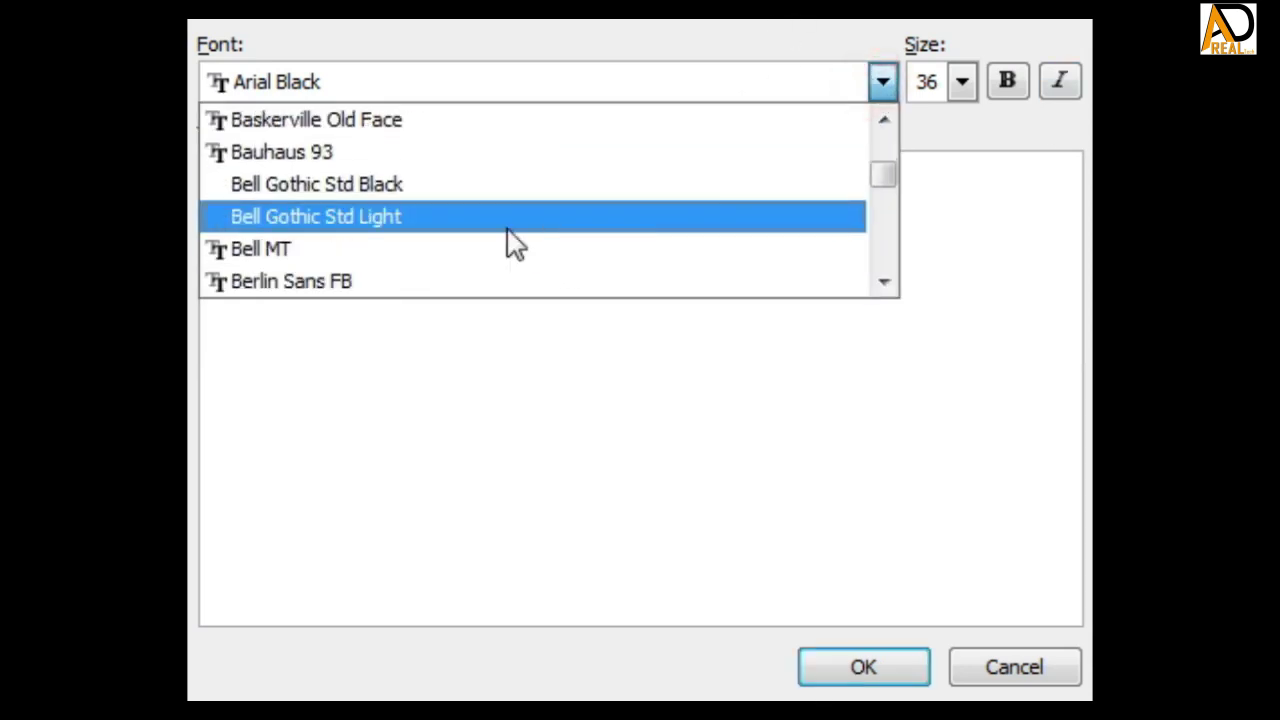
pyautogui.scroll(-2, 508, 240)
pyautogui.scroll(-2, 510, 245)
pyautogui.scroll(-1, 510, 245)
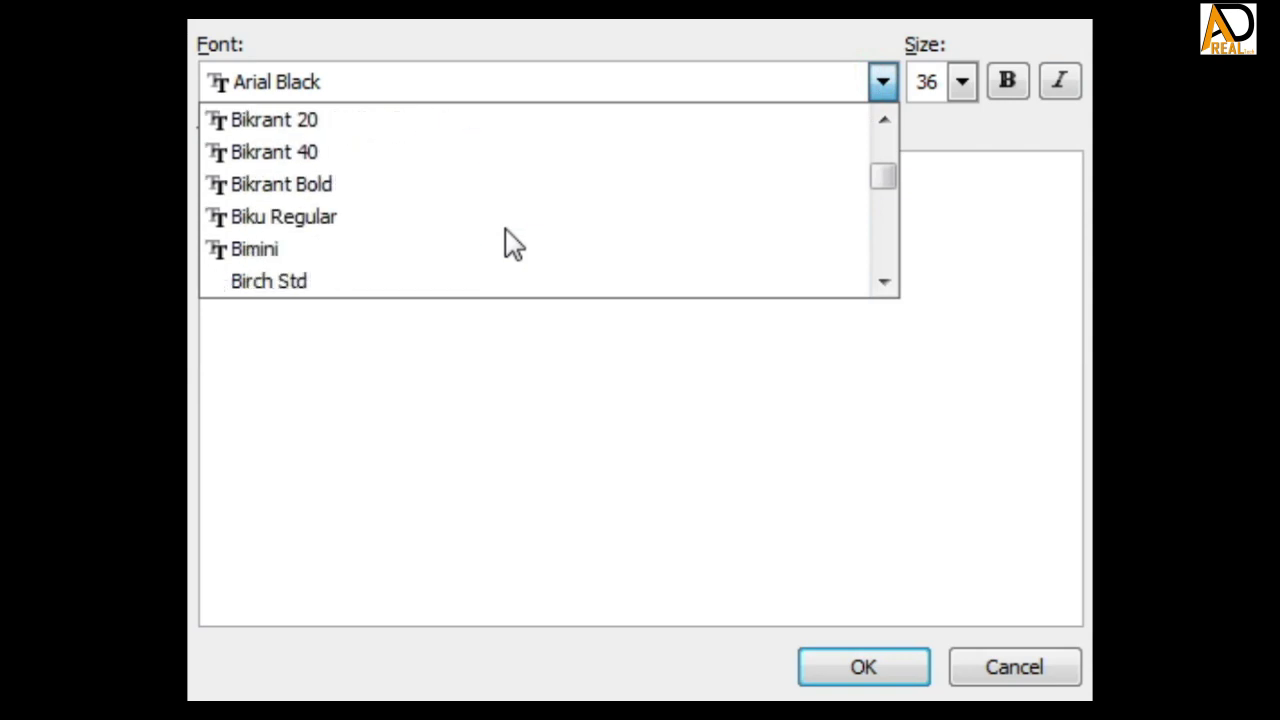
pyautogui.scroll(-1, 510, 245)
pyautogui.scroll(-1, 510, 245)
pyautogui.scroll(-1, 510, 245)
pyautogui.scroll(-1, 510, 245)
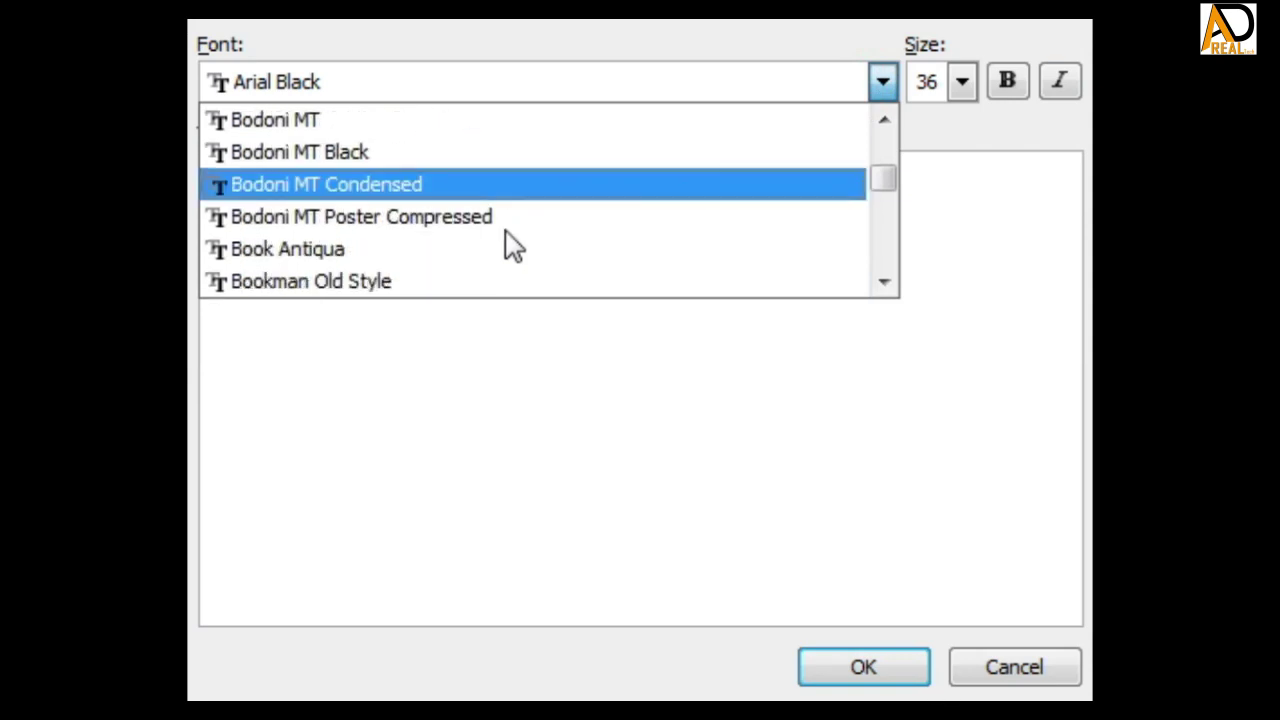
pyautogui.scroll(-1, 510, 245)
pyautogui.scroll(-2, 506, 240)
pyautogui.scroll(-1, 506, 240)
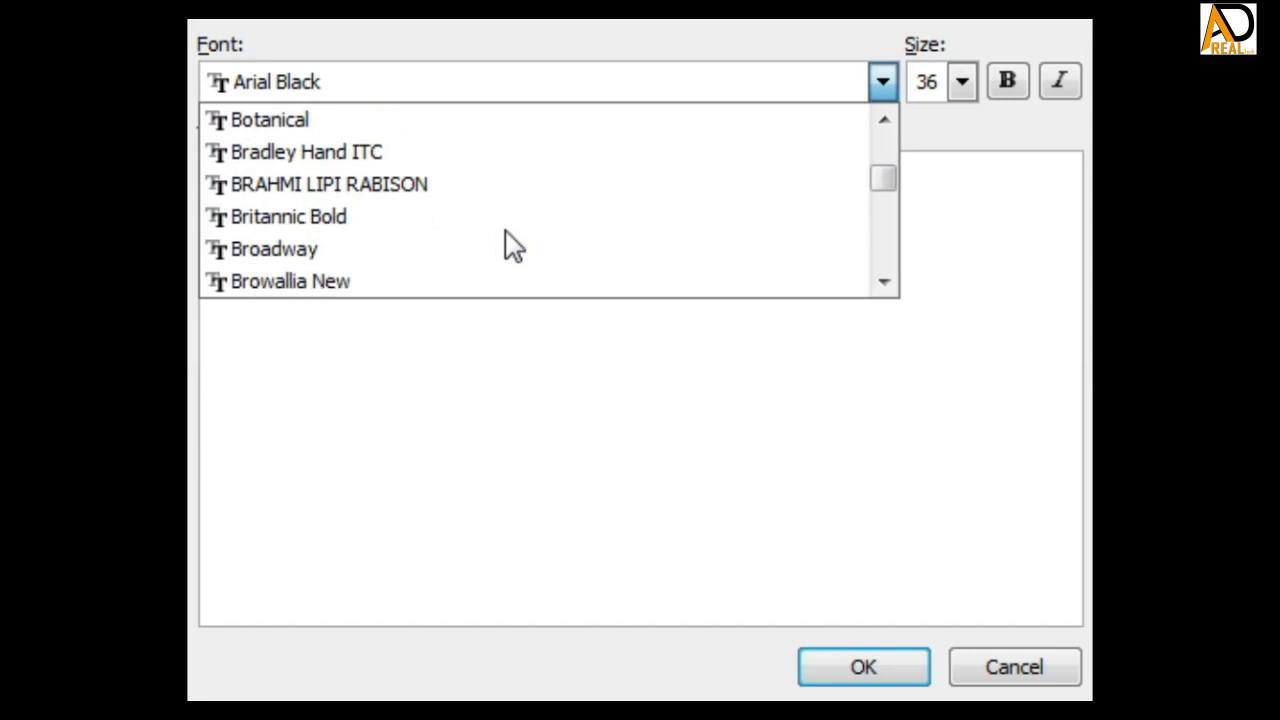
pyautogui.scroll(-2, 441, 233)
pyautogui.scroll(-1, 441, 240)
pyautogui.click(374, 251)
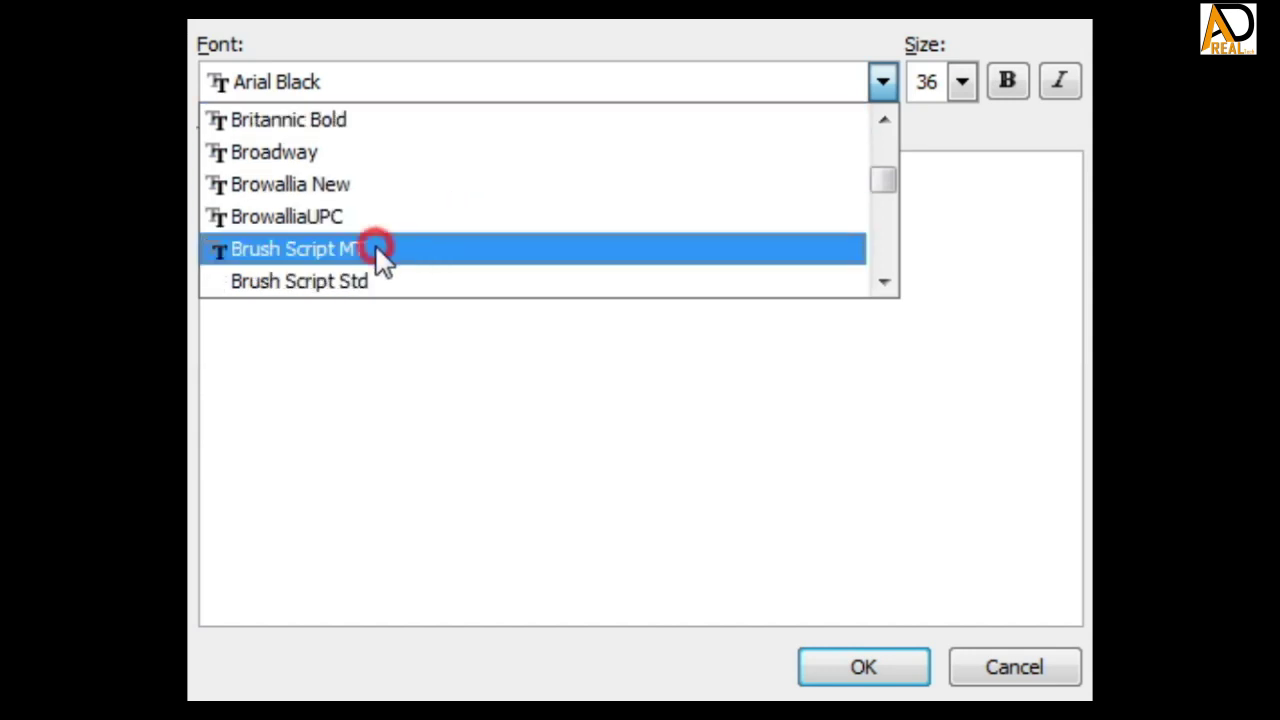
pyautogui.click(378, 247)
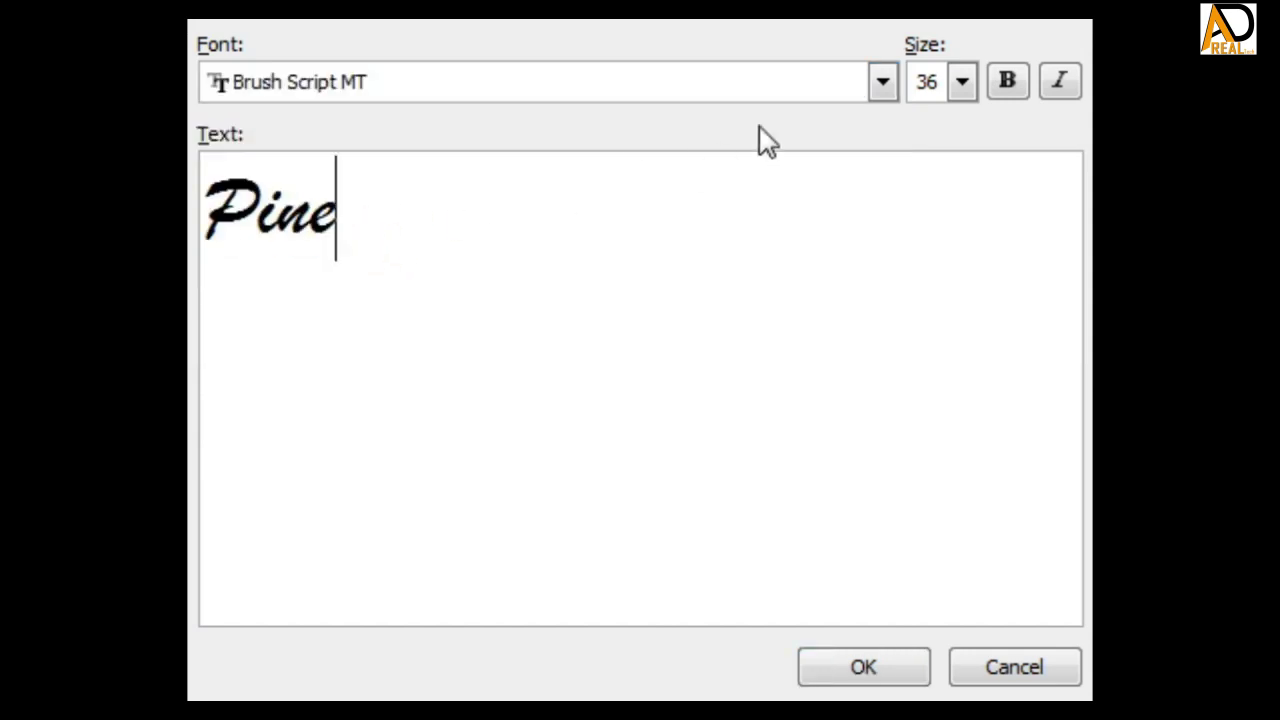
pyautogui.click(1007, 82)
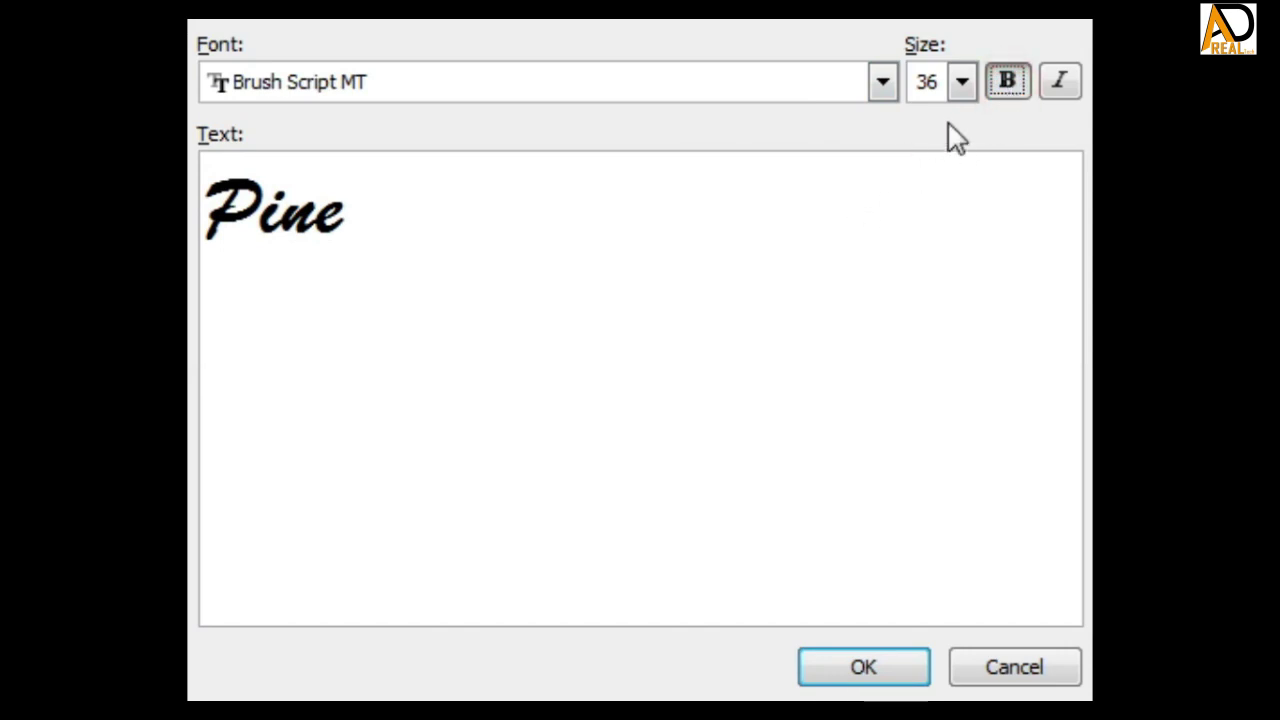
pyautogui.click(860, 670)
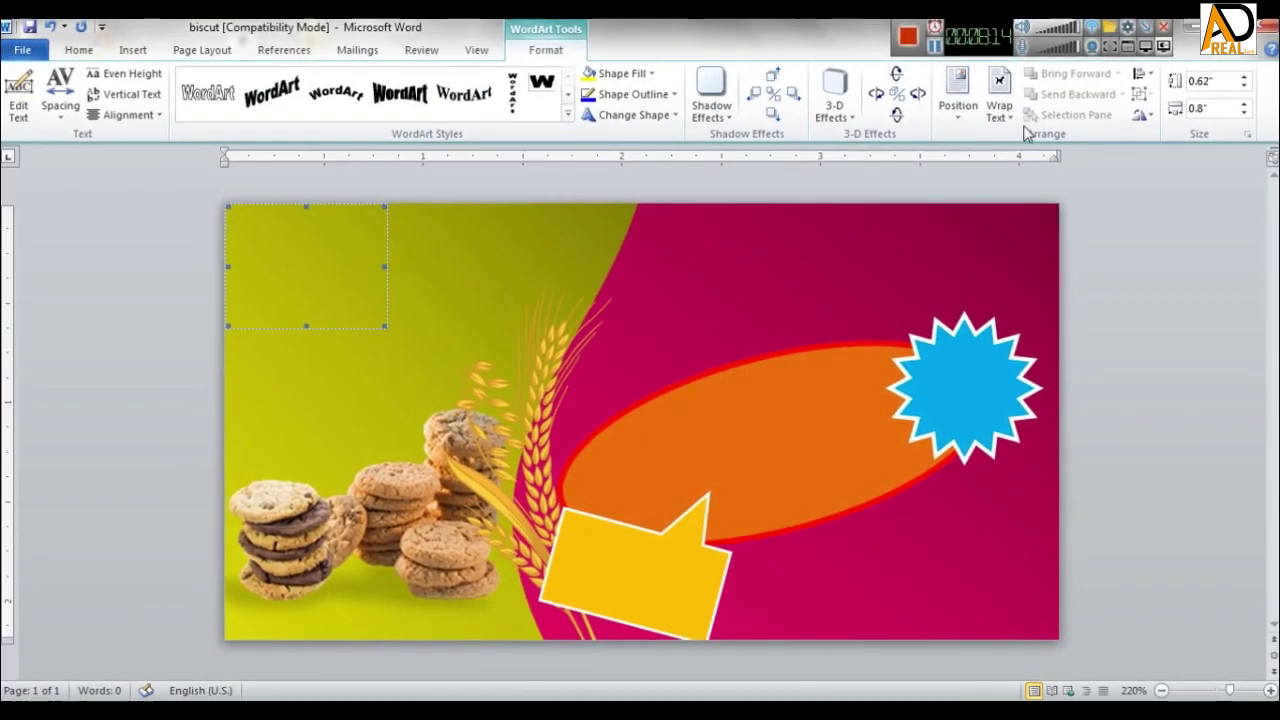
# Put Pine in front of text, then move, tilt and resize it onto the orange oval.
pyautogui.click(1008, 80)
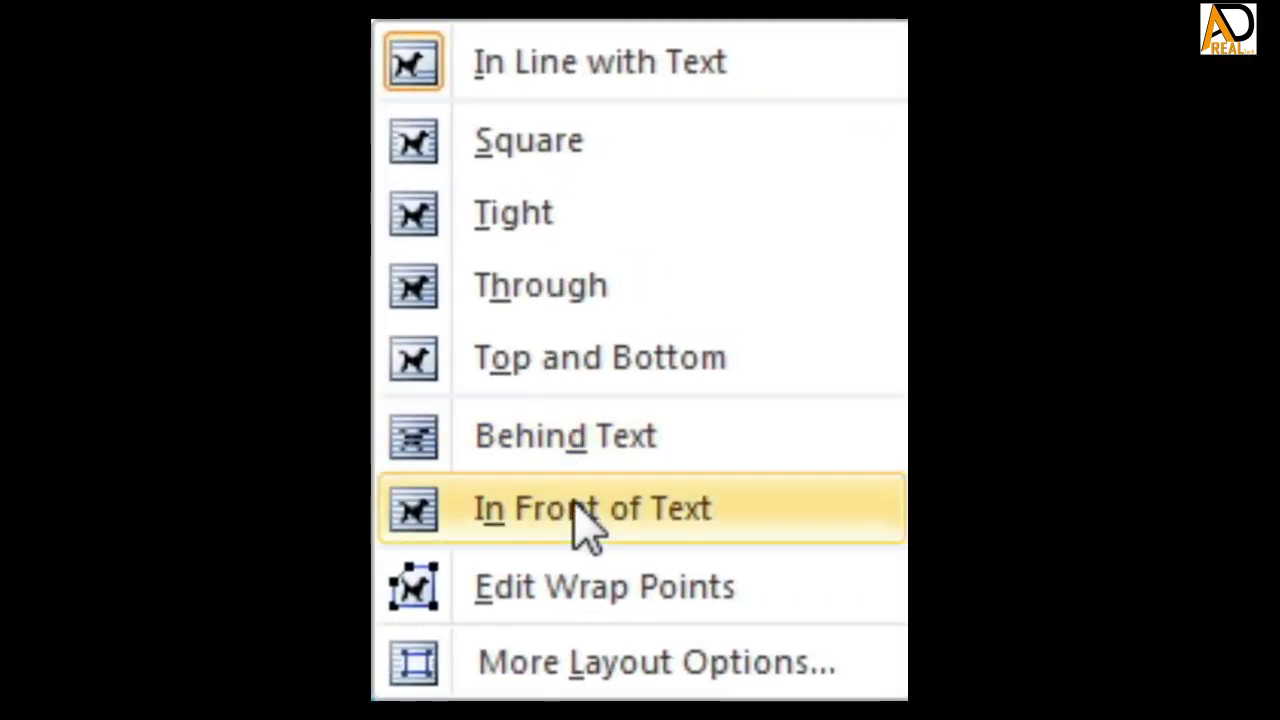
pyautogui.click(585, 525)
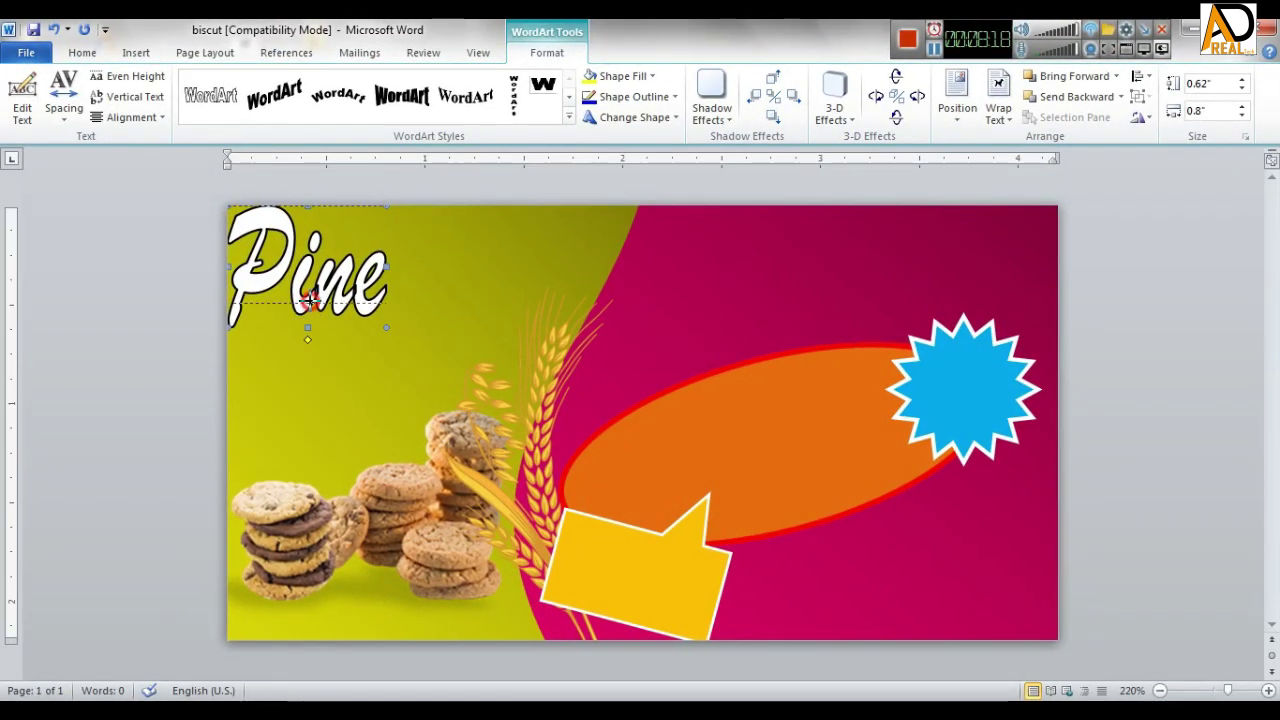
pyautogui.moveTo(310, 300); pyautogui.dragTo(310, 292)
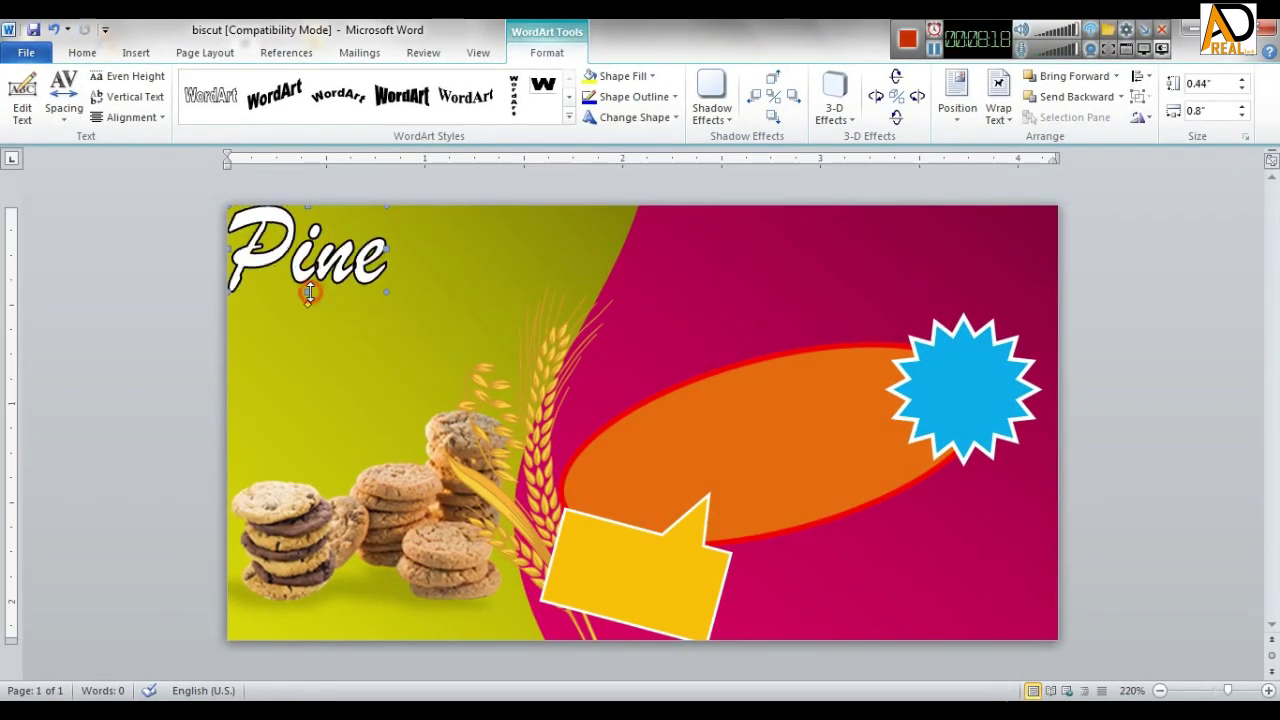
pyautogui.moveTo(776, 431); pyautogui.dragTo(776, 431)
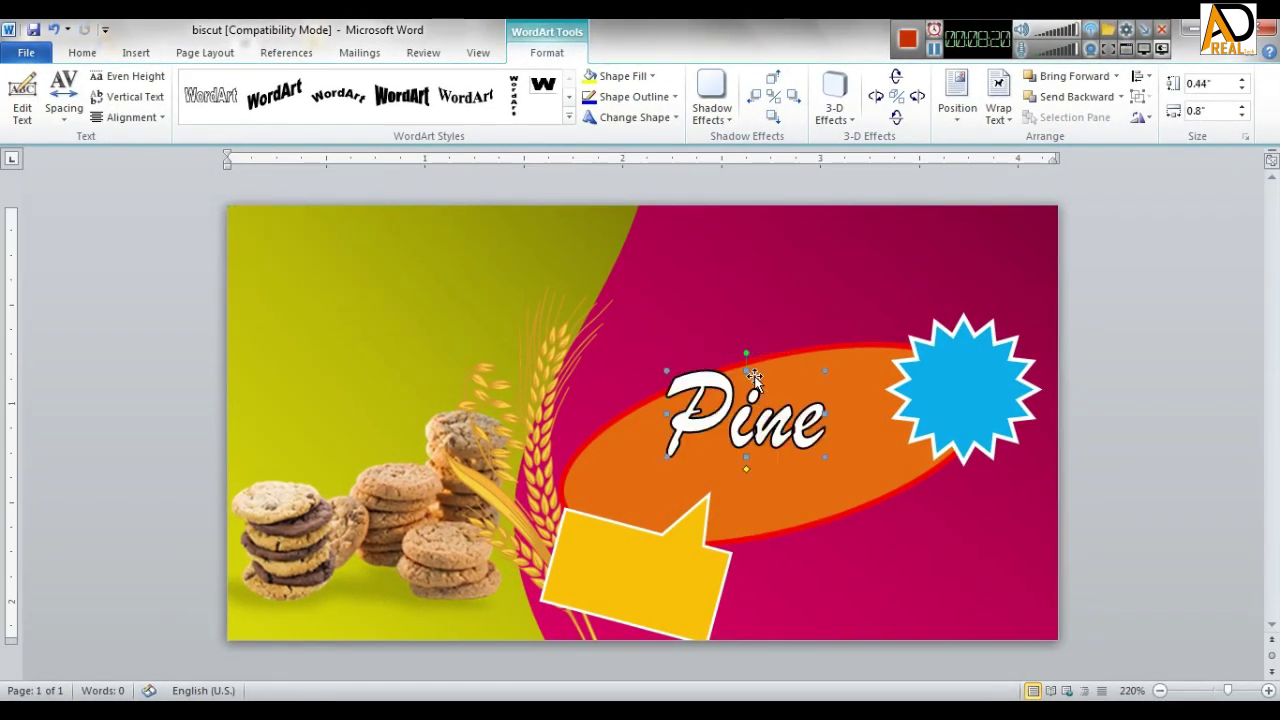
pyautogui.moveTo(712, 363); pyautogui.dragTo(731, 362)
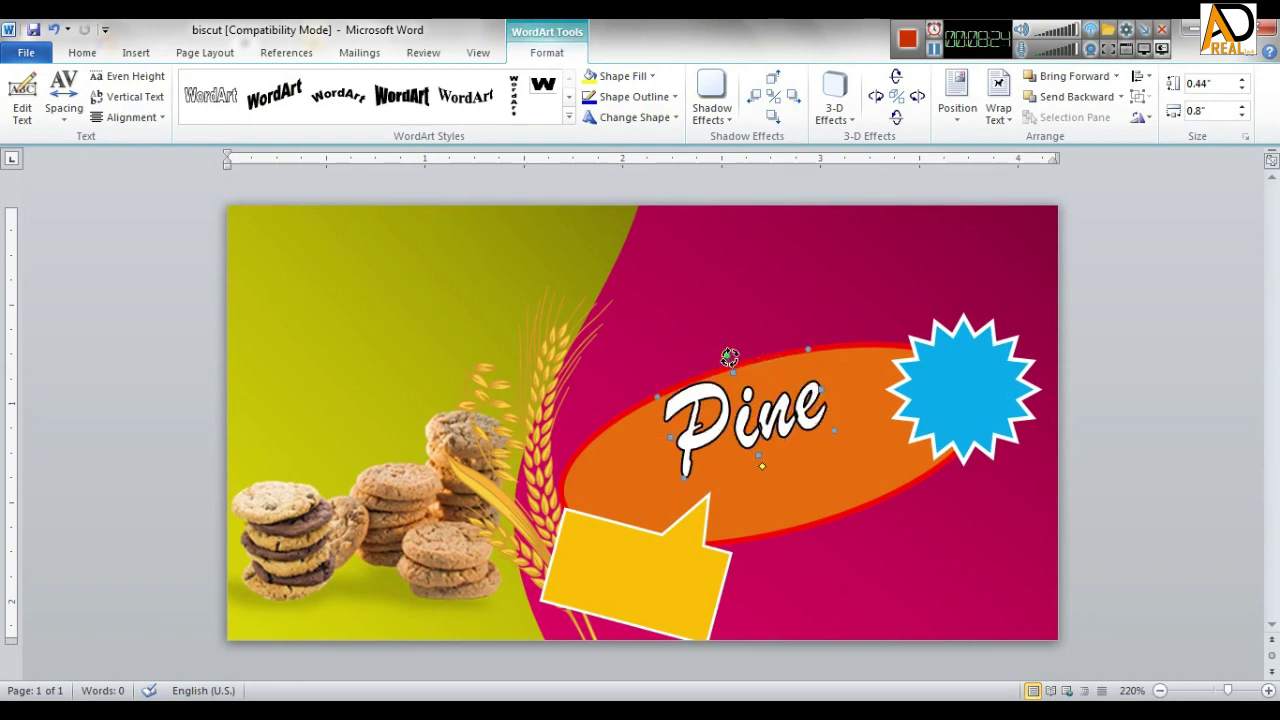
pyautogui.moveTo(730, 357); pyautogui.dragTo(725, 358)
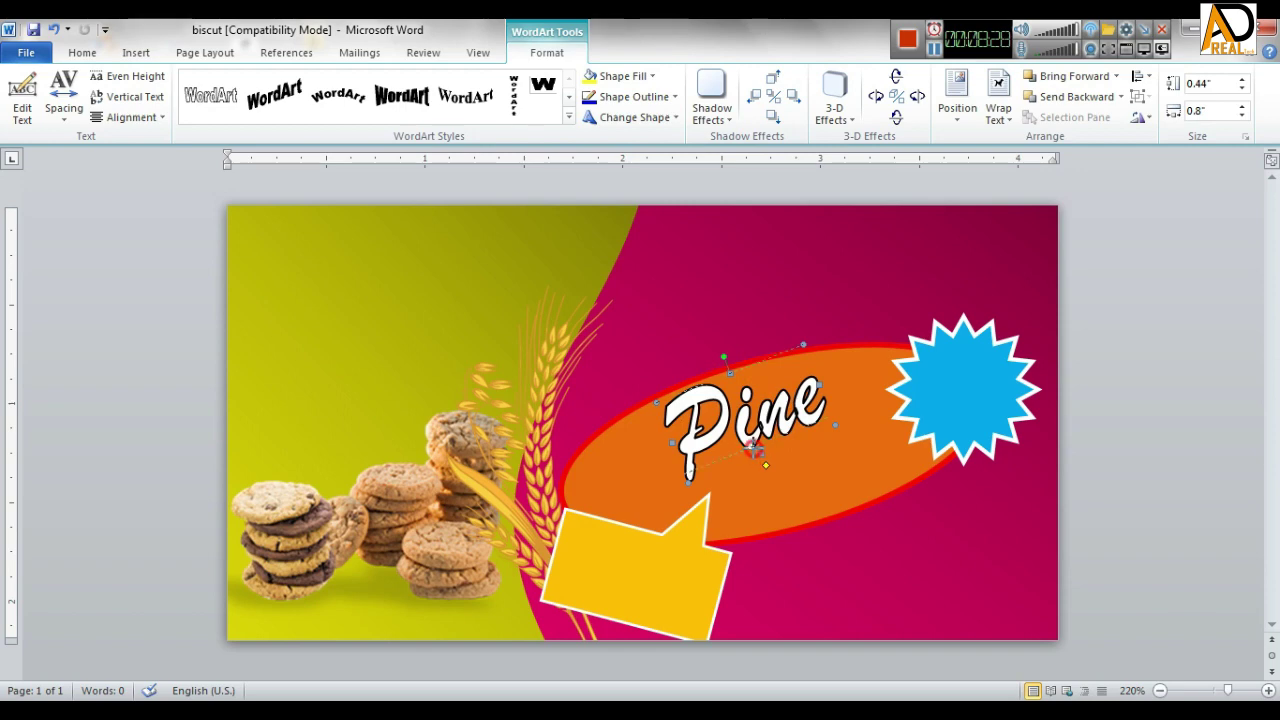
pyautogui.moveTo(753, 452); pyautogui.dragTo(762, 458)
# Start a new first-style WordArt with the text 'Apple'.
pyautogui.click(512, 255)
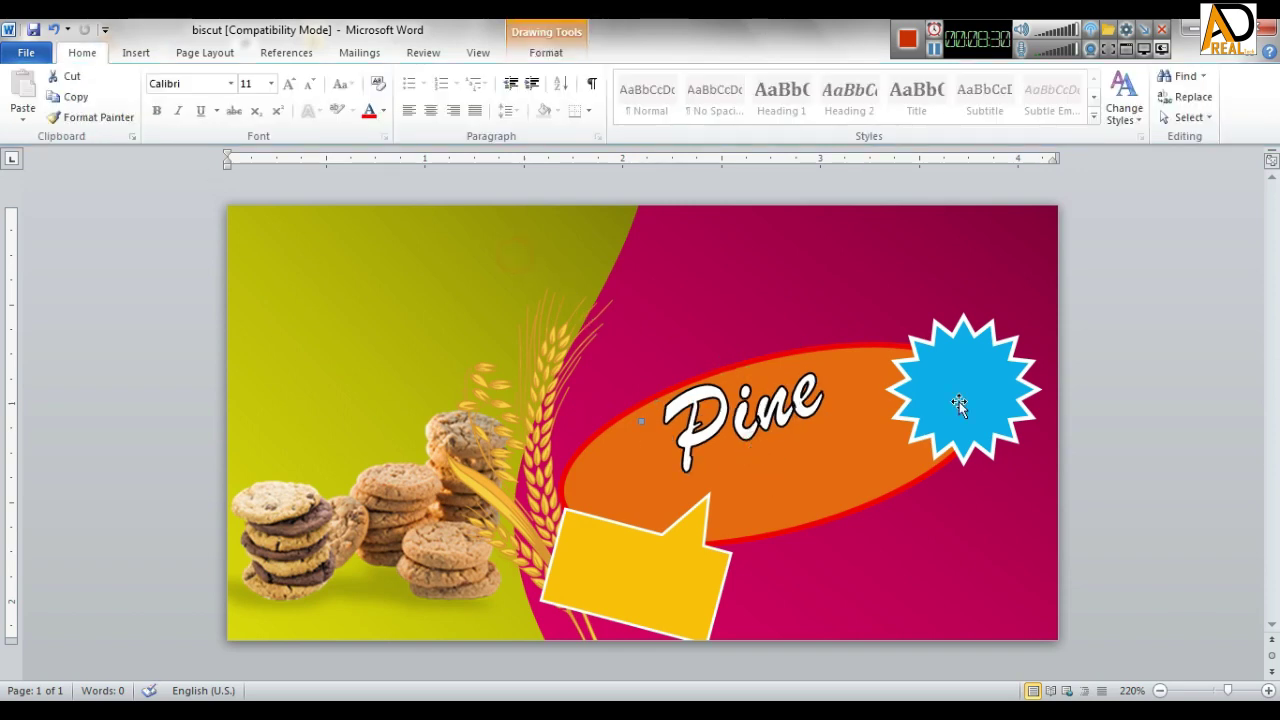
pyautogui.click(147, 57)
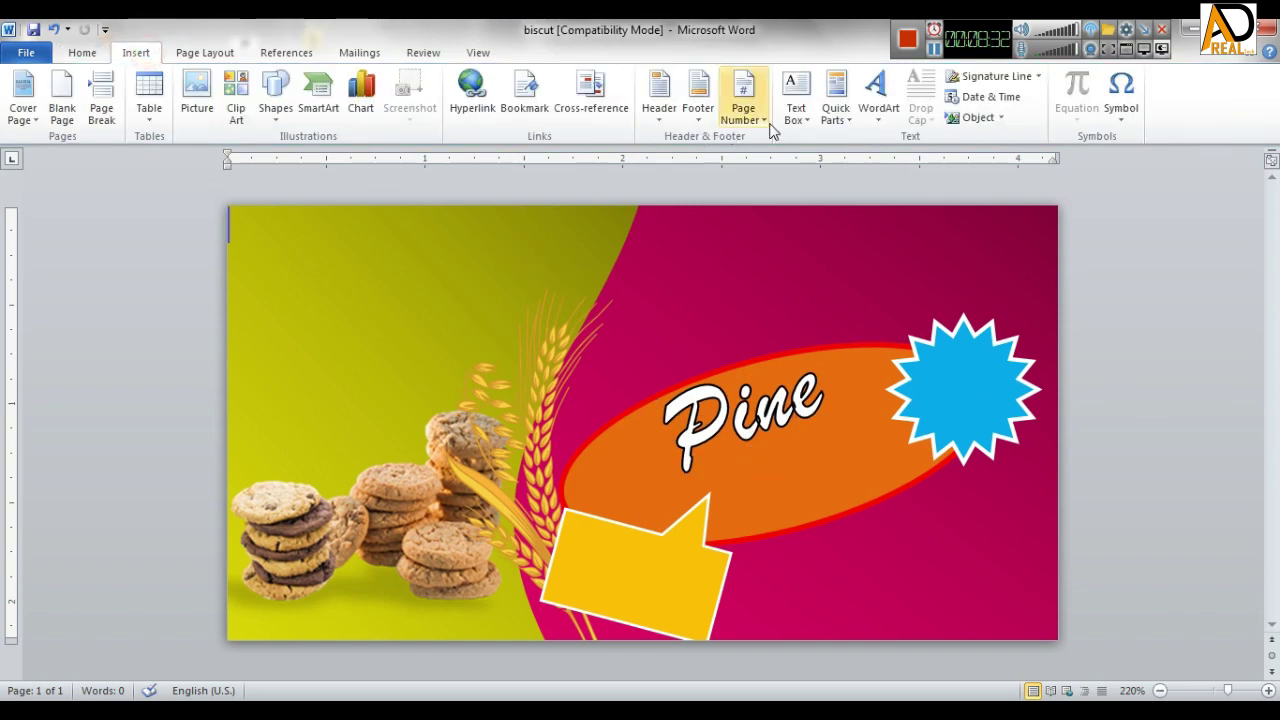
pyautogui.click(880, 95)
pyautogui.click(888, 157)
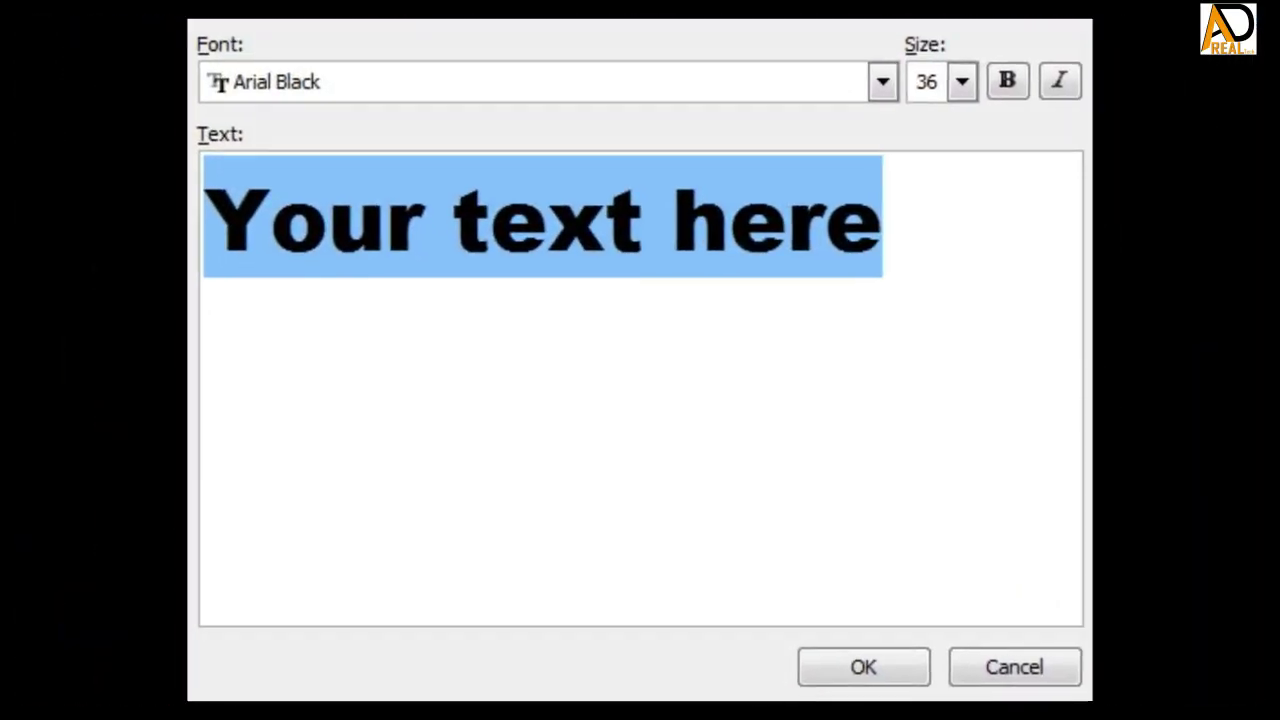
pyautogui.write('Apple')
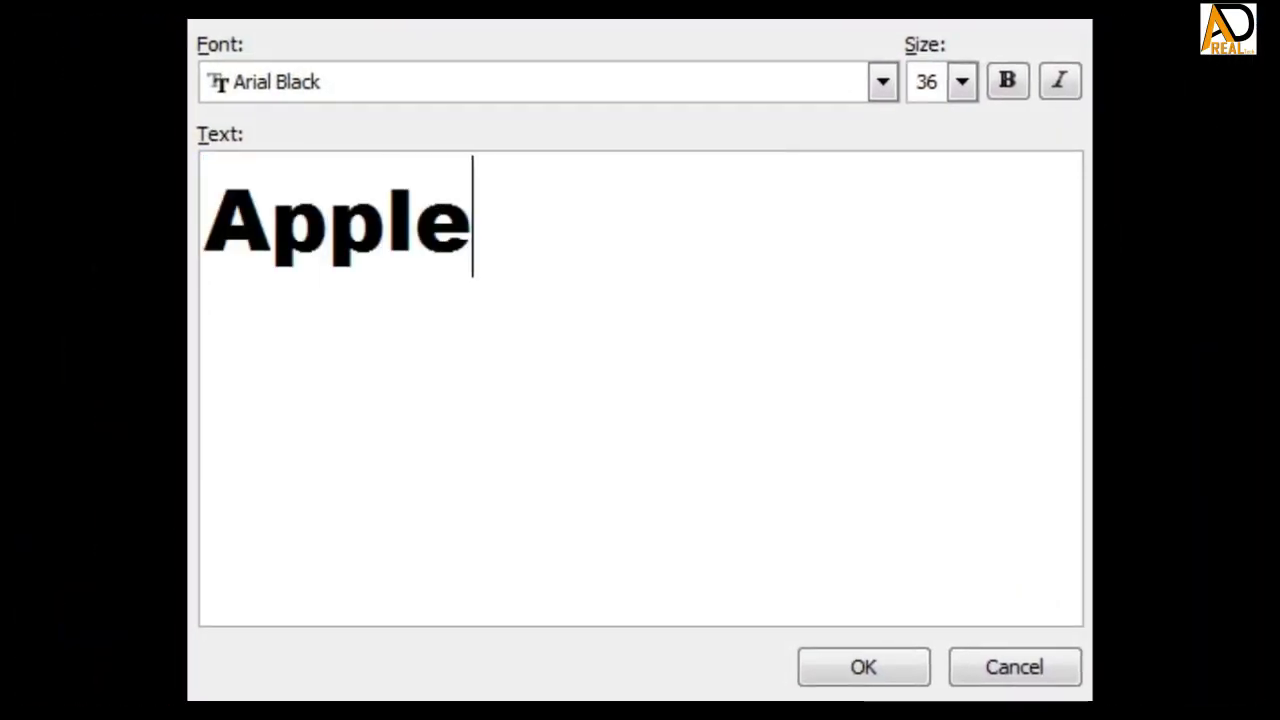
# Set Apple in bold Brush Script MT, insert it, and float it in front of text.
pyautogui.click(600, 86)
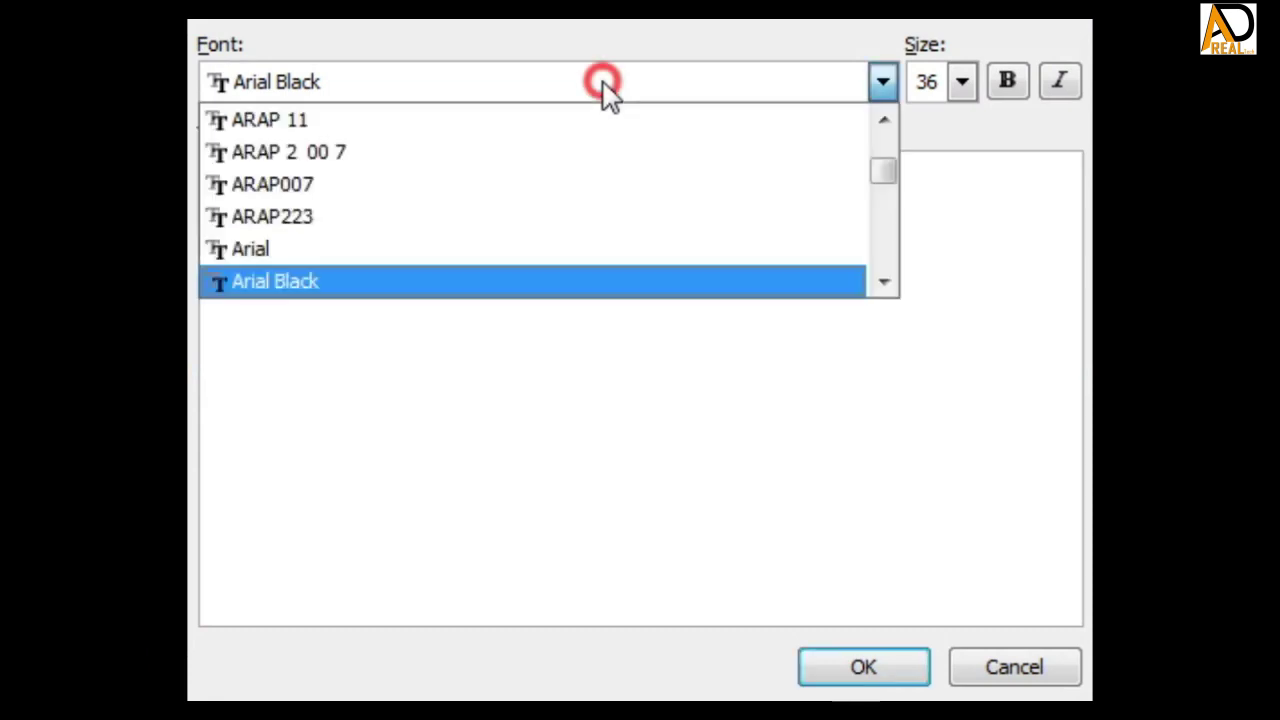
pyautogui.scroll(-5, 571, 323)
pyautogui.scroll(-7, 577, 206)
pyautogui.scroll(-3, 578, 200)
pyautogui.scroll(-2, 578, 202)
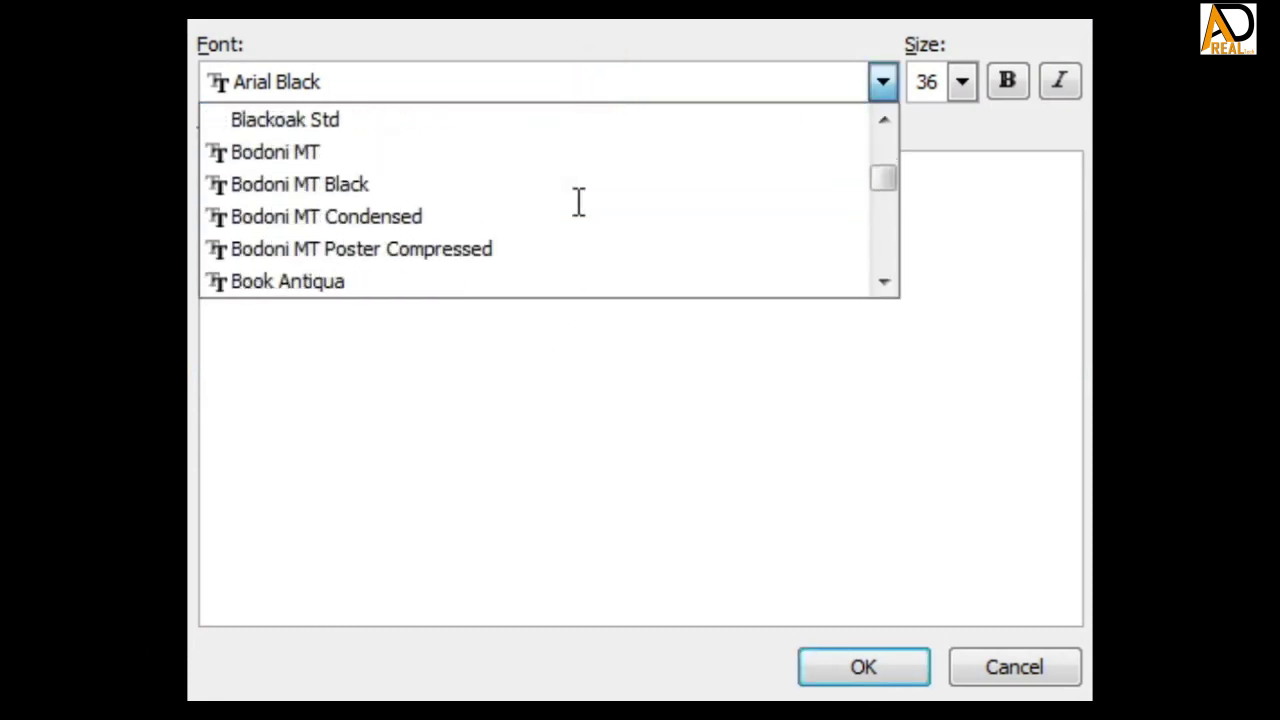
pyautogui.scroll(-2, 578, 202)
pyautogui.scroll(-2, 578, 202)
pyautogui.scroll(-2, 578, 202)
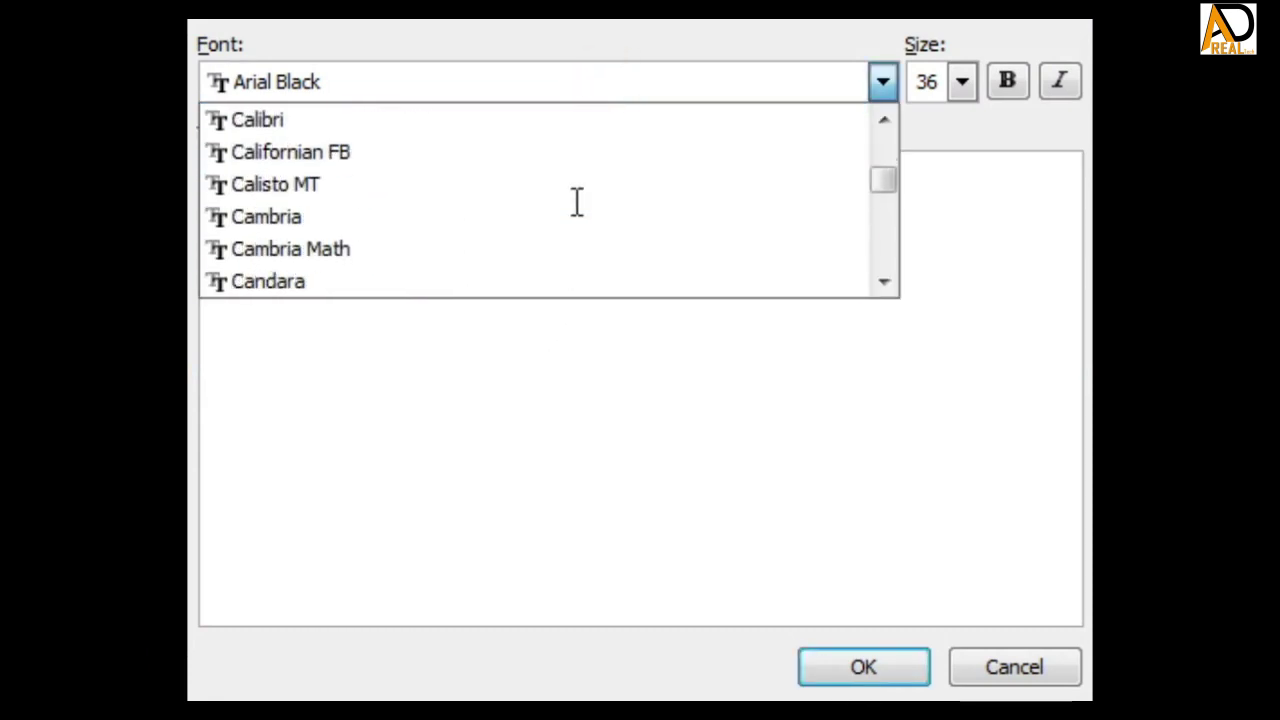
pyautogui.scroll(1, 578, 202)
pyautogui.click(283, 117)
pyautogui.click(438, 242)
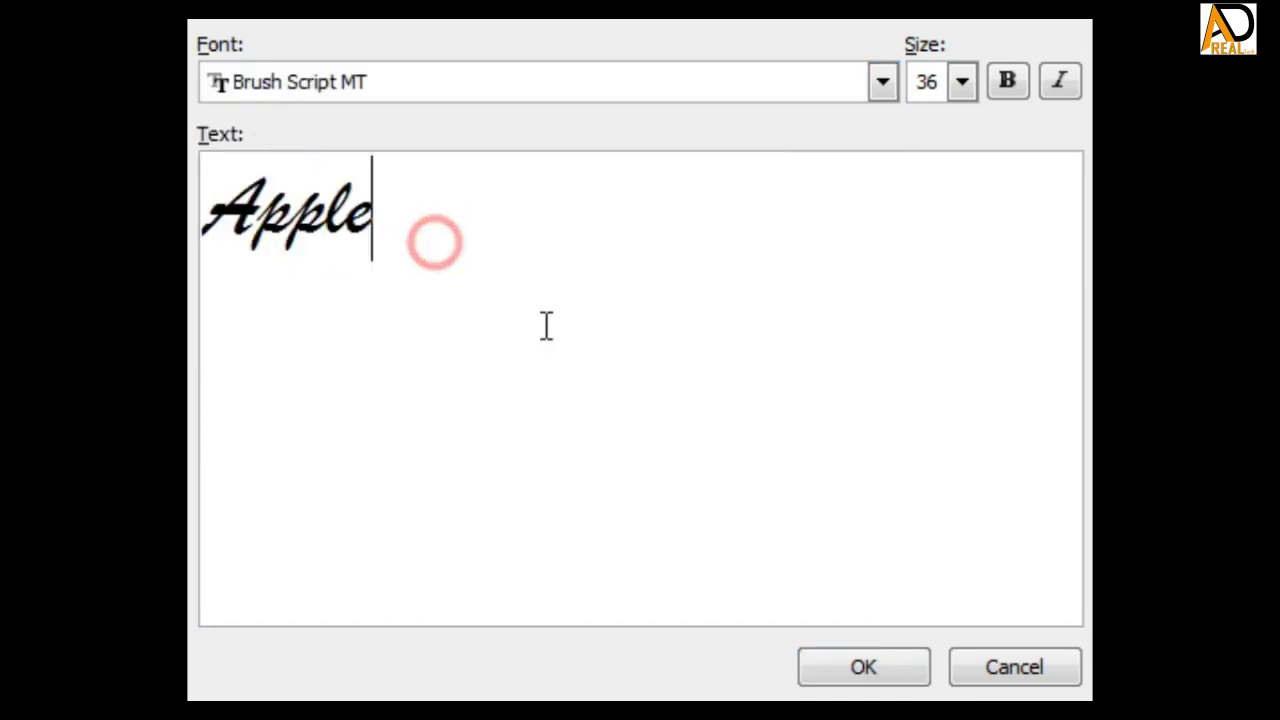
pyautogui.click(1007, 84)
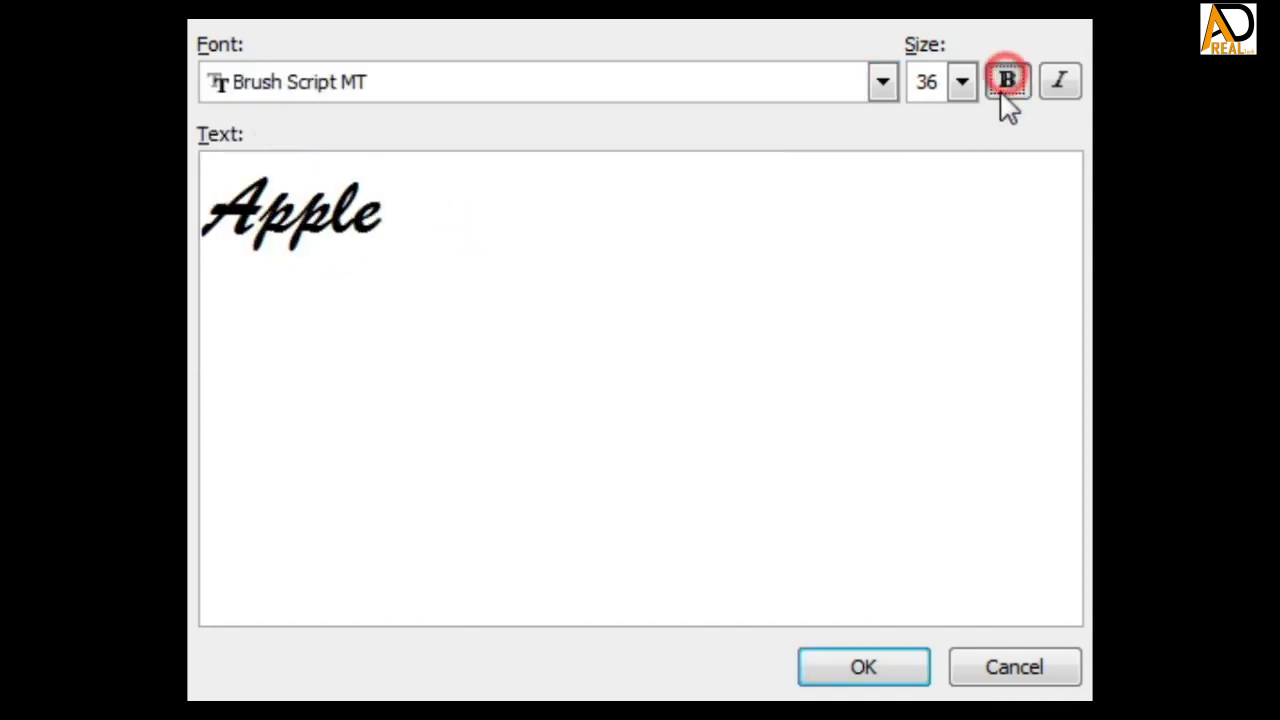
pyautogui.click(863, 670)
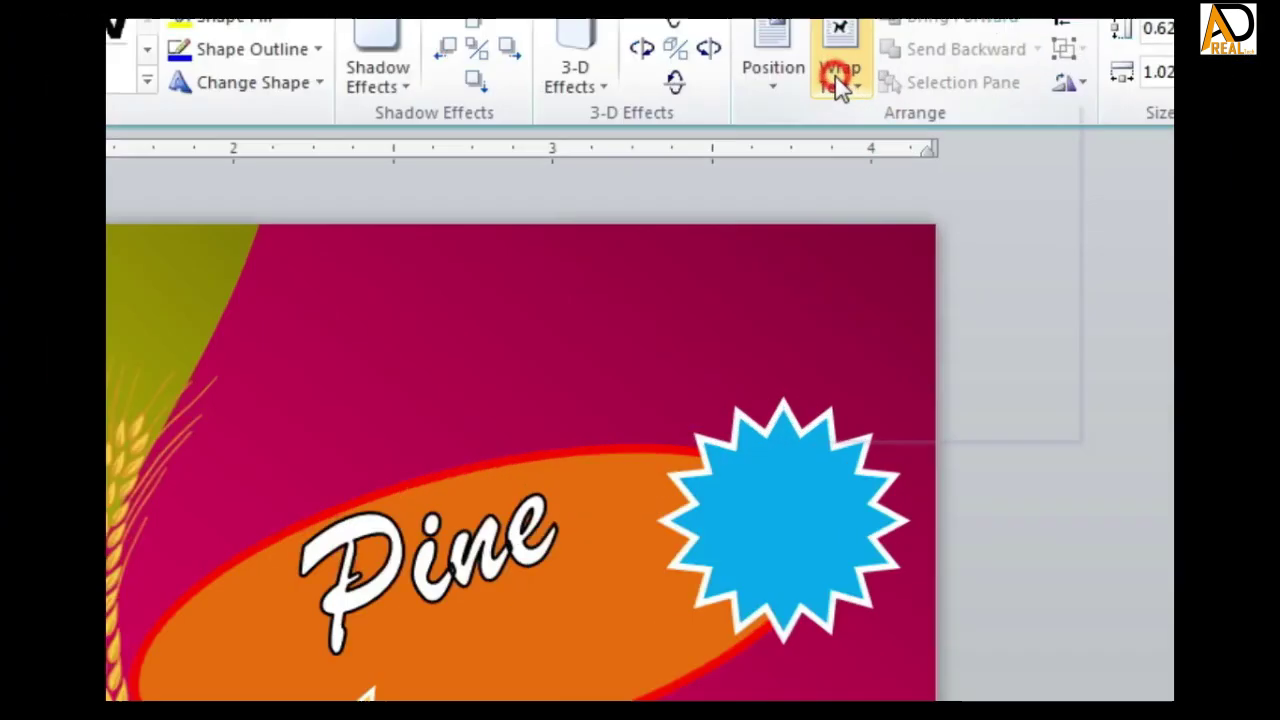
pyautogui.click(838, 80)
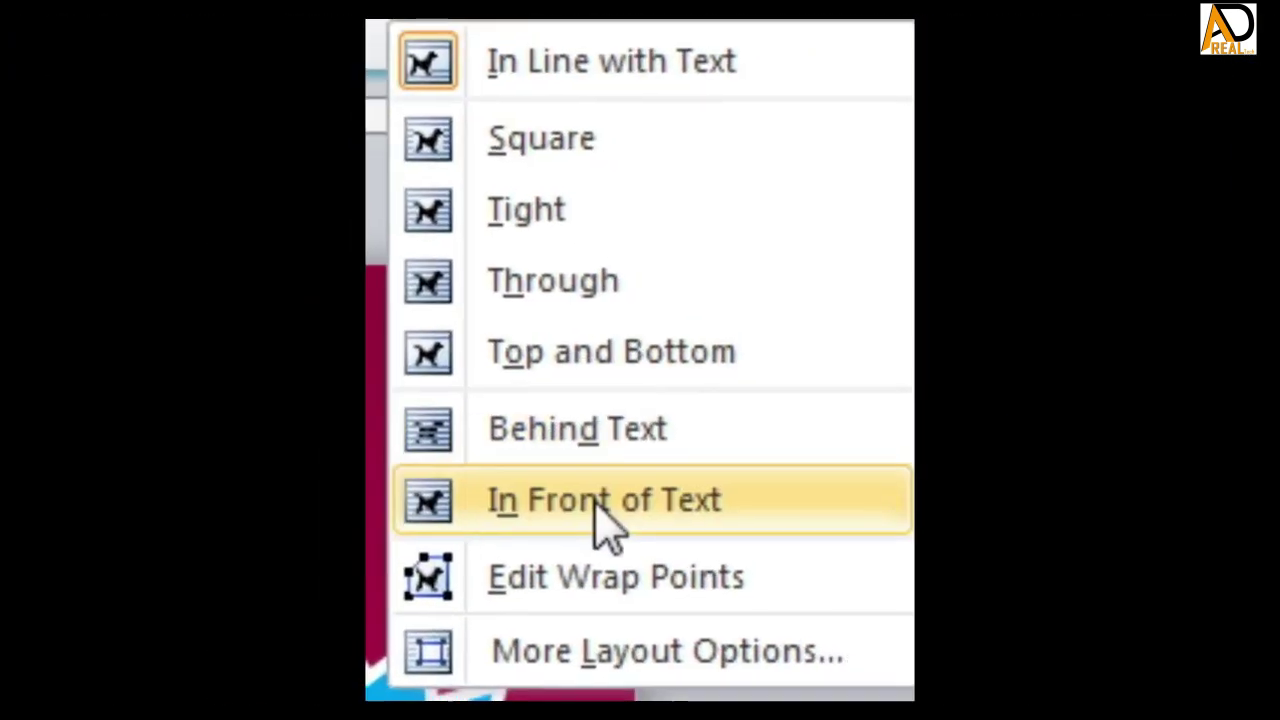
pyautogui.click(880, 345)
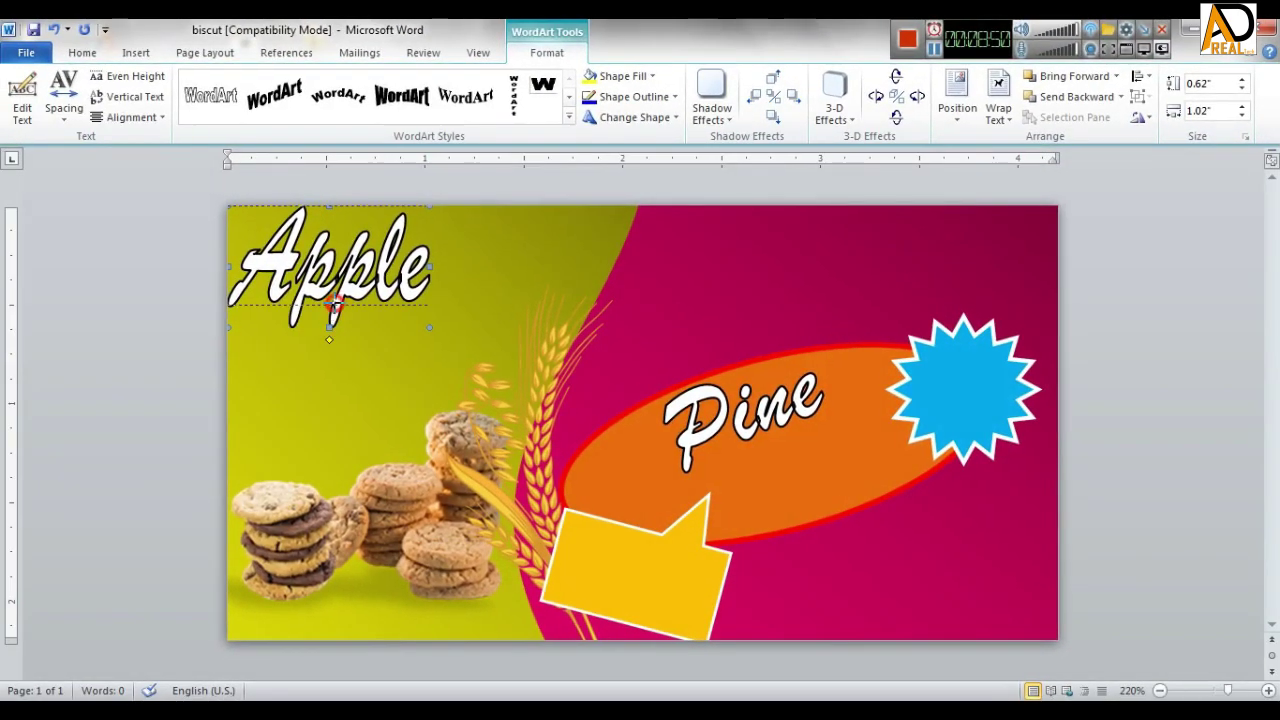
# Squash Apple, move it below Pine on the oval, and tilt it upward.
pyautogui.moveTo(328, 328); pyautogui.dragTo(330, 286)
pyautogui.moveTo(430, 247); pyautogui.dragTo(414, 247)
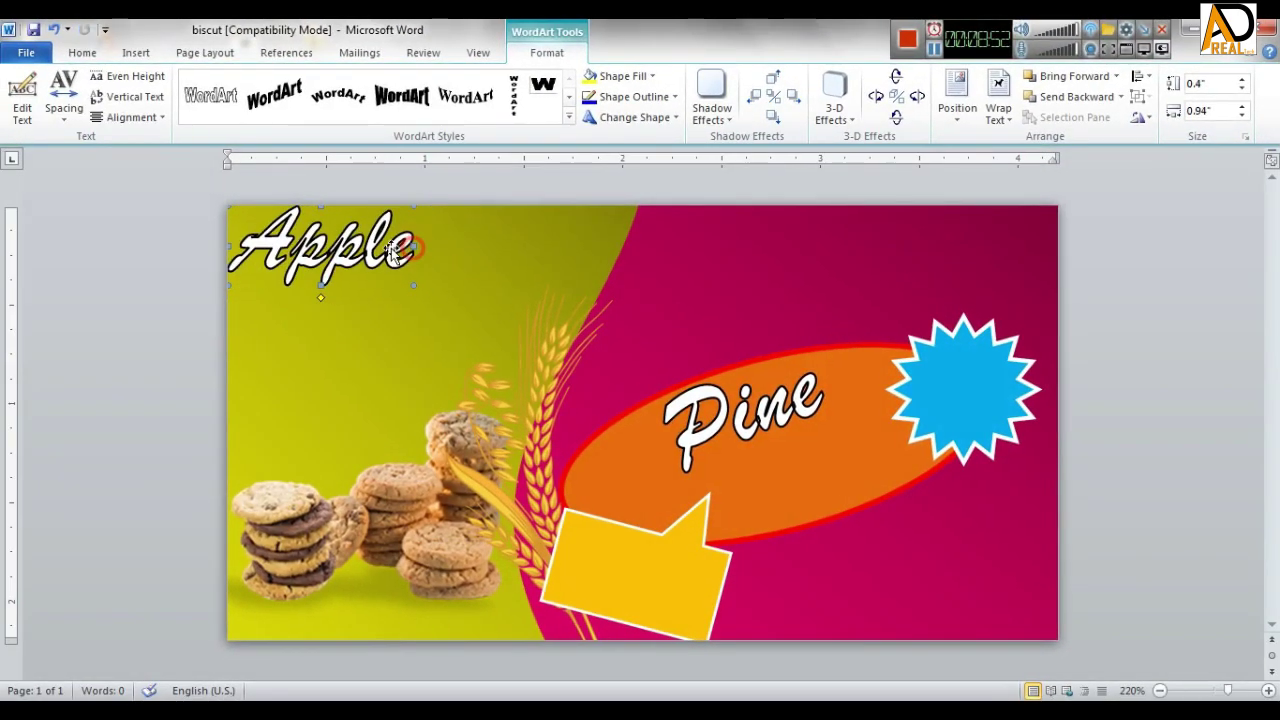
pyautogui.moveTo(808, 471); pyautogui.dragTo(806, 470)
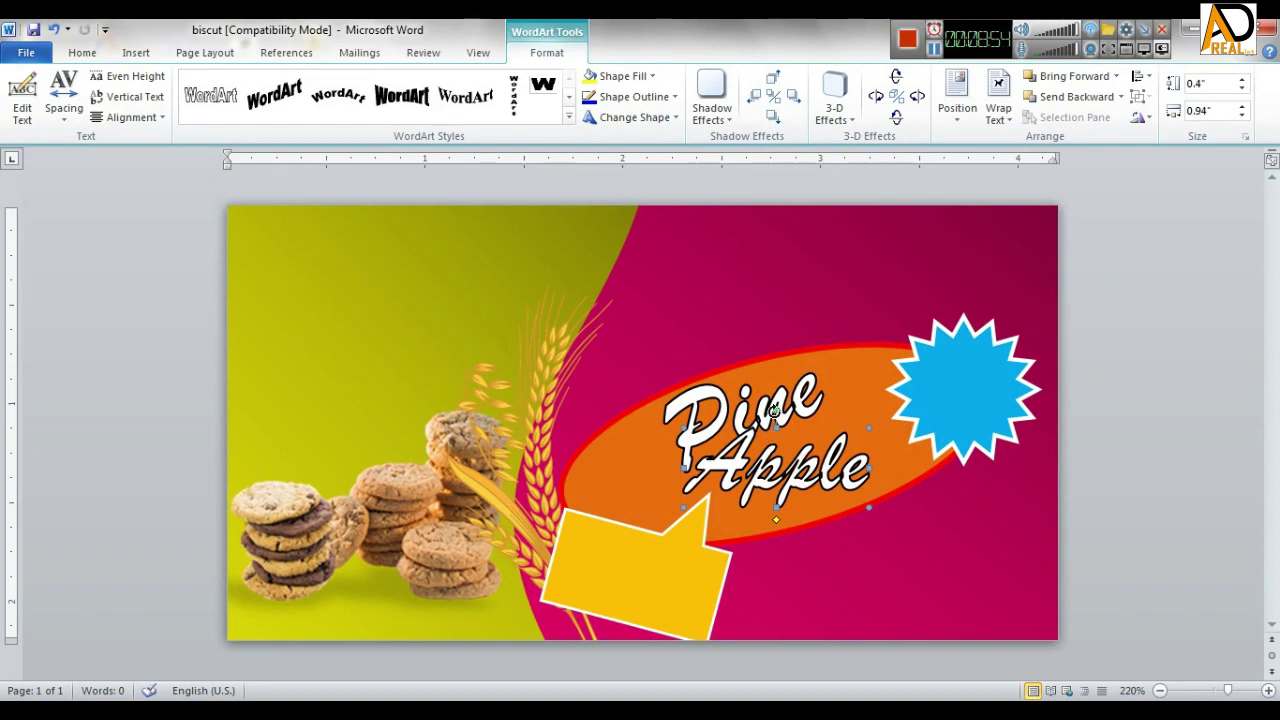
pyautogui.moveTo(747, 419); pyautogui.dragTo(765, 428)
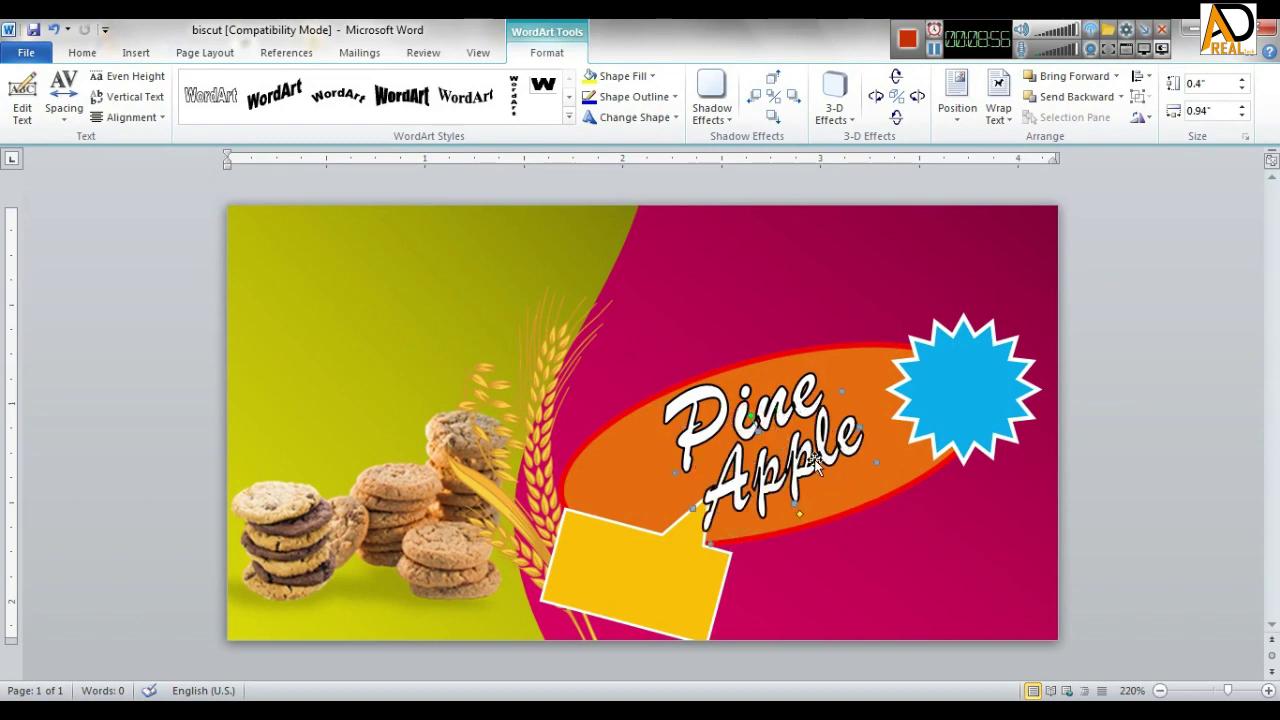
pyautogui.moveTo(819, 466)
pyautogui.mouseDown()
pyautogui.moveTo(830, 466)
pyautogui.moveTo(803, 485)
pyautogui.mouseUp()
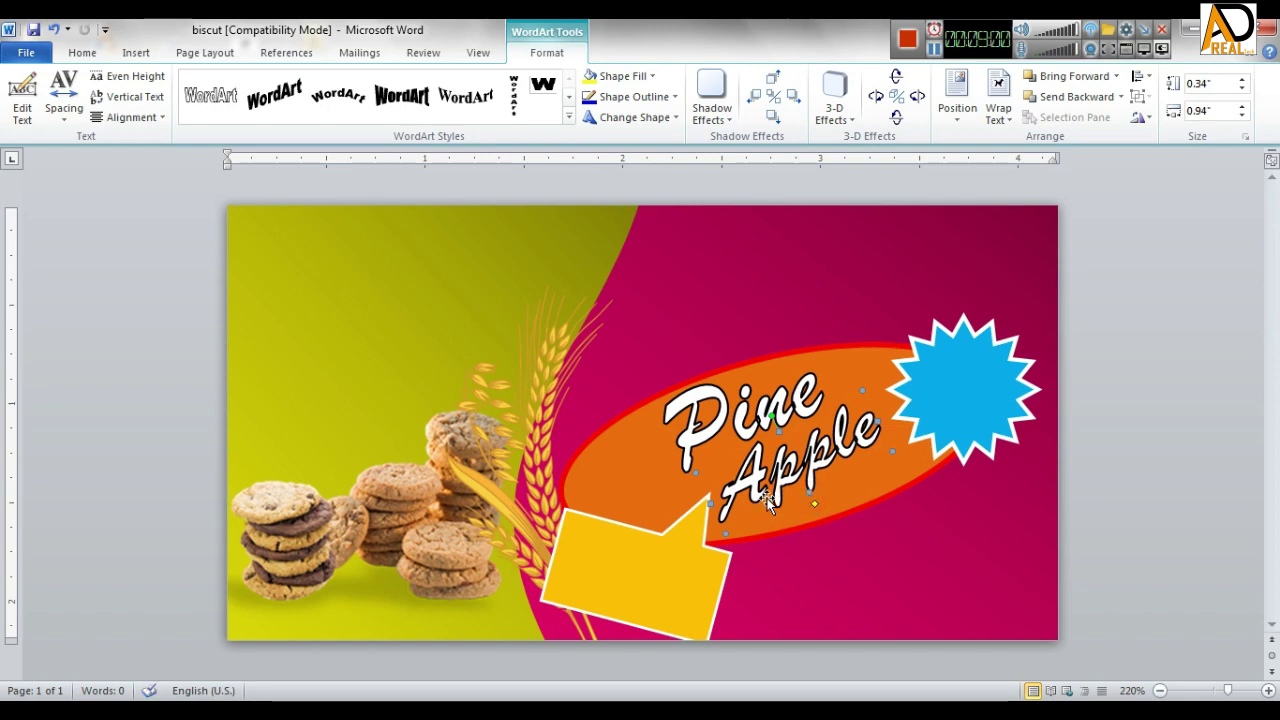
pyautogui.click(728, 530)
# Refine Apple's size to 0.35" × 0.95" and rotate it slightly further.
pyautogui.moveTo(750, 517); pyautogui.dragTo(831, 468)
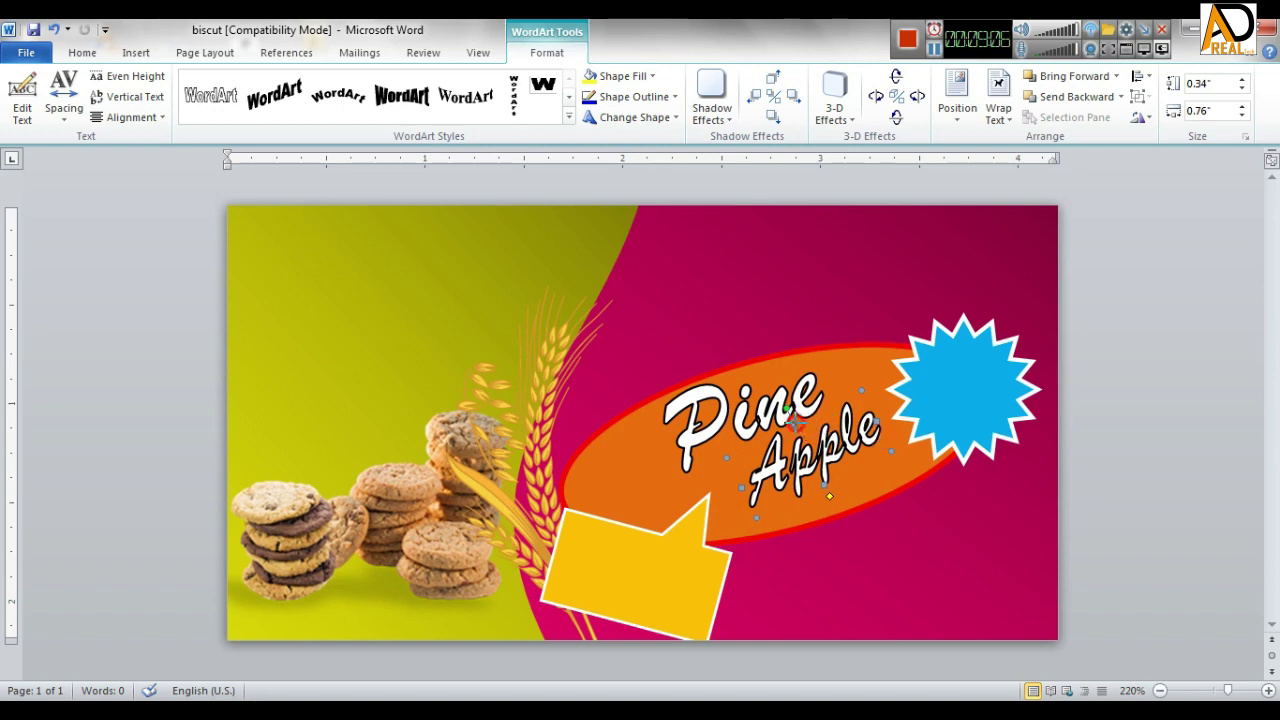
pyautogui.moveTo(795, 430); pyautogui.dragTo(846, 461)
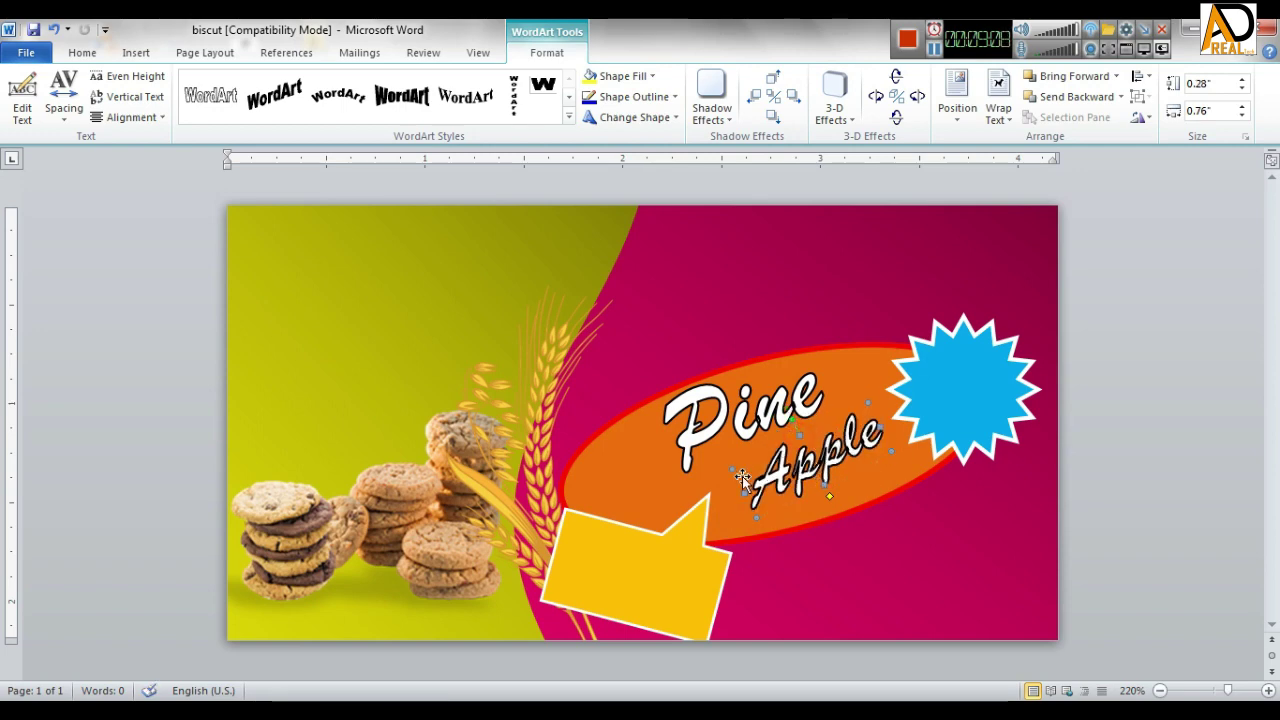
pyautogui.moveTo(766, 484); pyautogui.dragTo(825, 500)
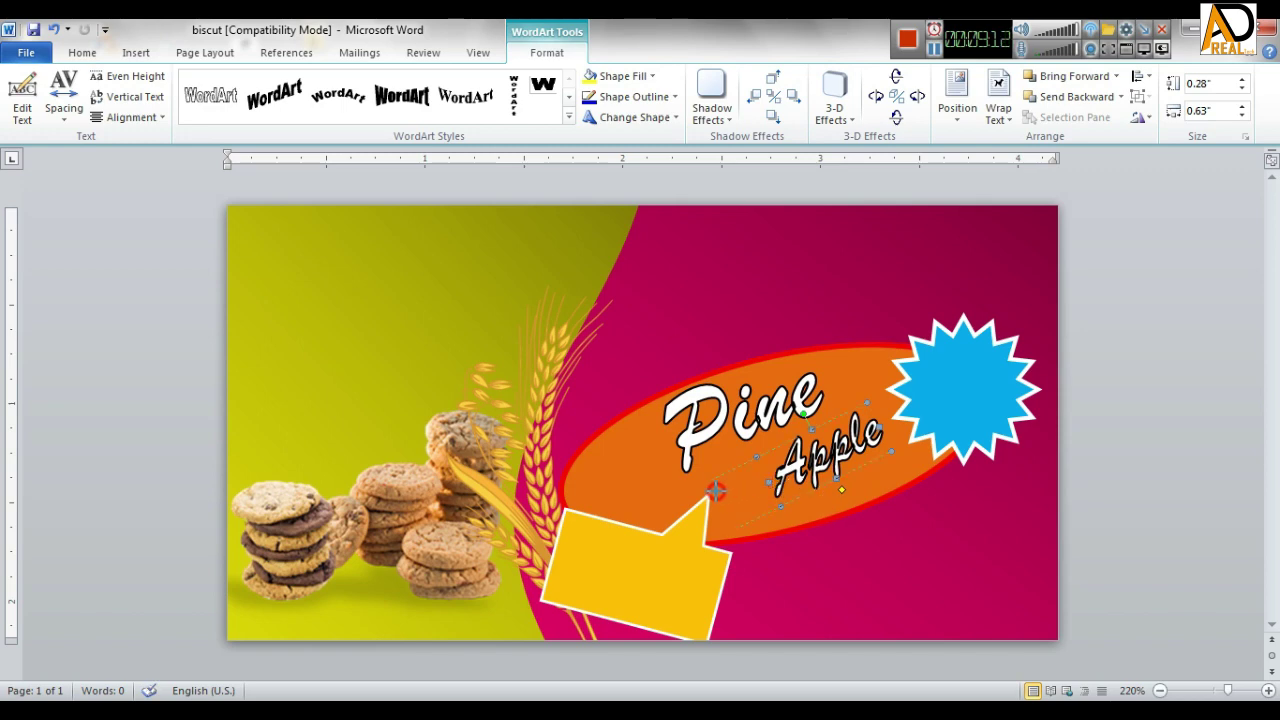
pyautogui.moveTo(716, 490); pyautogui.dragTo(724, 479)
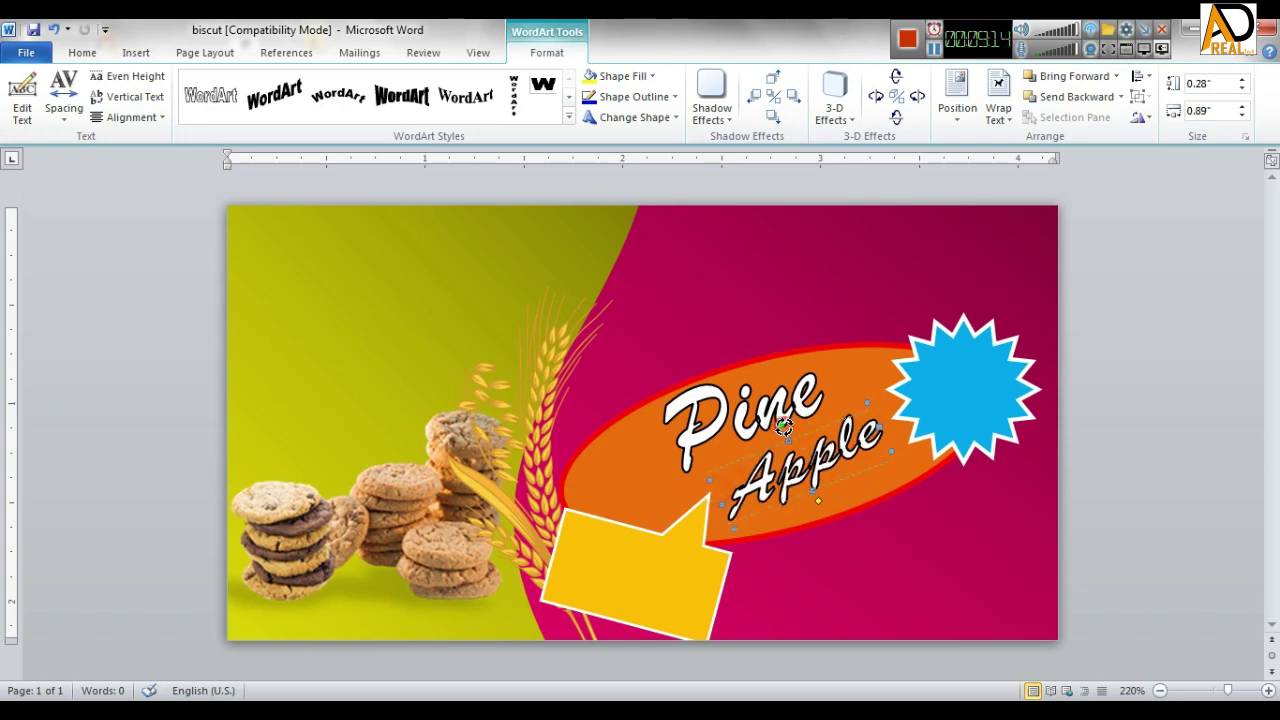
pyautogui.moveTo(784, 426); pyautogui.dragTo(786, 432)
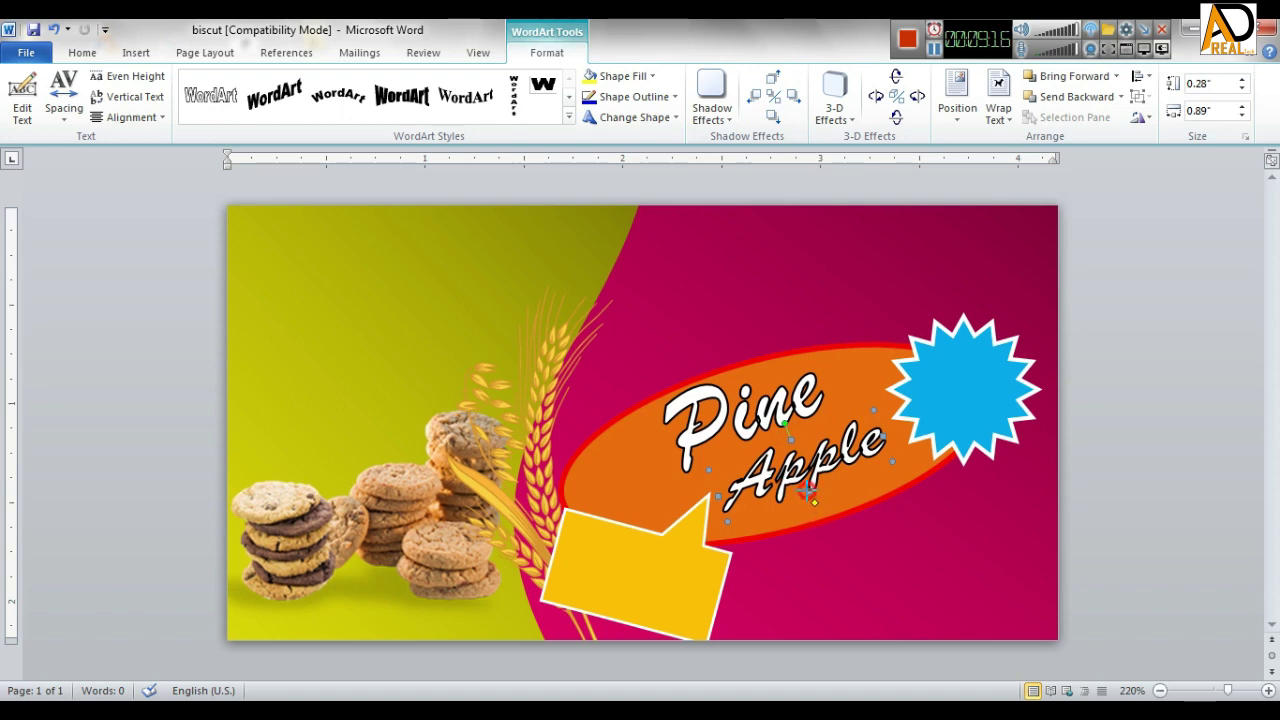
pyautogui.moveTo(812, 505)
pyautogui.mouseDown()
pyautogui.moveTo(835, 520)
pyautogui.moveTo(820, 516)
pyautogui.mouseUp()
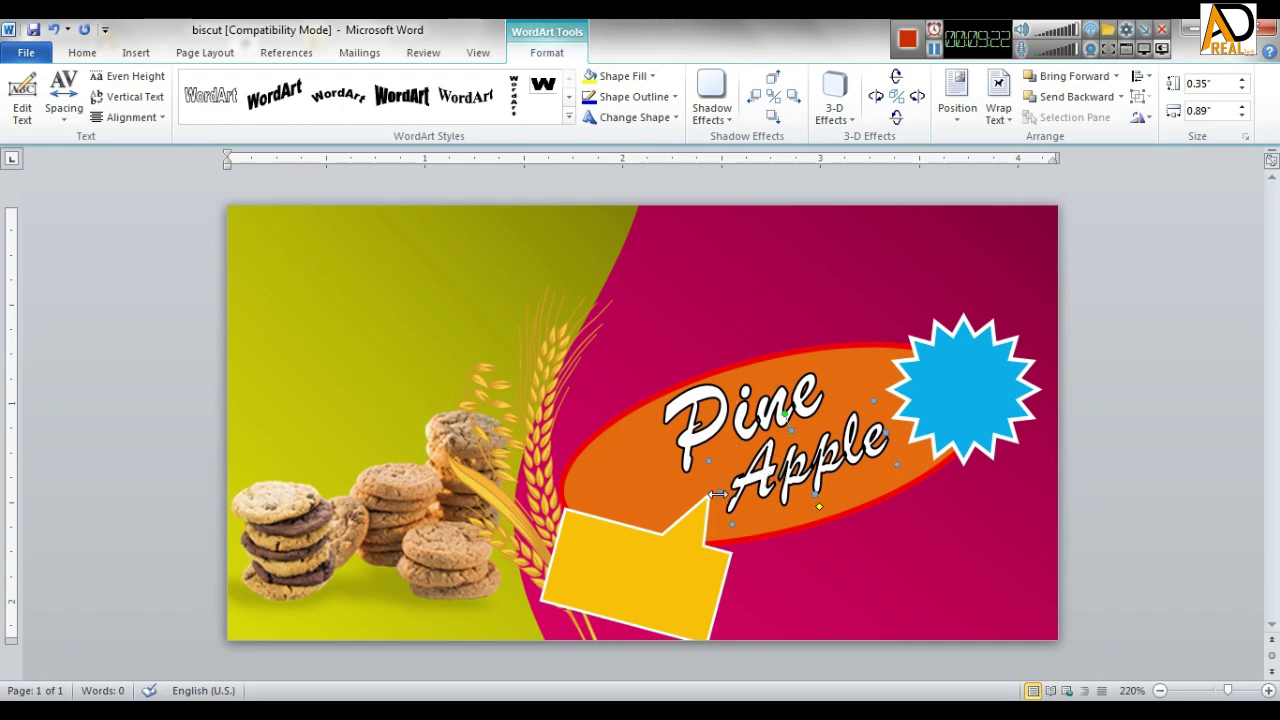
pyautogui.moveTo(718, 494); pyautogui.dragTo(712, 493)
pyautogui.moveTo(718, 494); pyautogui.dragTo(710, 496)
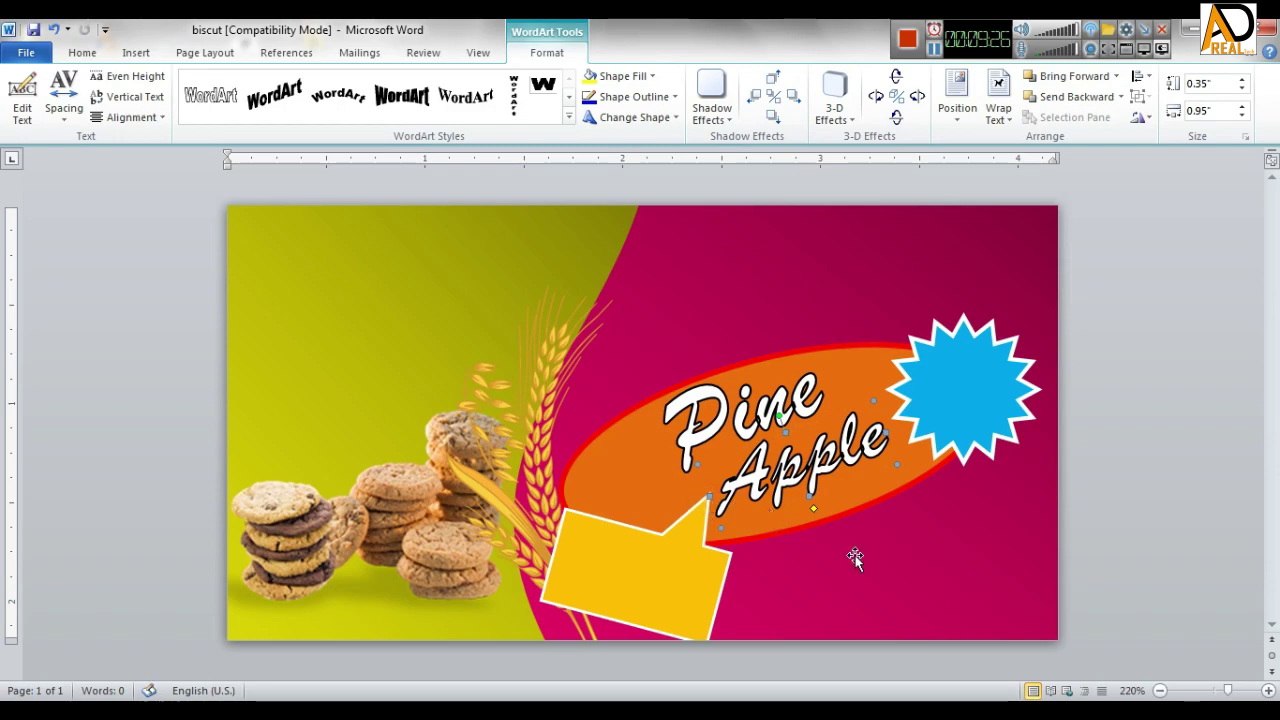
# Begin a first-style WordArt headline reading 'Apple in Everyshere' in Arial Black, size 36.
pyautogui.click(1129, 485)
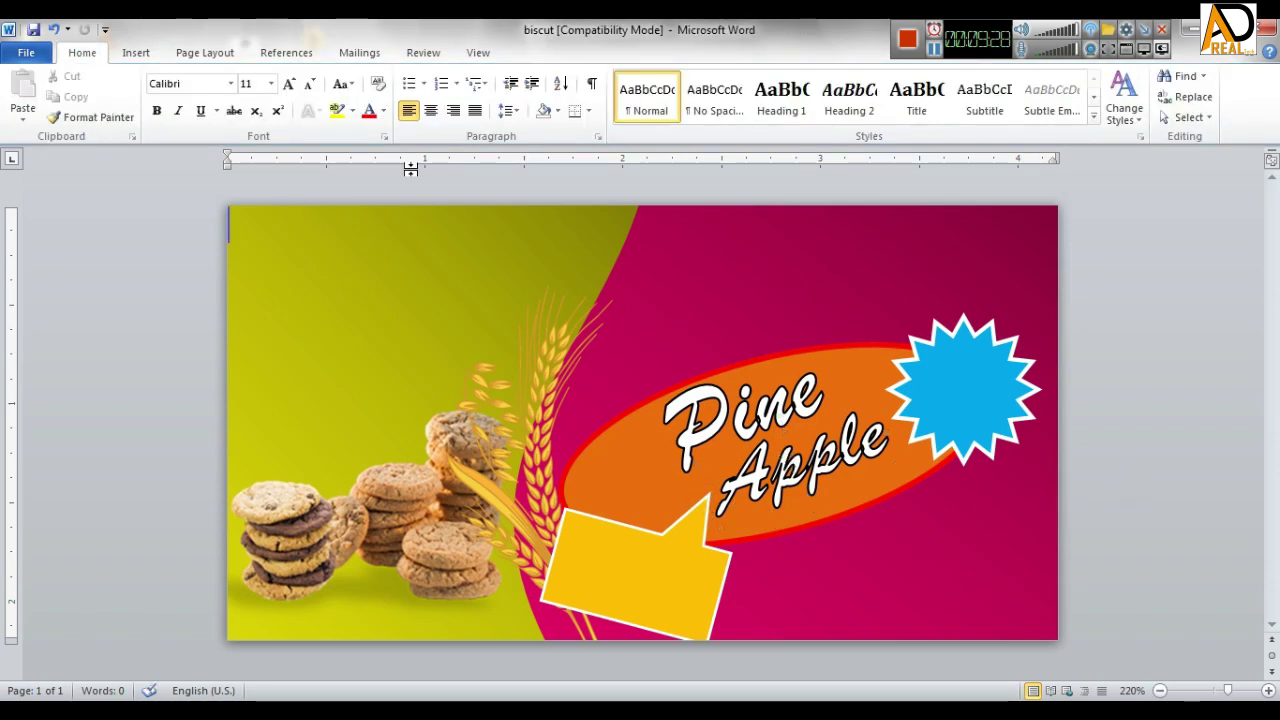
pyautogui.click(141, 54)
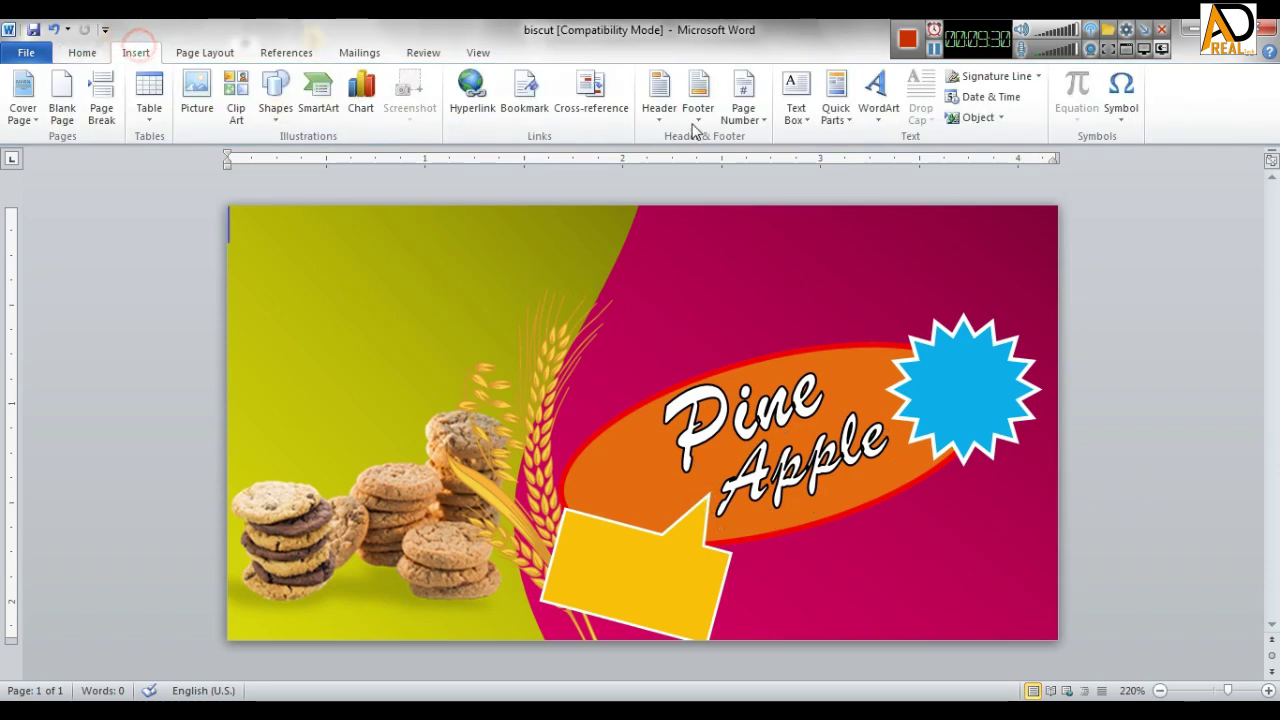
pyautogui.click(868, 86)
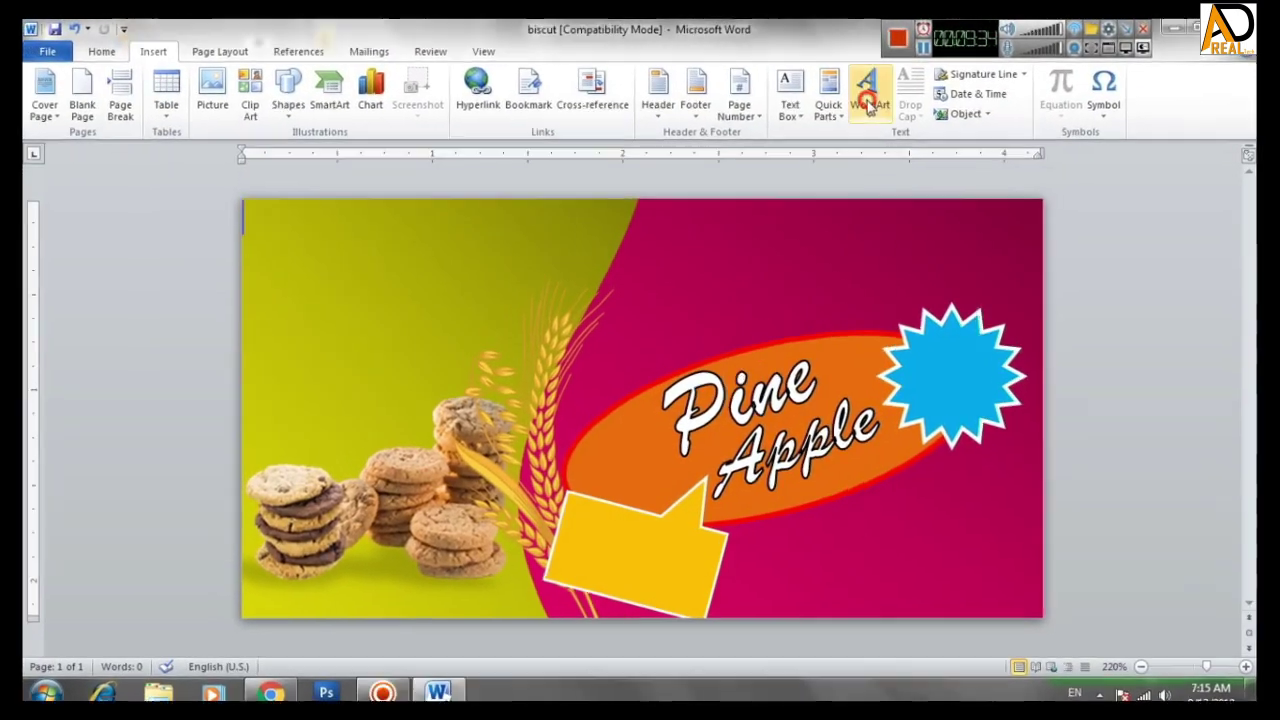
pyautogui.click(646, 56)
pyautogui.click(668, 135)
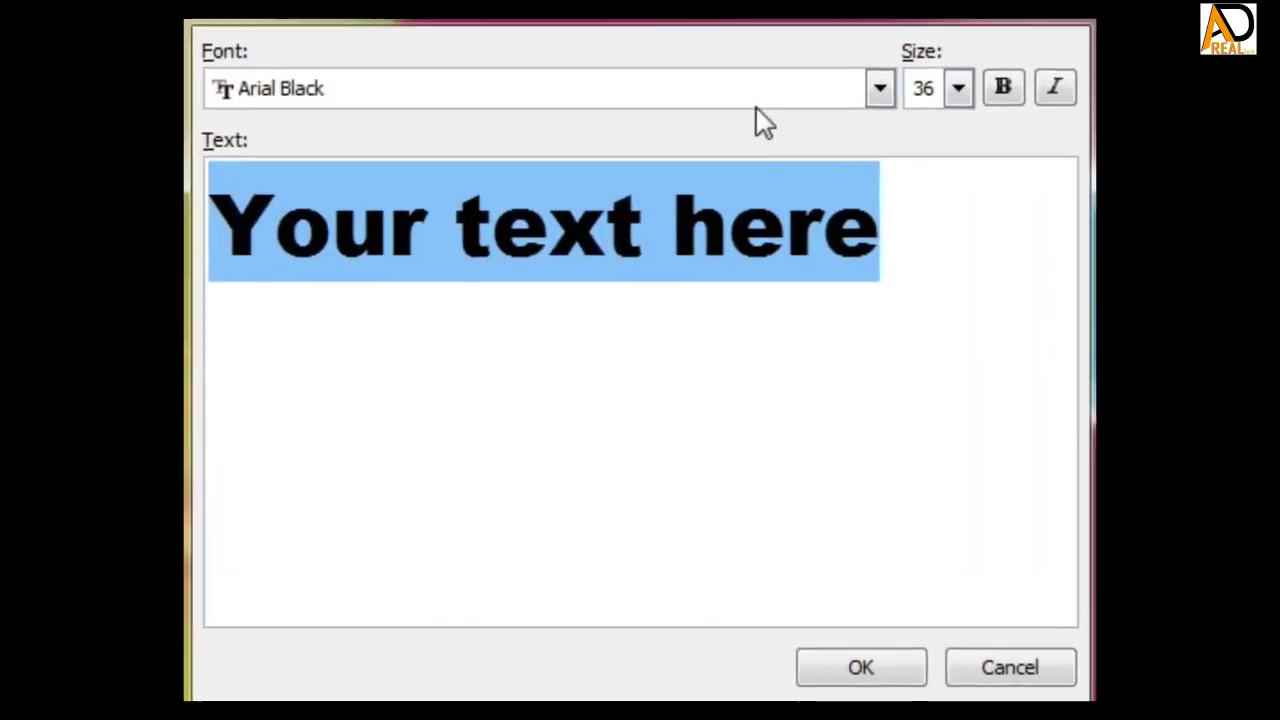
pyautogui.press('BackSpace')
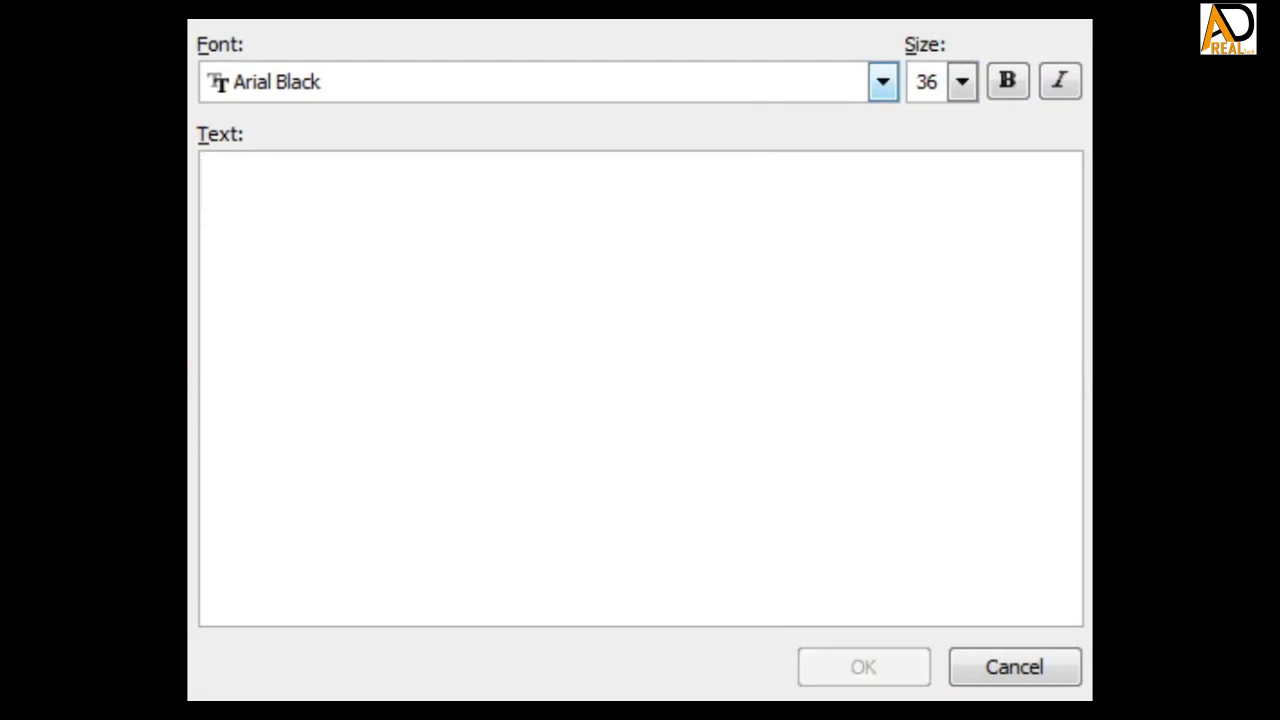
pyautogui.write('Appl')
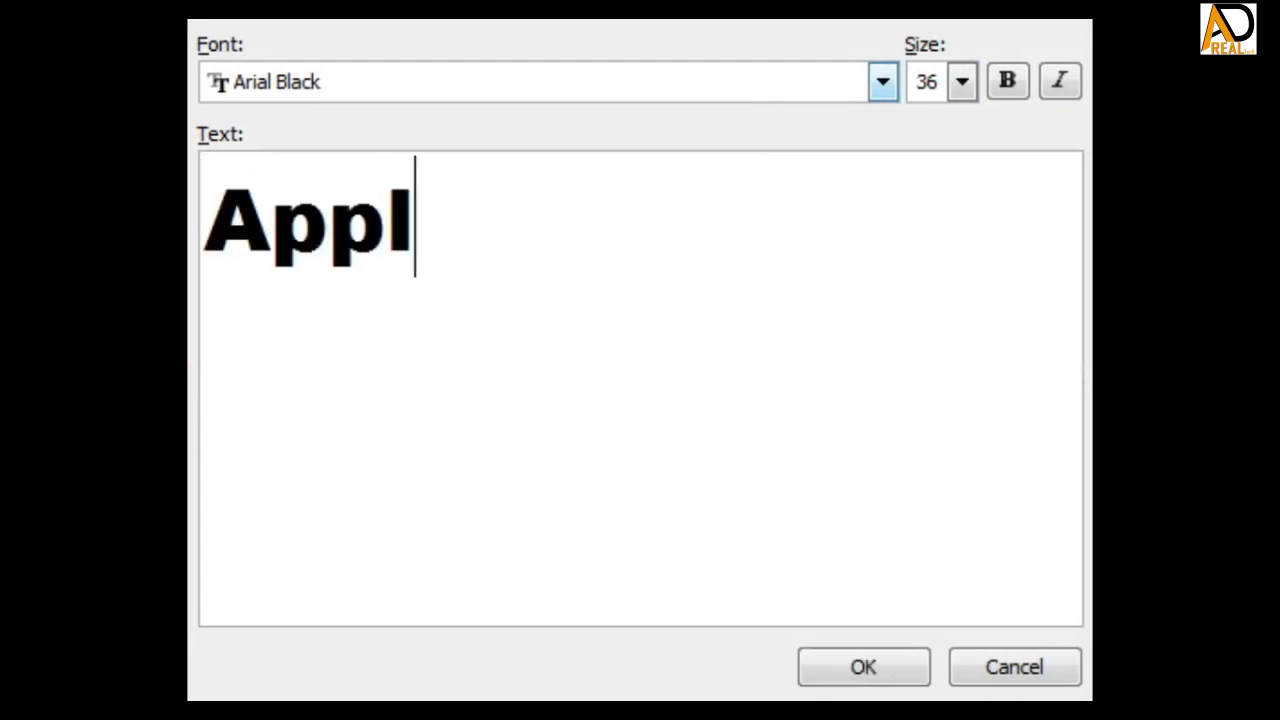
pyautogui.write('e in')
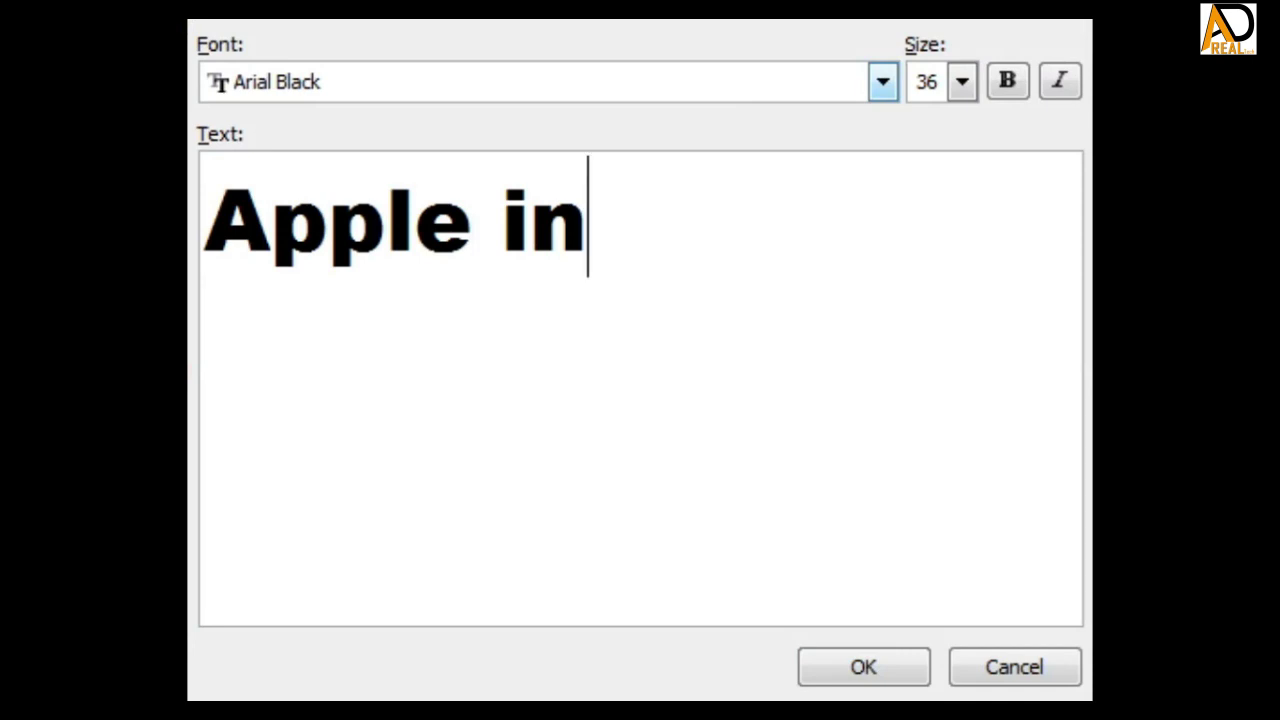
pyautogui.write(' E')
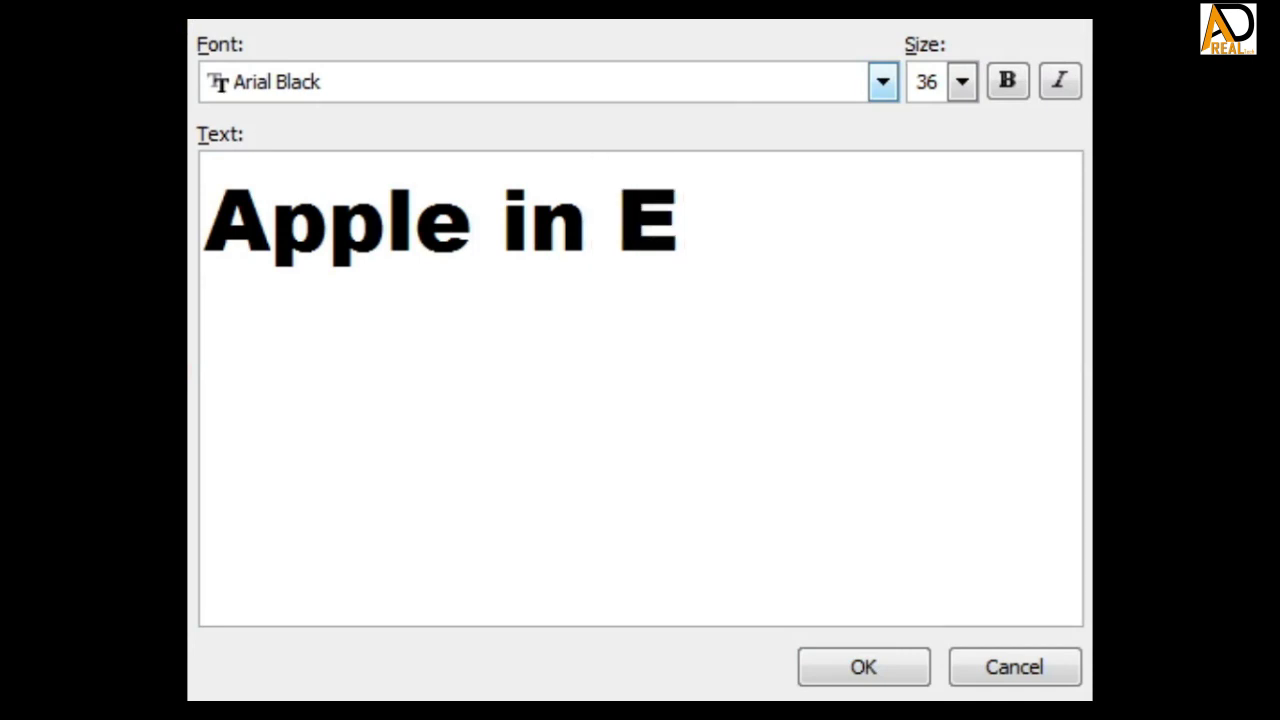
pyautogui.write('ver')
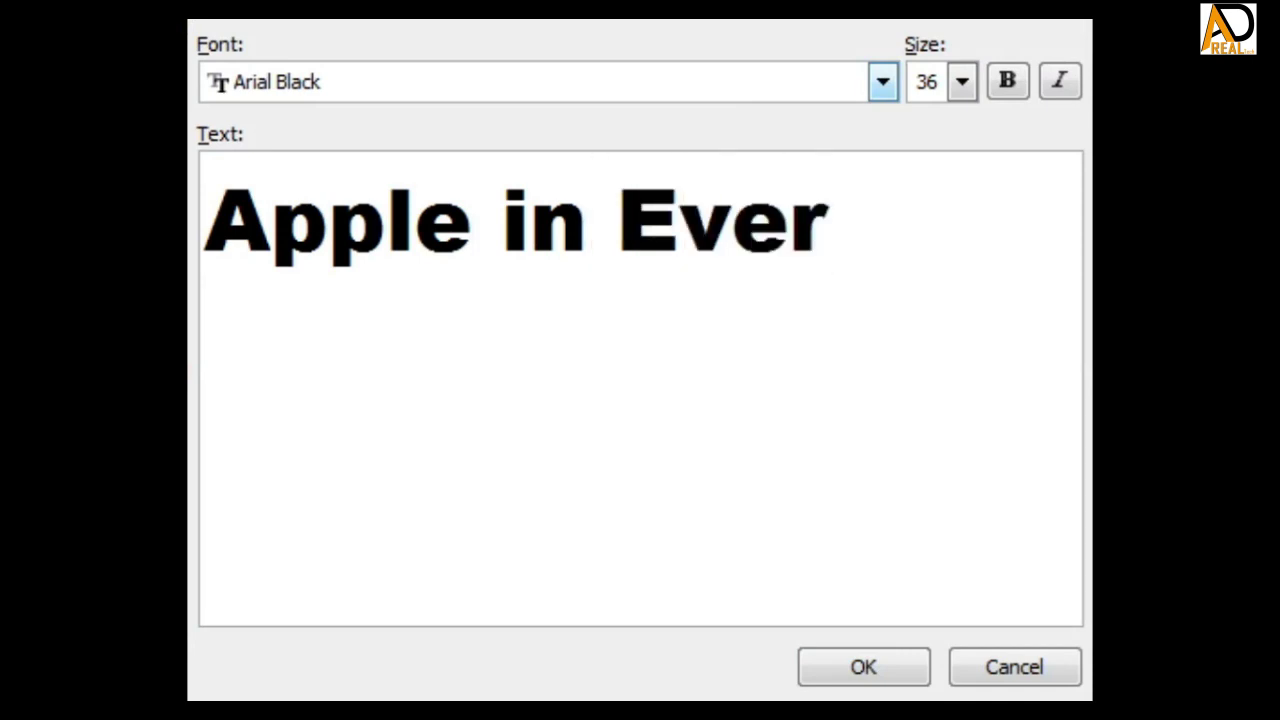
pyautogui.write('y')
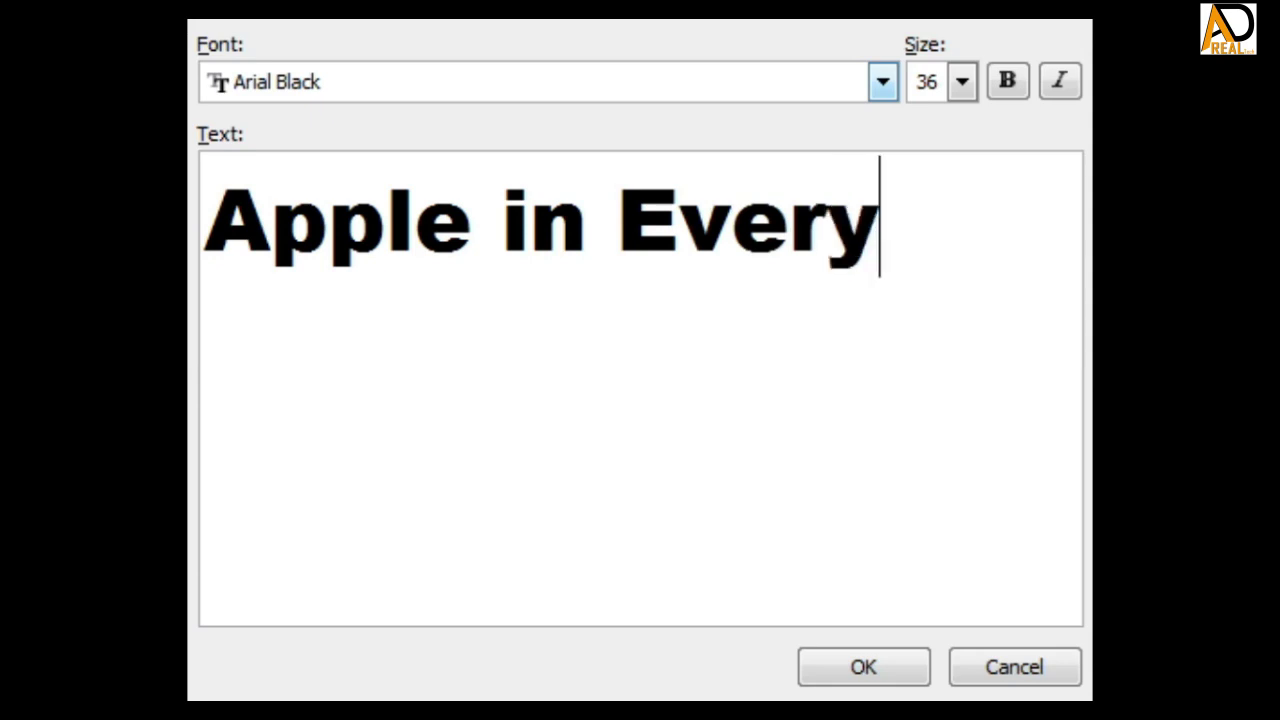
pyautogui.write('shere')
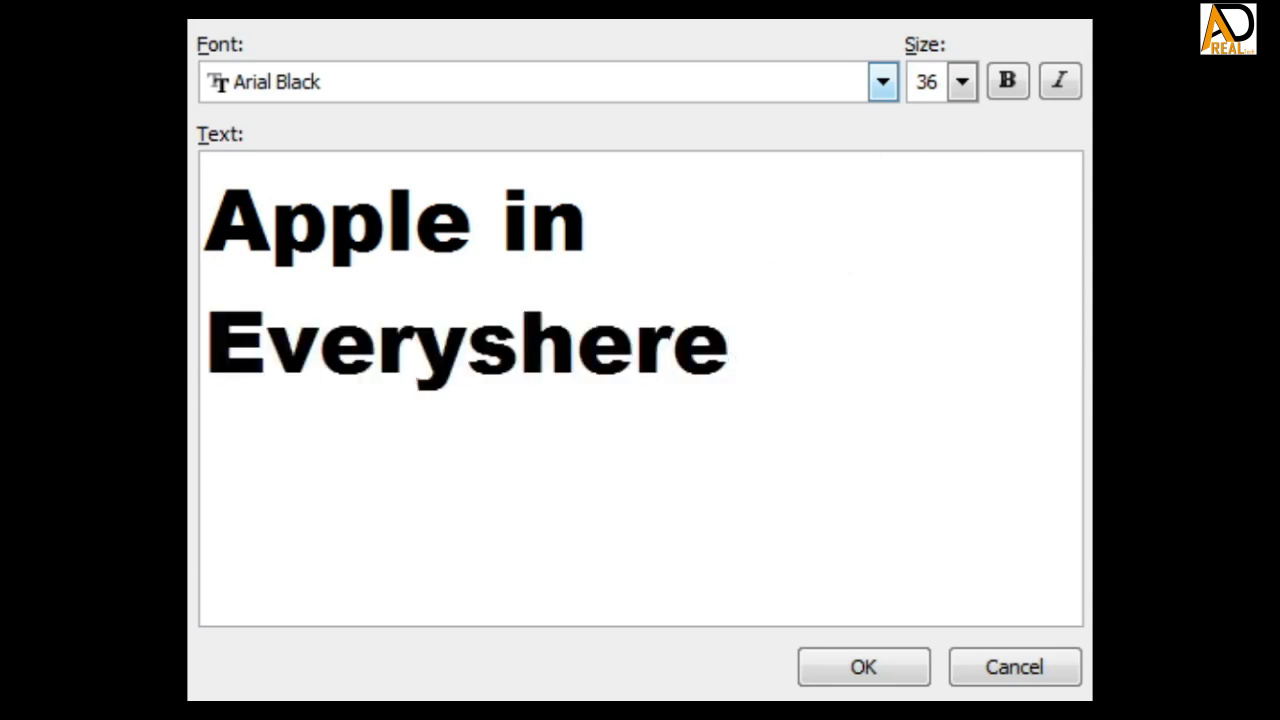
pyautogui.click(516, 345)
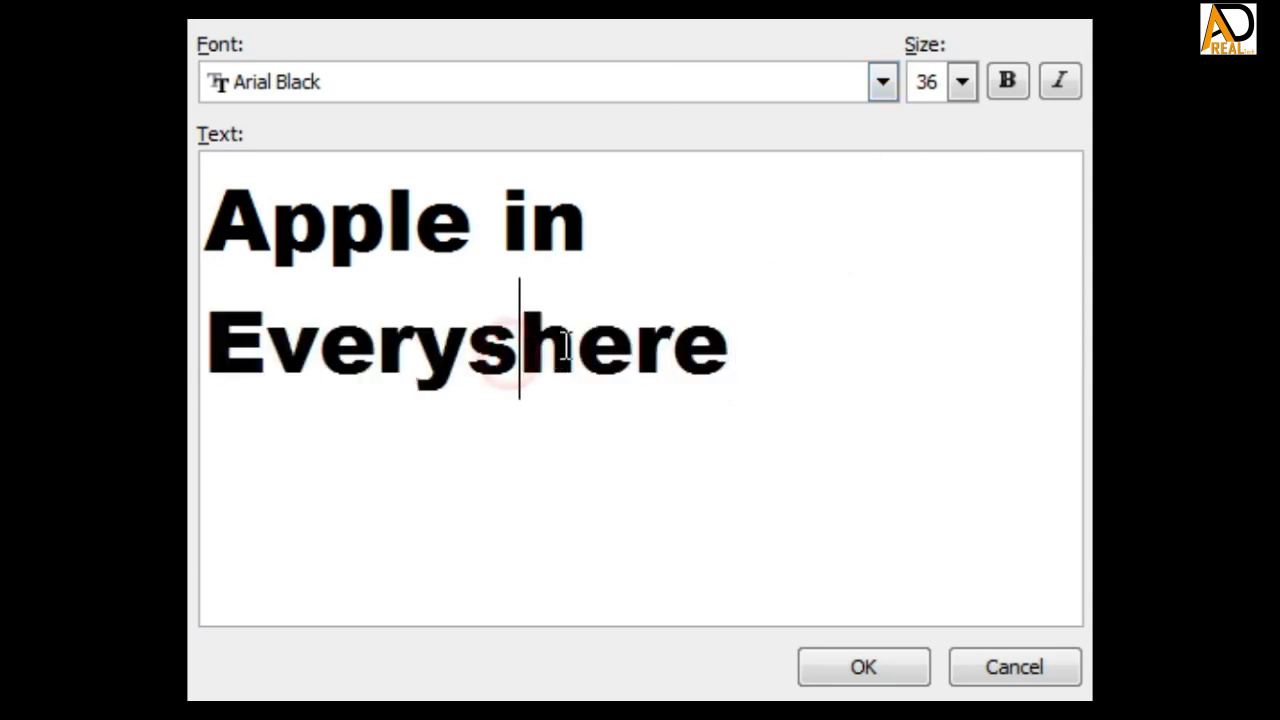
# Correct the text to 'Everywhere' and trial fonts from Bernard MT Condensed through Bikrant Bold.
pyautogui.press('BackSpace')
pyautogui.write('w')
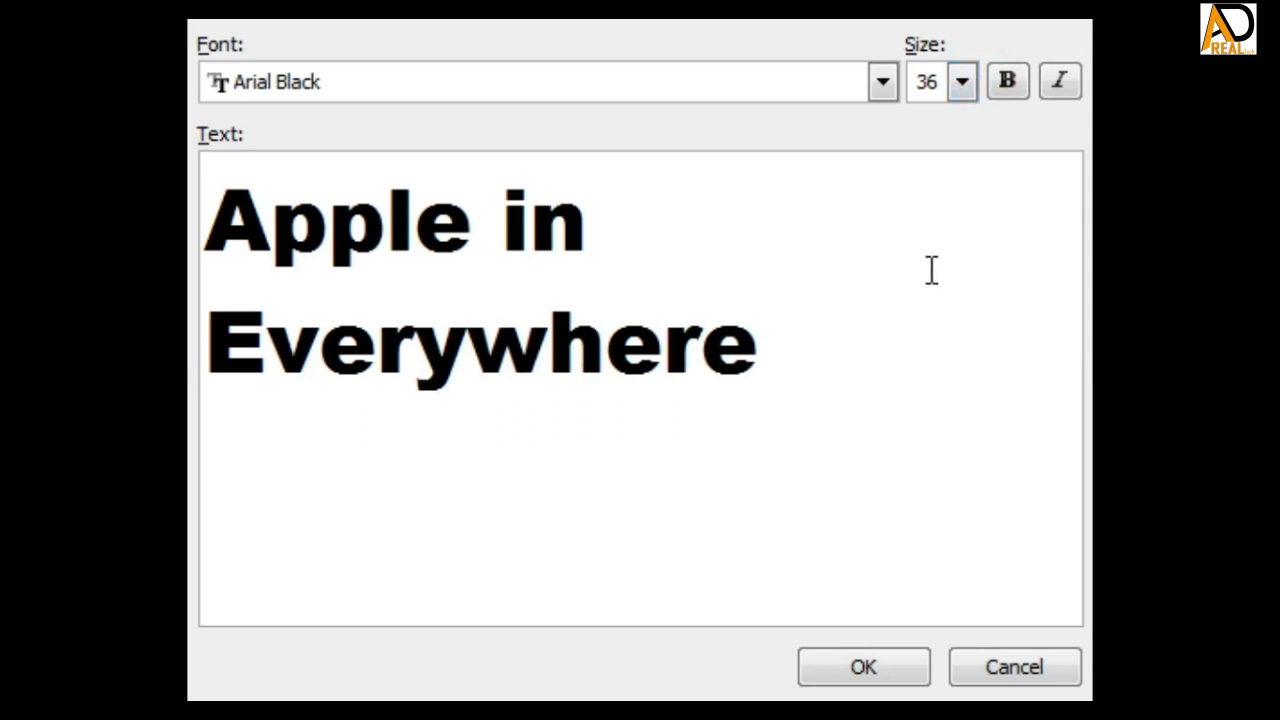
pyautogui.click(882, 82)
pyautogui.scroll(-2, 703, 171)
pyautogui.scroll(-3, 694, 200)
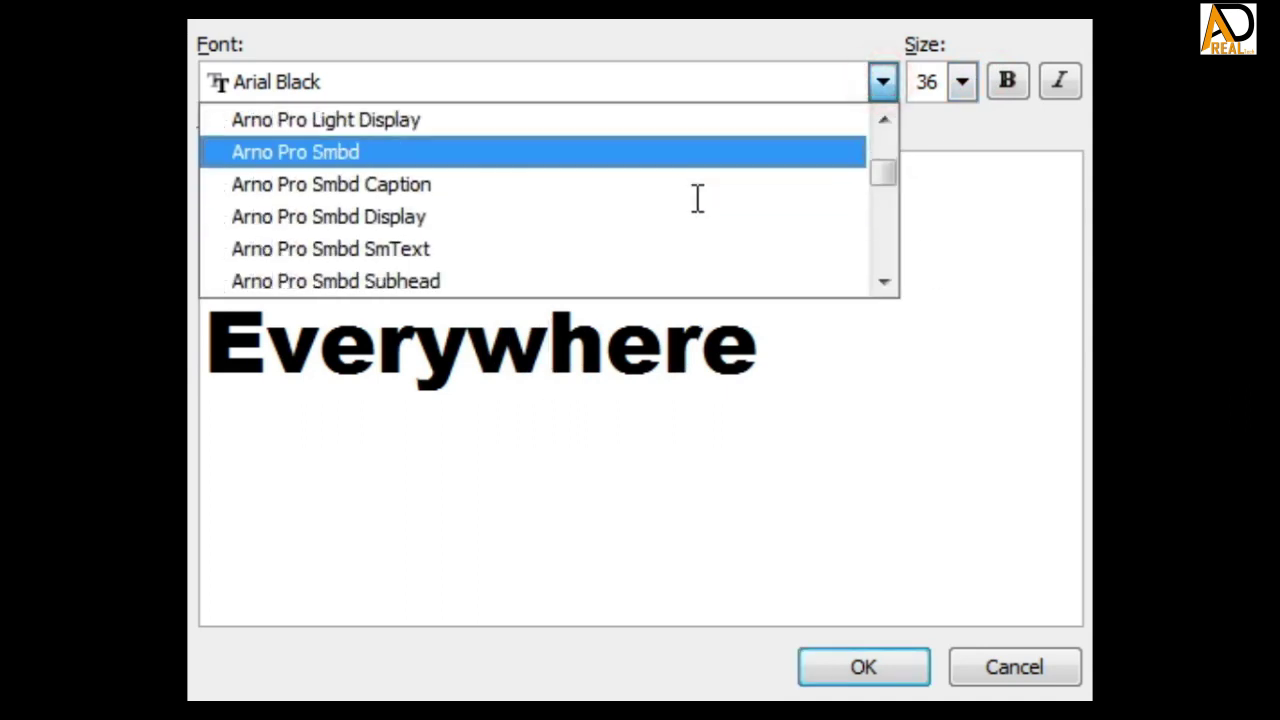
pyautogui.scroll(-5, 694, 200)
pyautogui.click(470, 249)
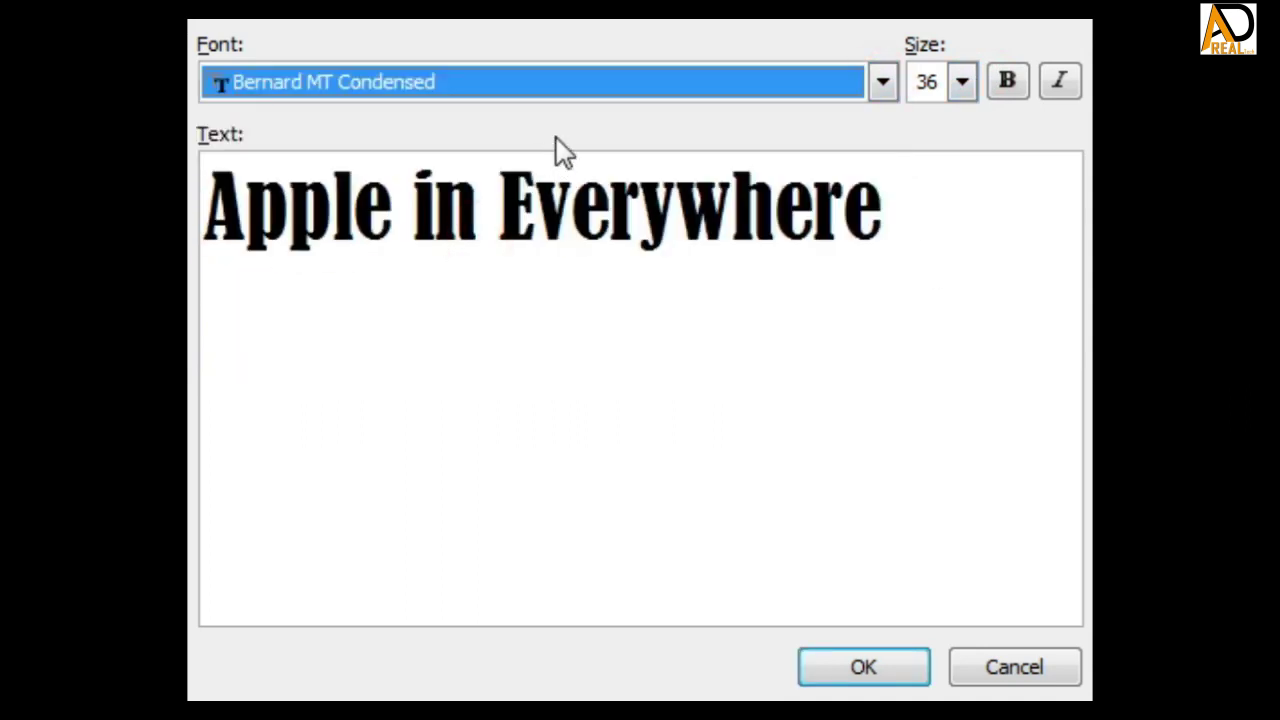
pyautogui.click(571, 83)
pyautogui.click(465, 249)
pyautogui.click(552, 80)
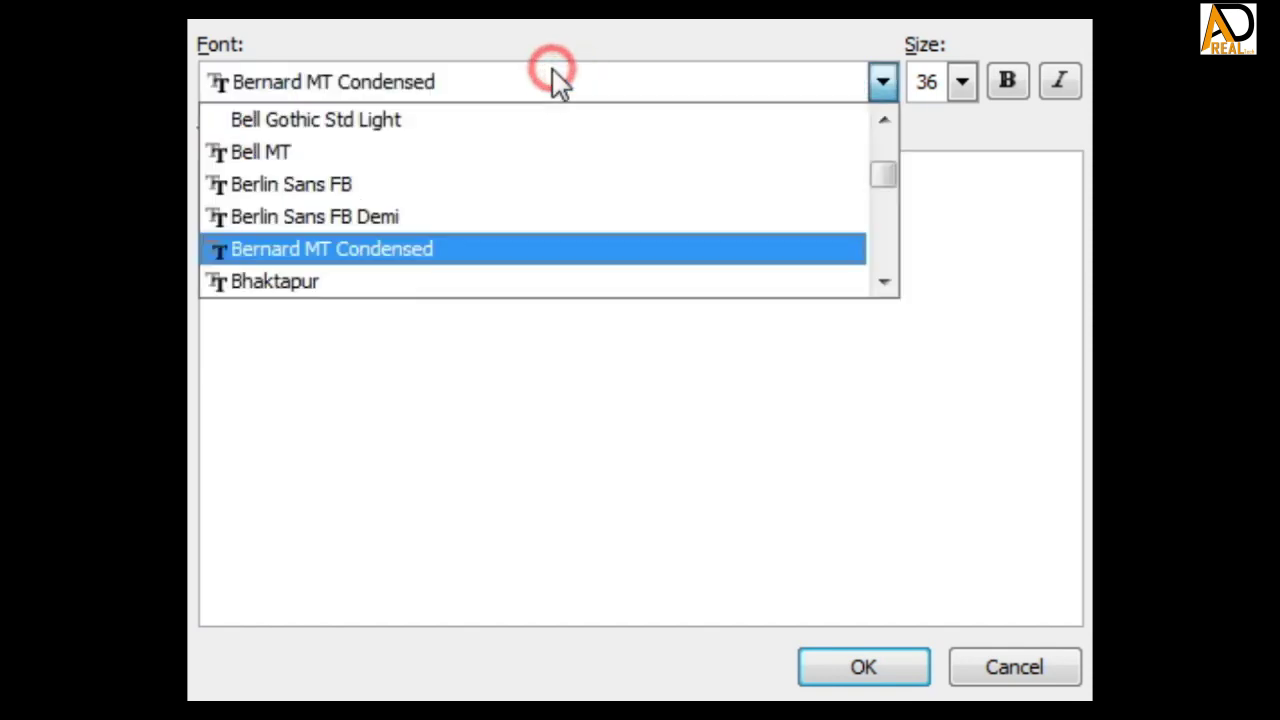
pyautogui.scroll(-1, 474, 249)
pyautogui.click(463, 247)
pyautogui.click(526, 88)
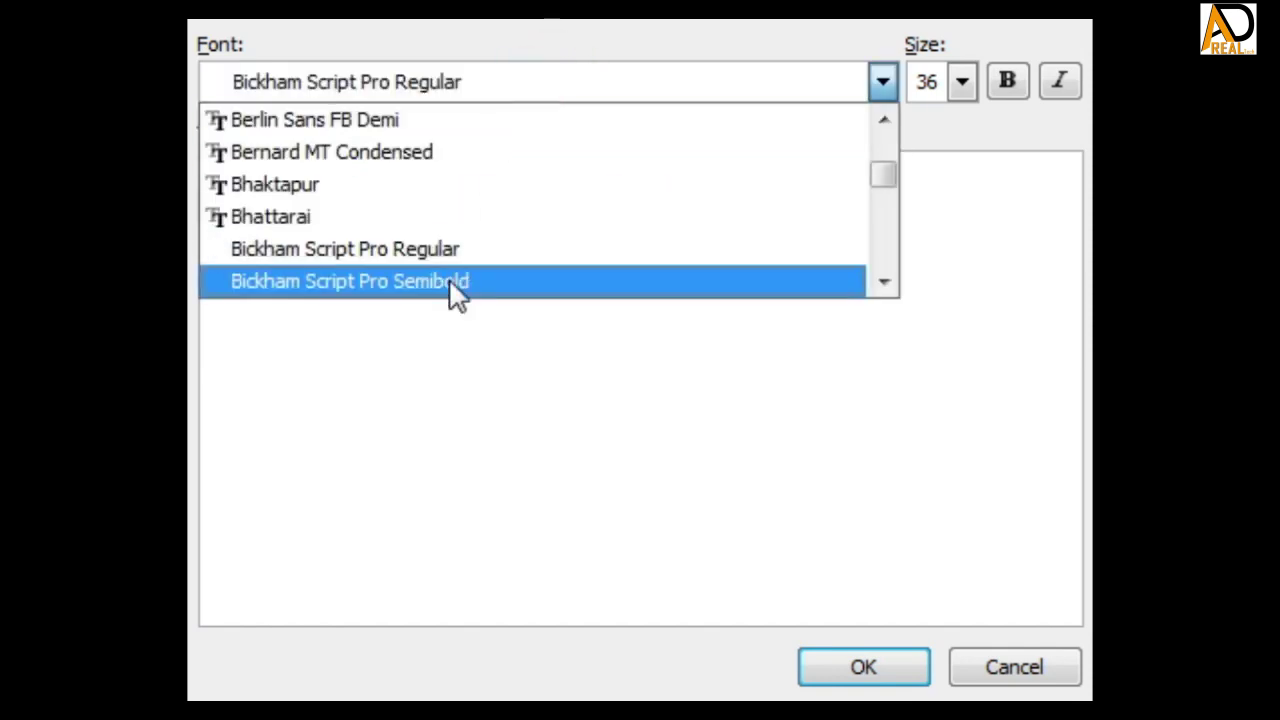
pyautogui.click(450, 283)
pyautogui.click(558, 78)
pyautogui.scroll(-1, 500, 270)
pyautogui.click(490, 249)
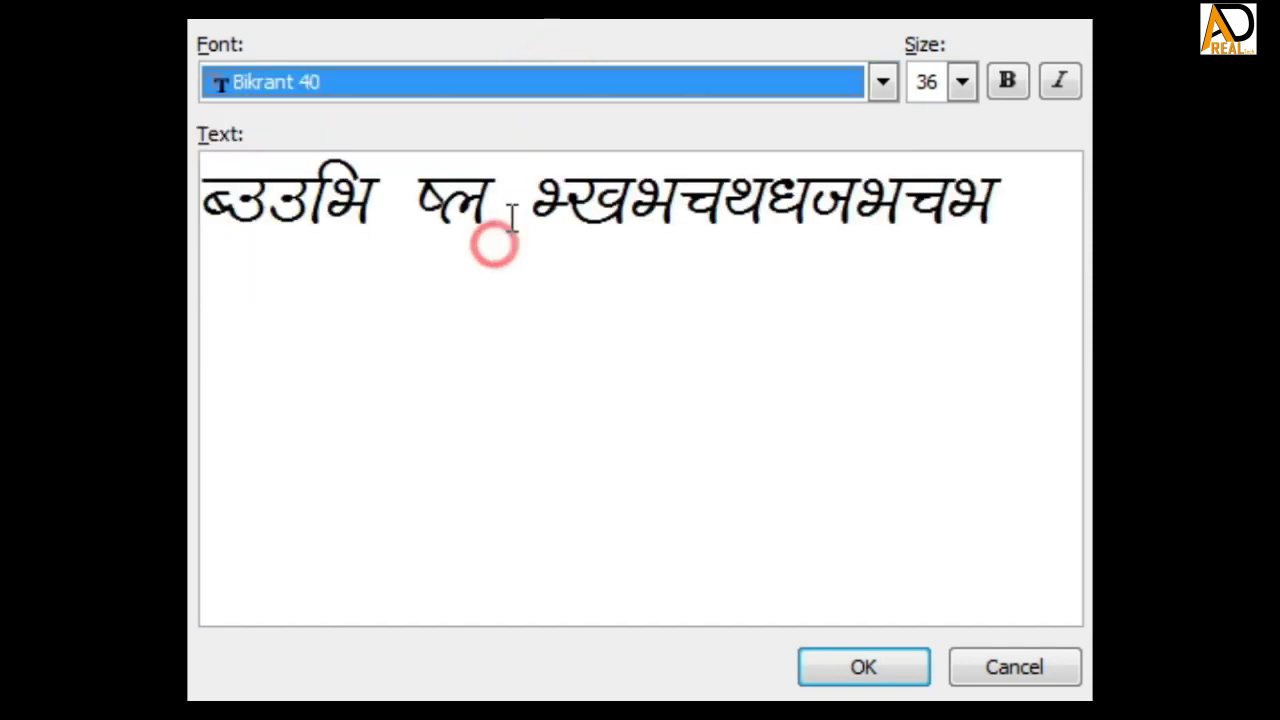
pyautogui.click(571, 85)
pyautogui.click(490, 283)
# Try further fonts, then insert the headline in italic Britannic Bold.
pyautogui.click(566, 86)
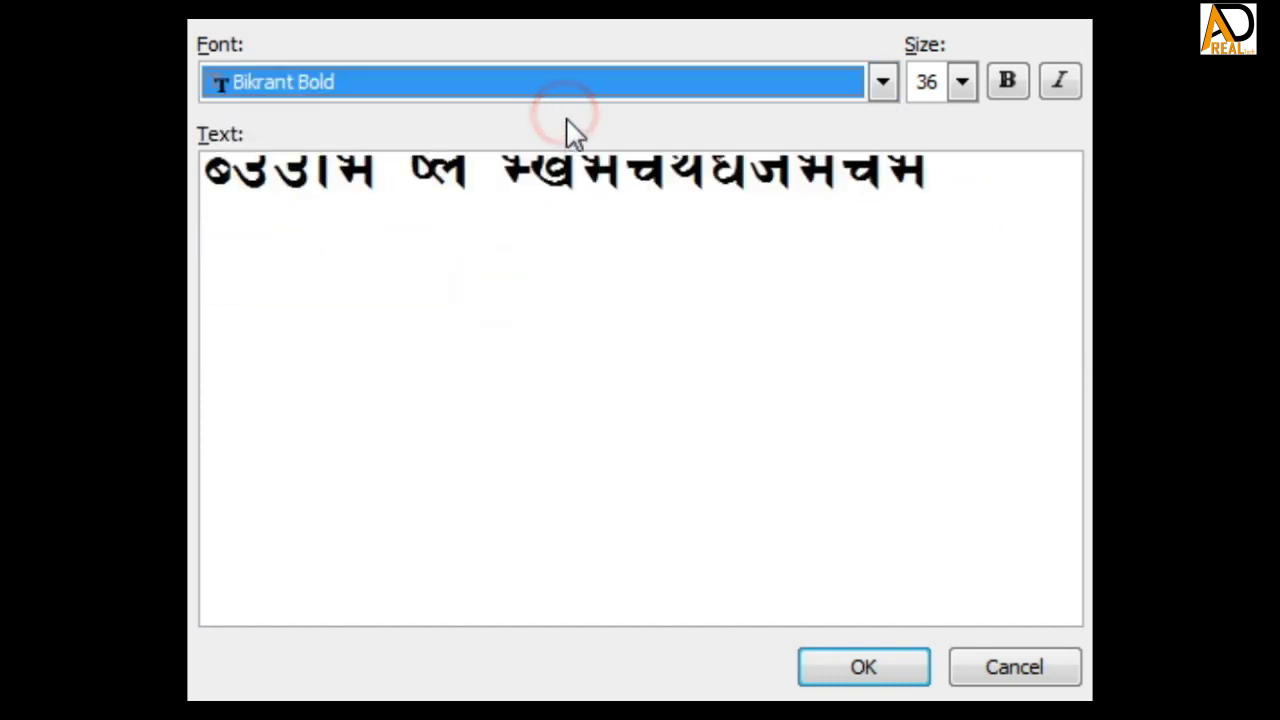
pyautogui.scroll(-1, 552, 283)
pyautogui.click(546, 272)
pyautogui.click(663, 80)
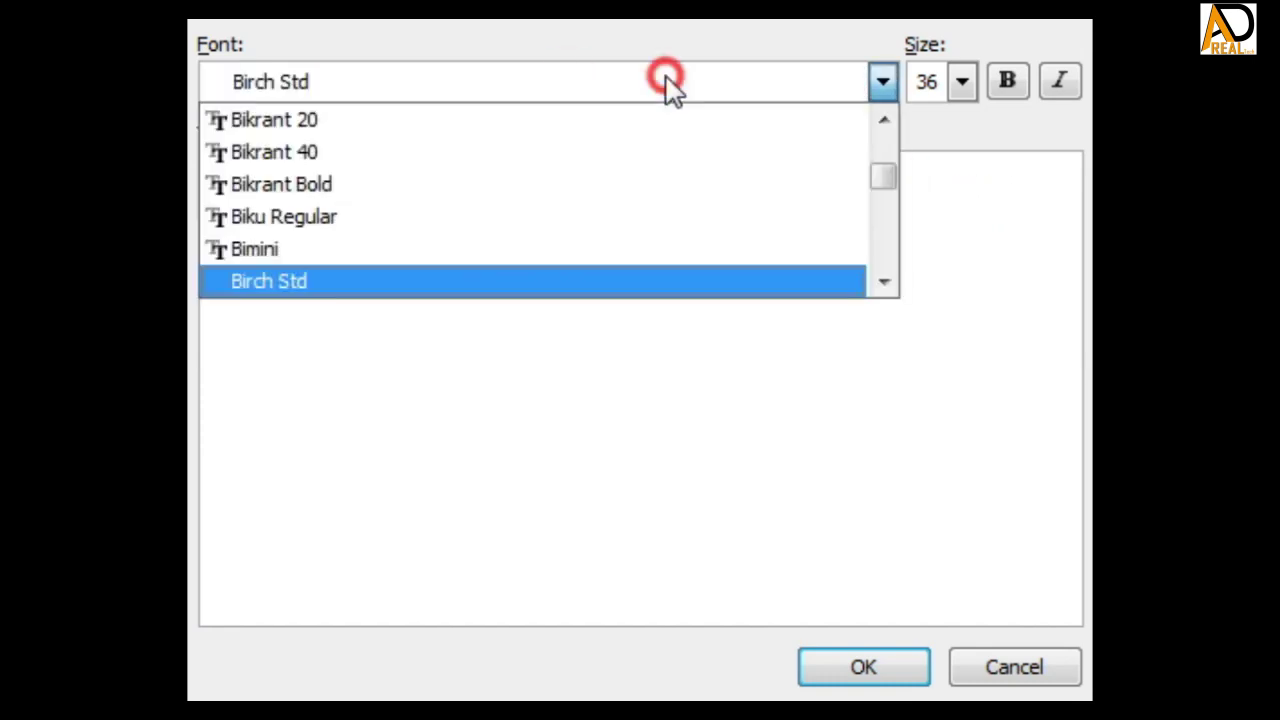
pyautogui.scroll(-1, 600, 280)
pyautogui.click(522, 243)
pyautogui.click(595, 88)
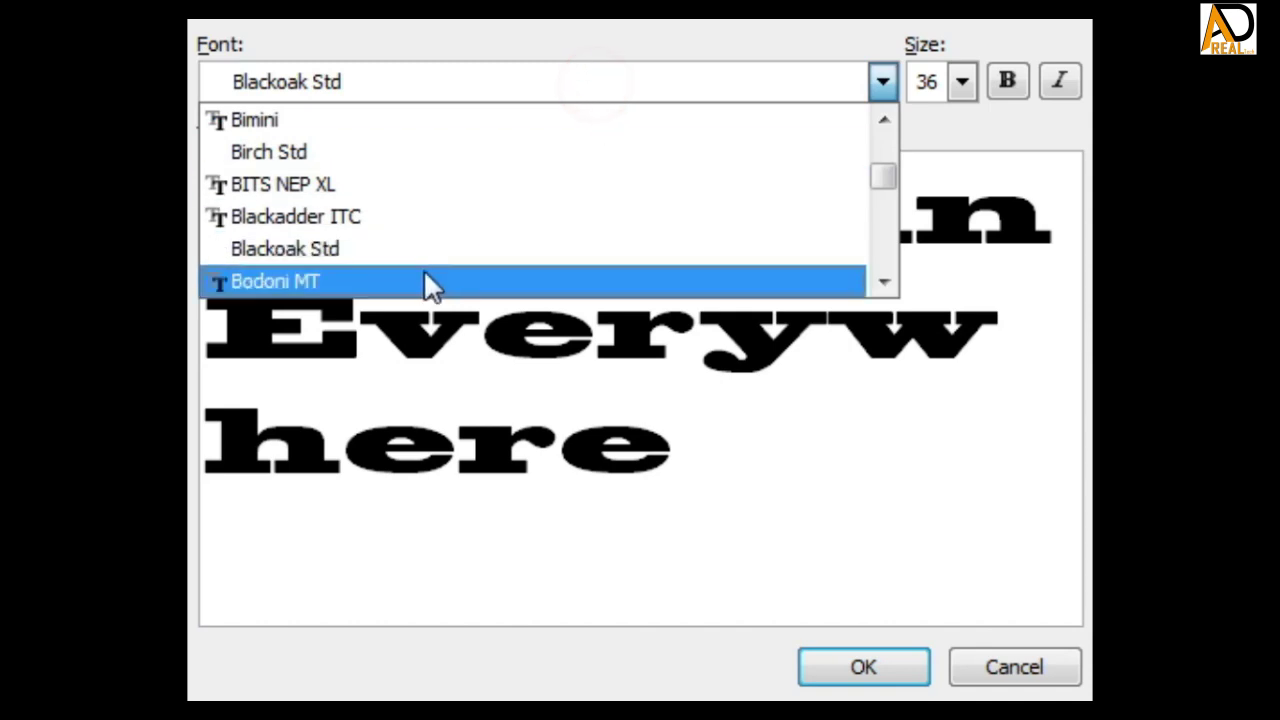
pyautogui.click(429, 283)
pyautogui.click(595, 82)
pyautogui.scroll(-1, 589, 255)
pyautogui.click(500, 245)
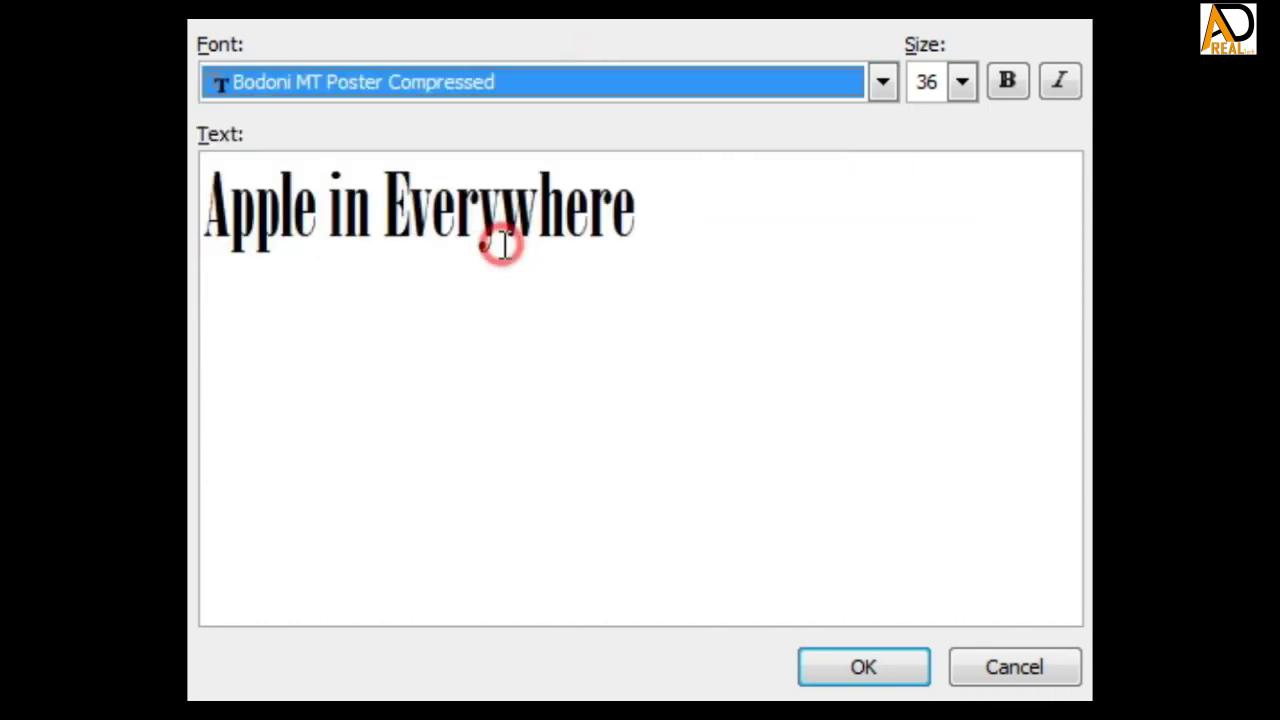
pyautogui.click(600, 88)
pyautogui.scroll(-1, 548, 248)
pyautogui.click(445, 218)
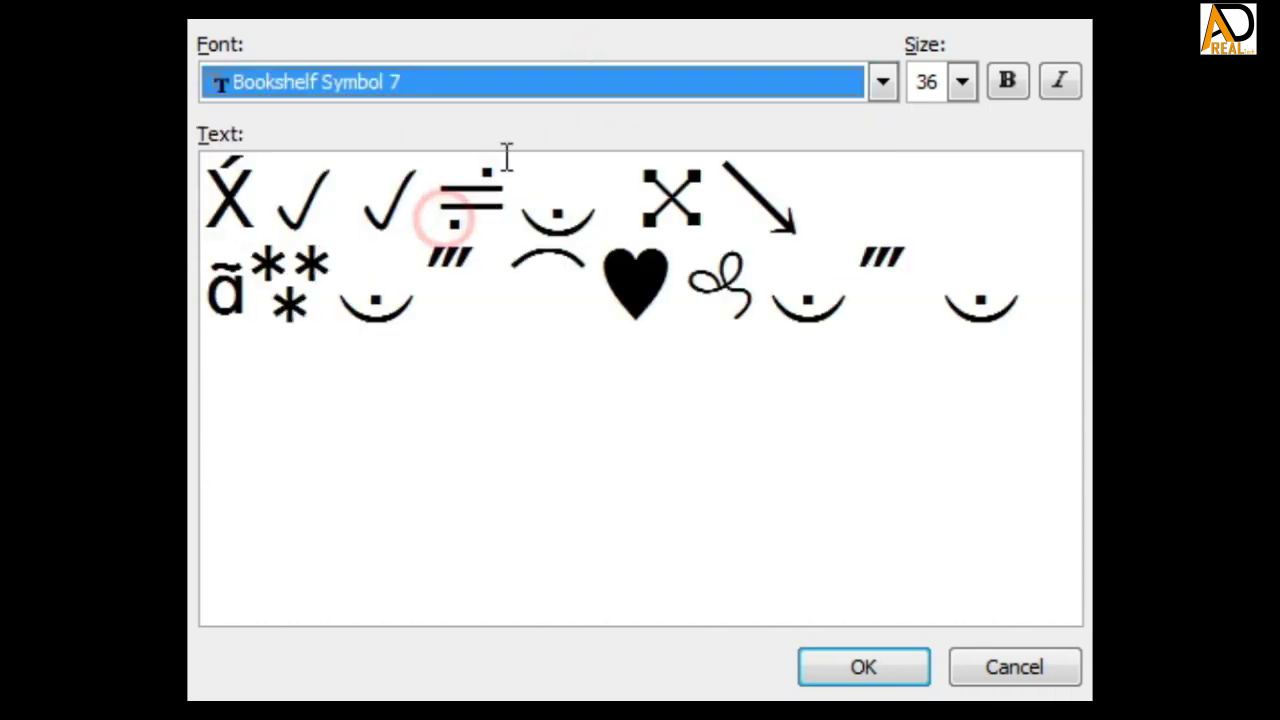
pyautogui.click(573, 82)
pyautogui.scroll(-1, 549, 211)
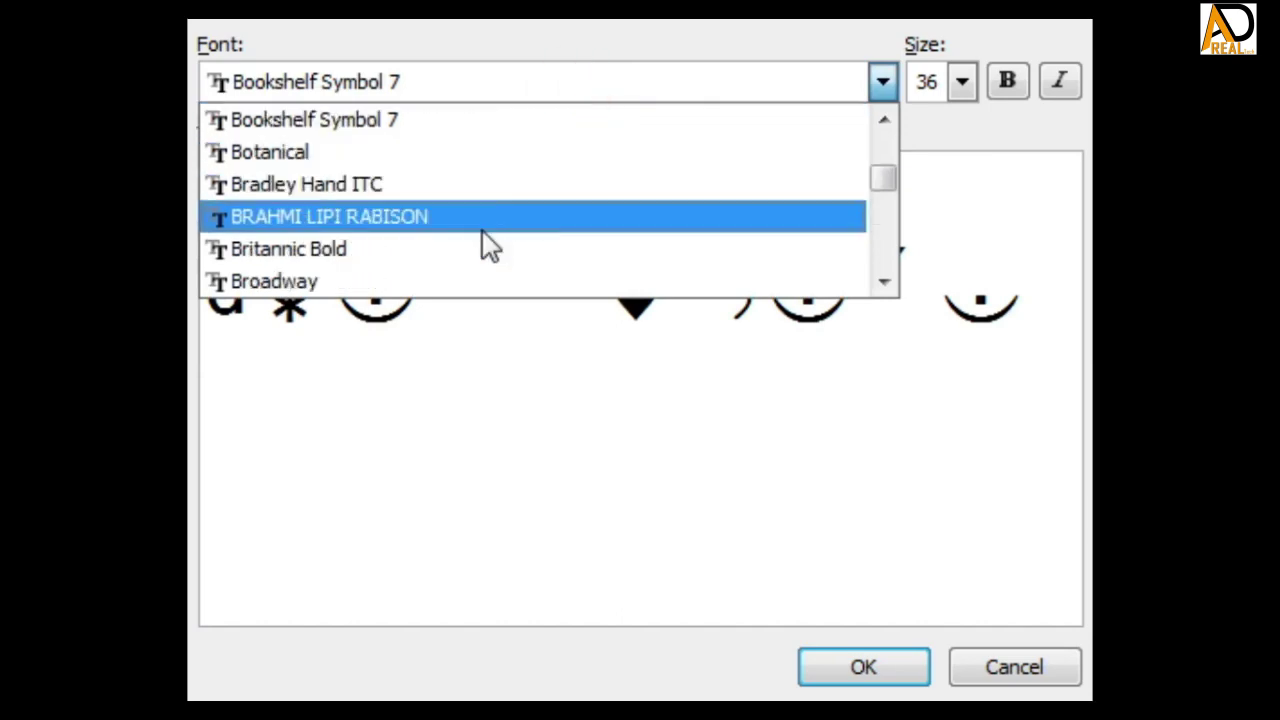
pyautogui.click(470, 260)
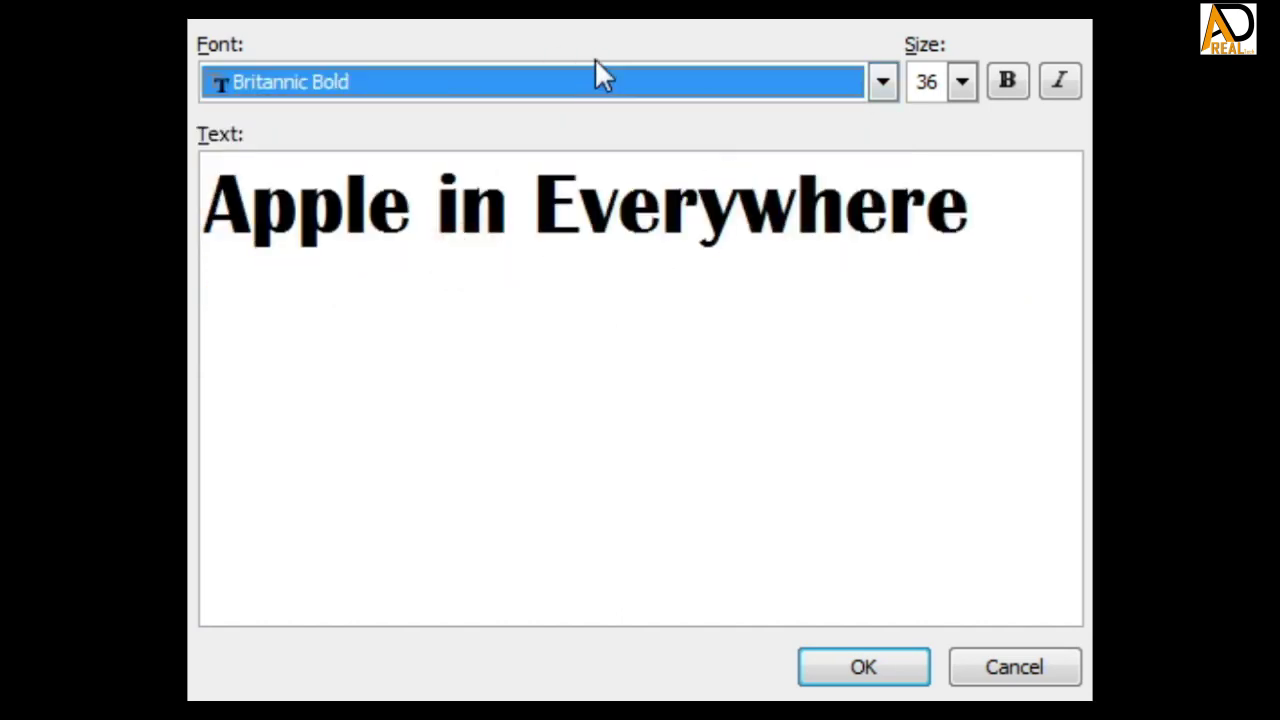
pyautogui.click(1059, 81)
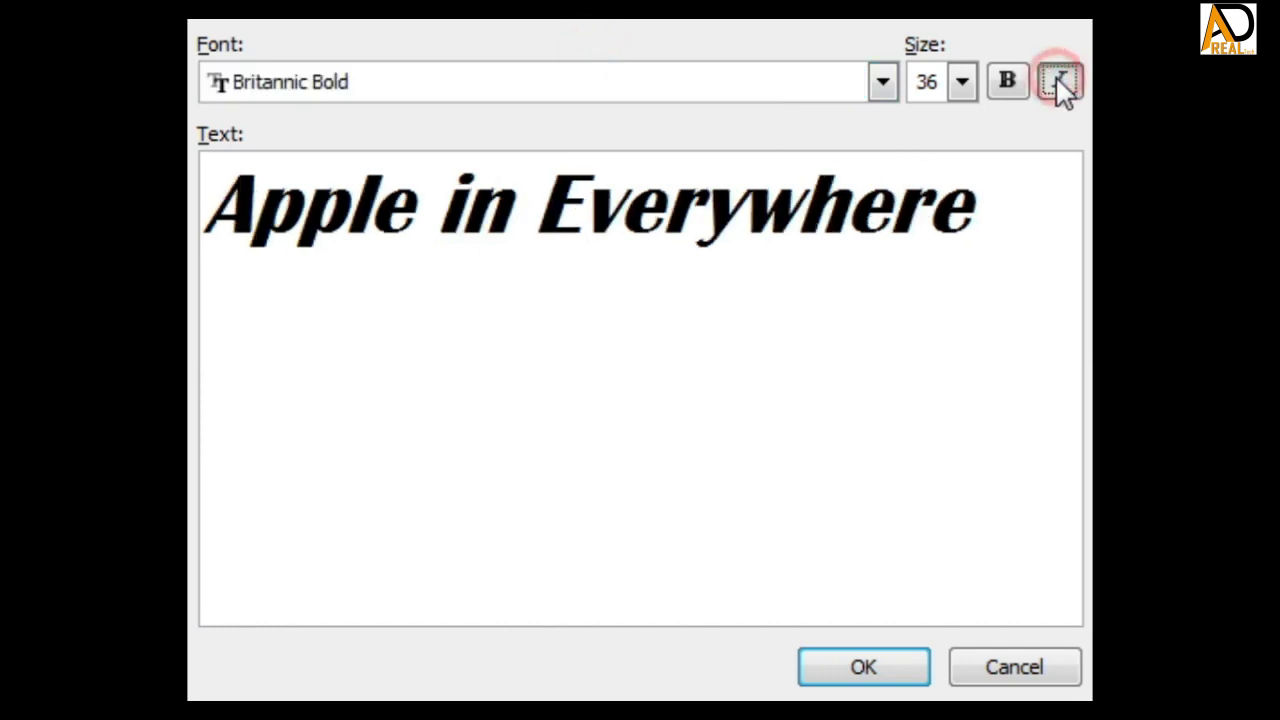
pyautogui.click(883, 684)
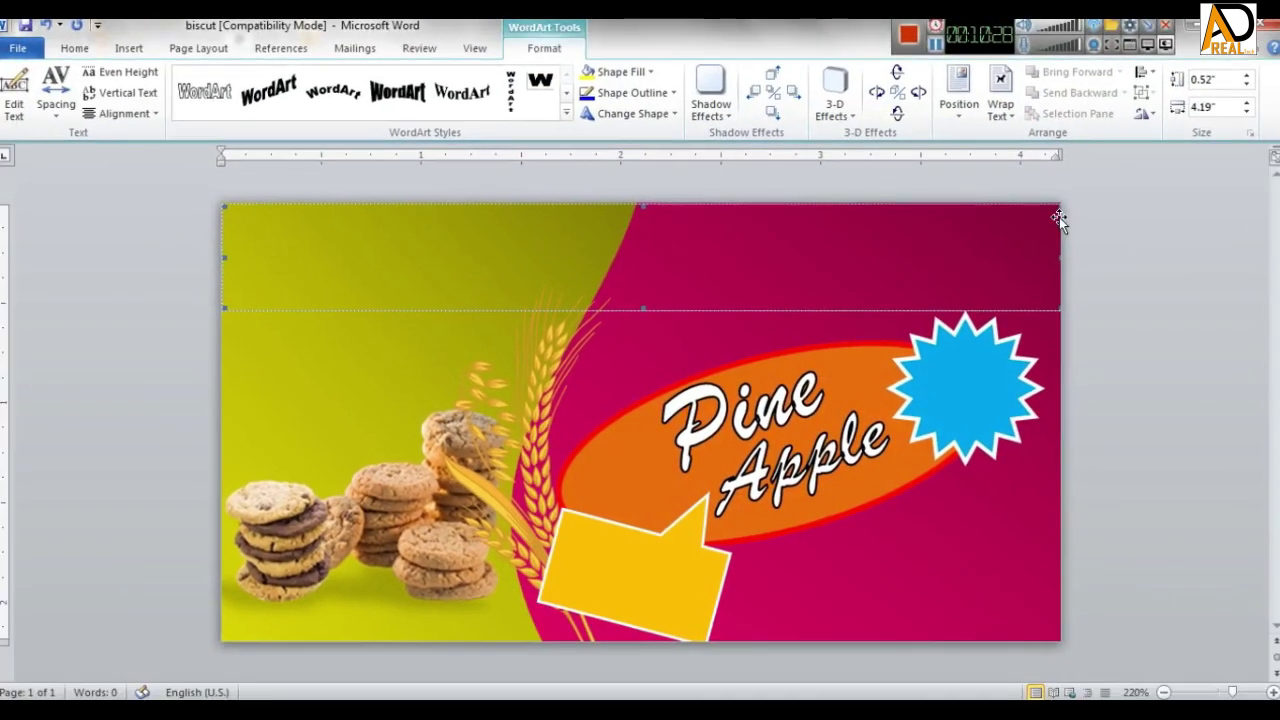
# Float the headline in front of text and move it to the top of the card.
pyautogui.click(990, 95)
pyautogui.click(741, 435)
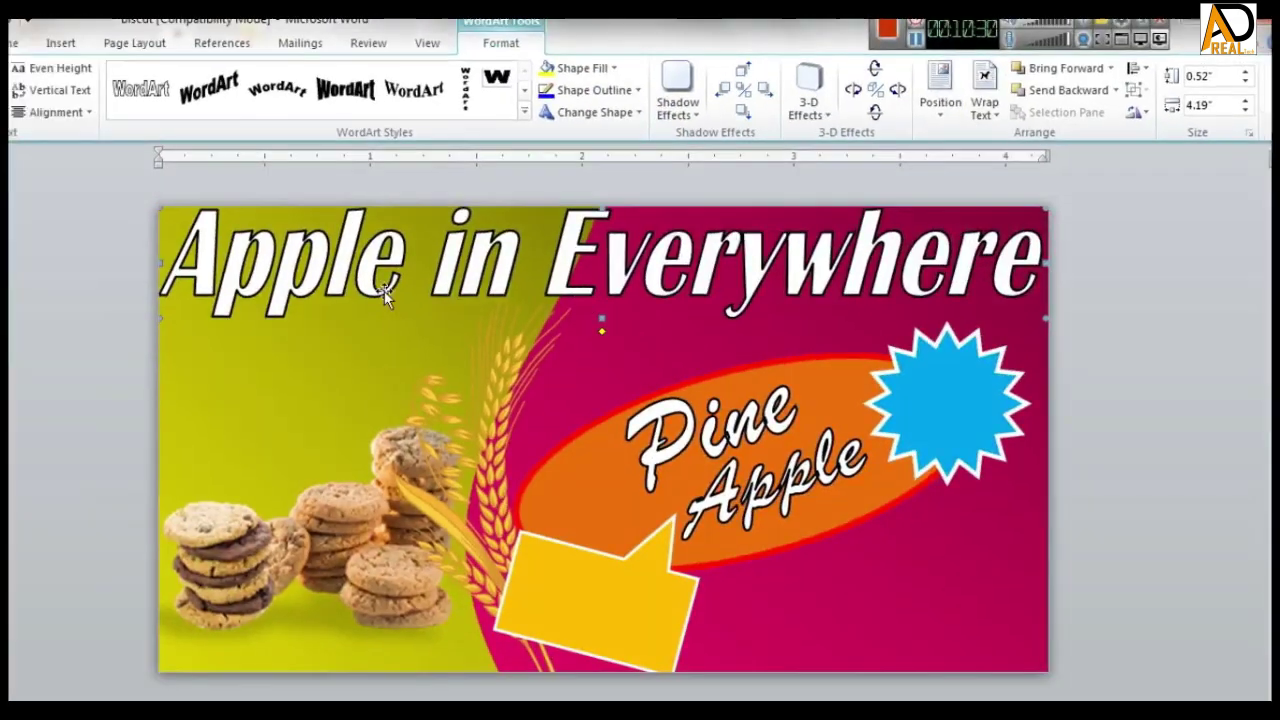
pyautogui.moveTo(346, 329); pyautogui.dragTo(340, 368)
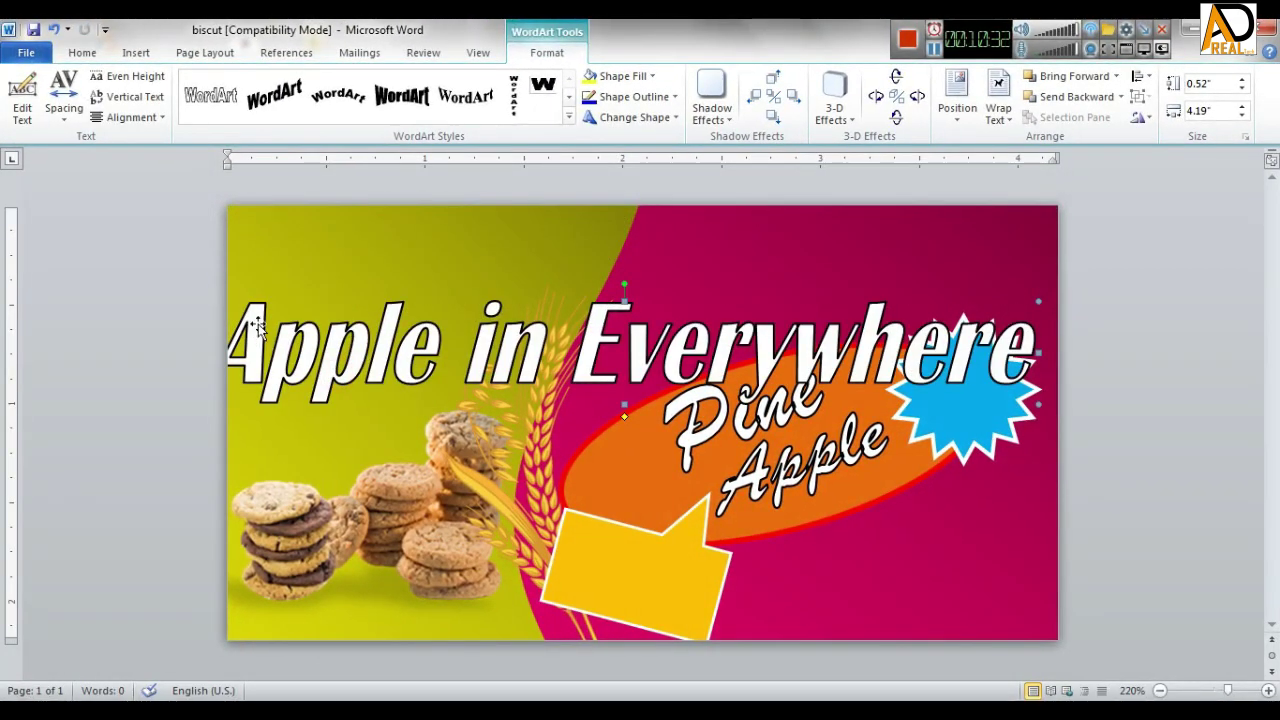
pyautogui.moveTo(258, 328); pyautogui.dragTo(325, 357)
pyautogui.moveTo(260, 308); pyautogui.dragTo(440, 352)
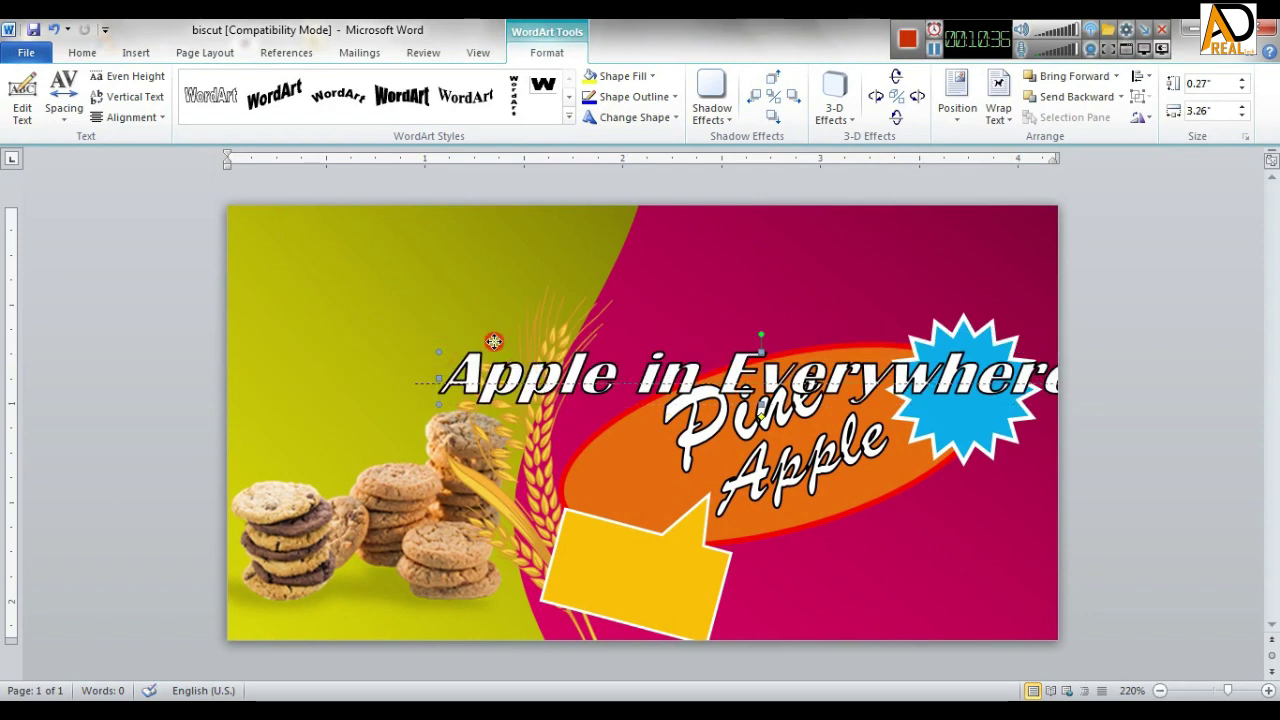
pyautogui.moveTo(386, 250); pyautogui.dragTo(393, 250)
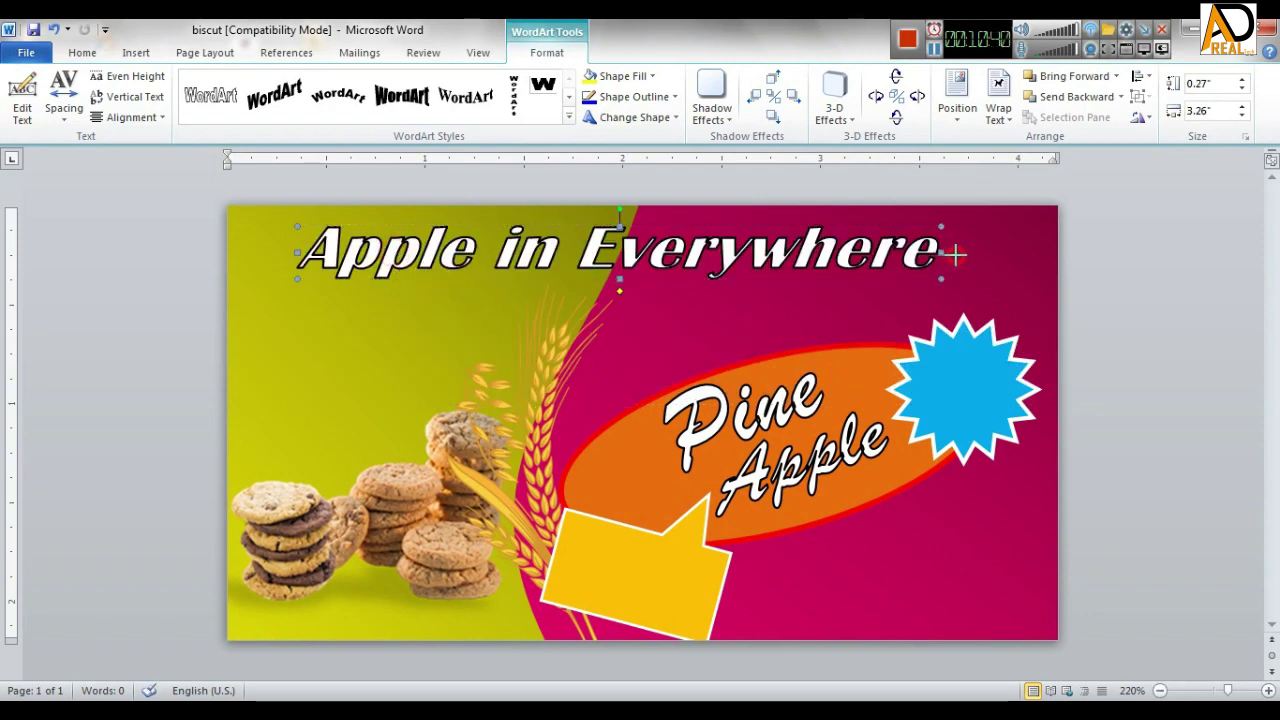
# Resize the headline to 0.23" × 3.37" across the top edge and nudge it into place.
pyautogui.moveTo(963, 255); pyautogui.dragTo(968, 253)
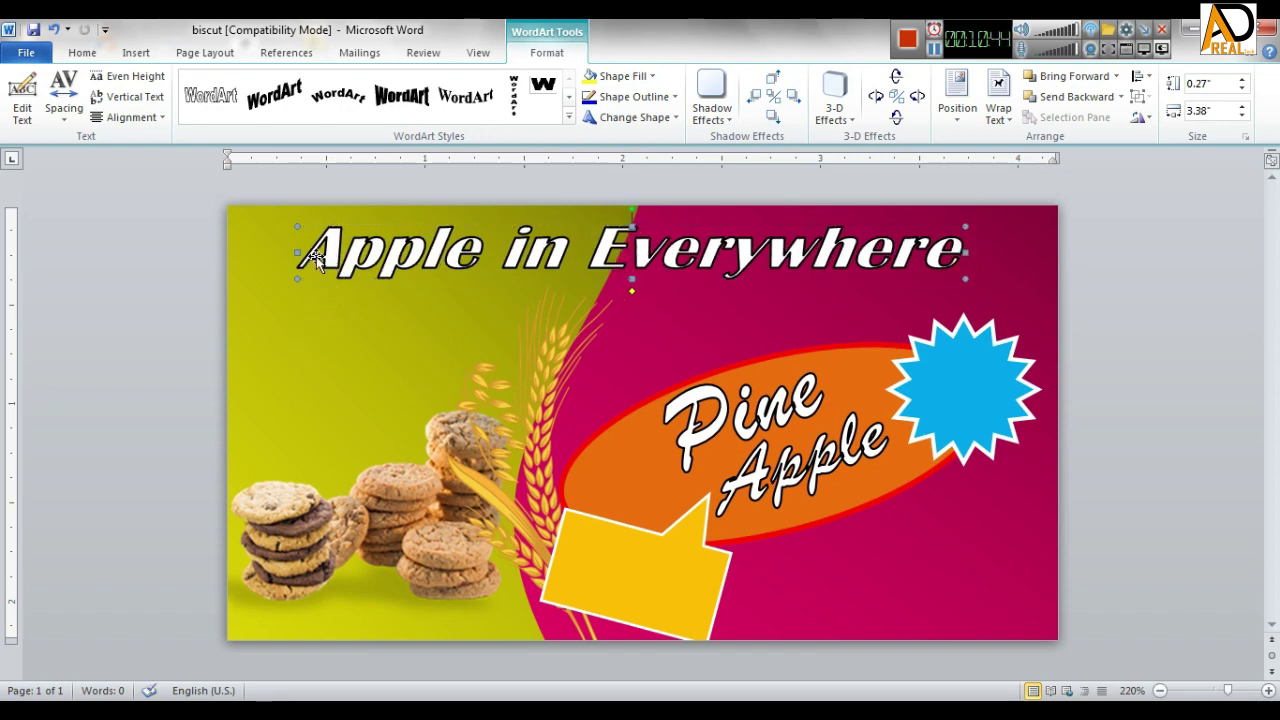
pyautogui.moveTo(265, 255); pyautogui.dragTo(258, 253)
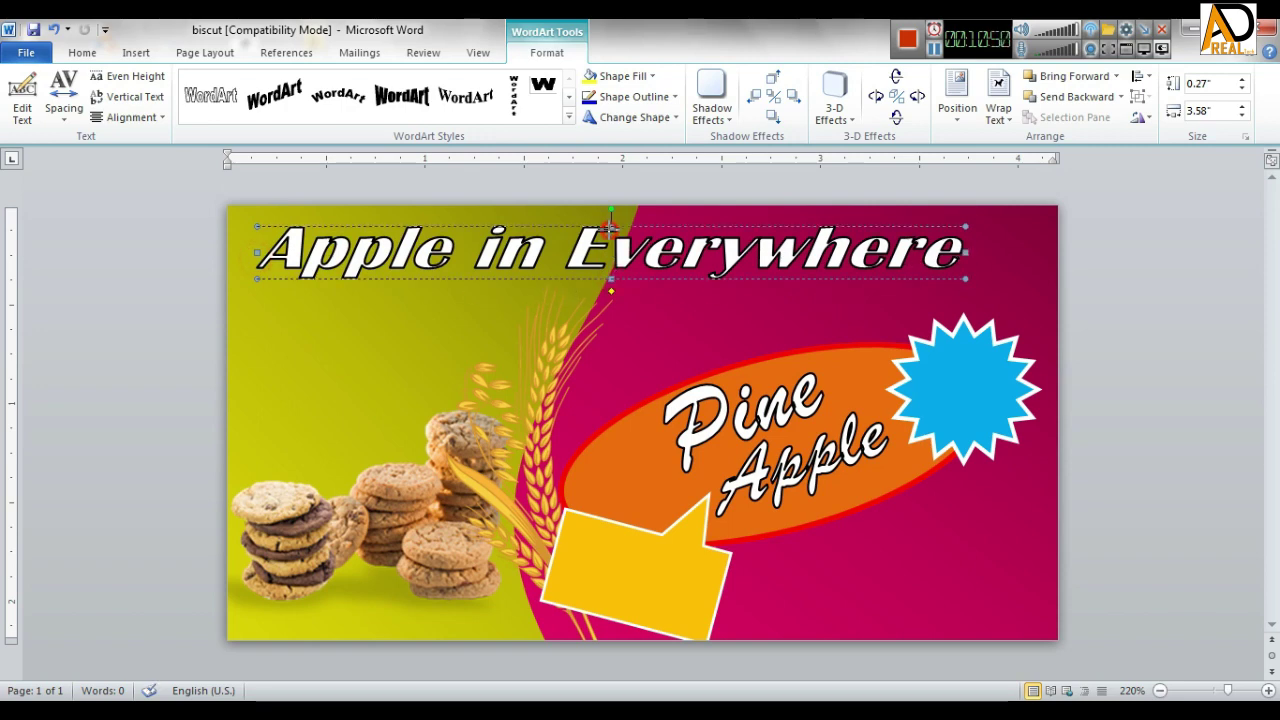
pyautogui.moveTo(610, 228); pyautogui.dragTo(609, 235)
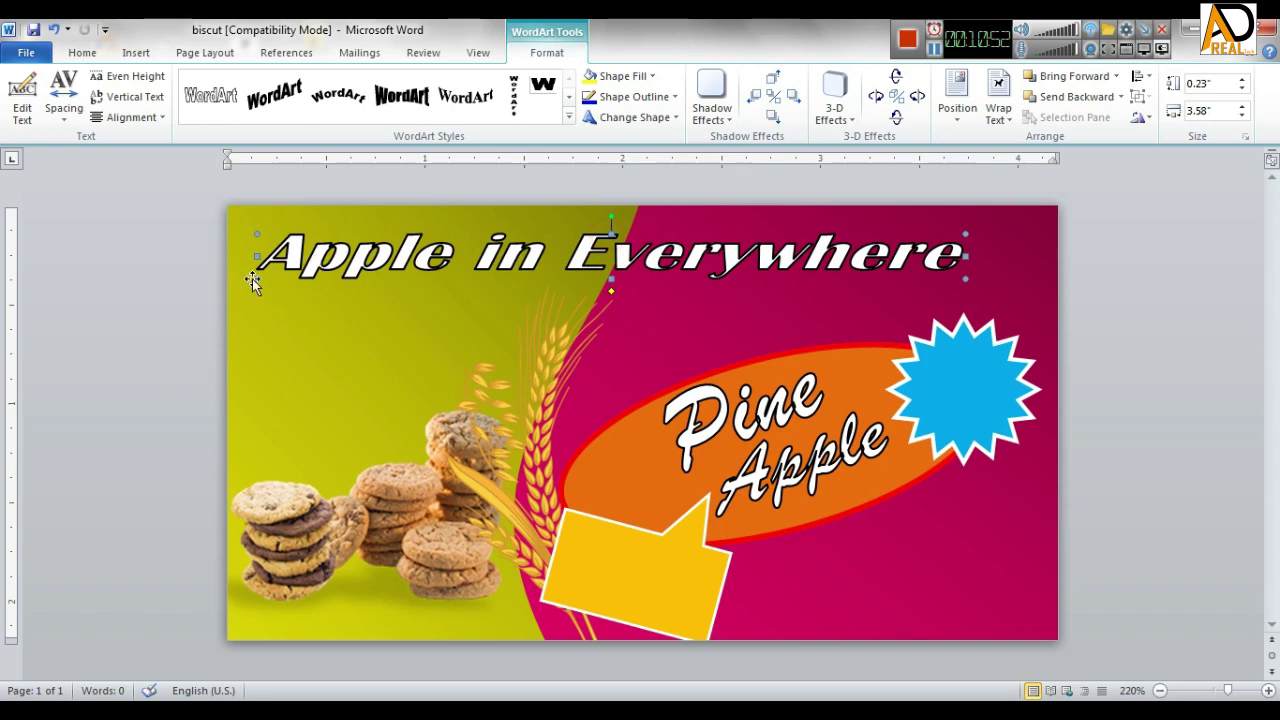
pyautogui.moveTo(297, 278); pyautogui.dragTo(297, 279)
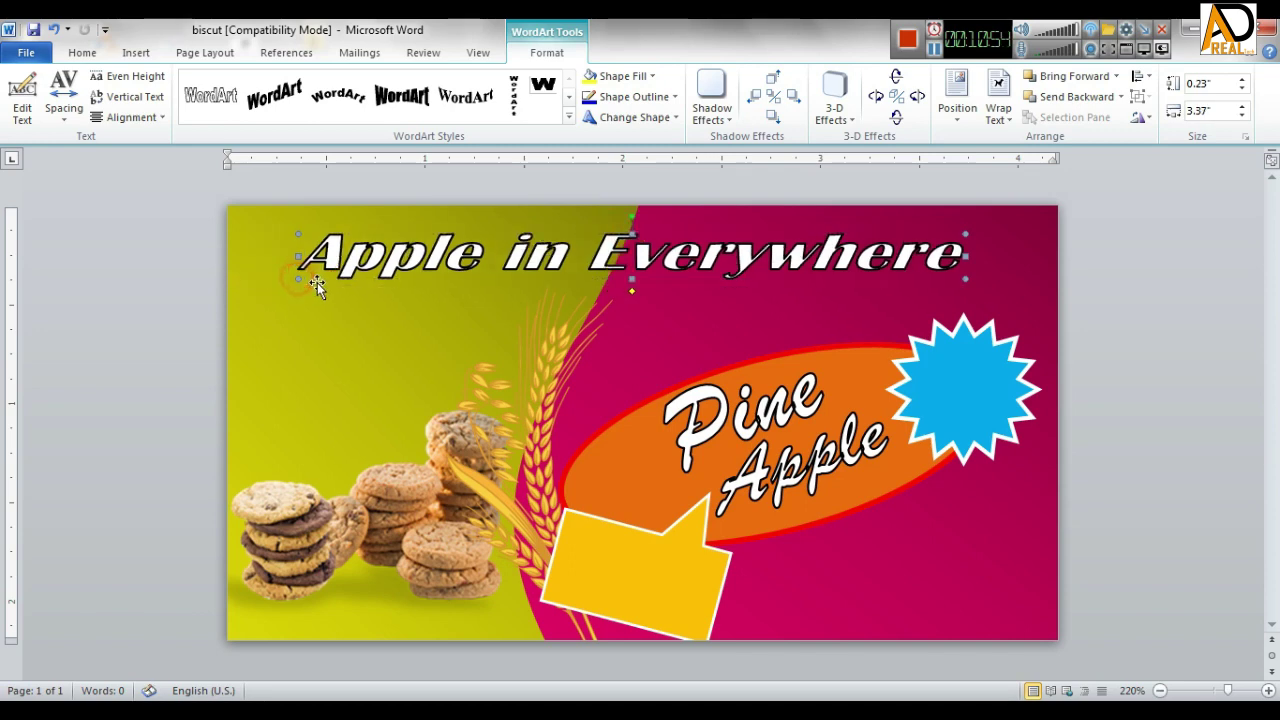
pyautogui.press('Left')
pyautogui.press('Left')
pyautogui.press('Left')
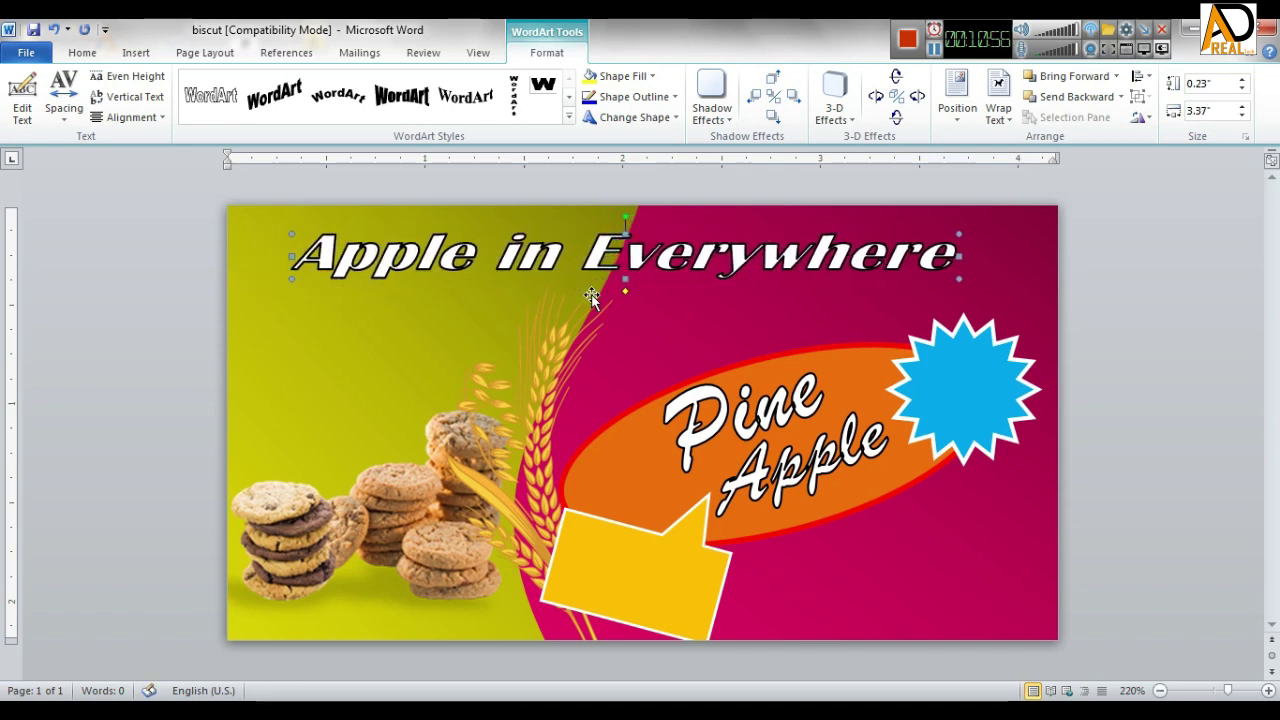
pyautogui.press('Up')
# Fill the headline letters with golden orange and bring up the outline weight options.
pyautogui.click(625, 76)
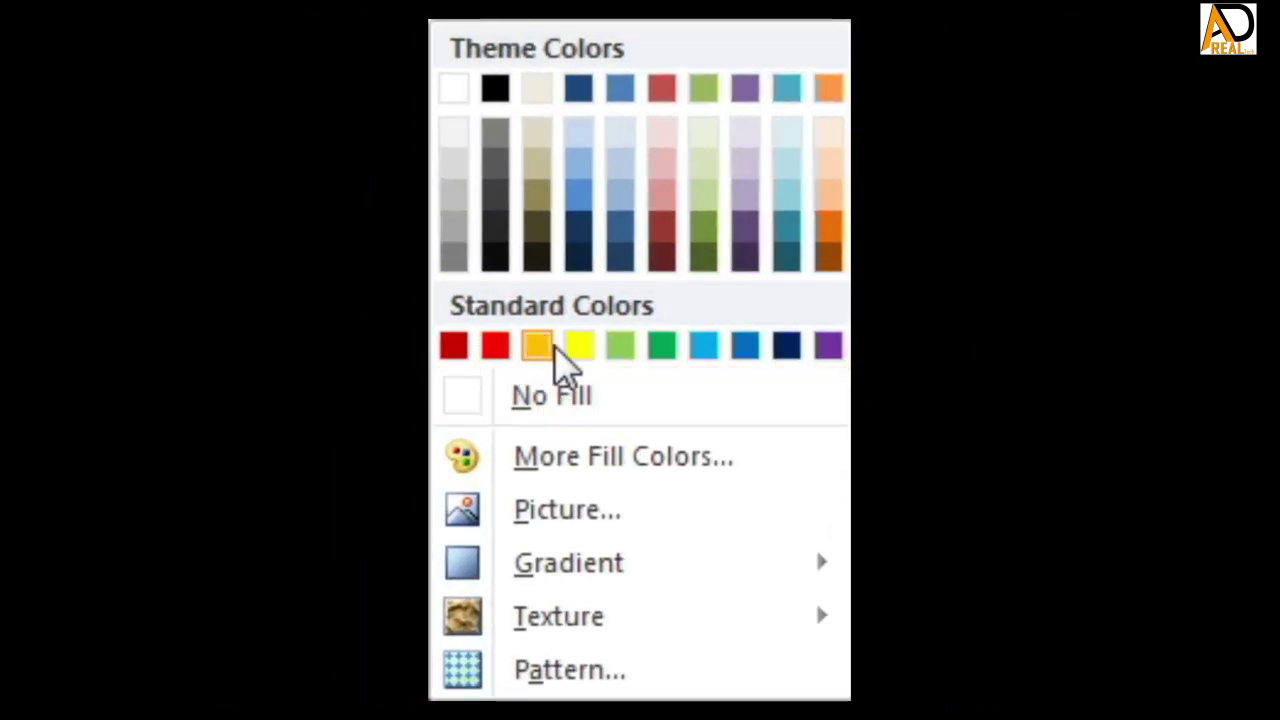
pyautogui.click(553, 348)
pyautogui.click(632, 92)
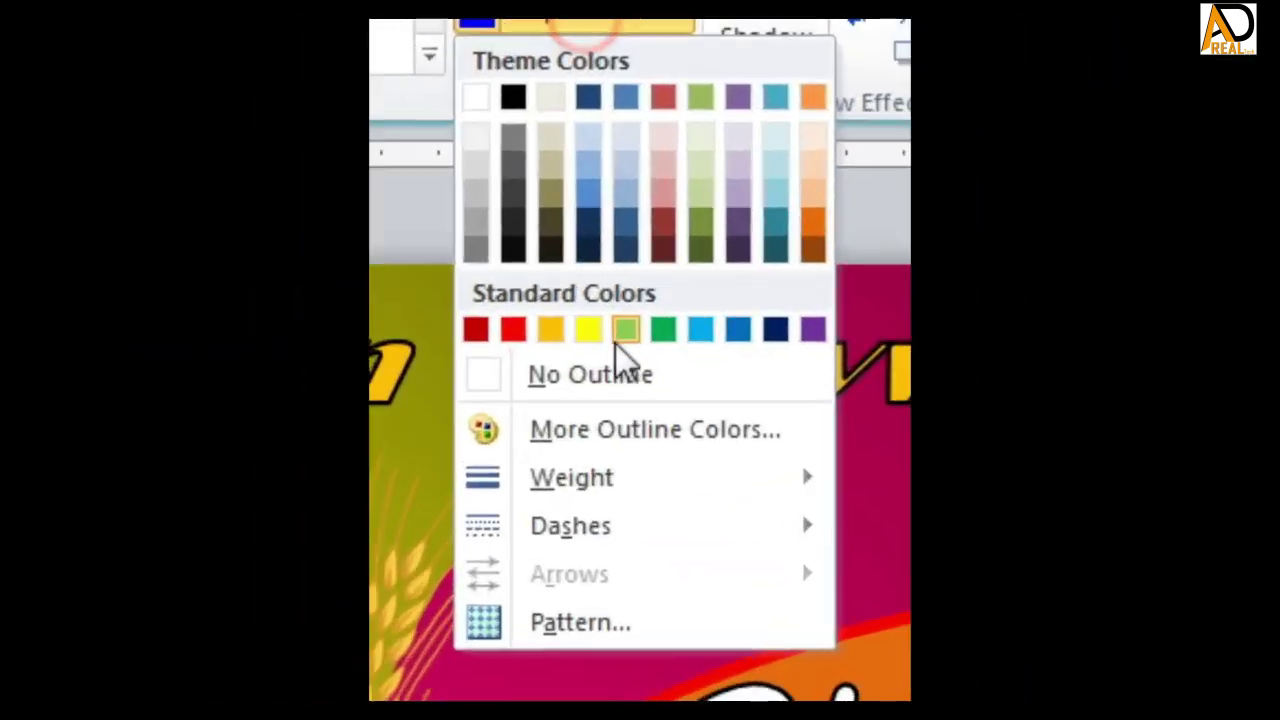
pyautogui.moveTo(575, 477)
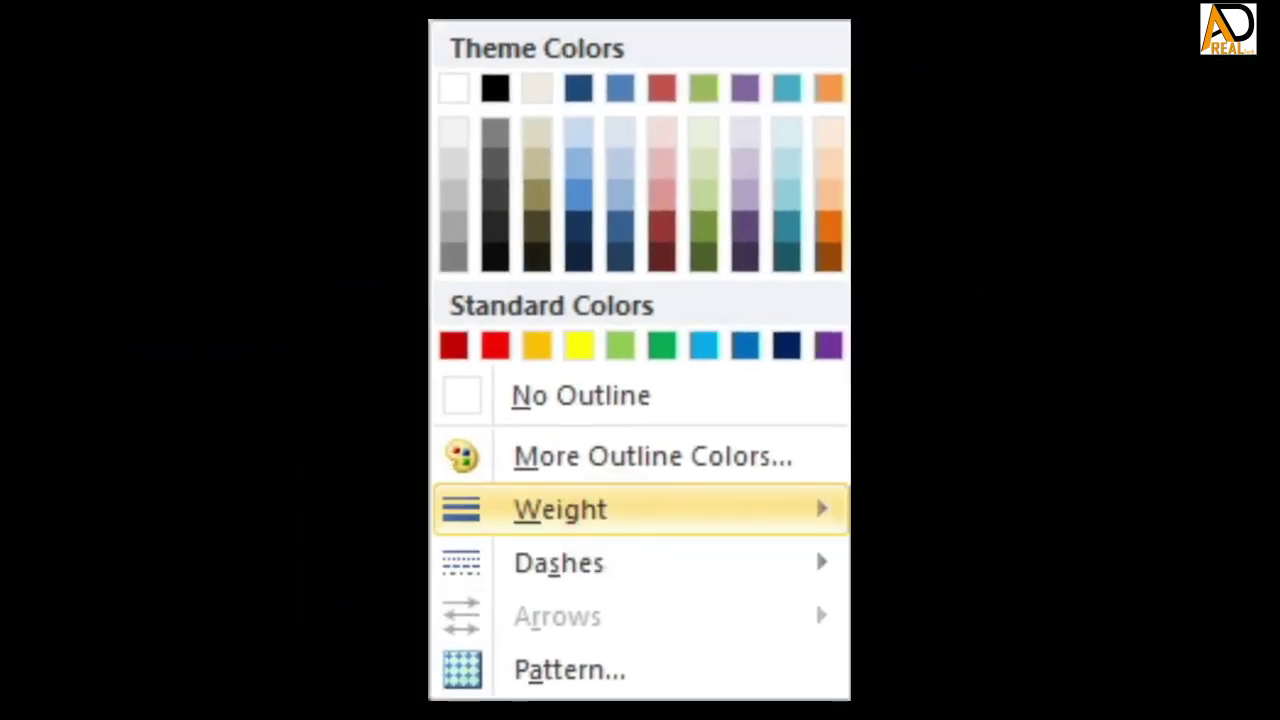
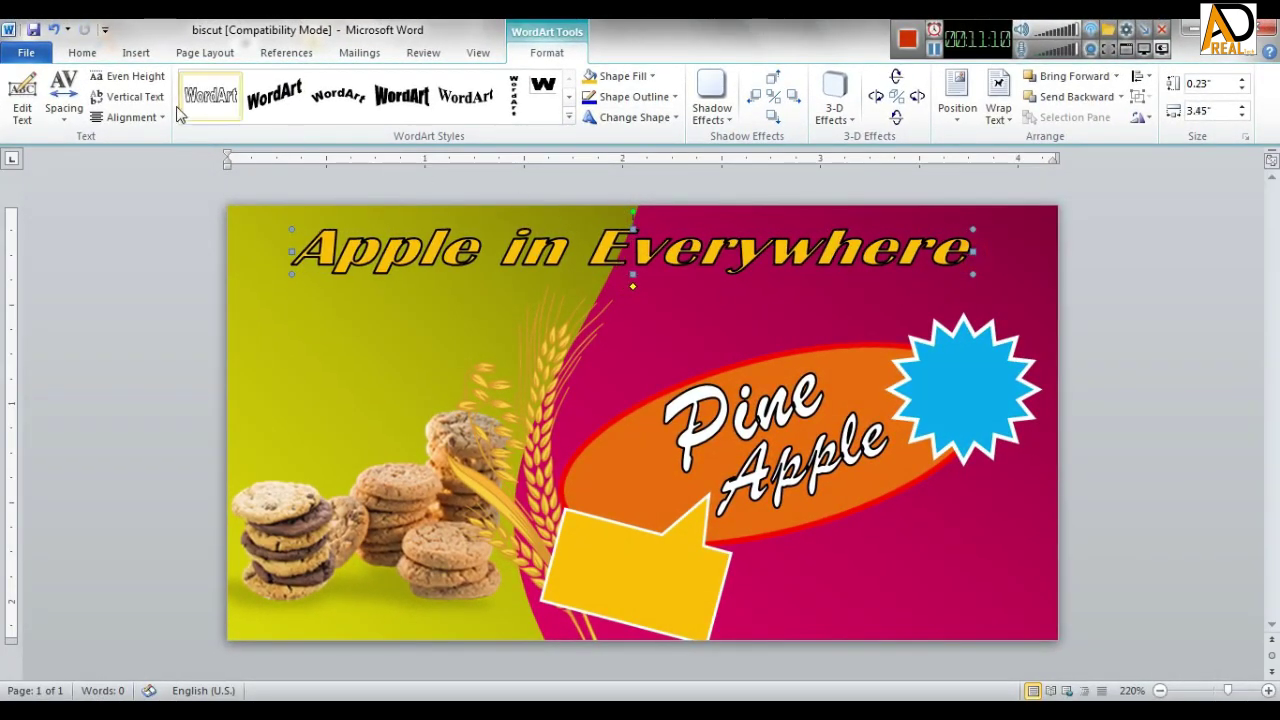
# Try Brush Script MT as the font of the Apple in Everywhere headline.
pyautogui.click(22, 100)
pyautogui.click(815, 98)
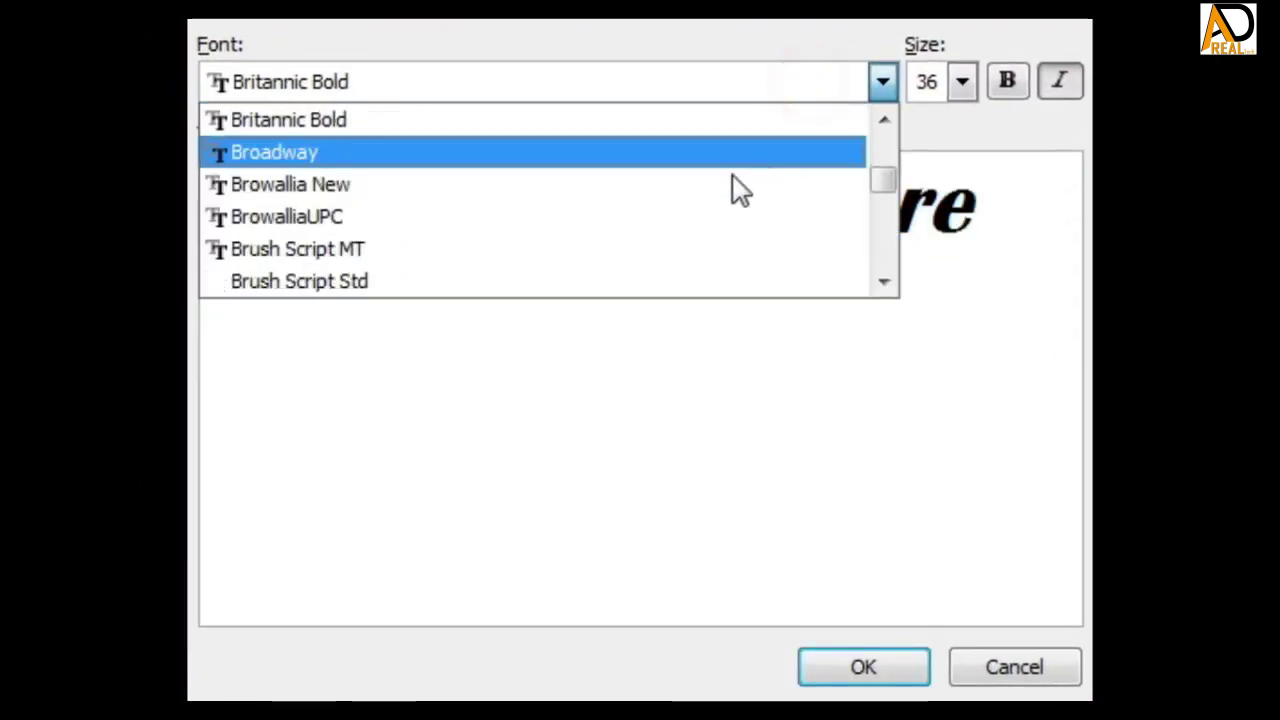
pyautogui.click(586, 250)
pyautogui.click(863, 667)
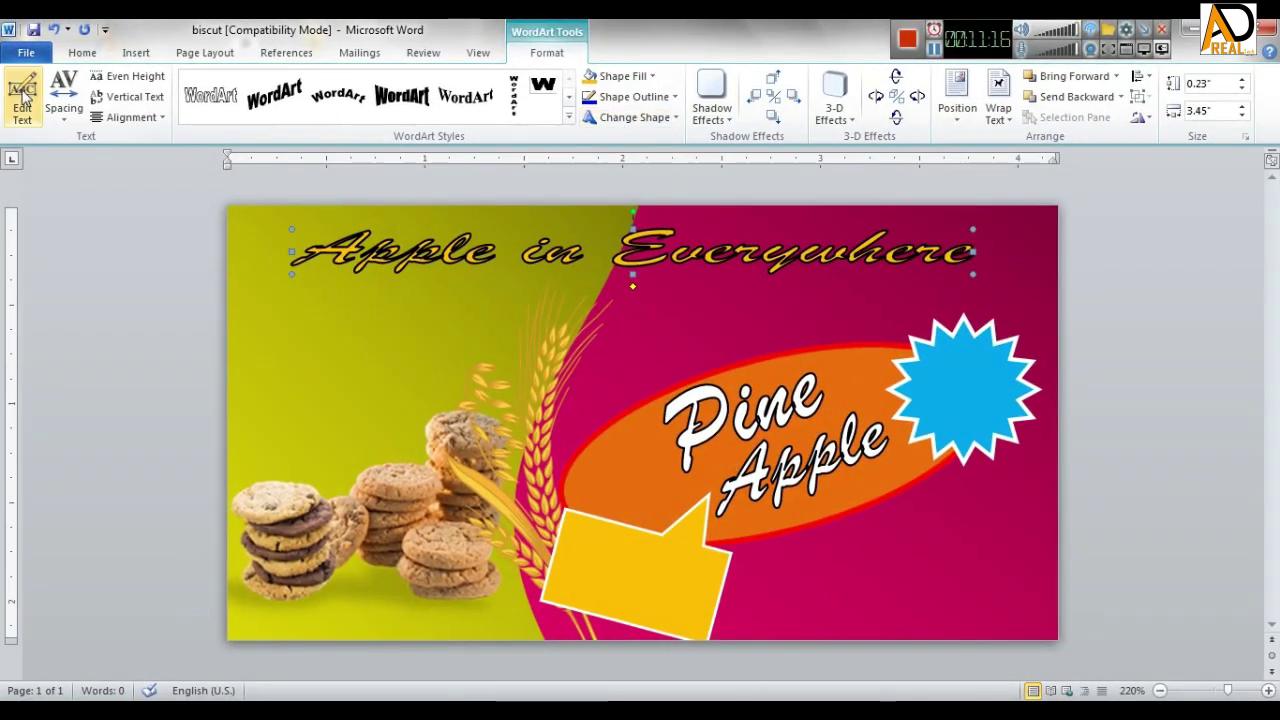
# Preview Brush Script Std, Calibri, Californian FB and Cambria on the headline.
pyautogui.click(22, 100)
pyautogui.click(680, 70)
pyautogui.scroll(-1, 560, 265)
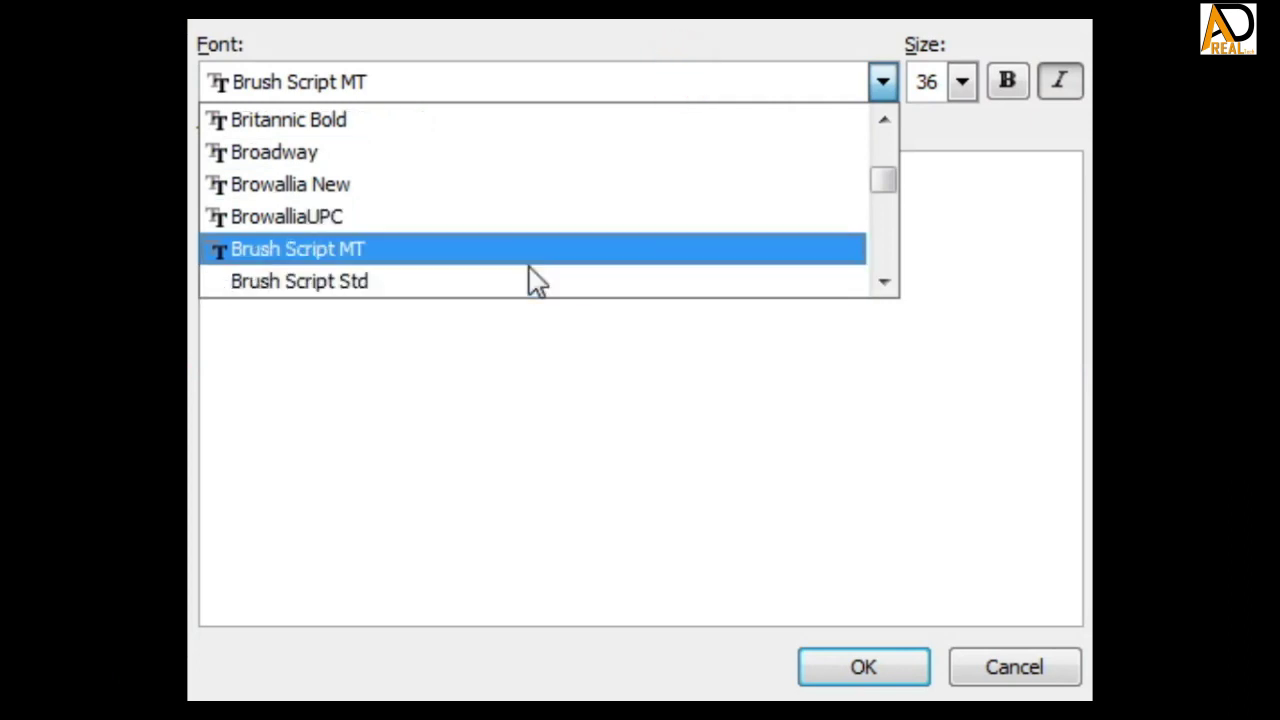
pyautogui.click(472, 280)
pyautogui.click(590, 82)
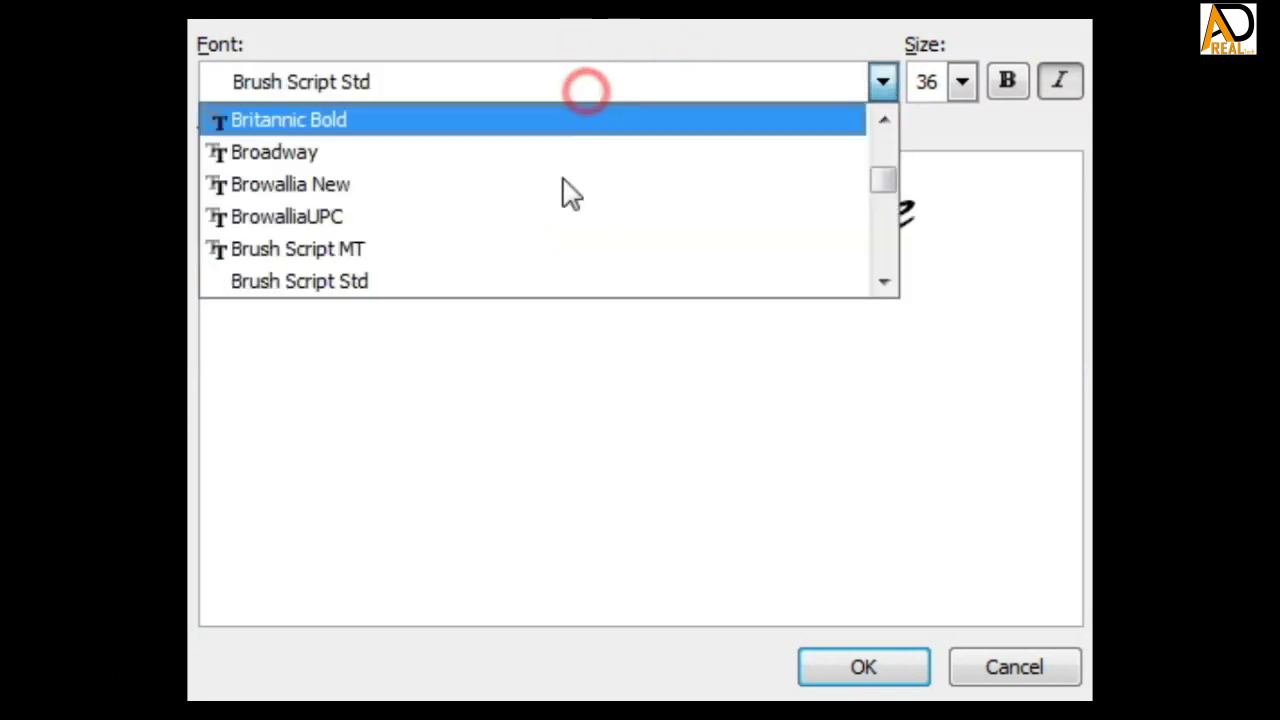
pyautogui.scroll(-1, 480, 235)
pyautogui.click(459, 215)
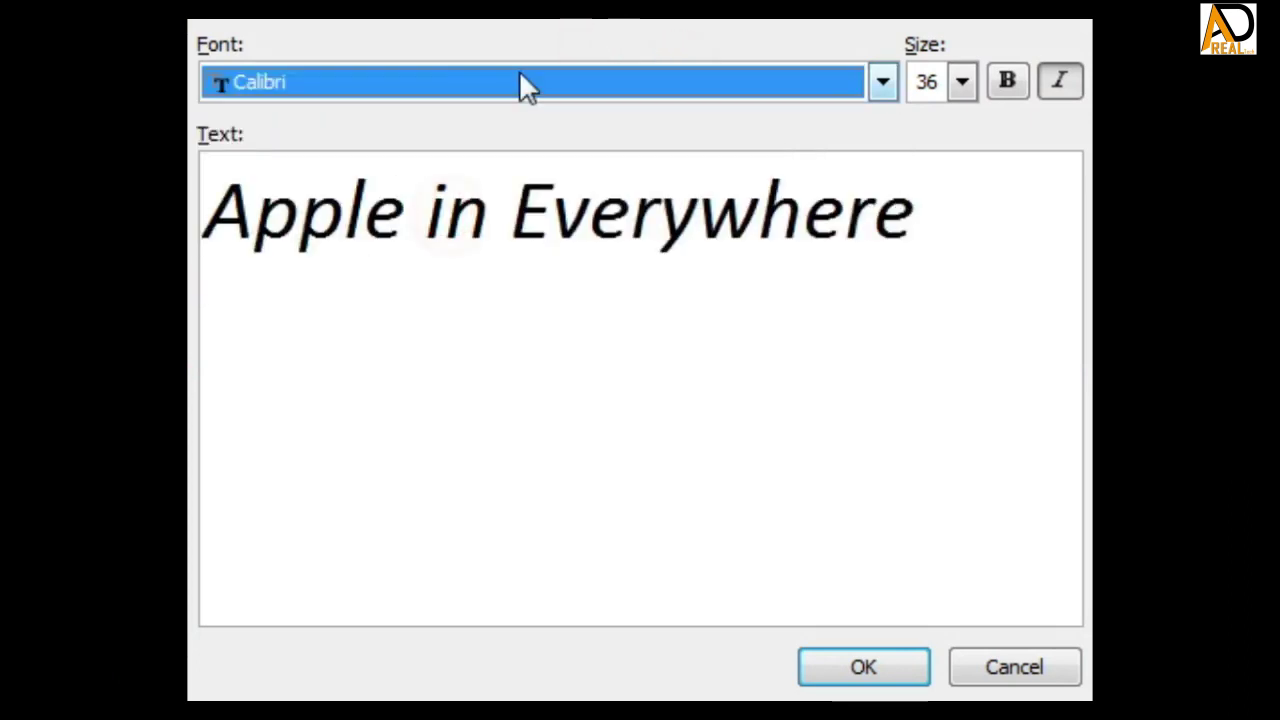
pyautogui.click(520, 80)
pyautogui.click(450, 226)
pyautogui.click(591, 80)
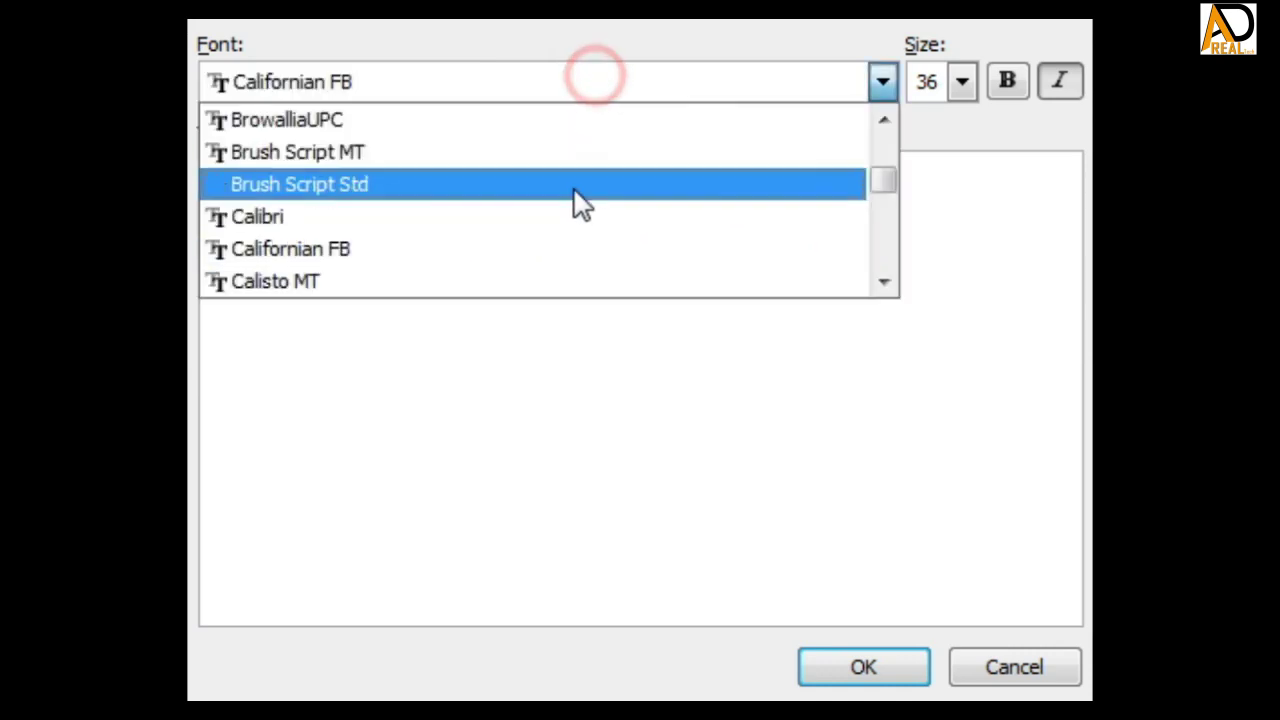
pyautogui.scroll(-2, 451, 263)
pyautogui.click(451, 258)
# Preview Candara, Cast_Nep and Charlemagne Std on the headline.
pyautogui.click(557, 82)
pyautogui.scroll(-1, 443, 263)
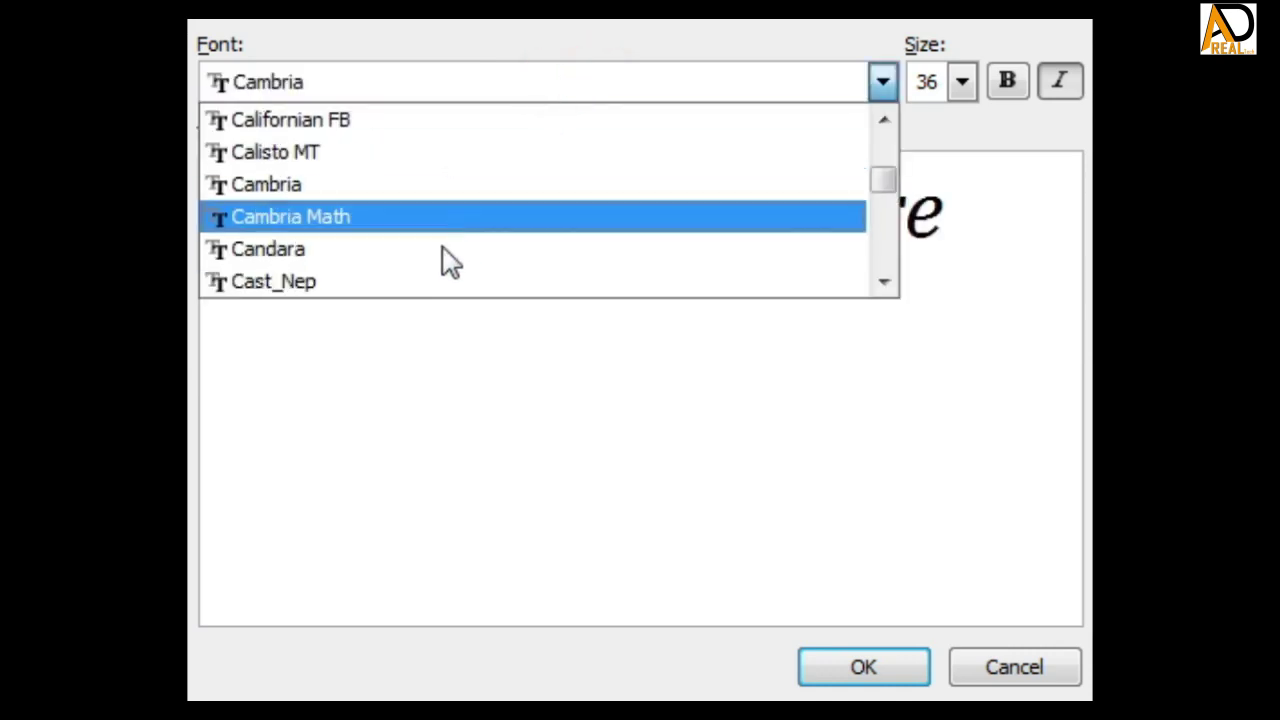
pyautogui.click(430, 249)
pyautogui.click(545, 82)
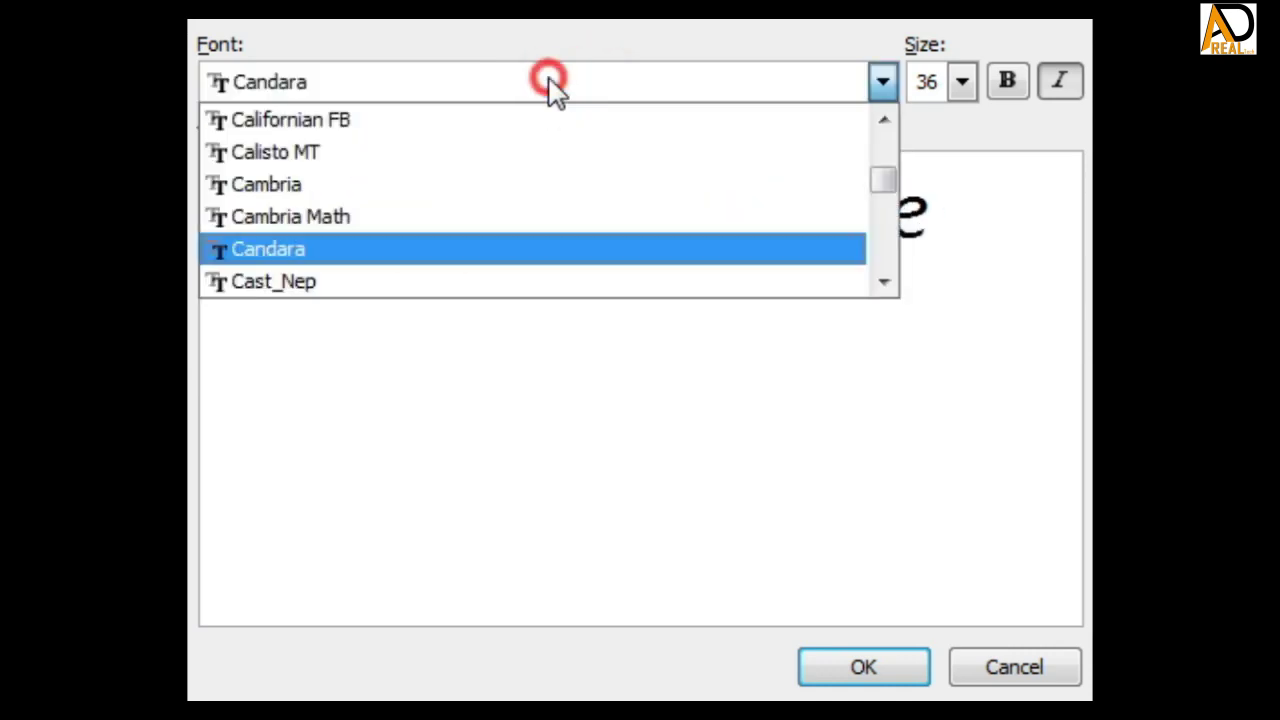
pyautogui.scroll(-2, 555, 200)
pyautogui.click(480, 218)
pyautogui.click(549, 85)
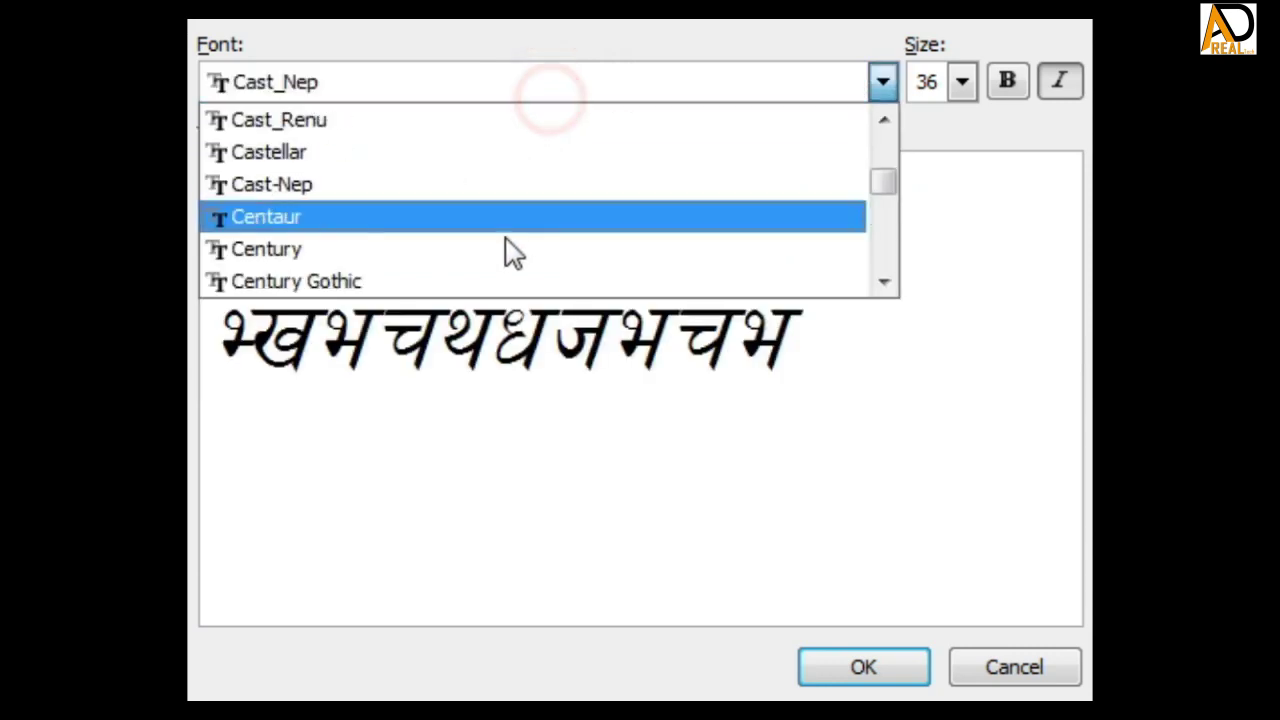
pyautogui.scroll(-3, 509, 251)
pyautogui.click(334, 249)
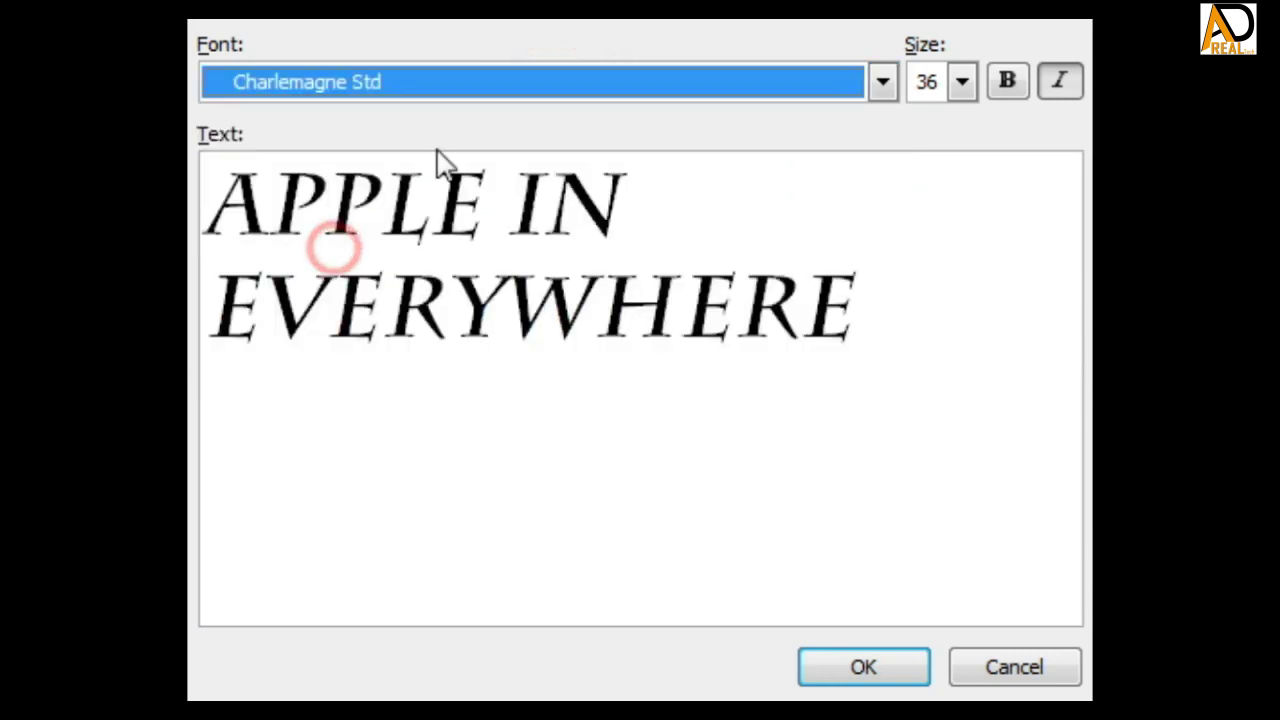
# Set the headline to bold Chaparral Pro and confirm the edit.
pyautogui.click(530, 85)
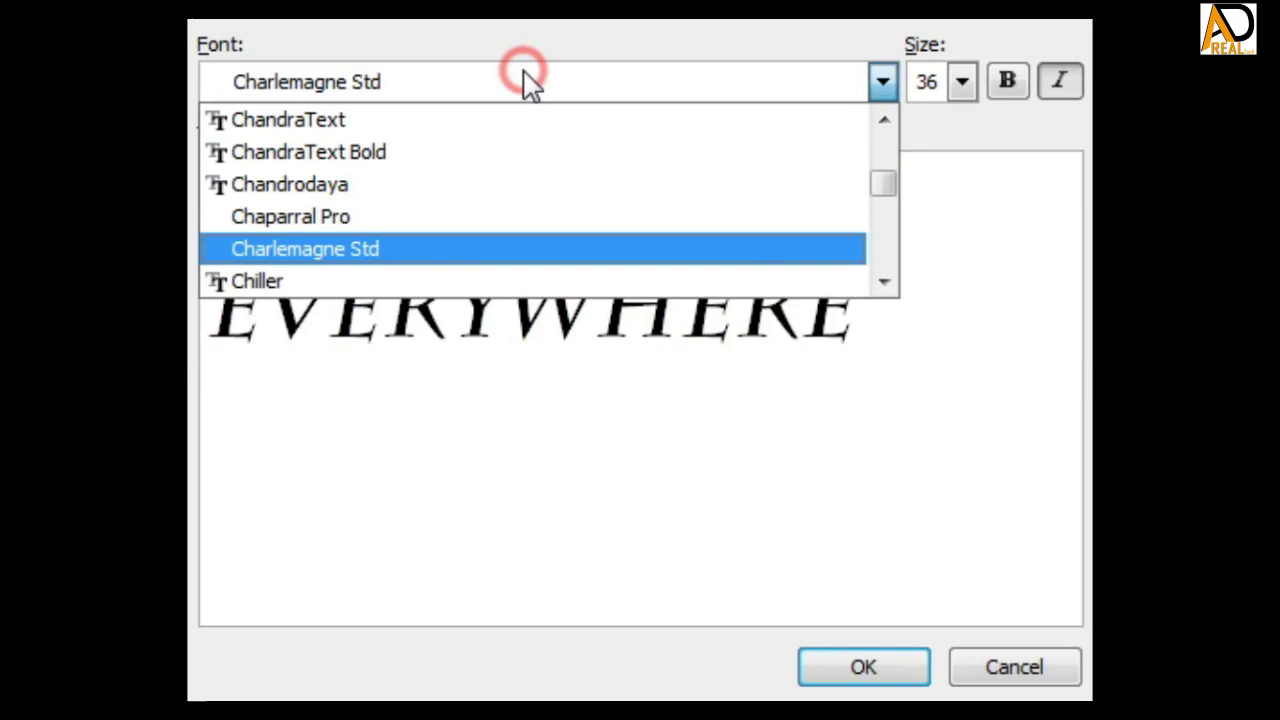
pyautogui.click(436, 216)
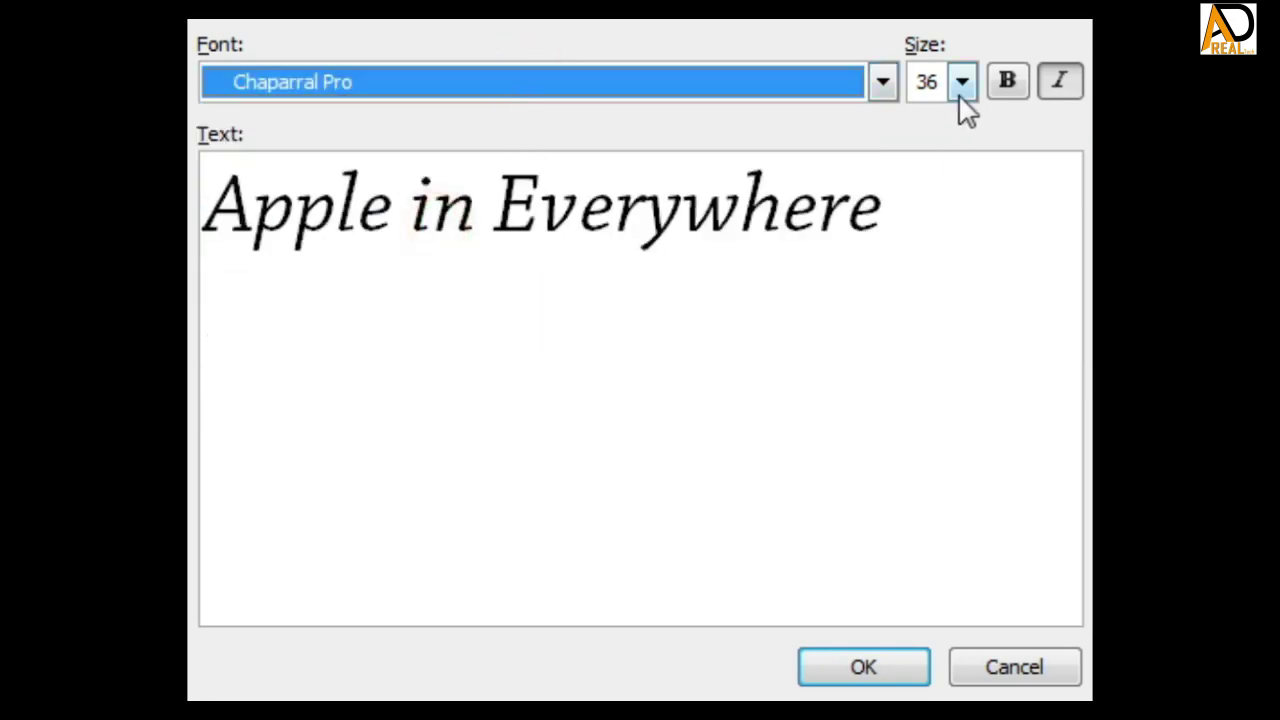
pyautogui.click(1008, 82)
pyautogui.click(858, 668)
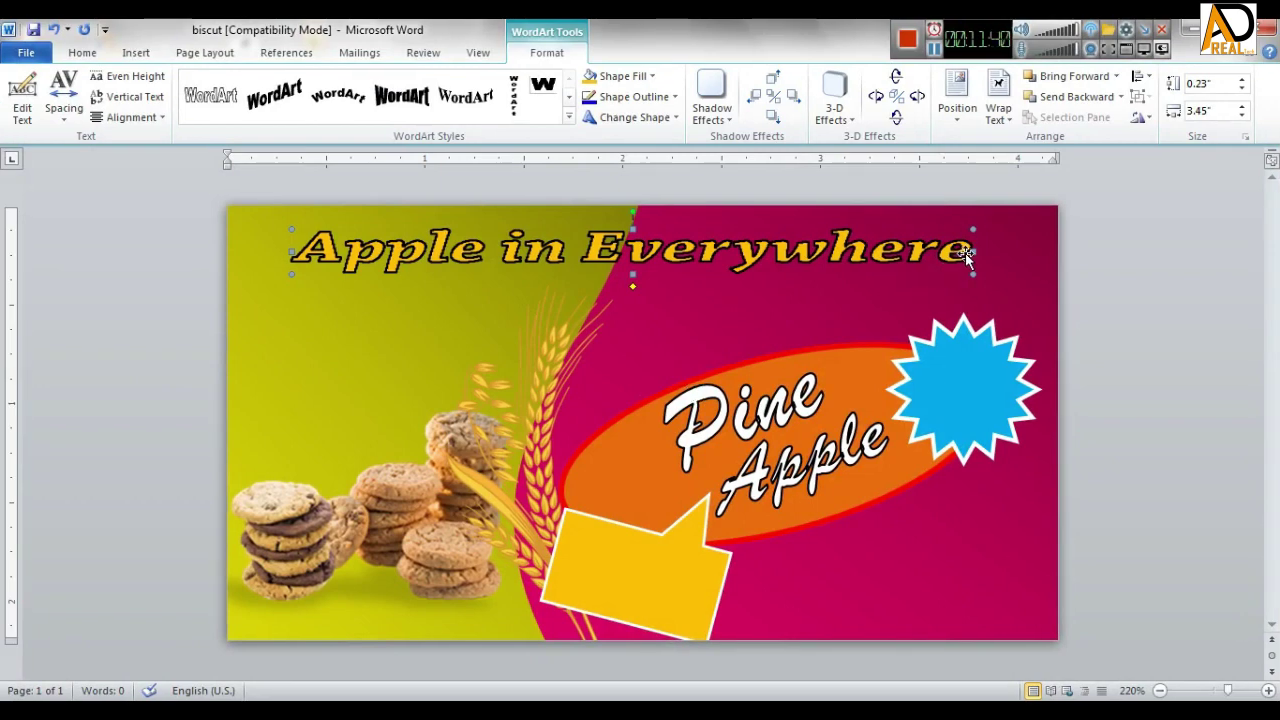
# Insert a new WordArt with '50%' on the first line and 'OFF' on the second.
pyautogui.click(1133, 342)
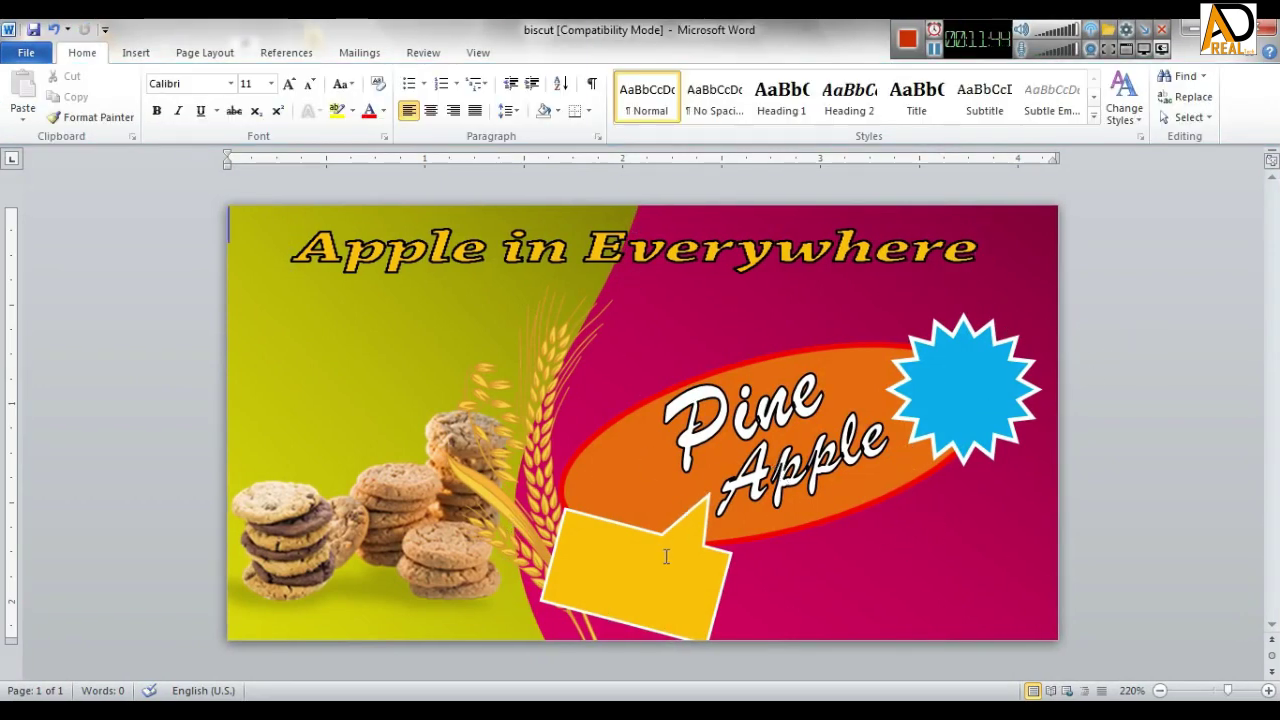
pyautogui.click(140, 52)
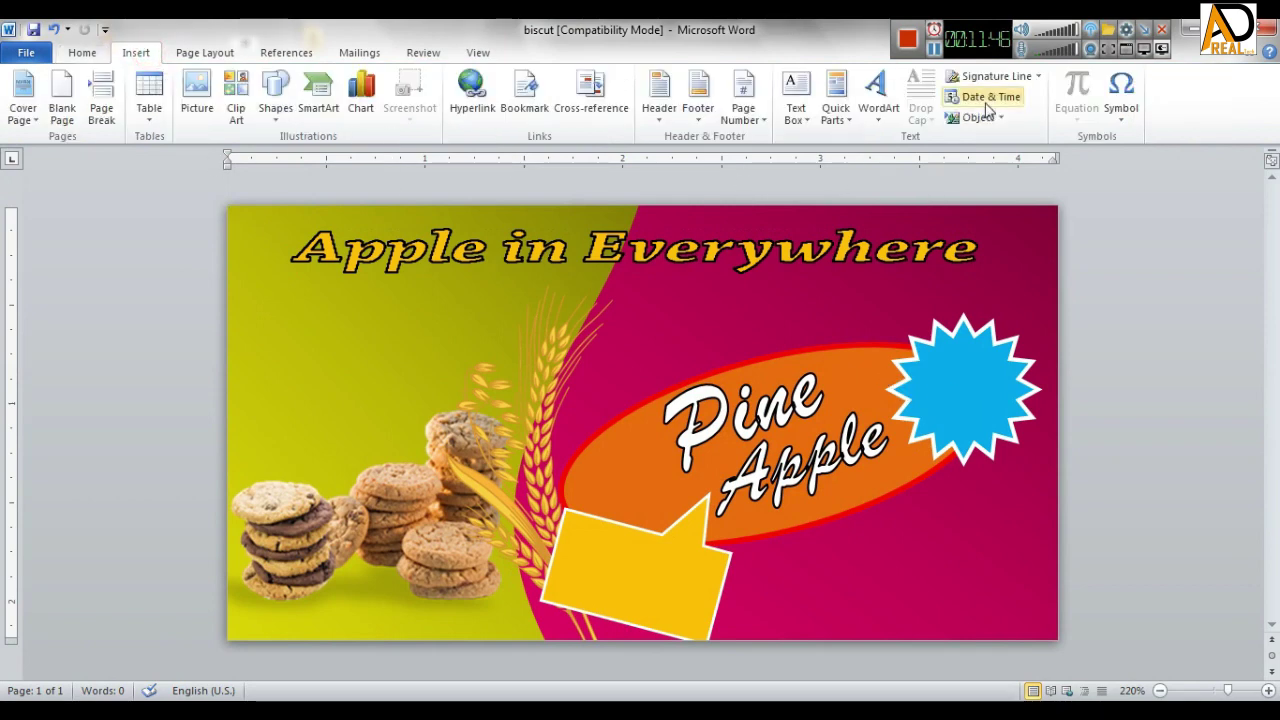
pyautogui.click(877, 108)
pyautogui.click(890, 165)
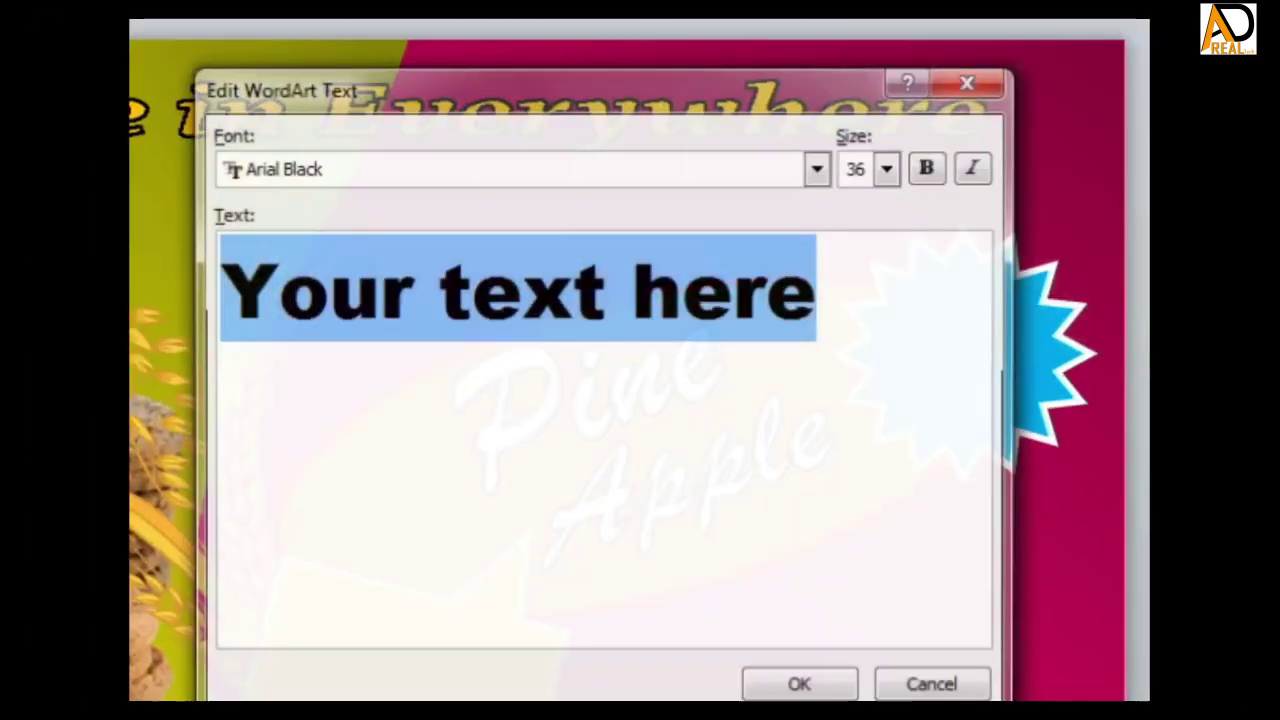
pyautogui.press('Delete')
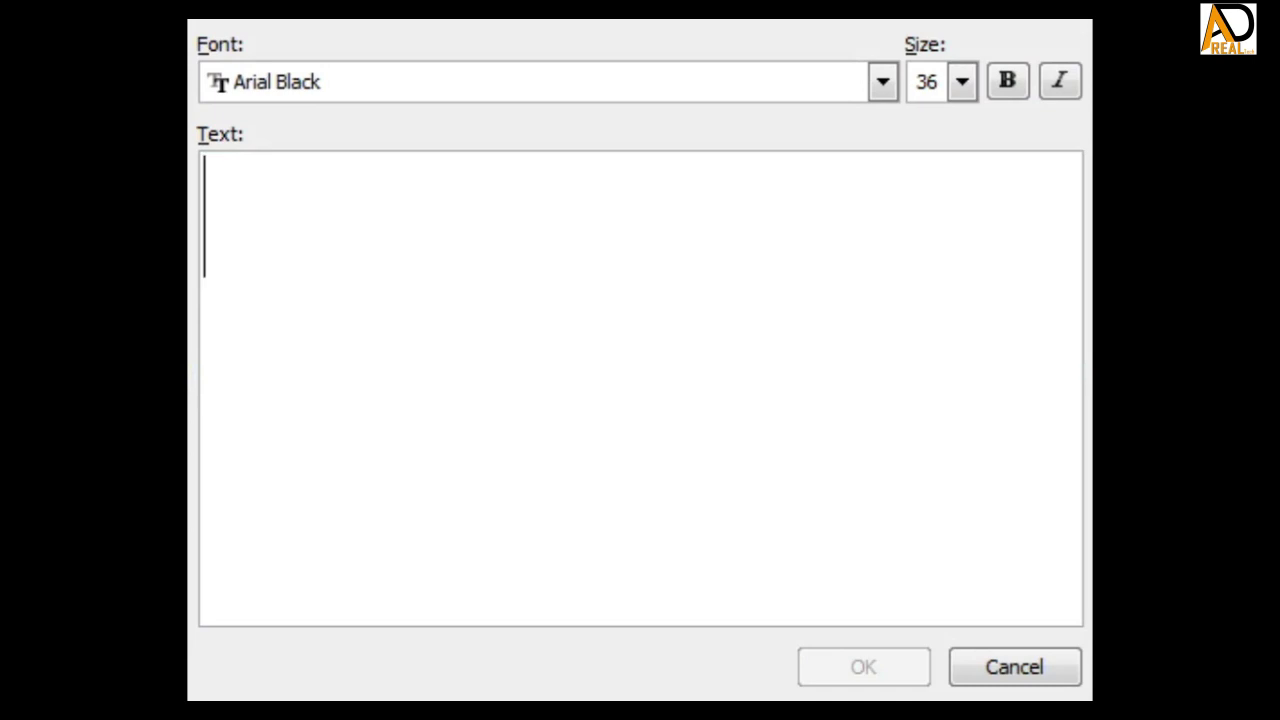
pyautogui.write('50')
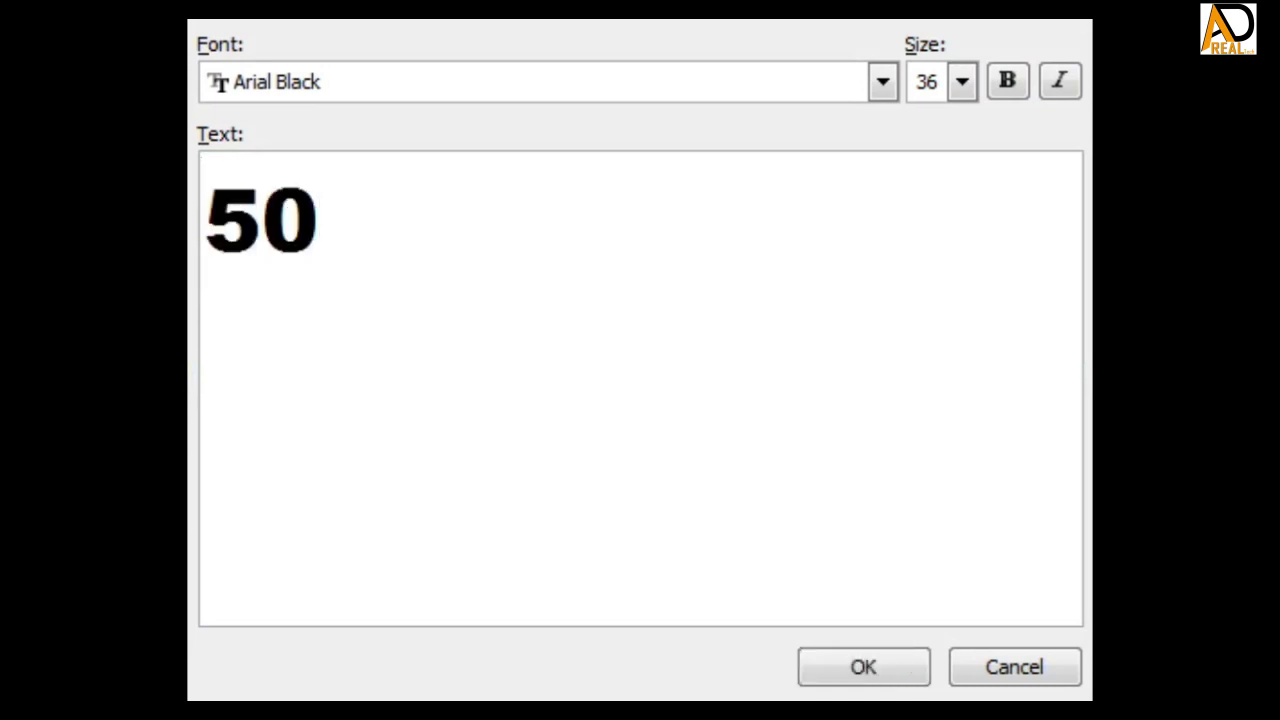
pyautogui.write('%')
pyautogui.press('Return')
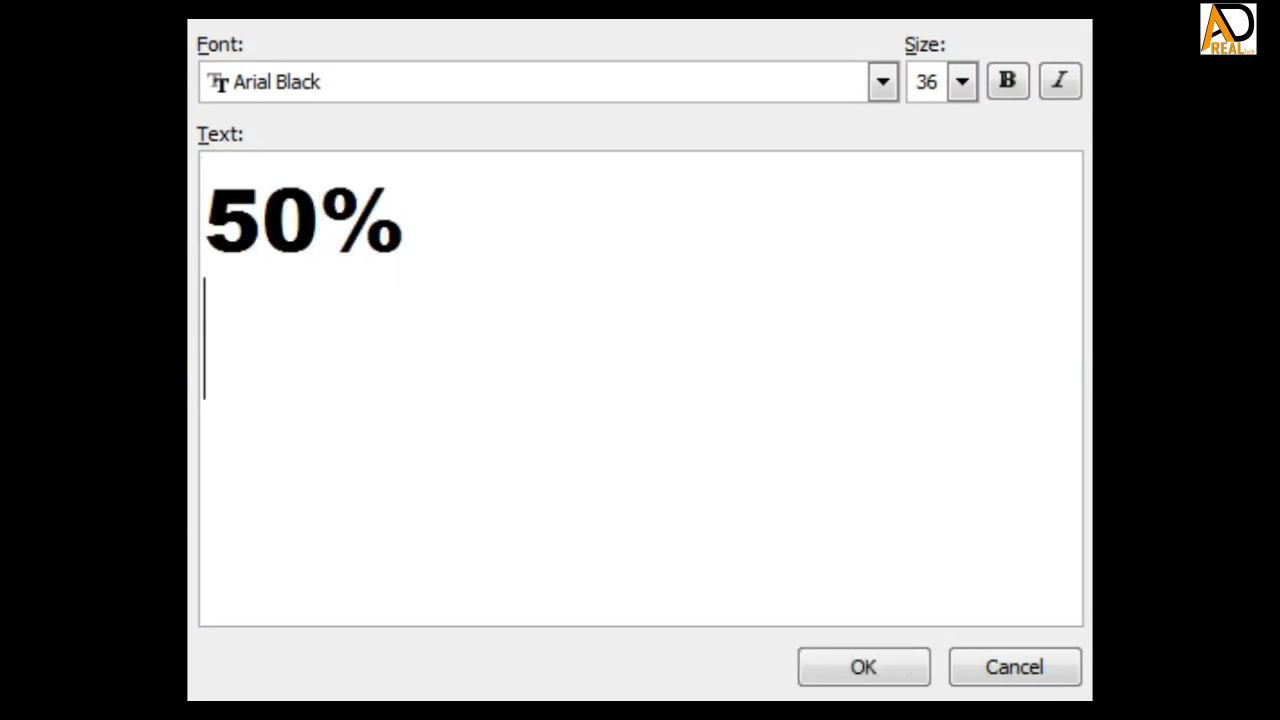
pyautogui.write('o')
pyautogui.press('BackSpace')
pyautogui.write('OFF')
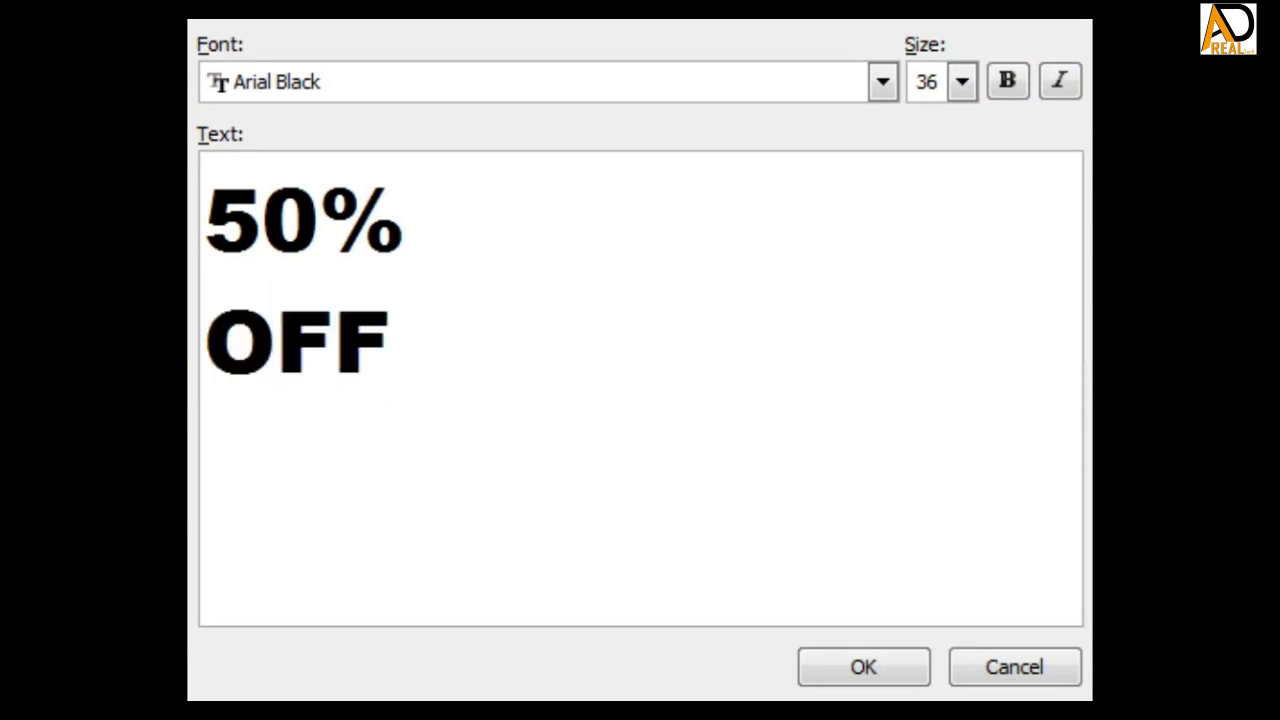
pyautogui.click(865, 668)
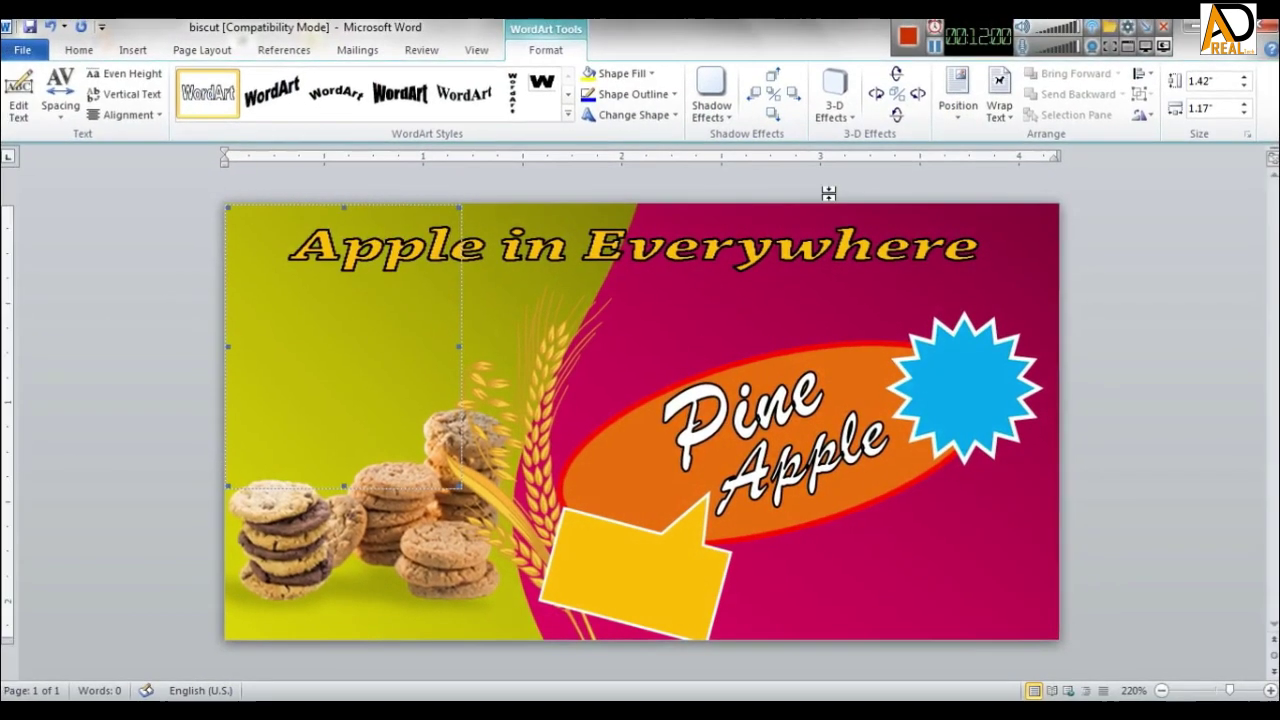
# Float the 50% OFF WordArt in front of text, shrink it, and move it to the centre.
pyautogui.click(1040, 95)
pyautogui.click(741, 431)
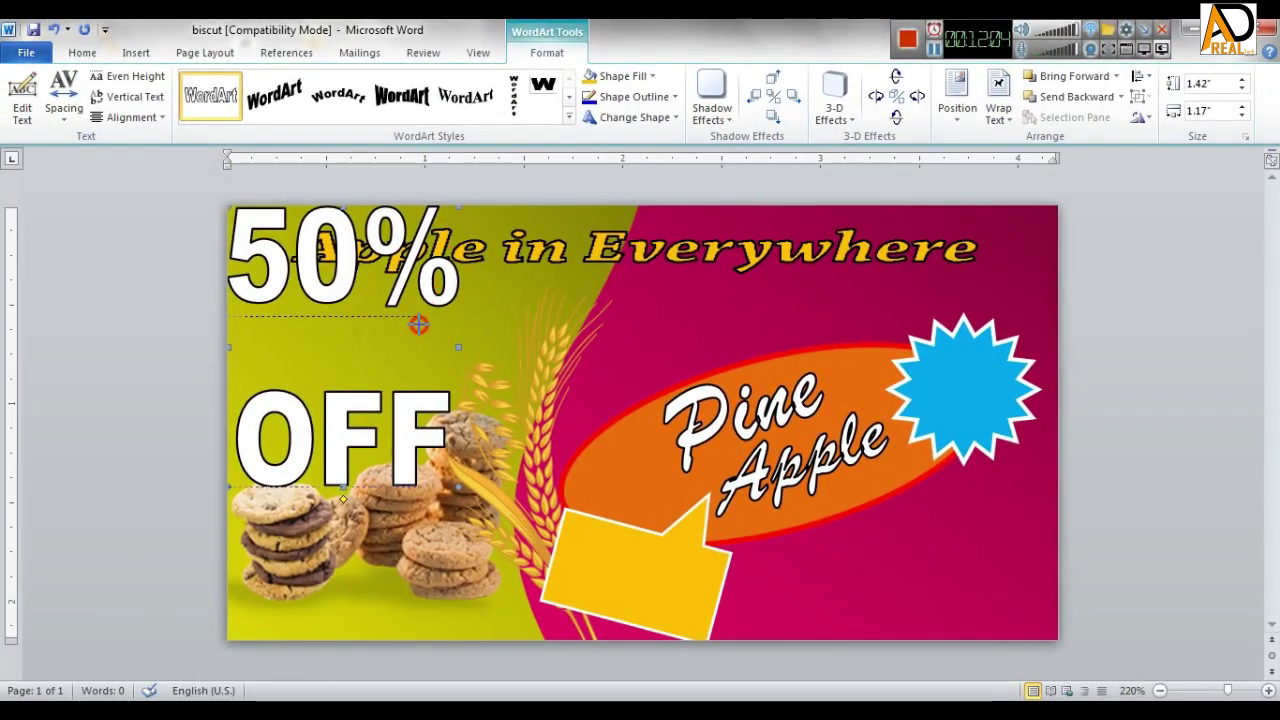
pyautogui.moveTo(364, 363); pyautogui.dragTo(364, 364)
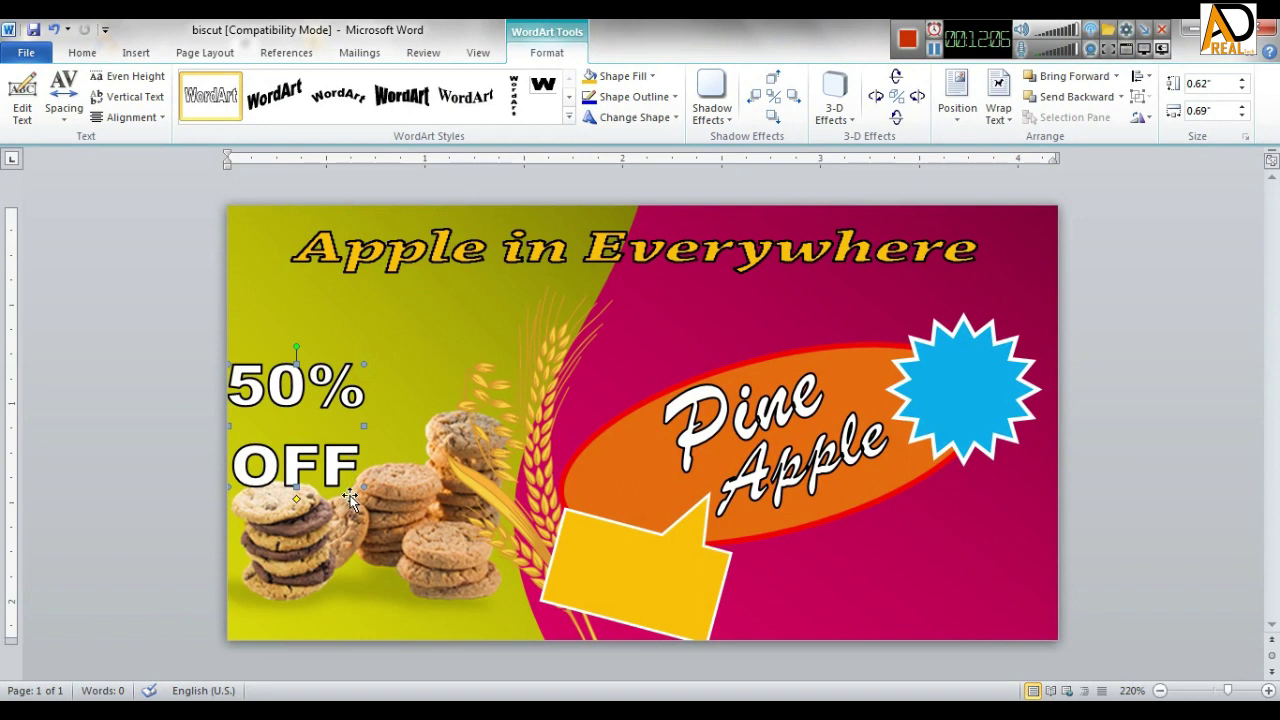
pyautogui.moveTo(307, 443); pyautogui.dragTo(293, 428)
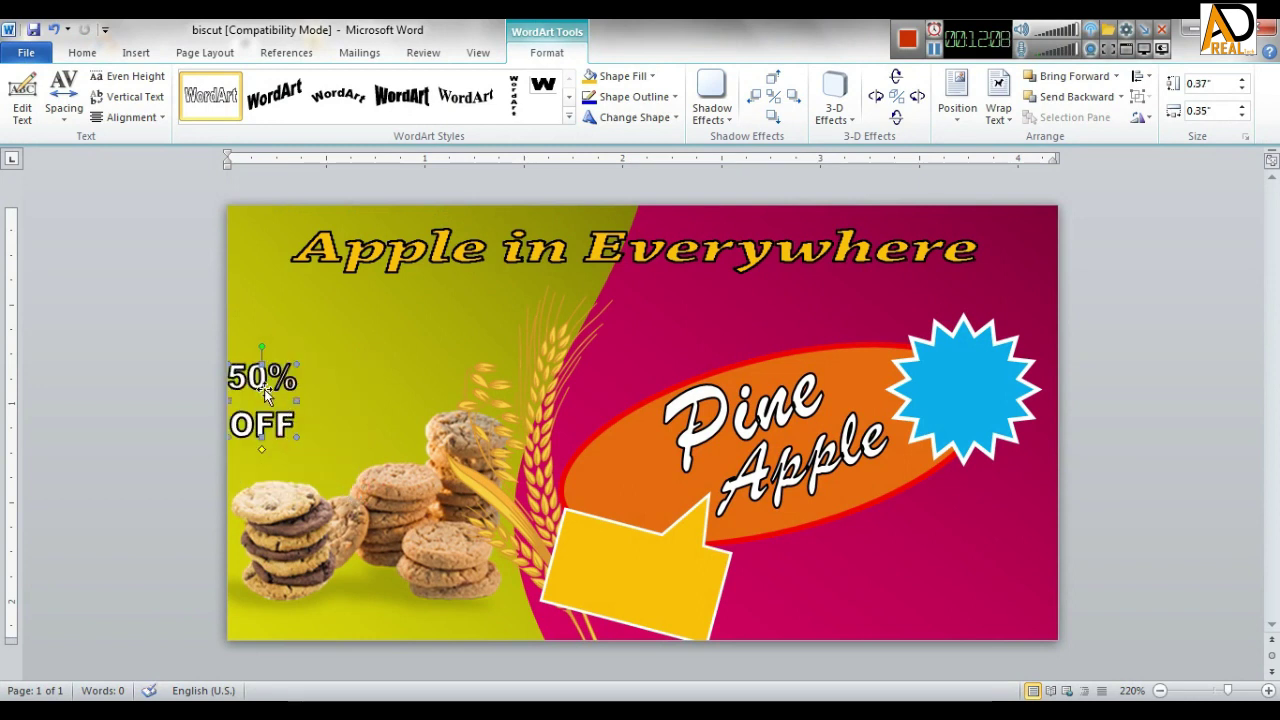
pyautogui.moveTo(393, 378); pyautogui.dragTo(547, 353)
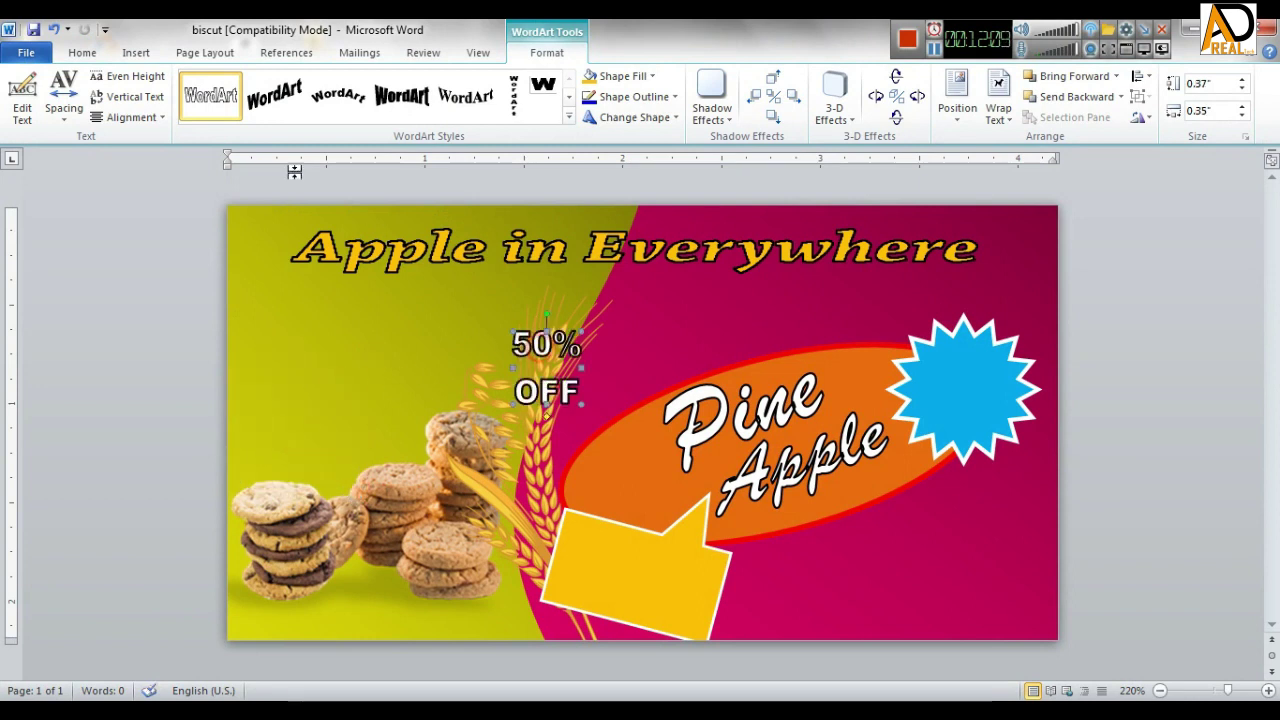
# Shrink the 50% OFF text to 0.26 by 0.17 inches and move it onto the blue starburst.
pyautogui.click(62, 100)
pyautogui.click(62, 100)
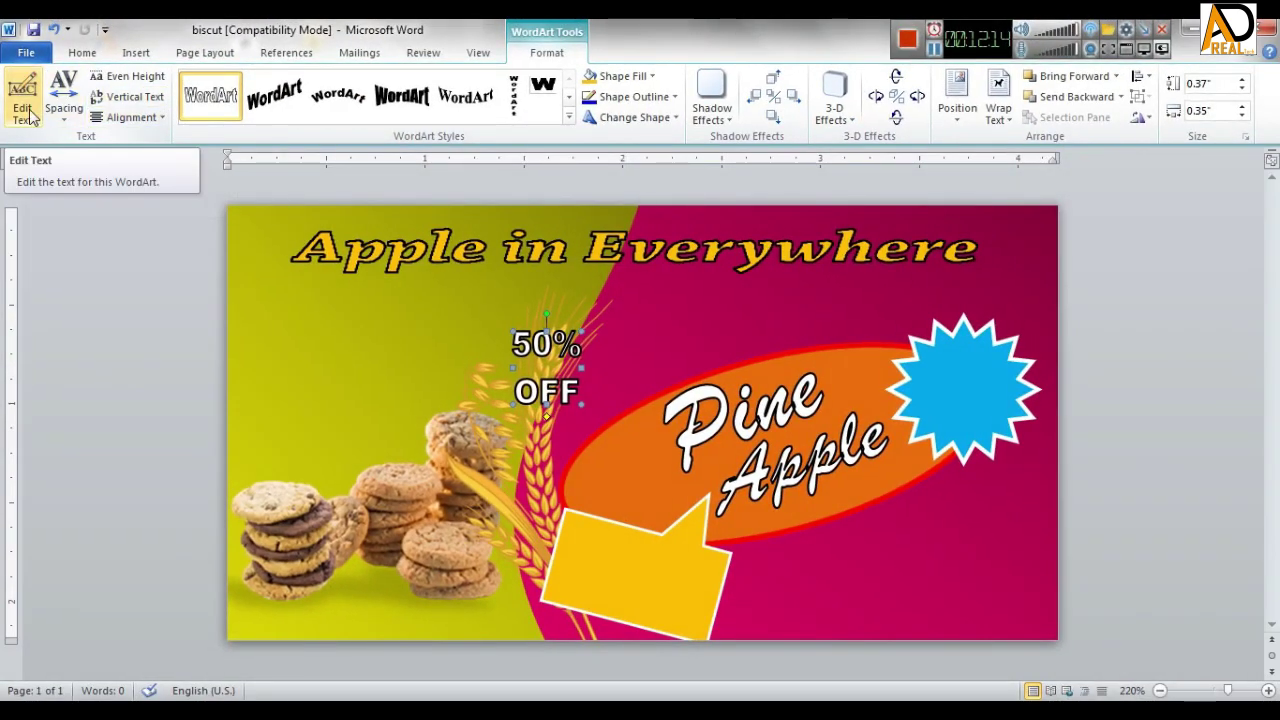
pyautogui.click(82, 53)
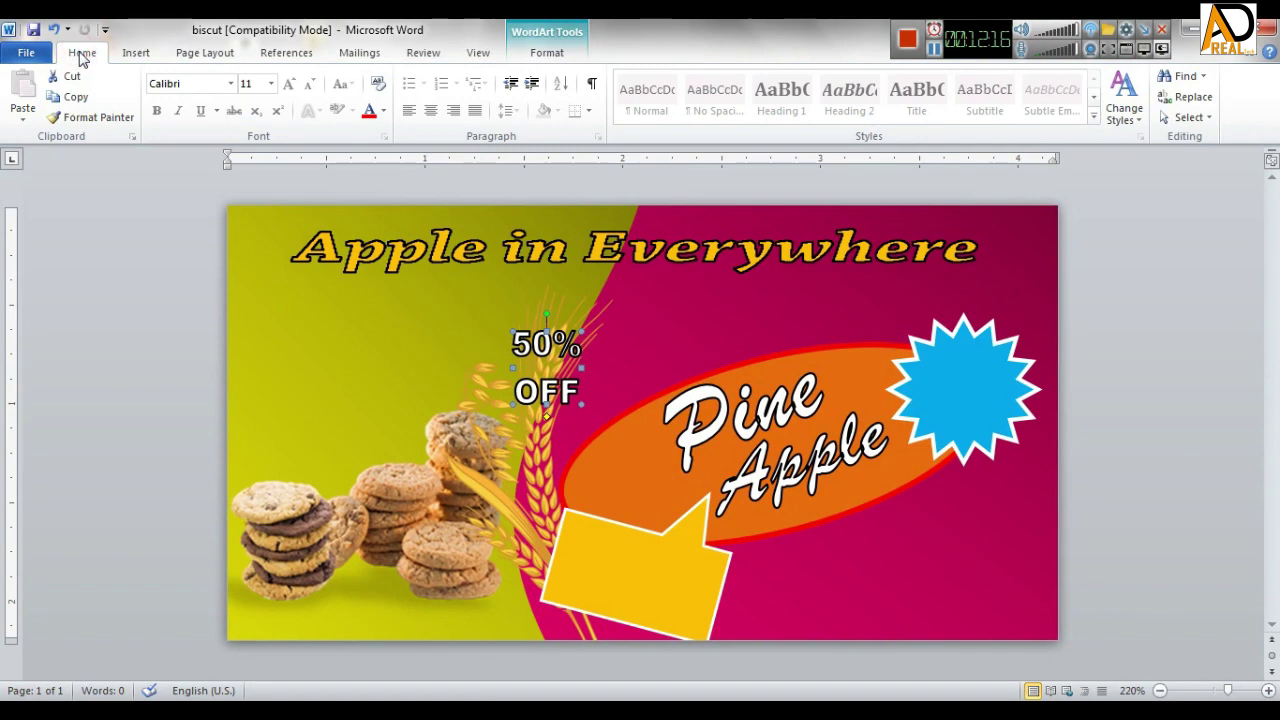
pyautogui.click(547, 55)
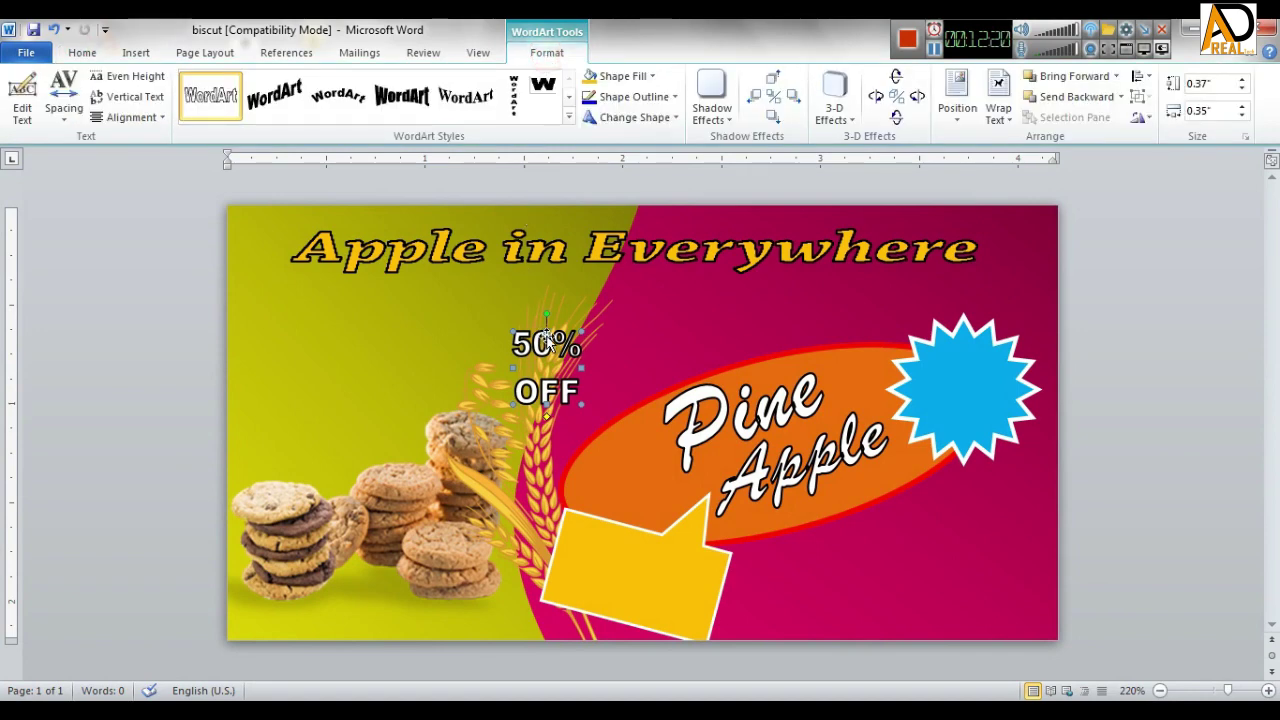
pyautogui.click(578, 404)
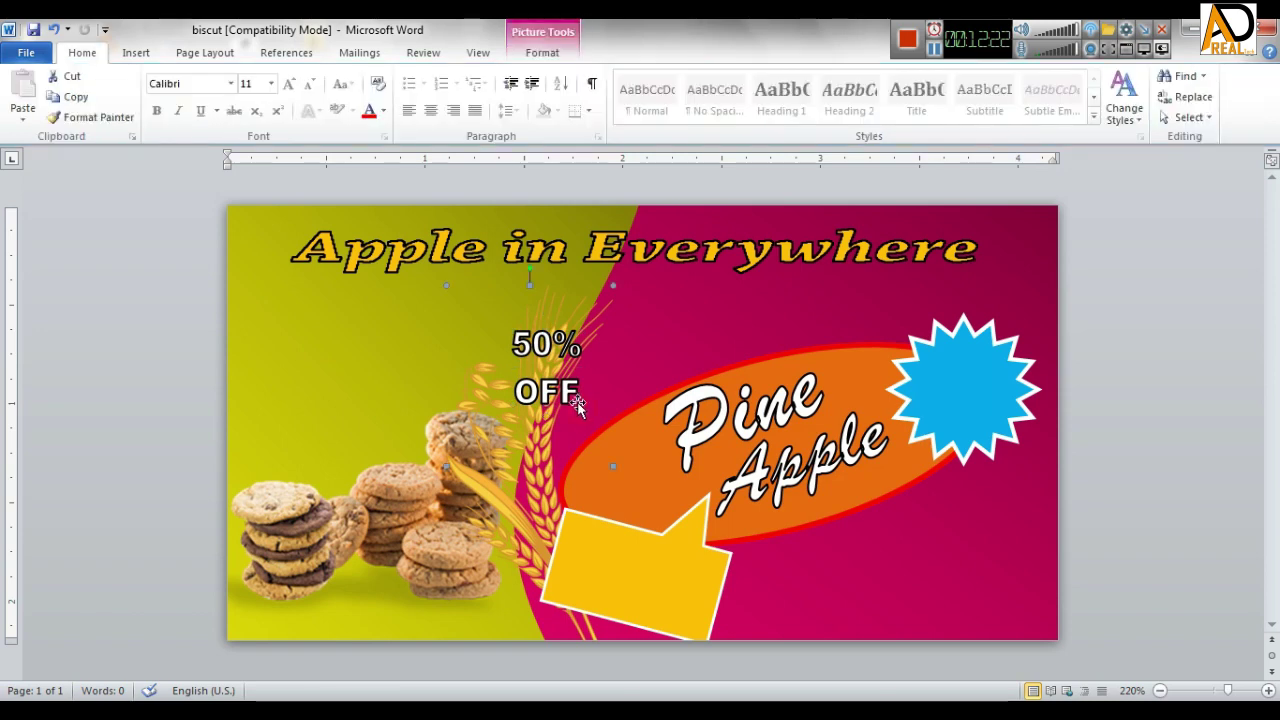
pyautogui.click(565, 393)
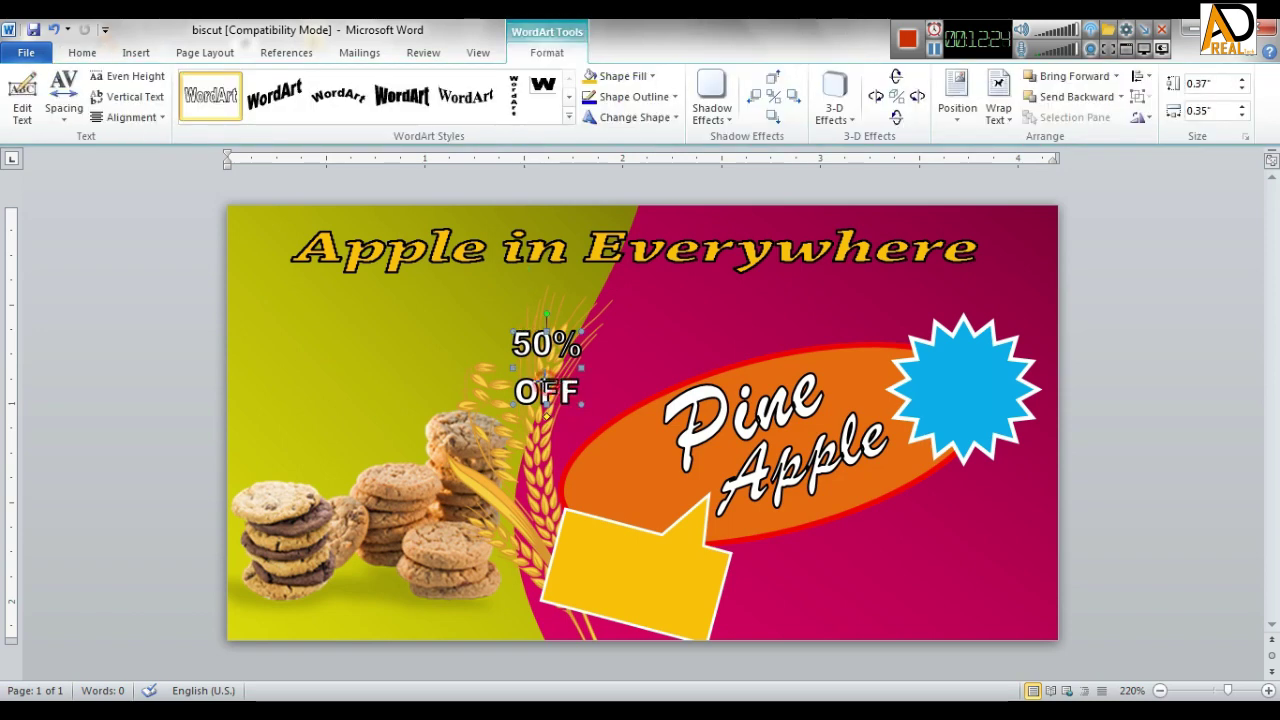
pyautogui.moveTo(582, 404); pyautogui.dragTo(547, 382)
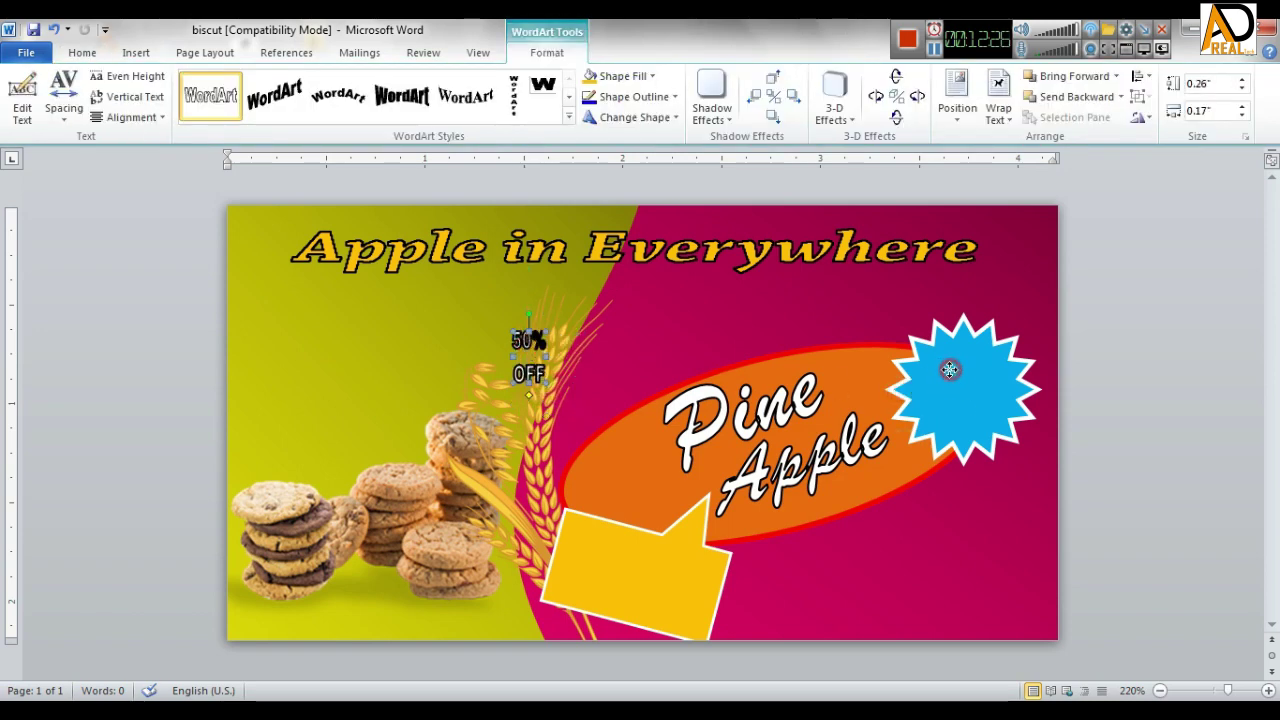
pyautogui.moveTo(949, 370)
pyautogui.mouseDown()
pyautogui.moveTo(951, 420)
pyautogui.moveTo(916, 430)
pyautogui.mouseUp()
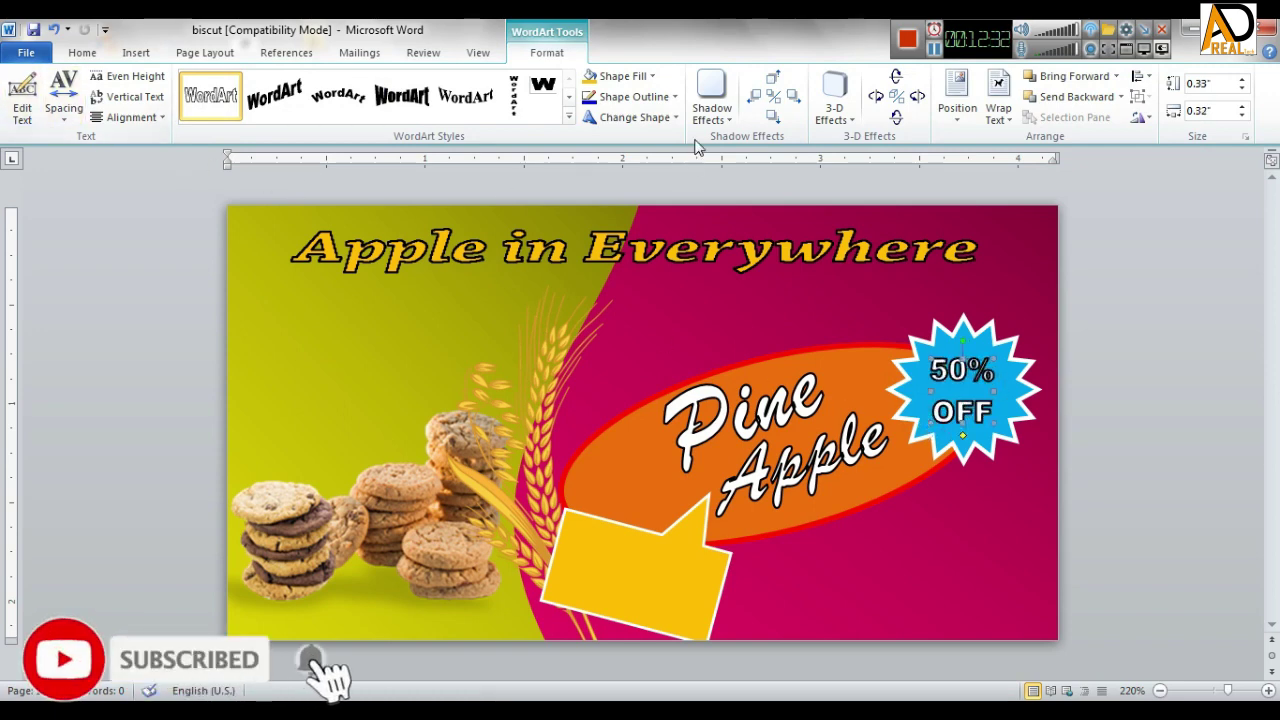
# Give the 50% OFF text shape No Fill and No Outline.
pyautogui.click(618, 76)
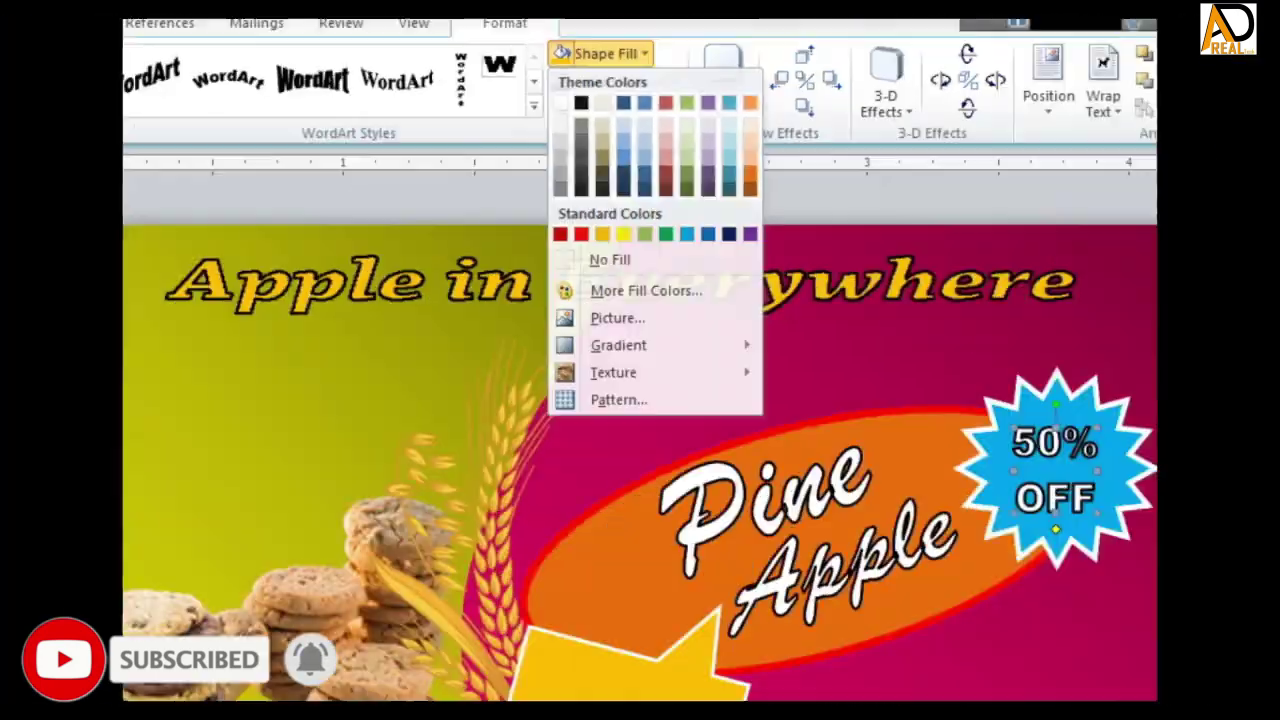
pyautogui.click(638, 104)
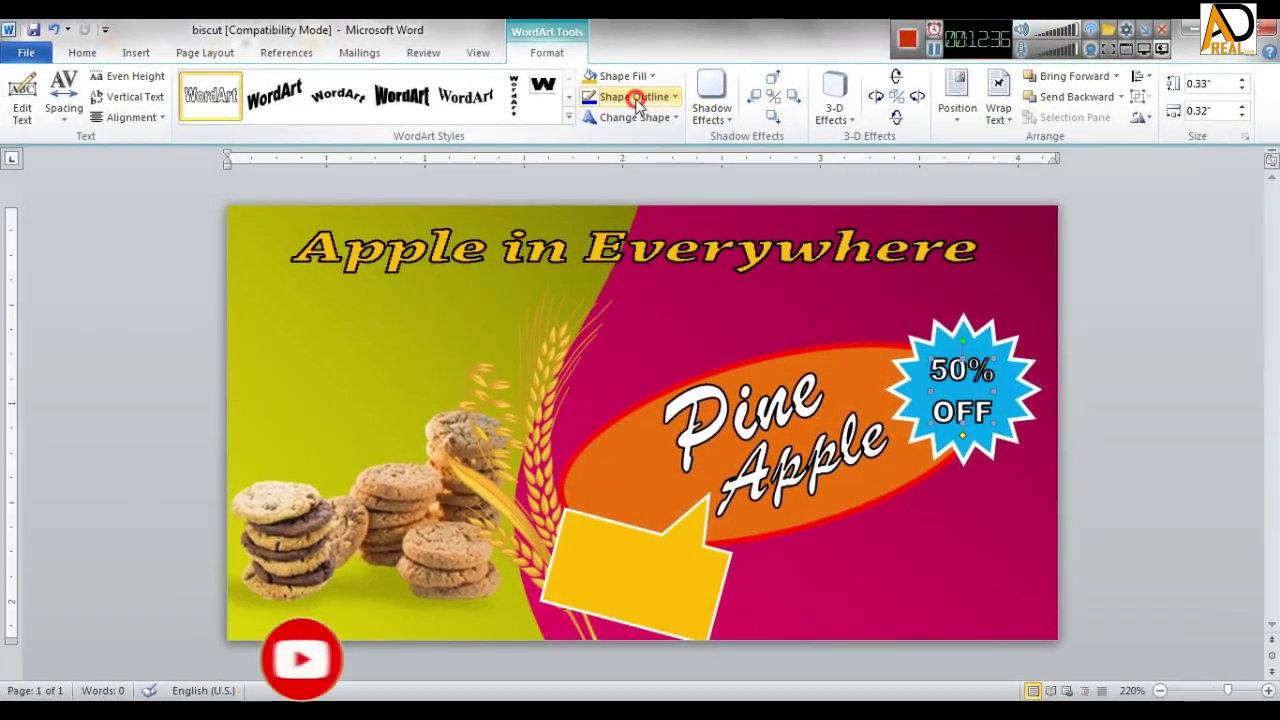
pyautogui.click(636, 96)
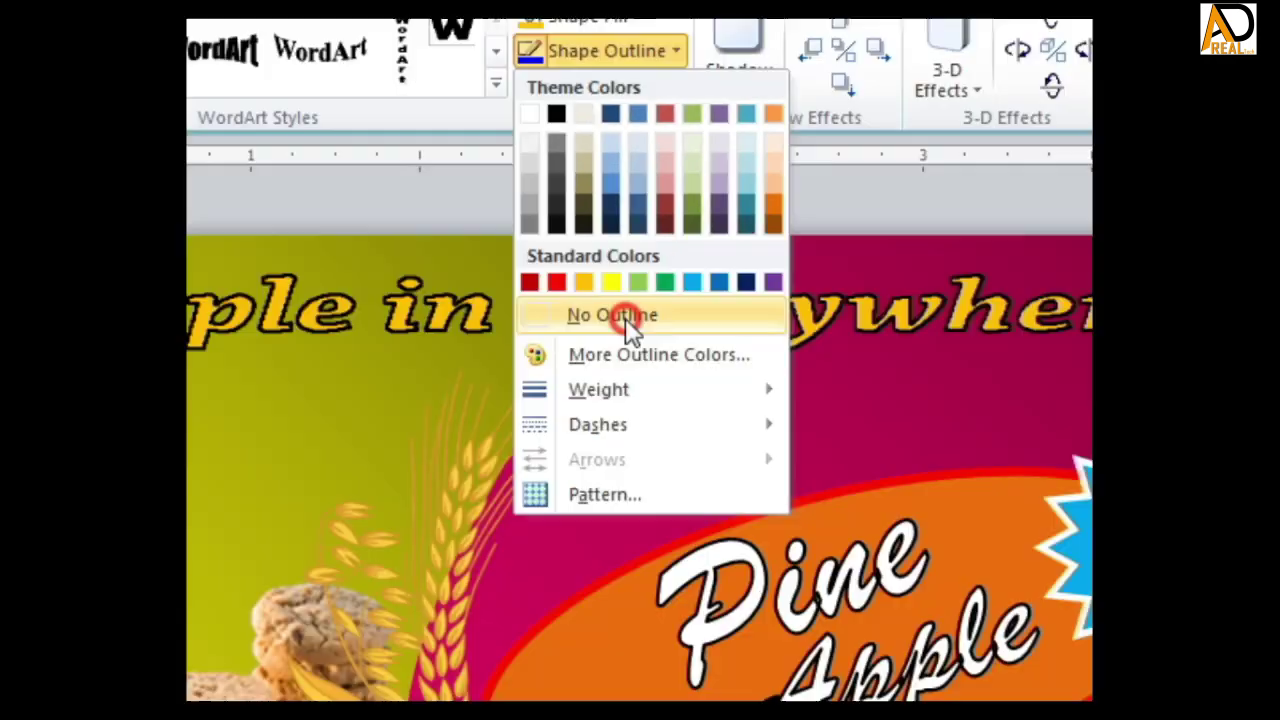
pyautogui.click(601, 404)
pyautogui.click(1130, 475)
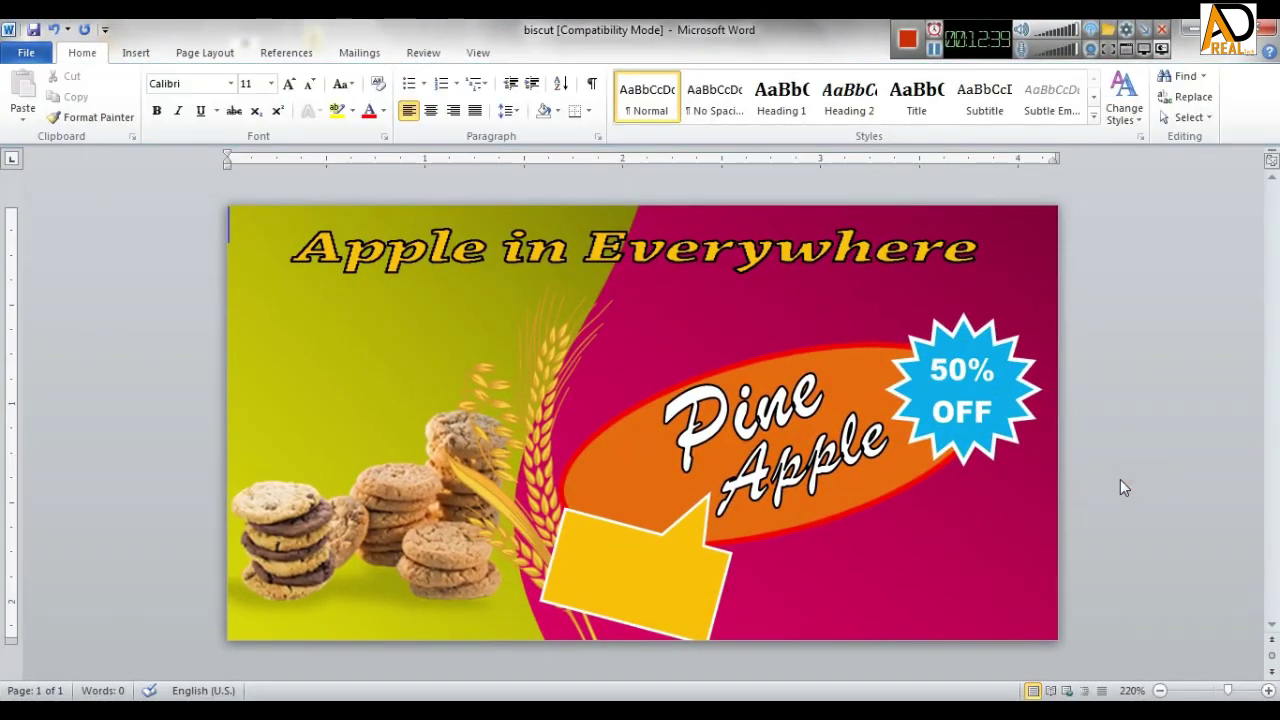
pyautogui.click(620, 587)
# Complete the callout text as 'Only this weekend' and make it bold.
pyautogui.click(686, 592)
pyautogui.write('onl')
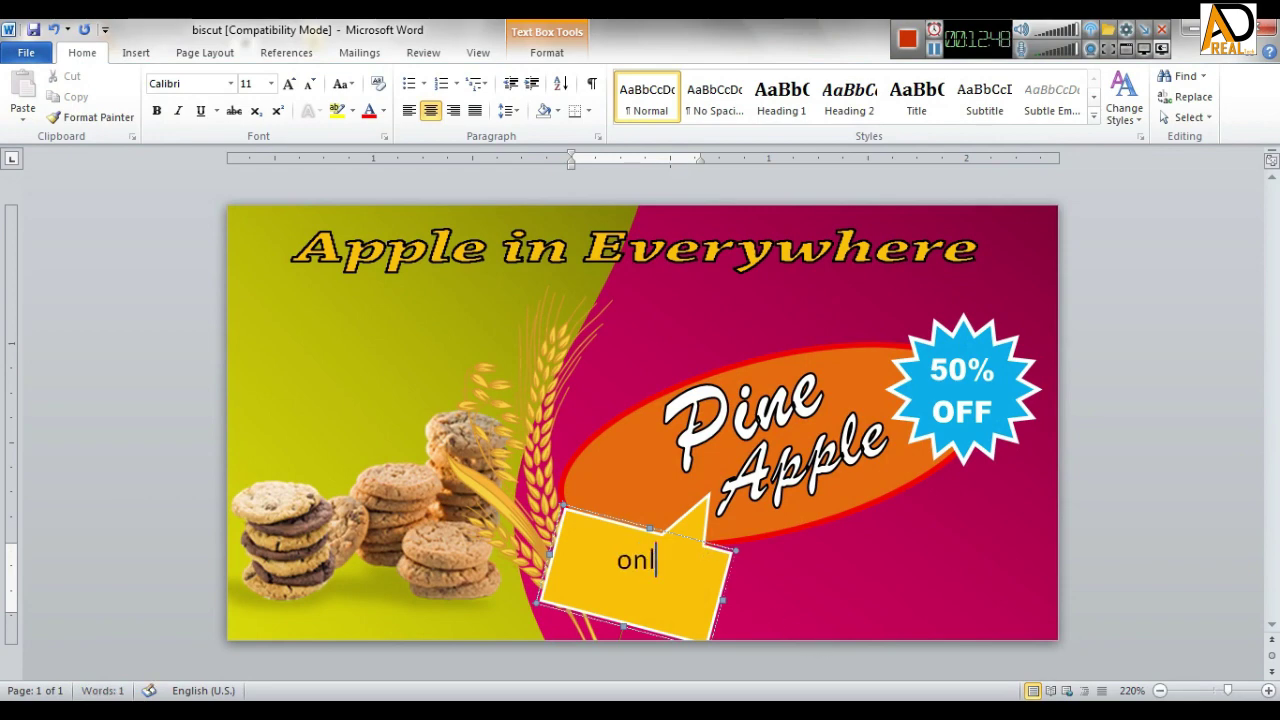
pyautogui.write('y this')
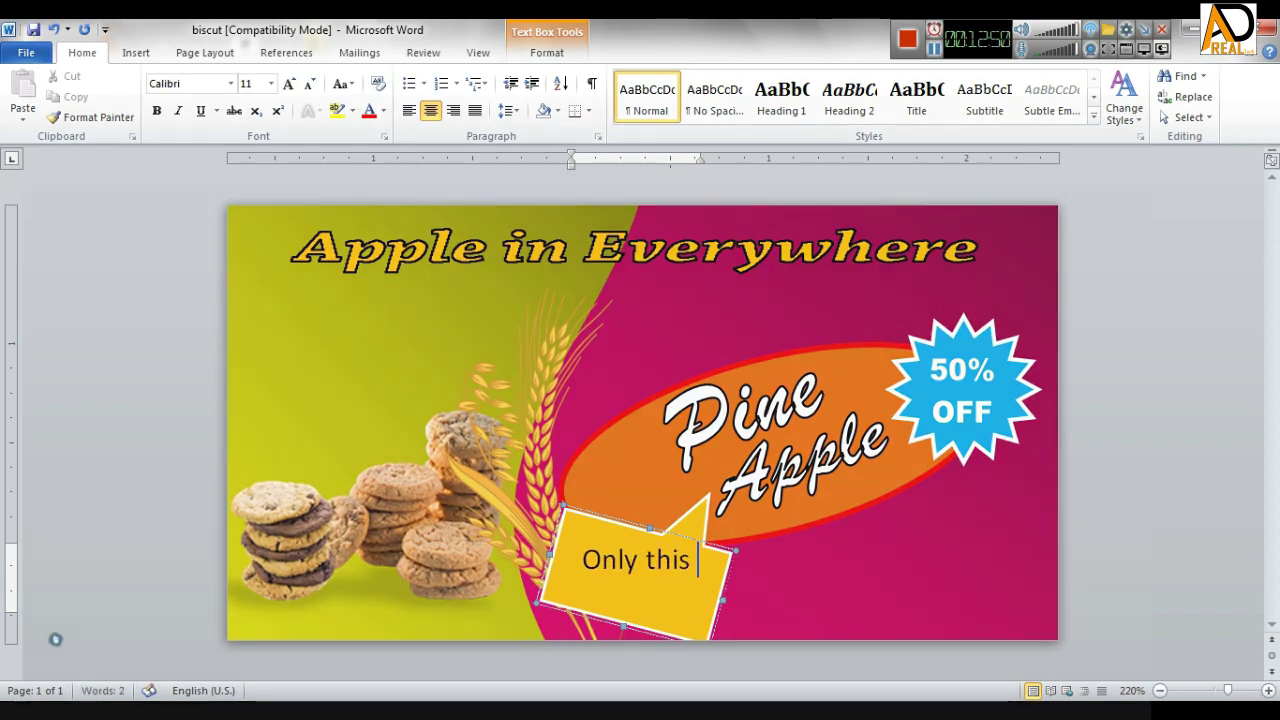
pyautogui.write(' we')
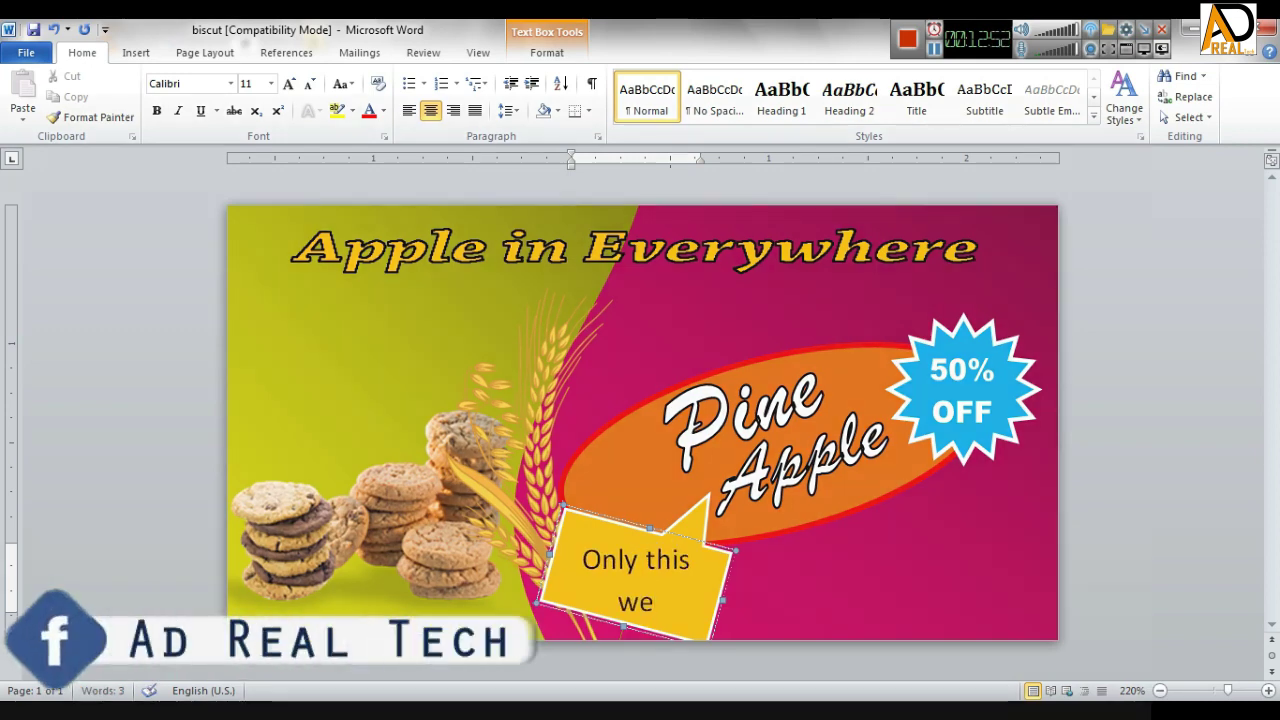
pyautogui.write('e')
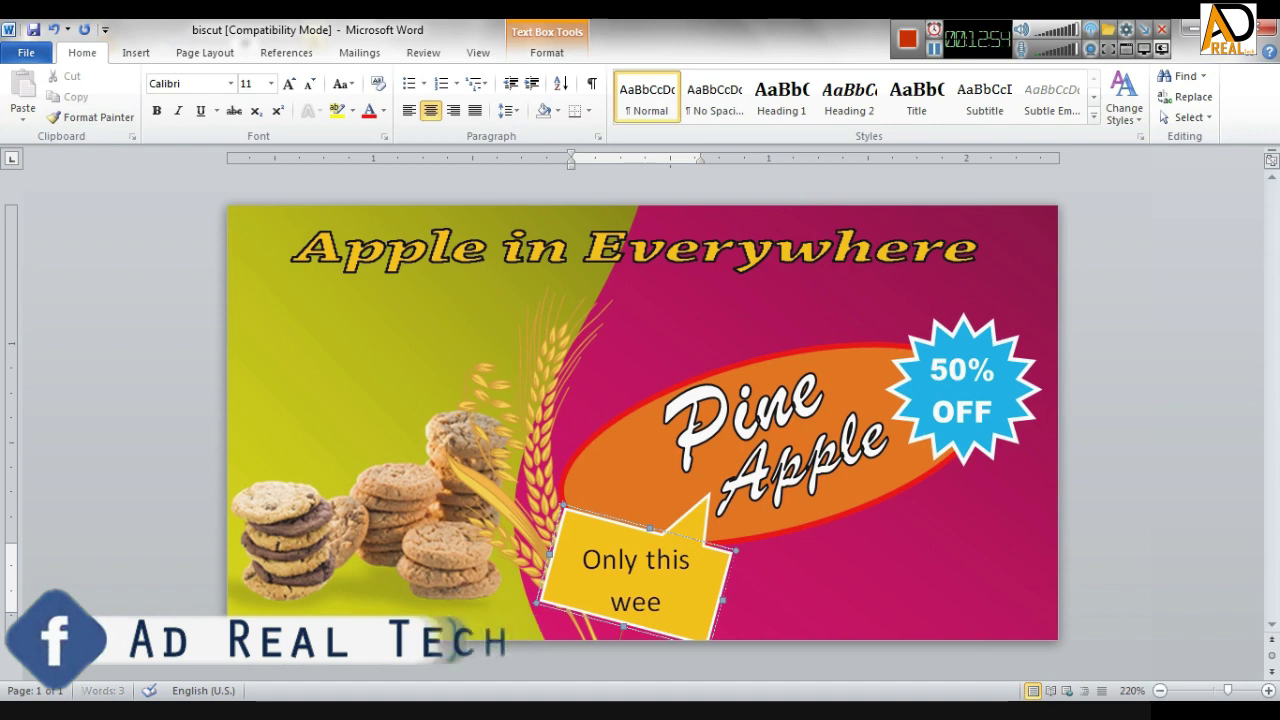
pyautogui.write('kend')
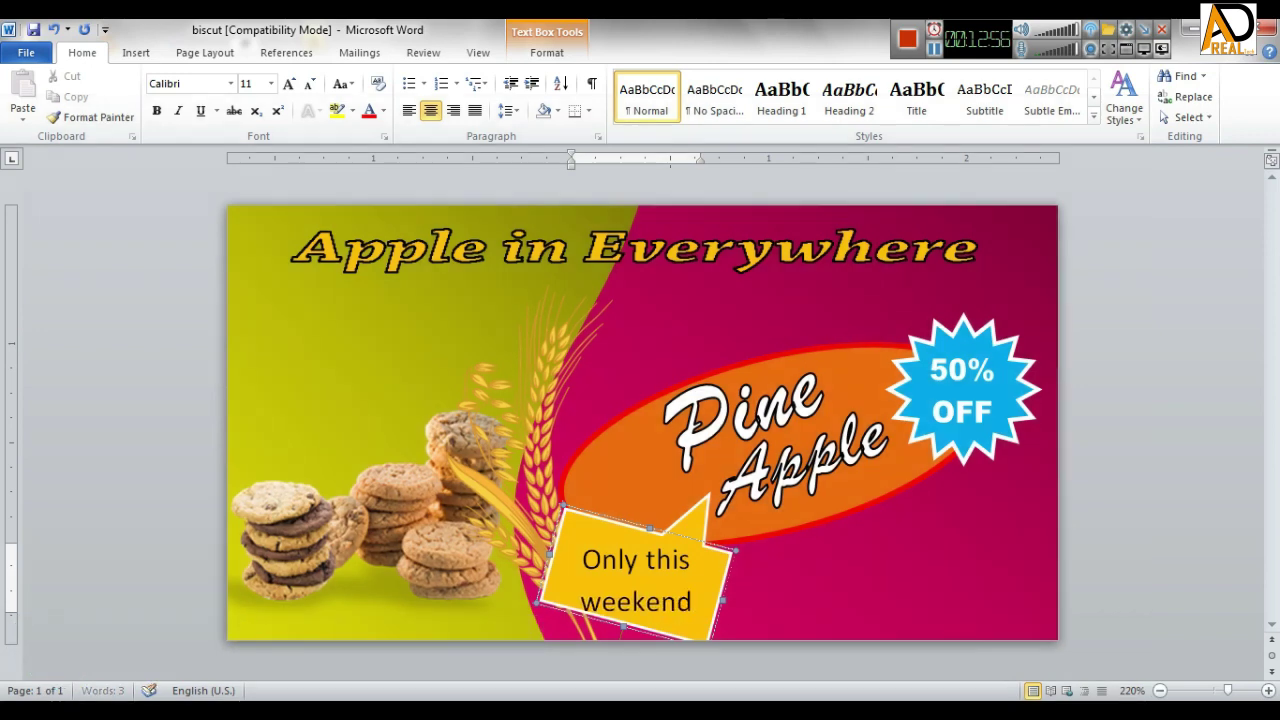
pyautogui.click(1110, 525)
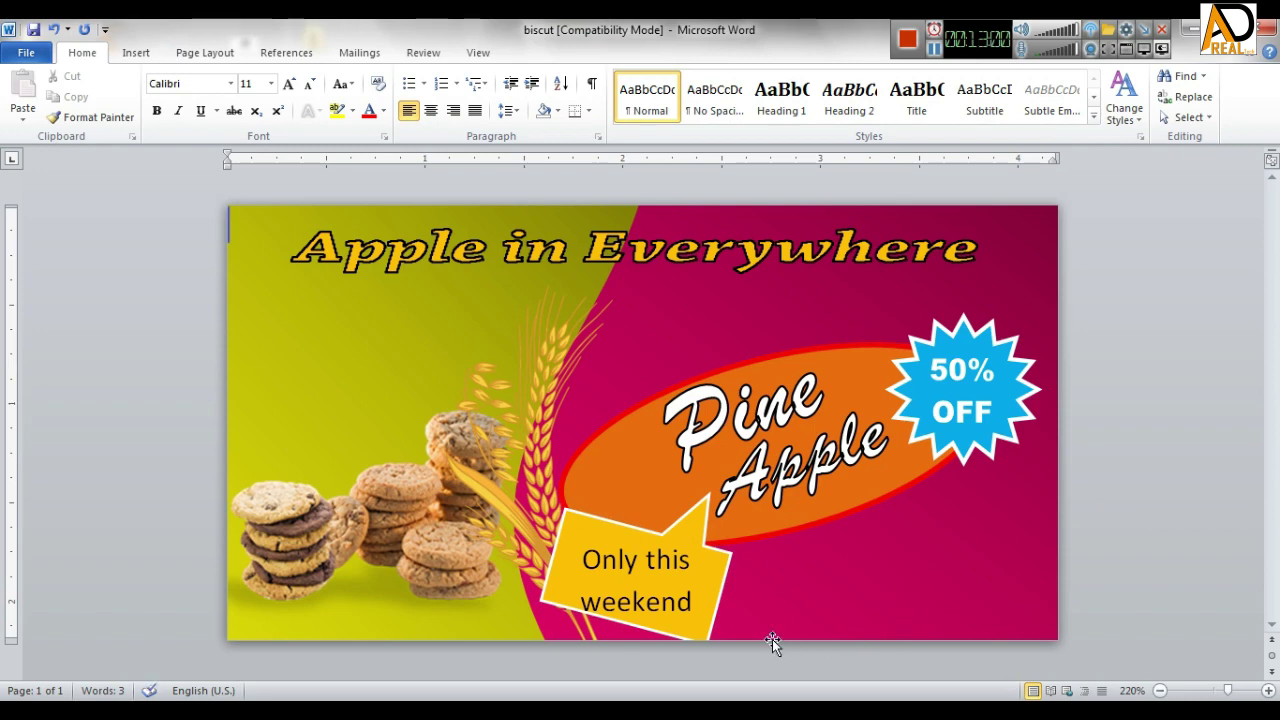
pyautogui.moveTo(692, 601); pyautogui.dragTo(582, 556)
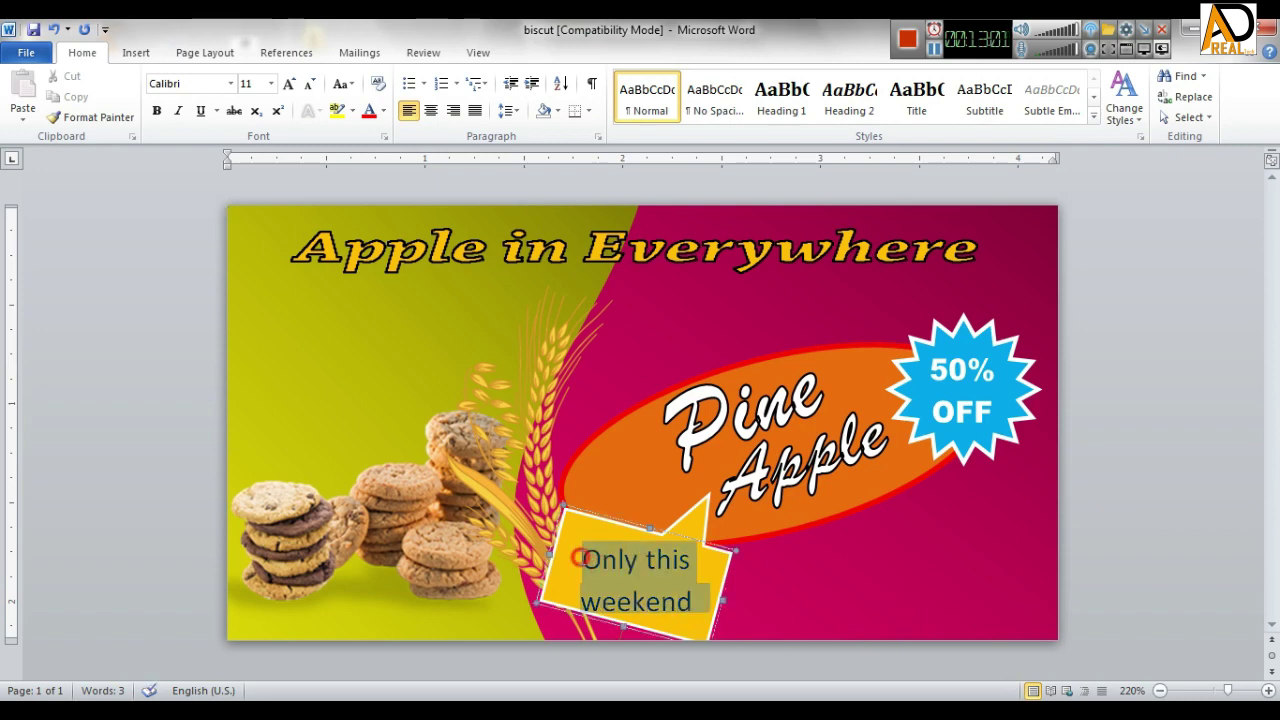
pyautogui.click(155, 111)
pyautogui.click(594, 577)
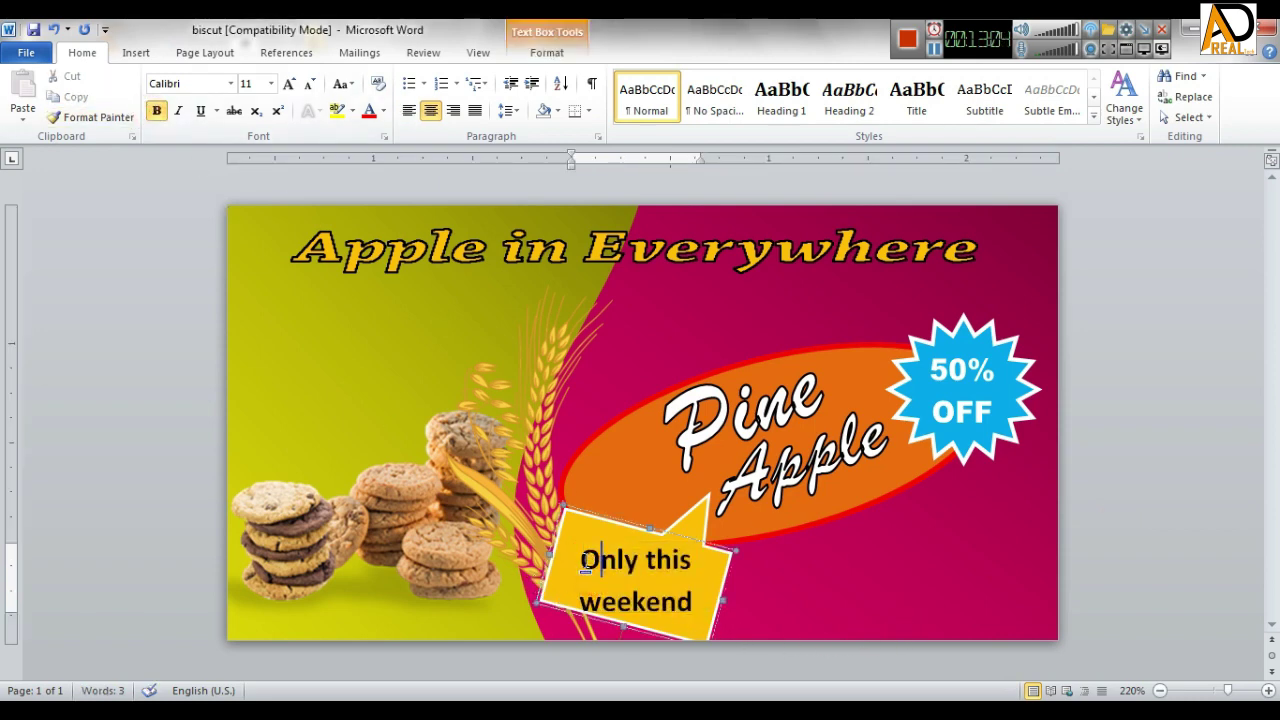
# Underline 'Only this' and turn all the callout text red.
pyautogui.moveTo(582, 560); pyautogui.dragTo(694, 562)
pyautogui.click(200, 111)
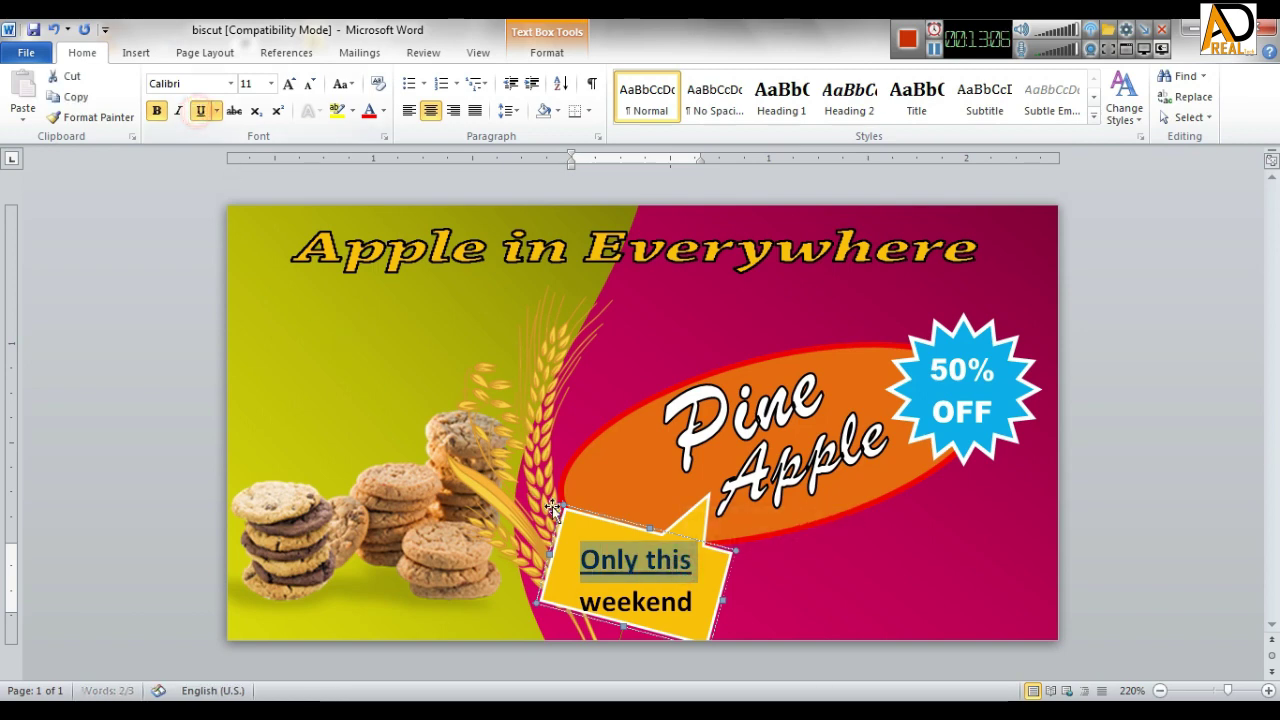
pyautogui.click(612, 600)
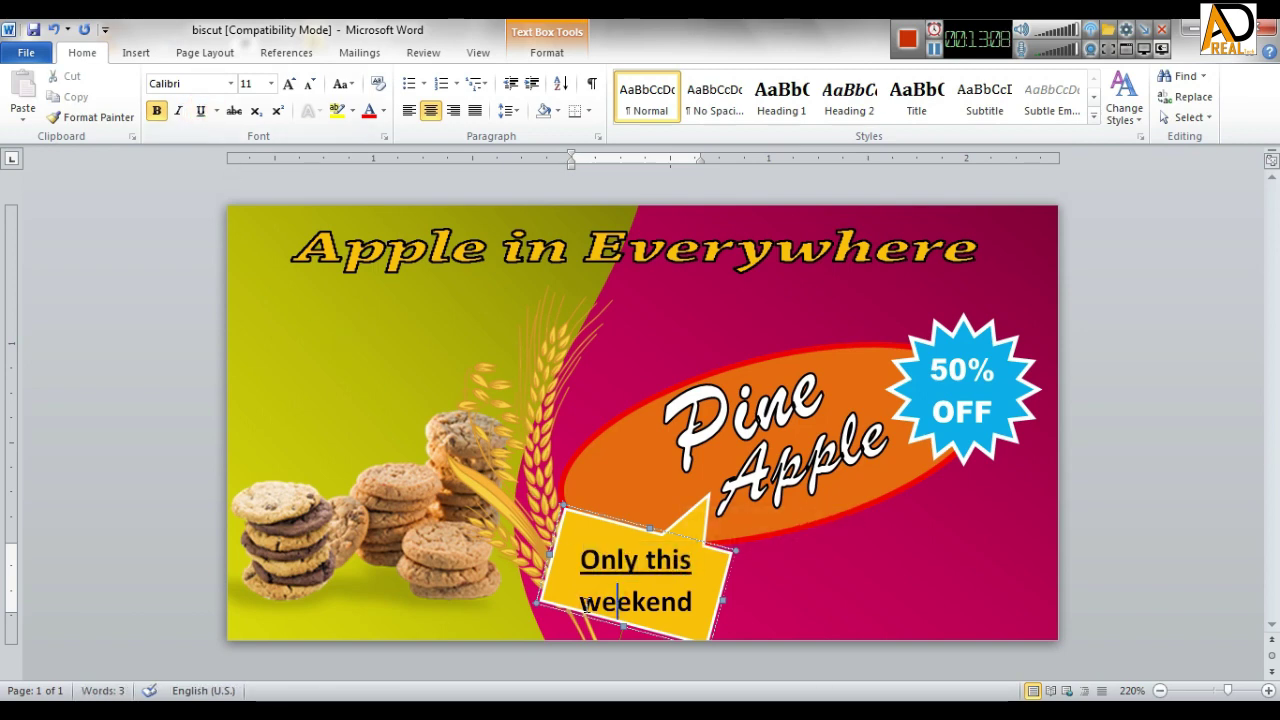
pyautogui.moveTo(581, 558); pyautogui.dragTo(700, 603)
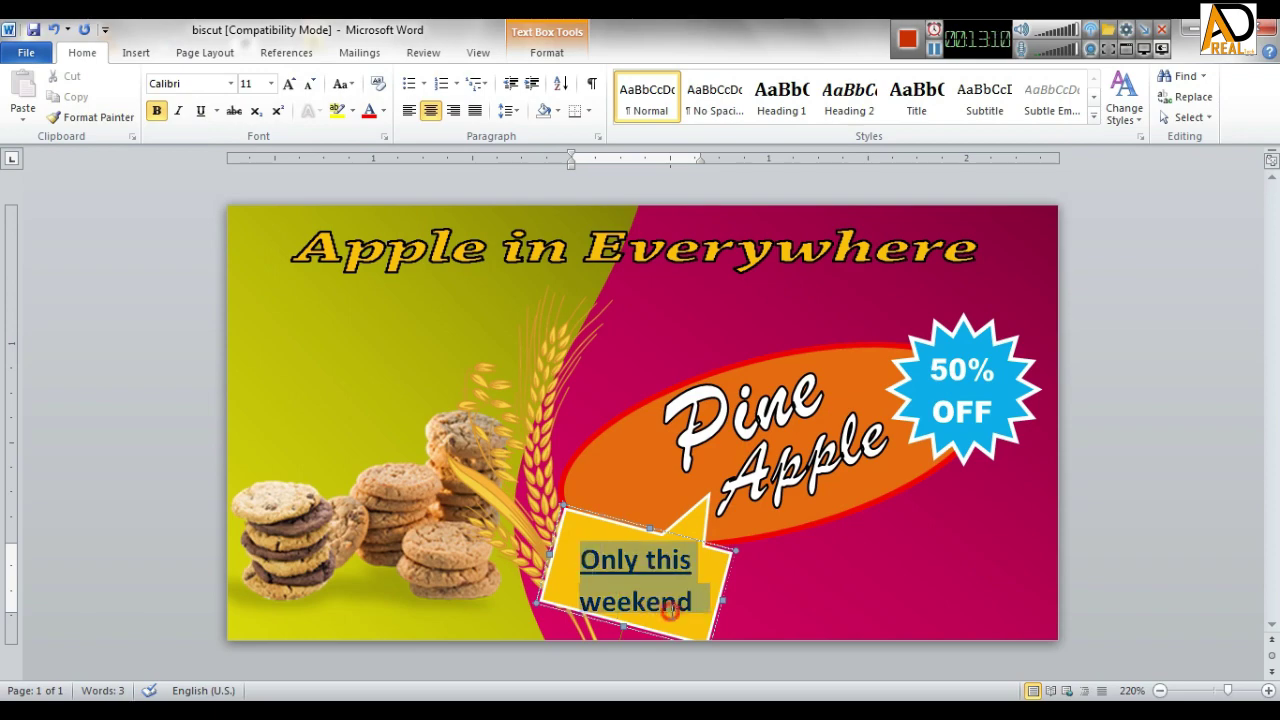
pyautogui.click(383, 112)
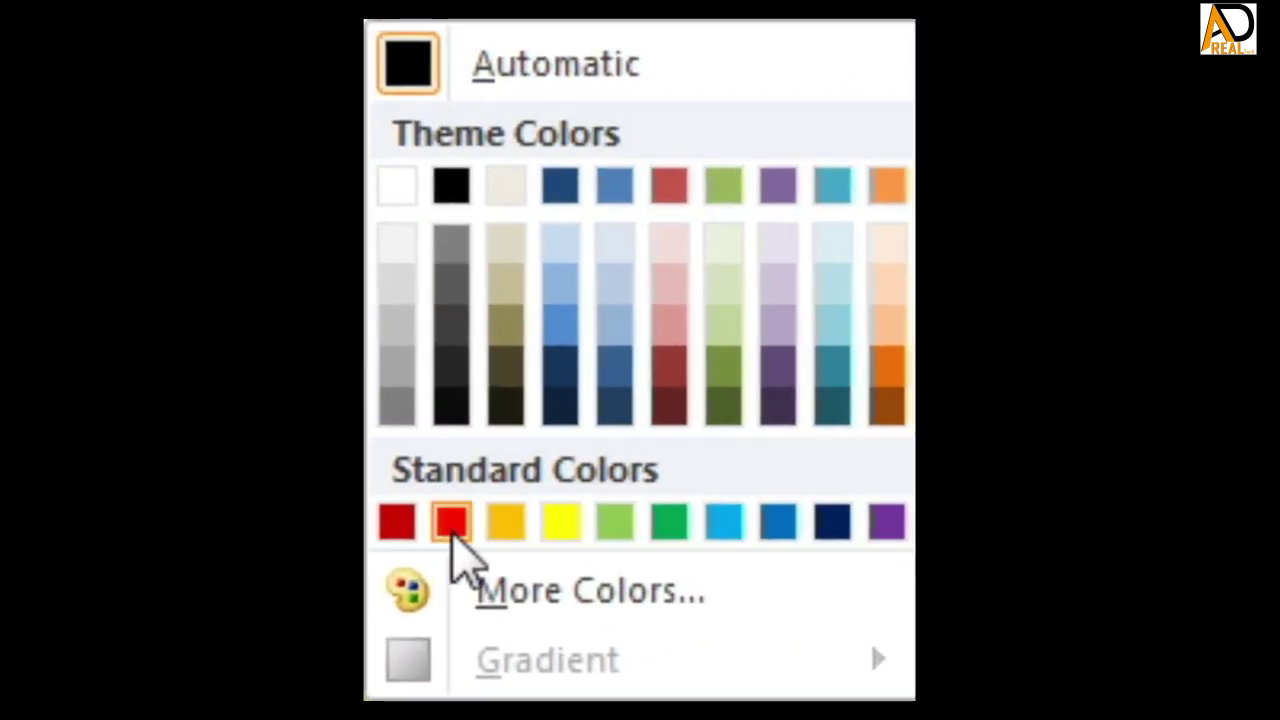
pyautogui.click(450, 530)
pyautogui.click(1250, 555)
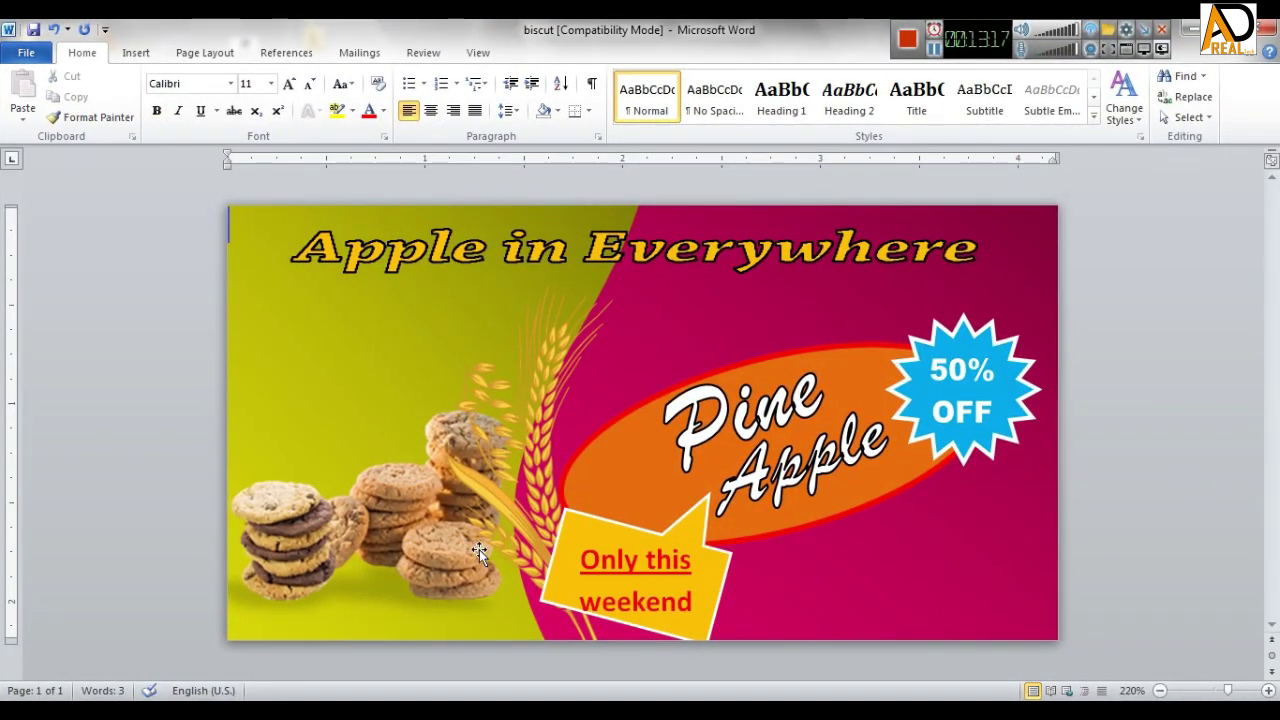
# Delete the existing cookies picture from the banner.
pyautogui.click(479, 549)
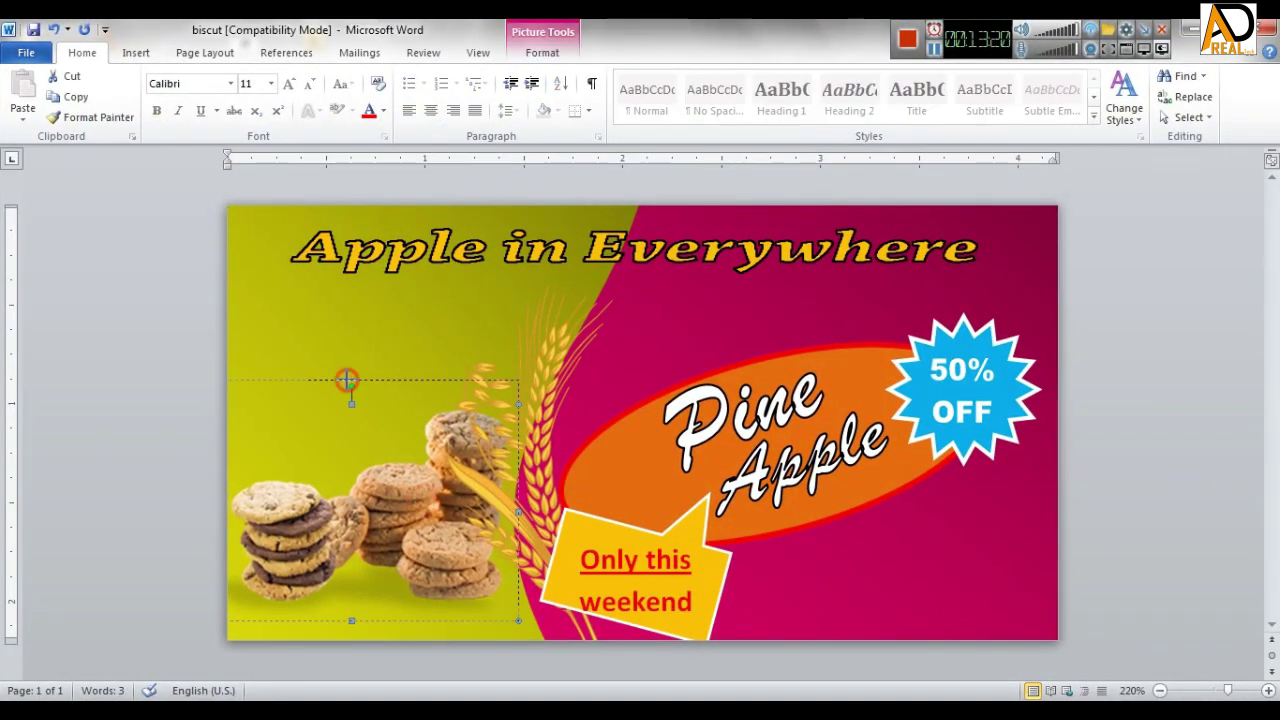
pyautogui.moveTo(346, 379); pyautogui.dragTo(347, 378)
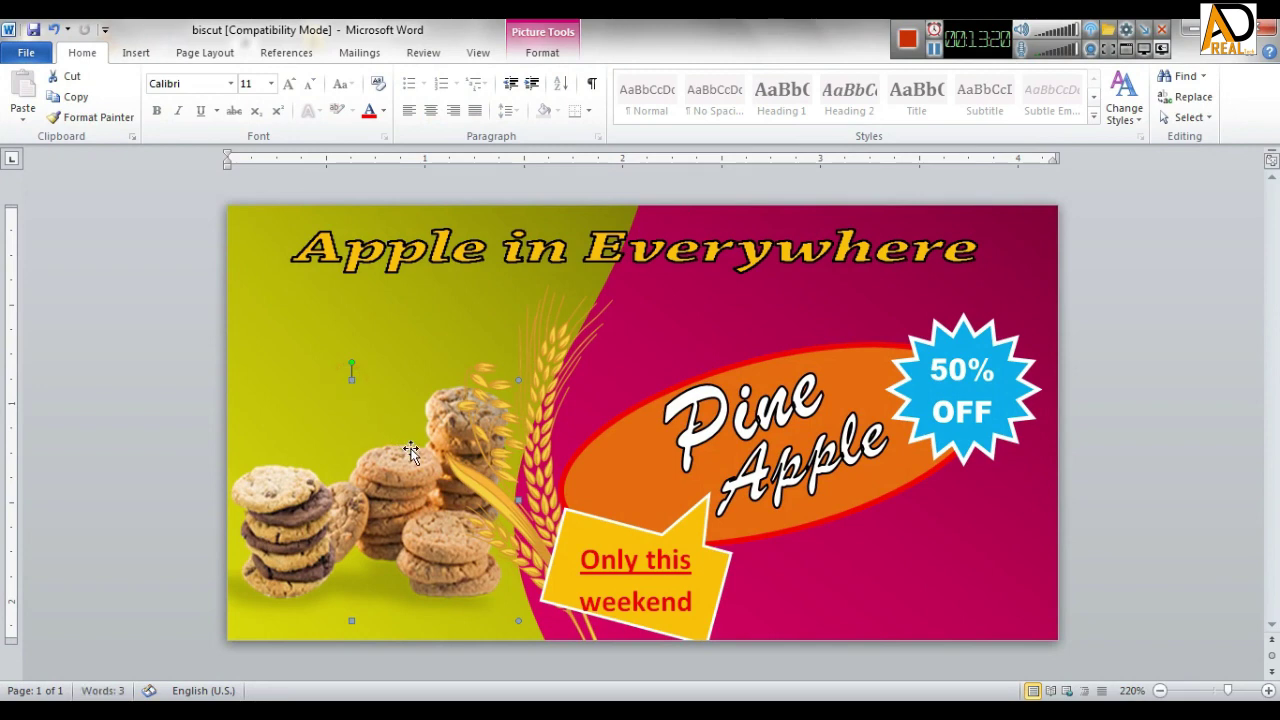
pyautogui.click(468, 562)
pyautogui.click(368, 507)
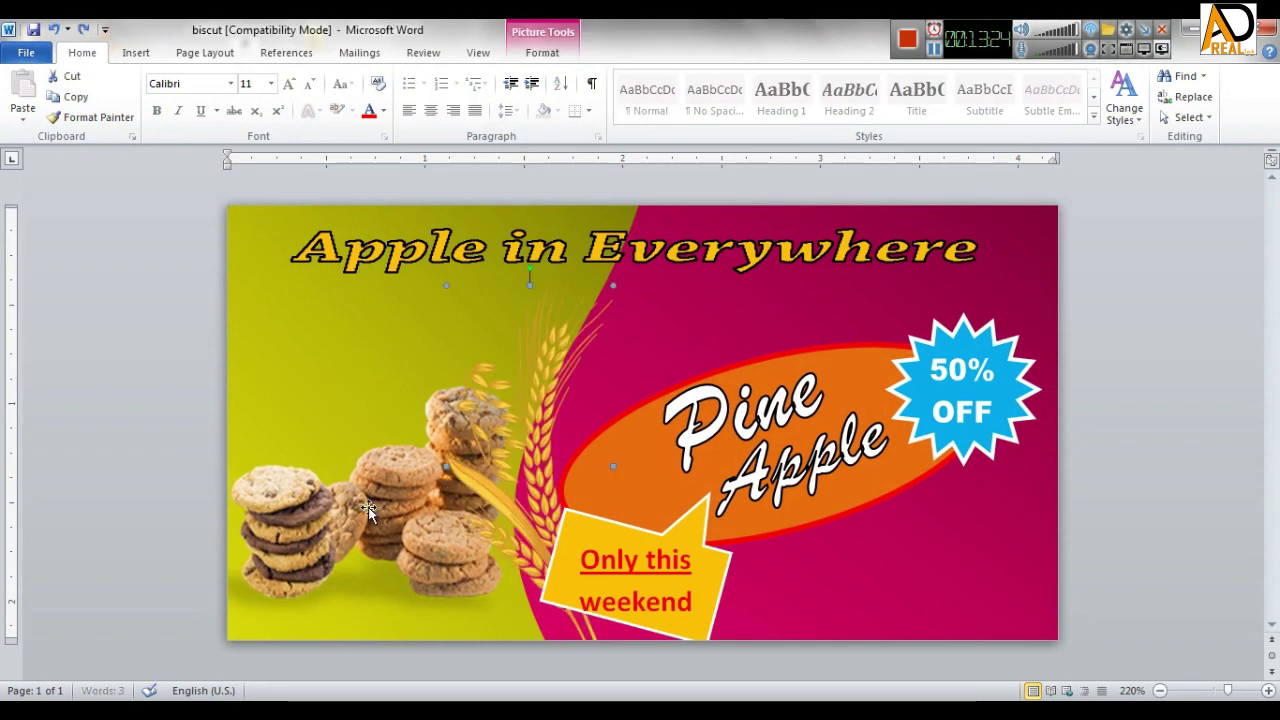
pyautogui.press('Delete')
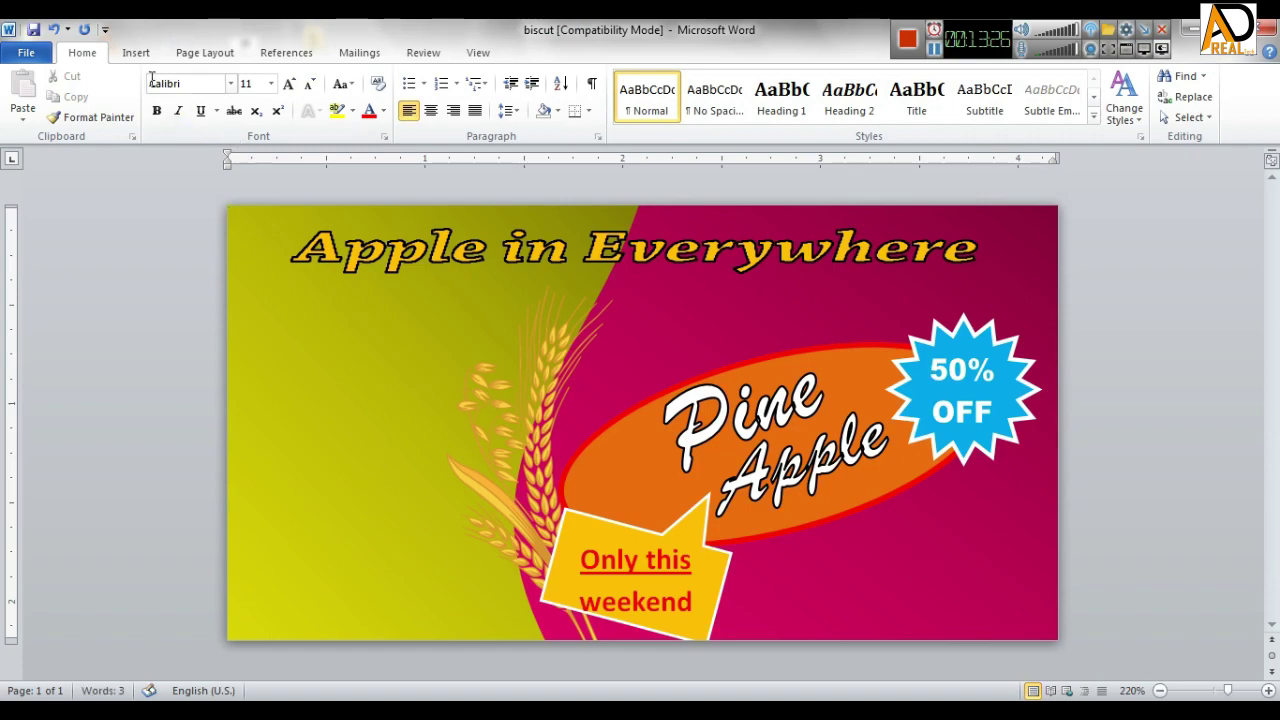
# Insert the biscuit basket image from the Desktop's New folder (3), set In Front of Text.
pyautogui.click(134, 52)
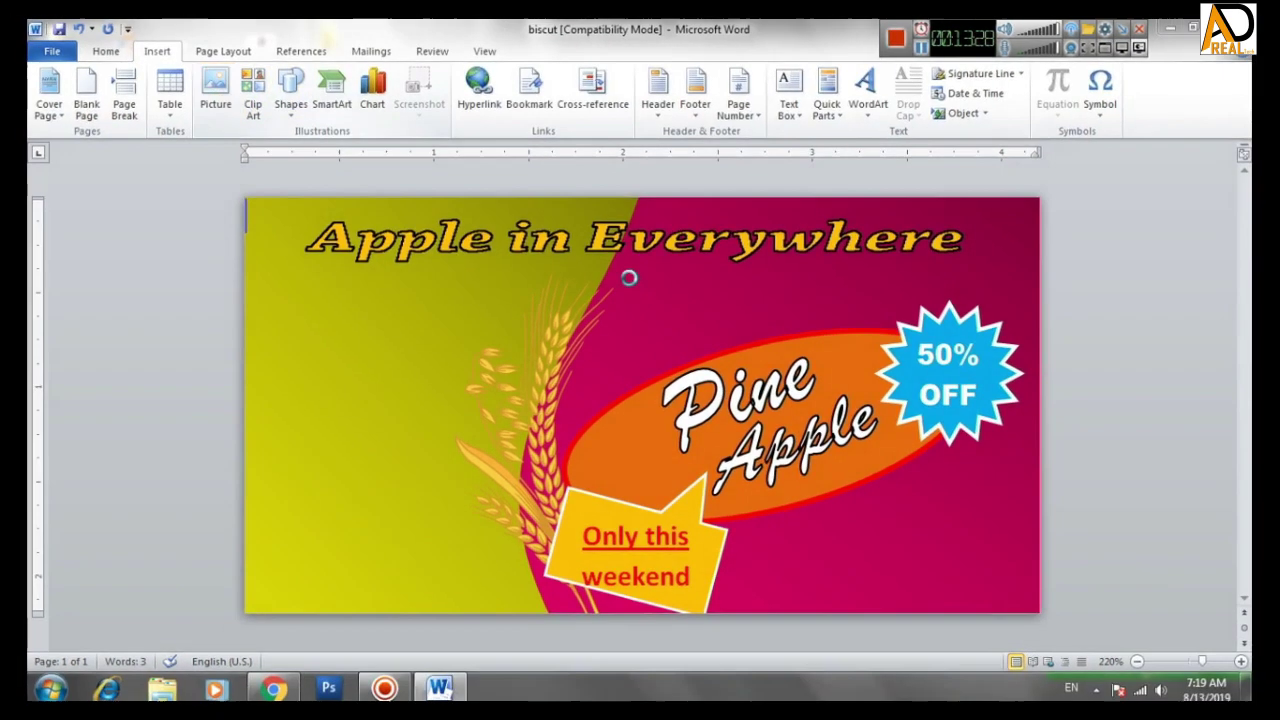
pyautogui.click(236, 250)
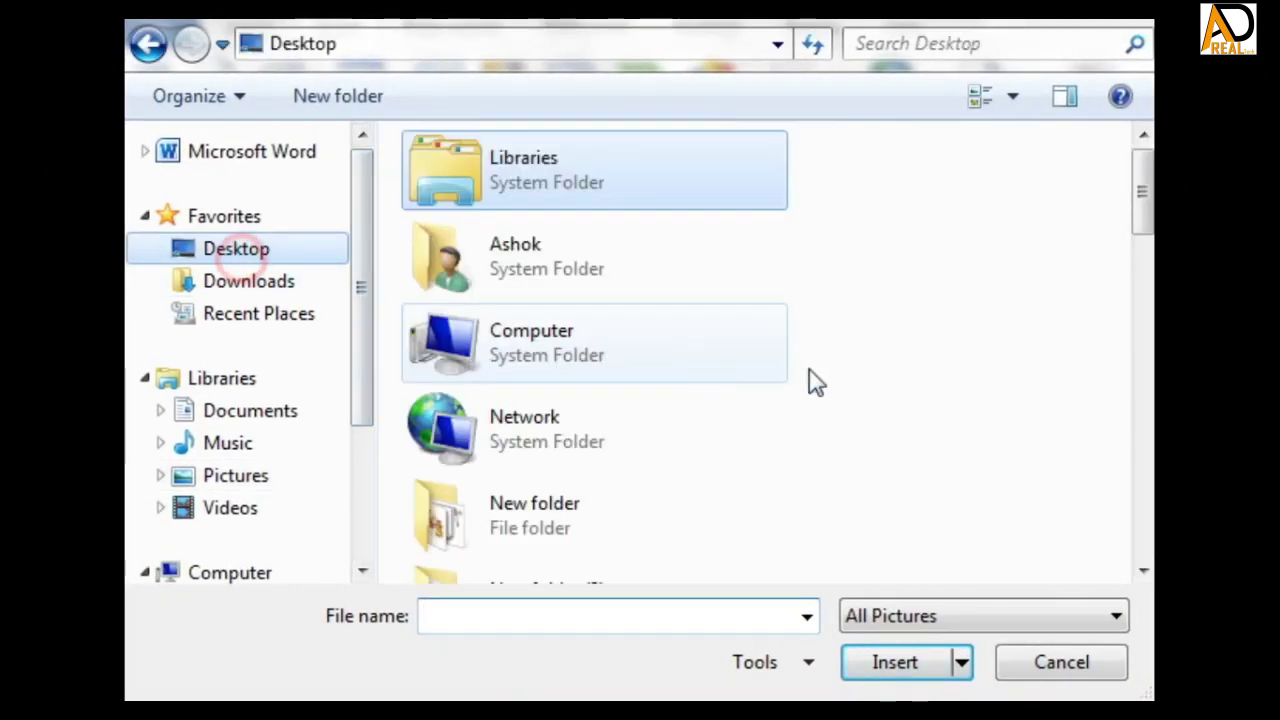
pyautogui.moveTo(1108, 218); pyautogui.dragTo(1108, 268)
pyautogui.doubleClick(540, 400)
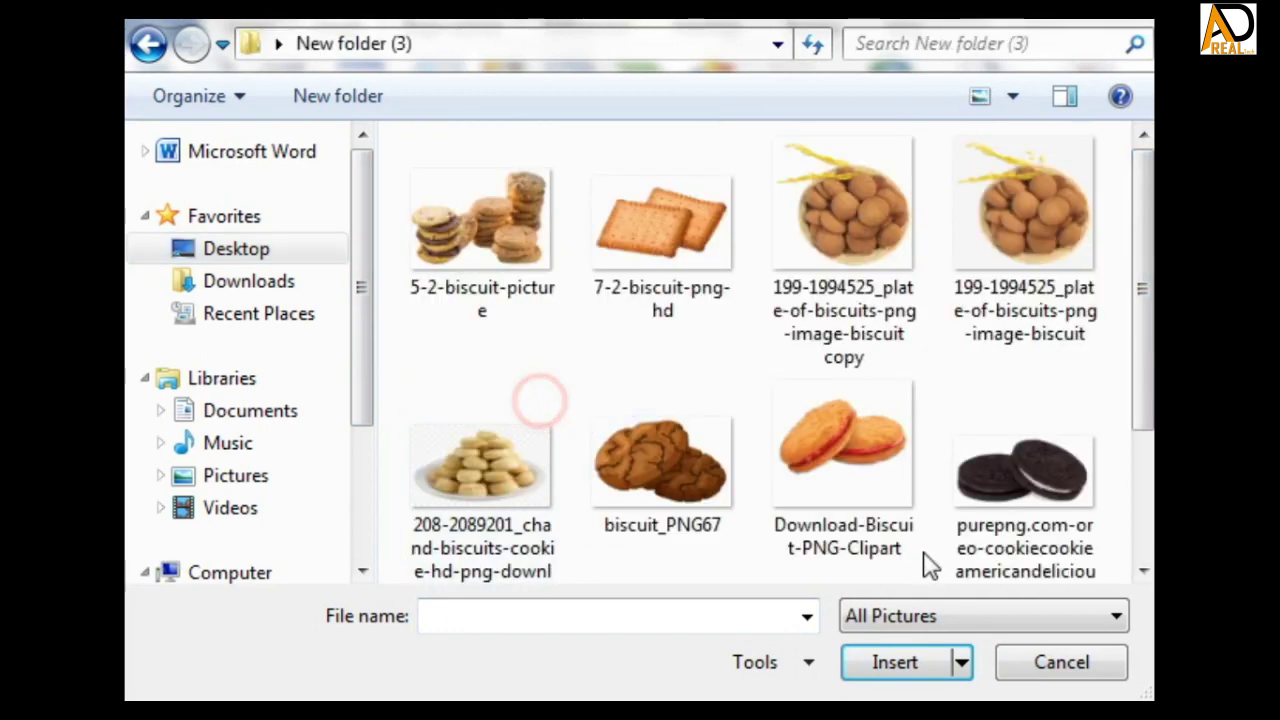
pyautogui.click(1015, 235)
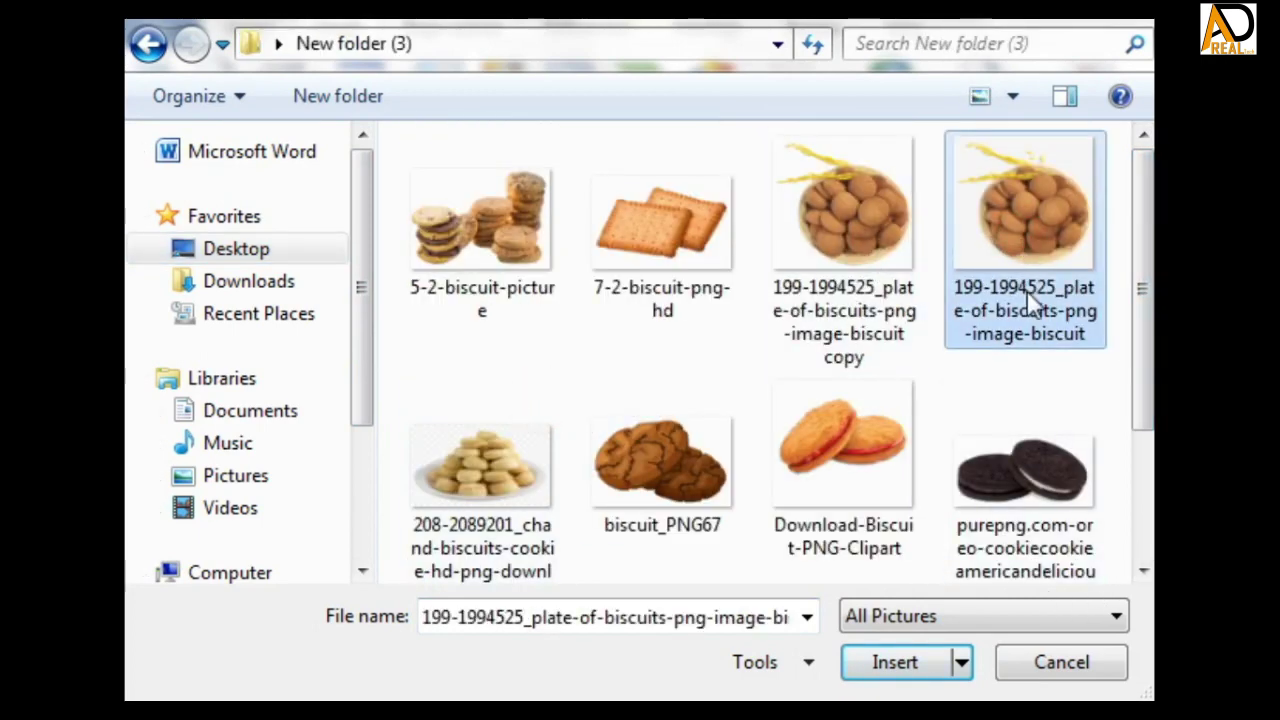
pyautogui.click(813, 205)
pyautogui.click(894, 662)
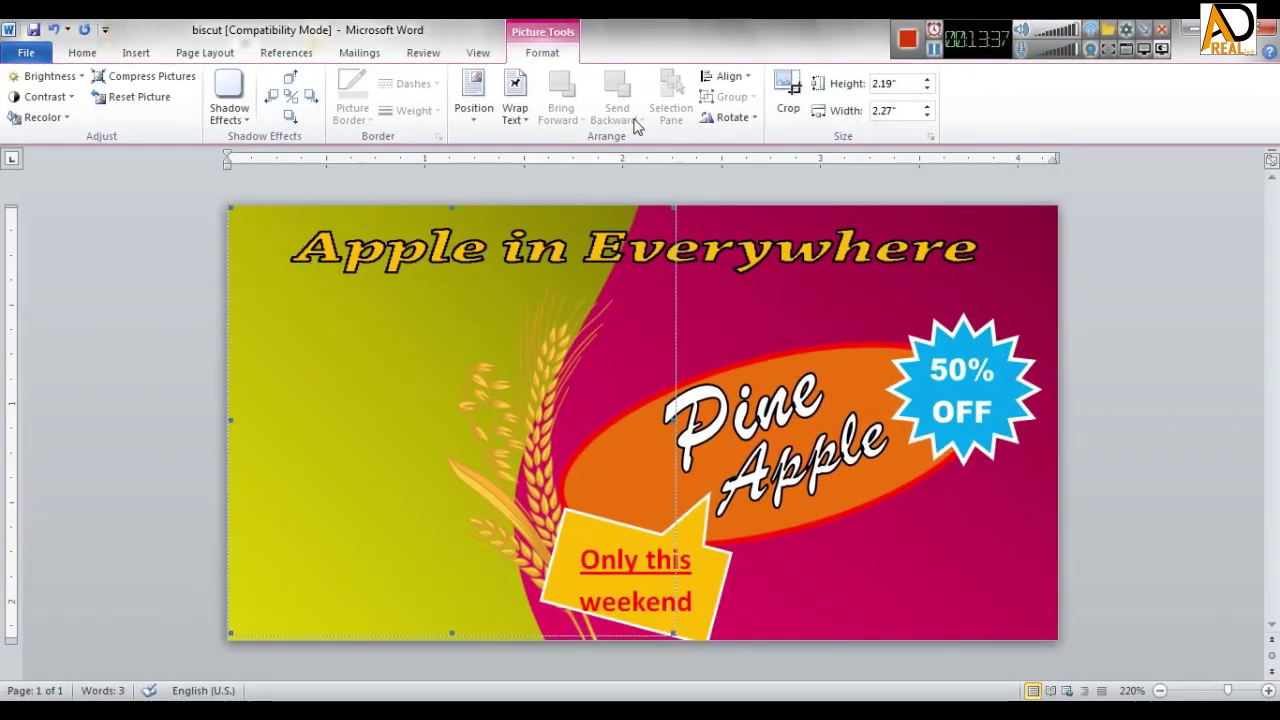
pyautogui.click(517, 95)
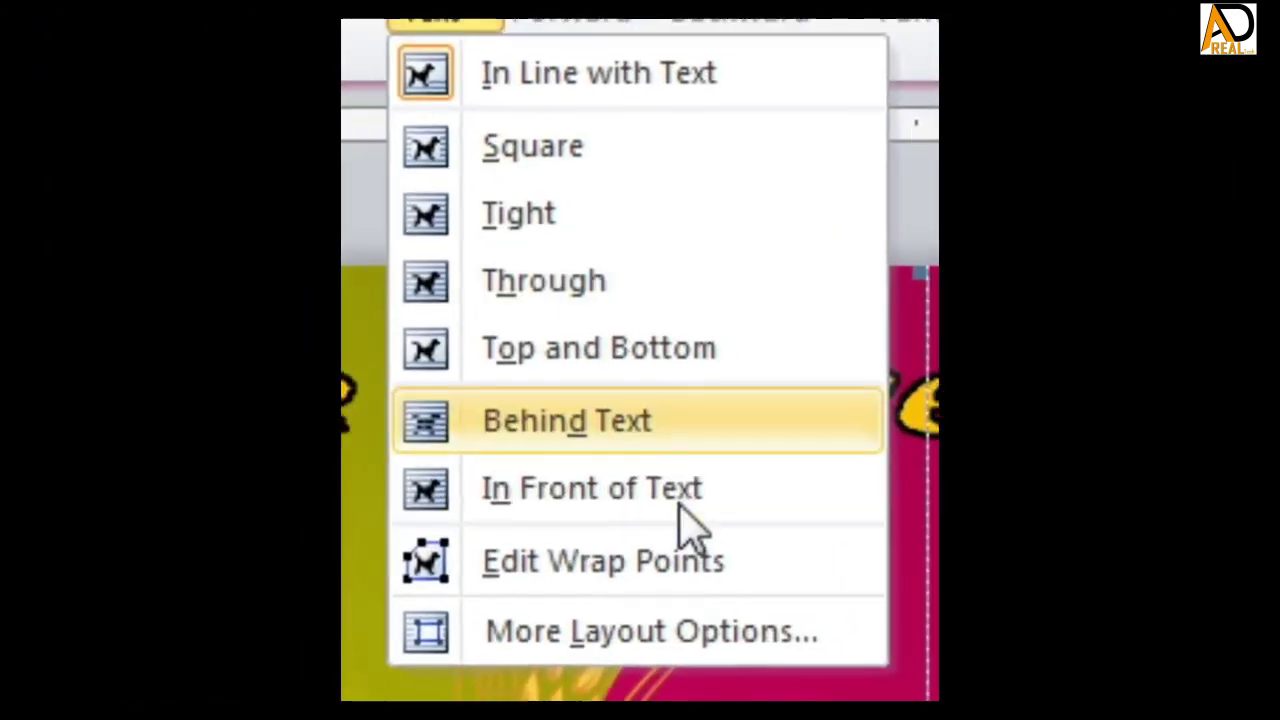
pyautogui.click(690, 510)
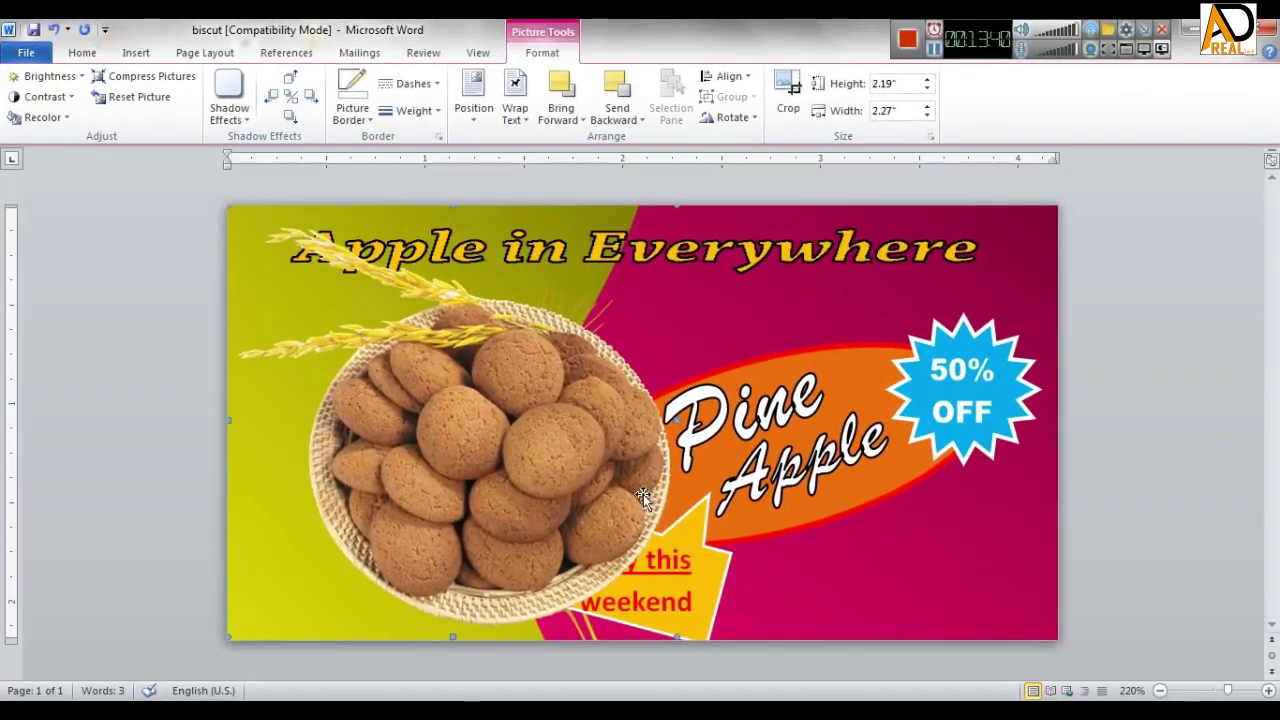
# Resize the biscuit basket to about 1.5 inches tall and place it at the lower left.
pyautogui.moveTo(675, 640); pyautogui.dragTo(530, 505)
pyautogui.moveTo(489, 443); pyautogui.dragTo(489, 452)
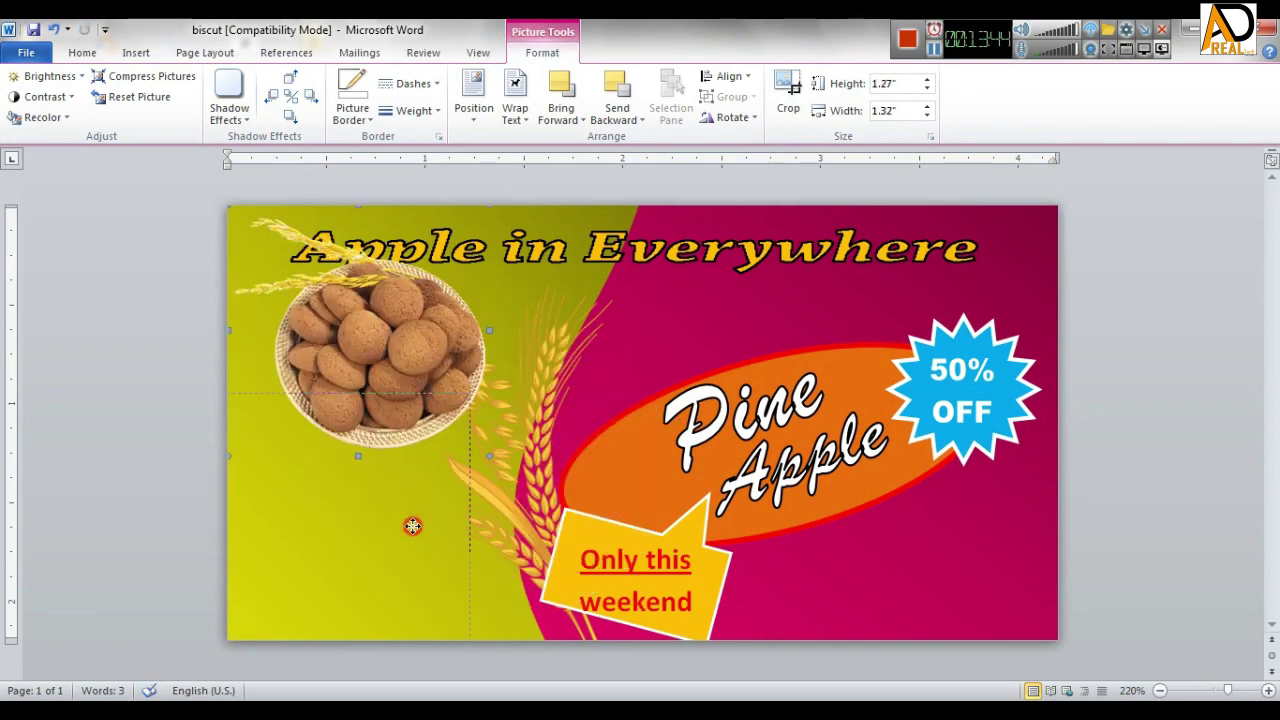
pyautogui.moveTo(412, 526); pyautogui.dragTo(425, 513)
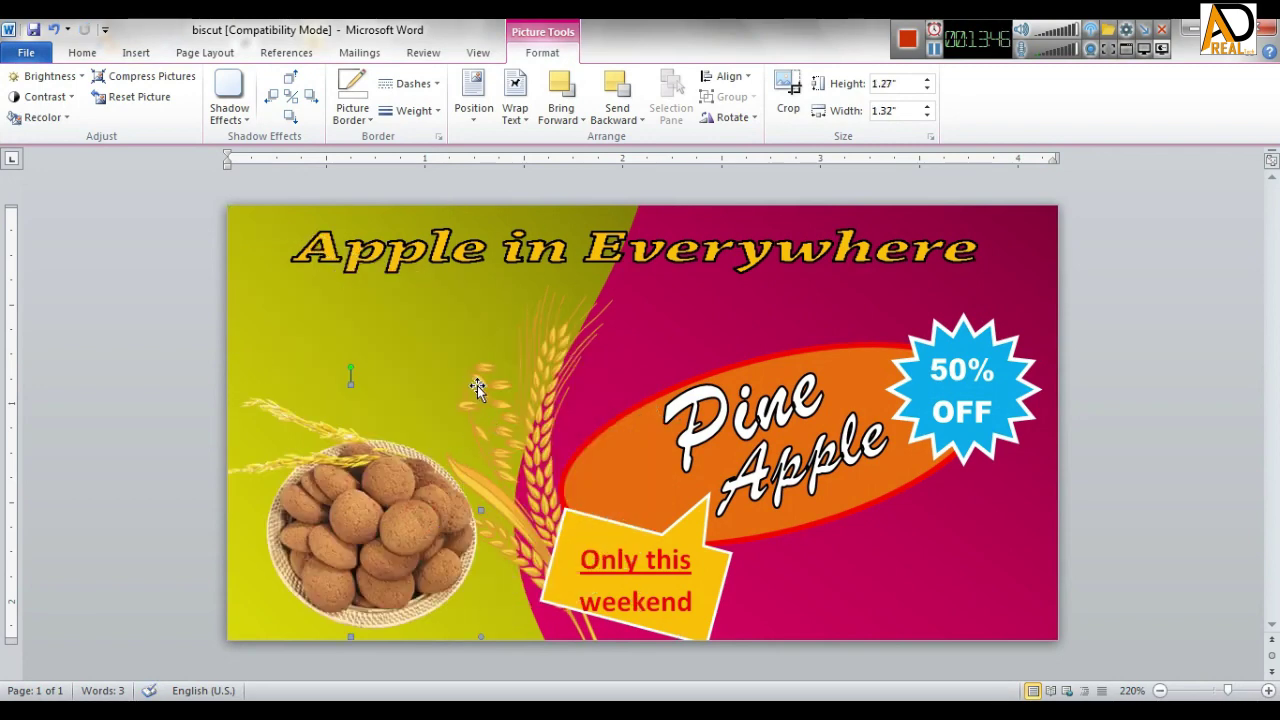
pyautogui.moveTo(526, 355); pyautogui.dragTo(526, 341)
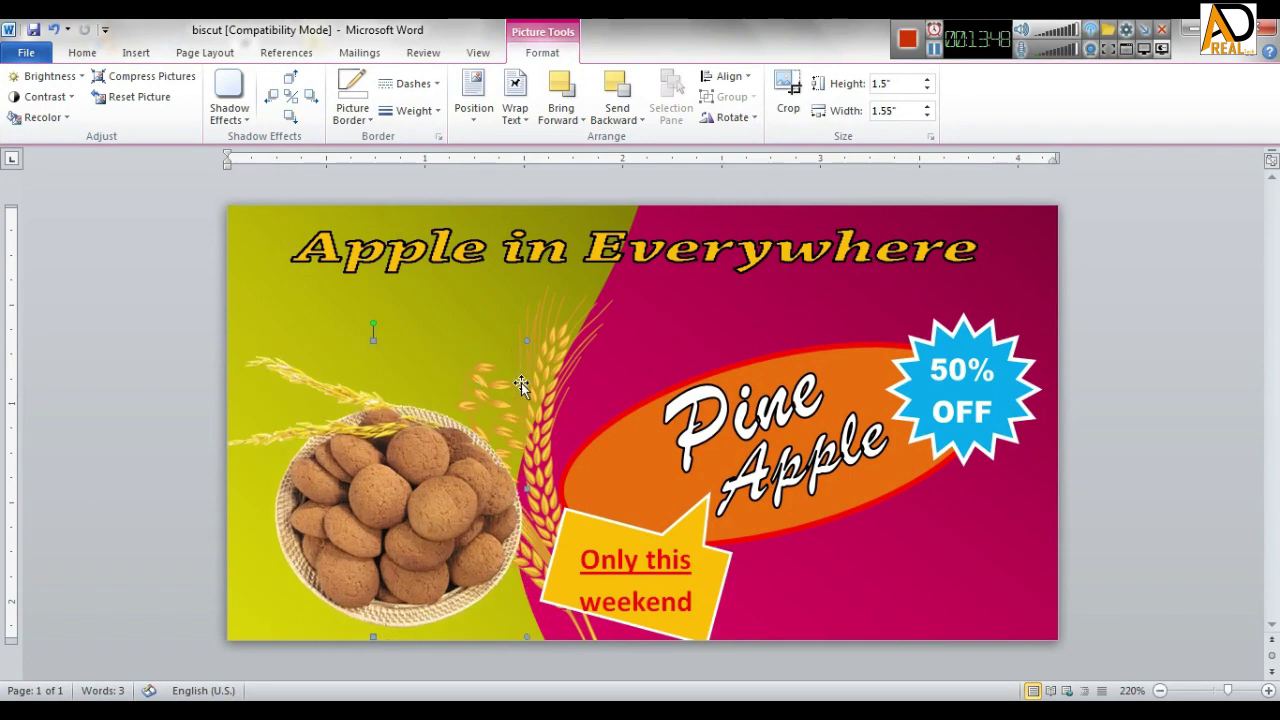
pyautogui.moveTo(407, 475); pyautogui.dragTo(407, 477)
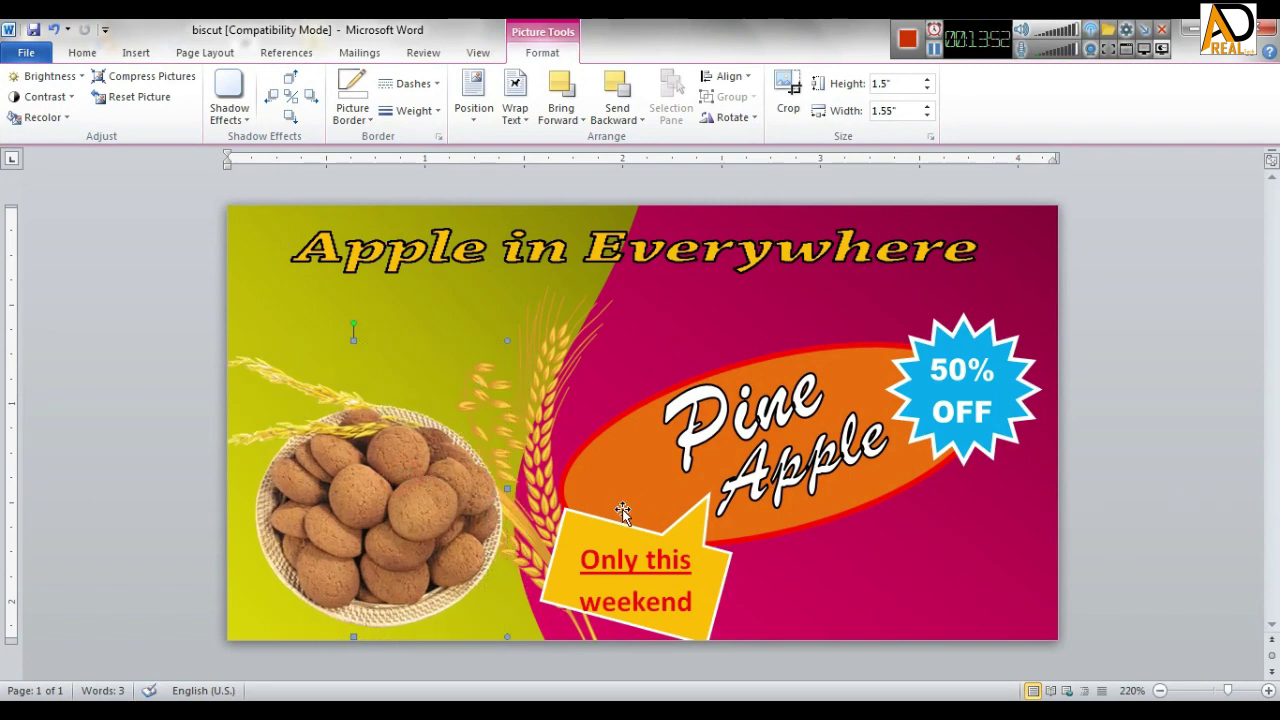
# Set the wheat stalk picture to In Front of Text wrapping.
pyautogui.click(534, 505)
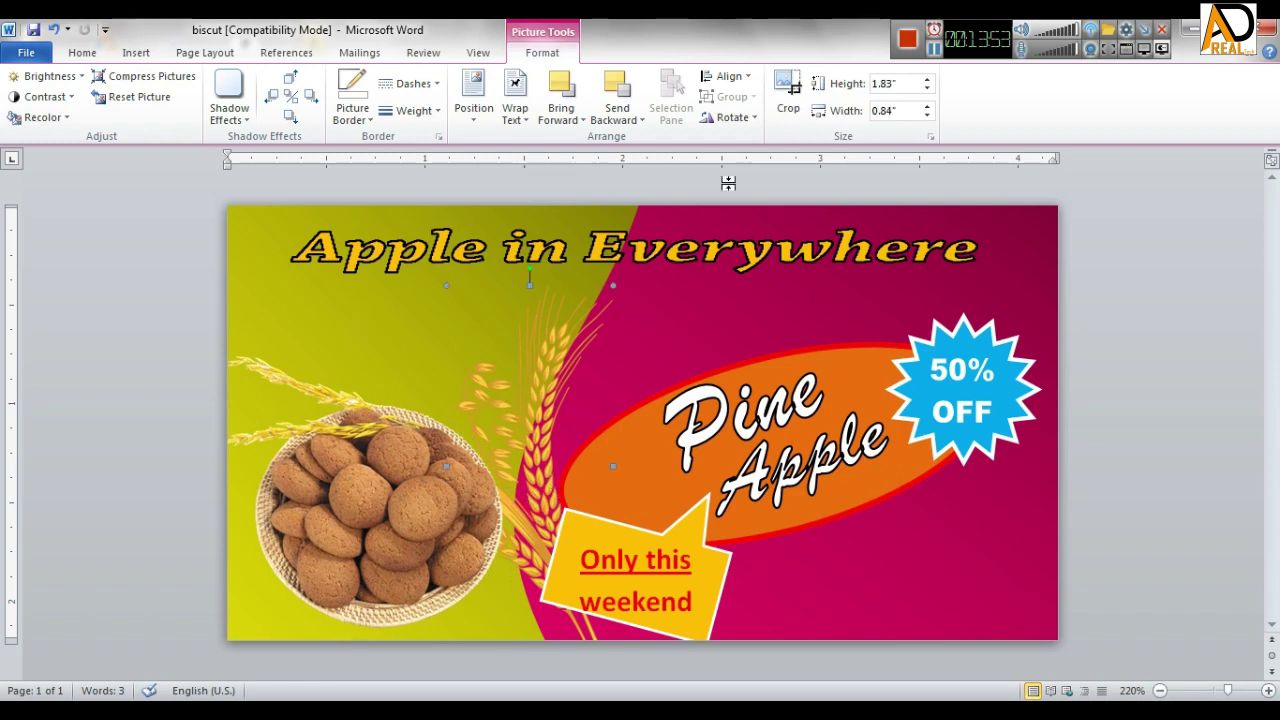
pyautogui.click(562, 112)
pyautogui.click(527, 127)
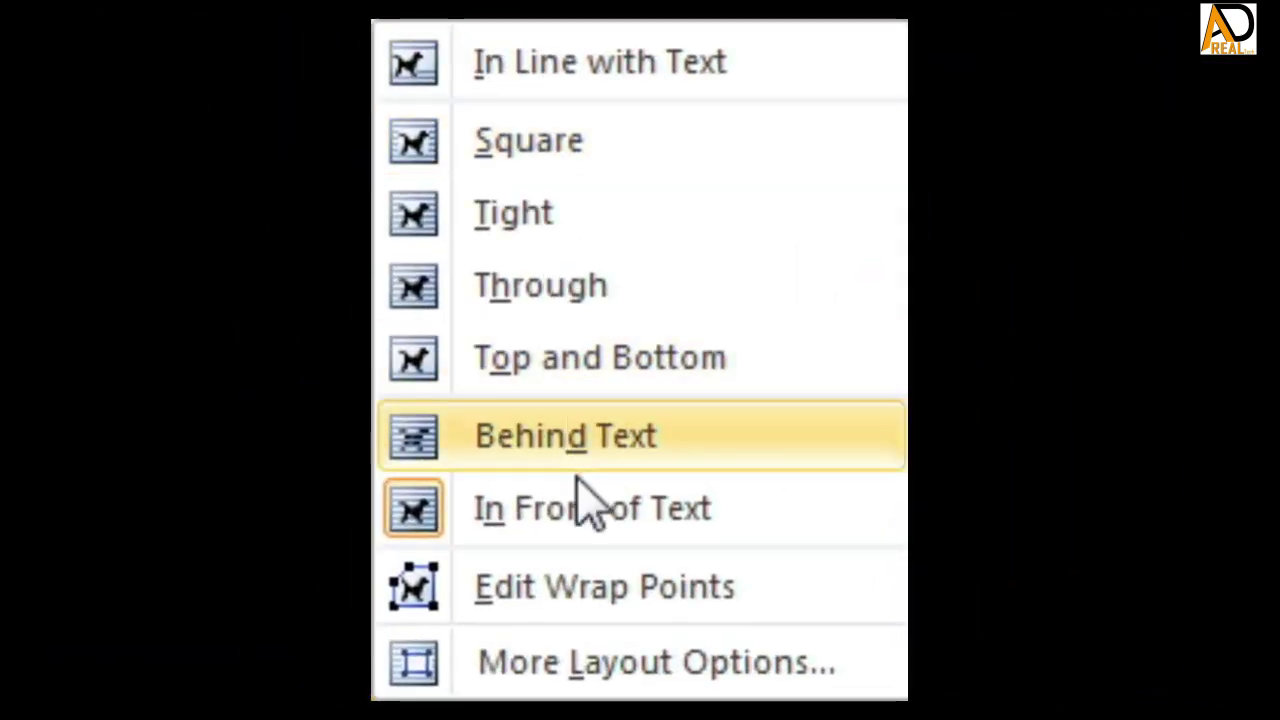
pyautogui.click(615, 505)
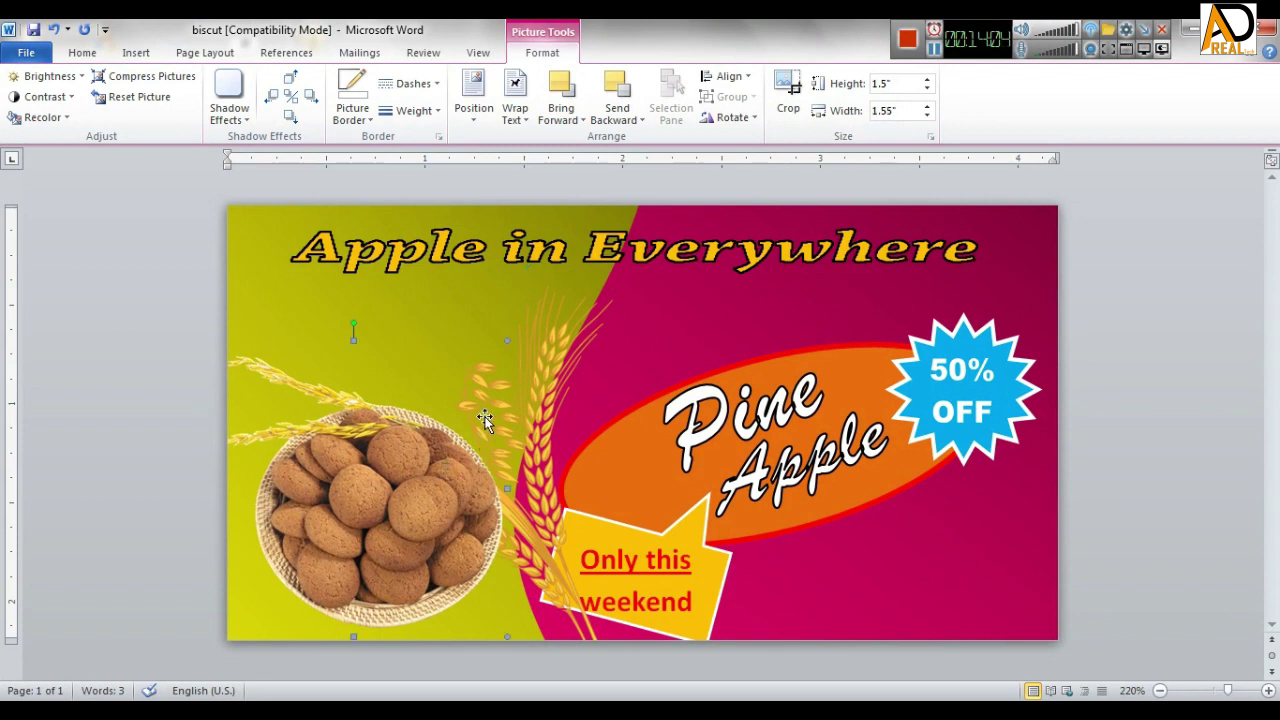
# Bring the wheat stalk to the front of all layers and check the layering.
pyautogui.click(538, 418)
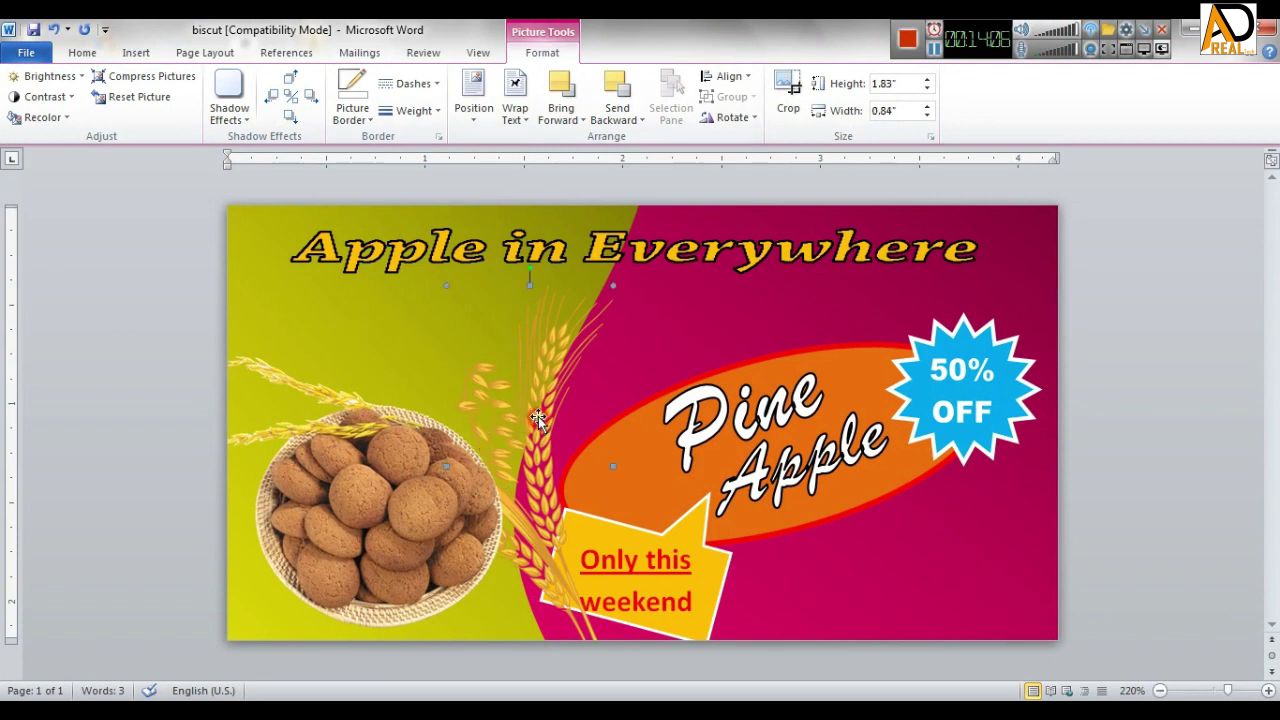
pyautogui.click(583, 122)
pyautogui.click(585, 141)
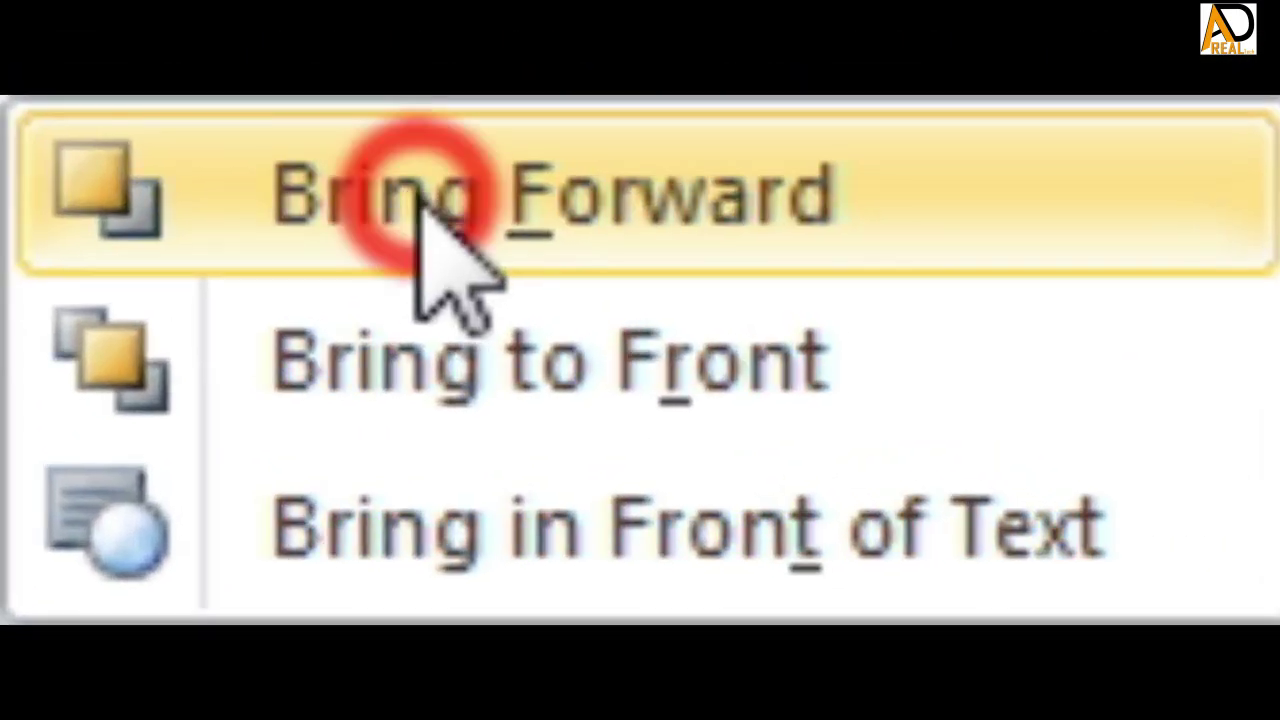
pyautogui.click(583, 119)
pyautogui.click(588, 138)
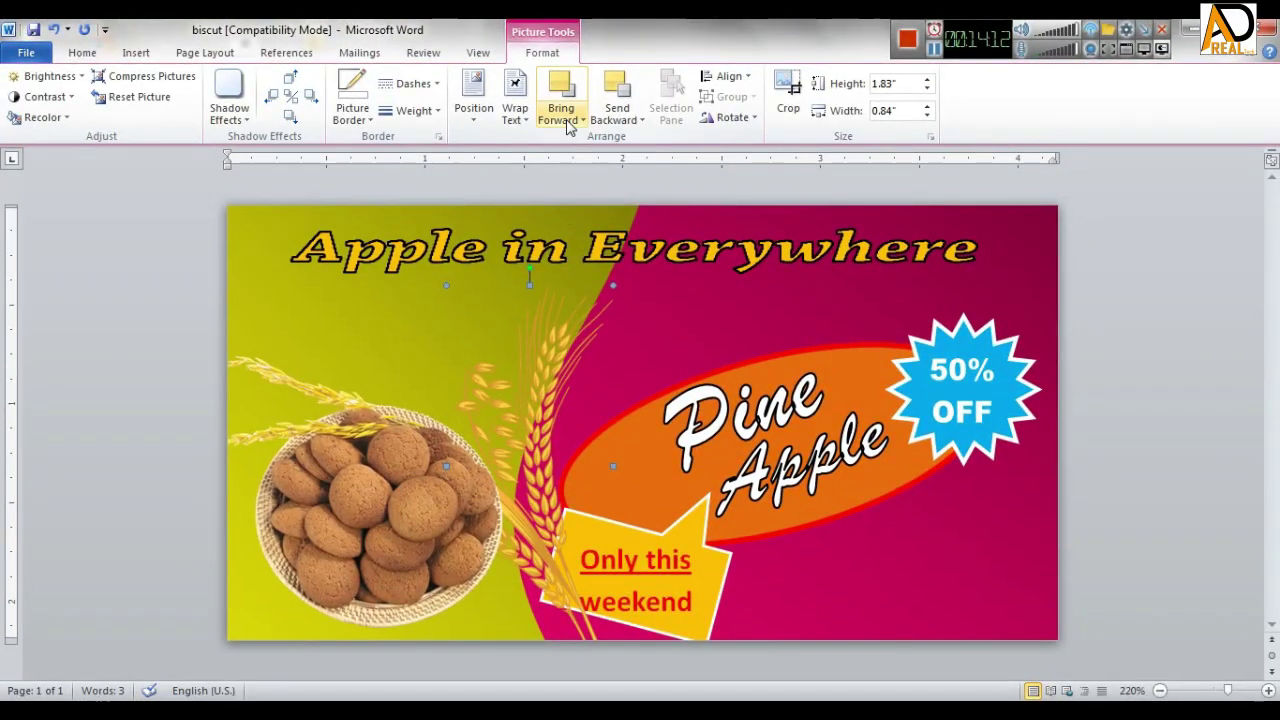
pyautogui.click(562, 118)
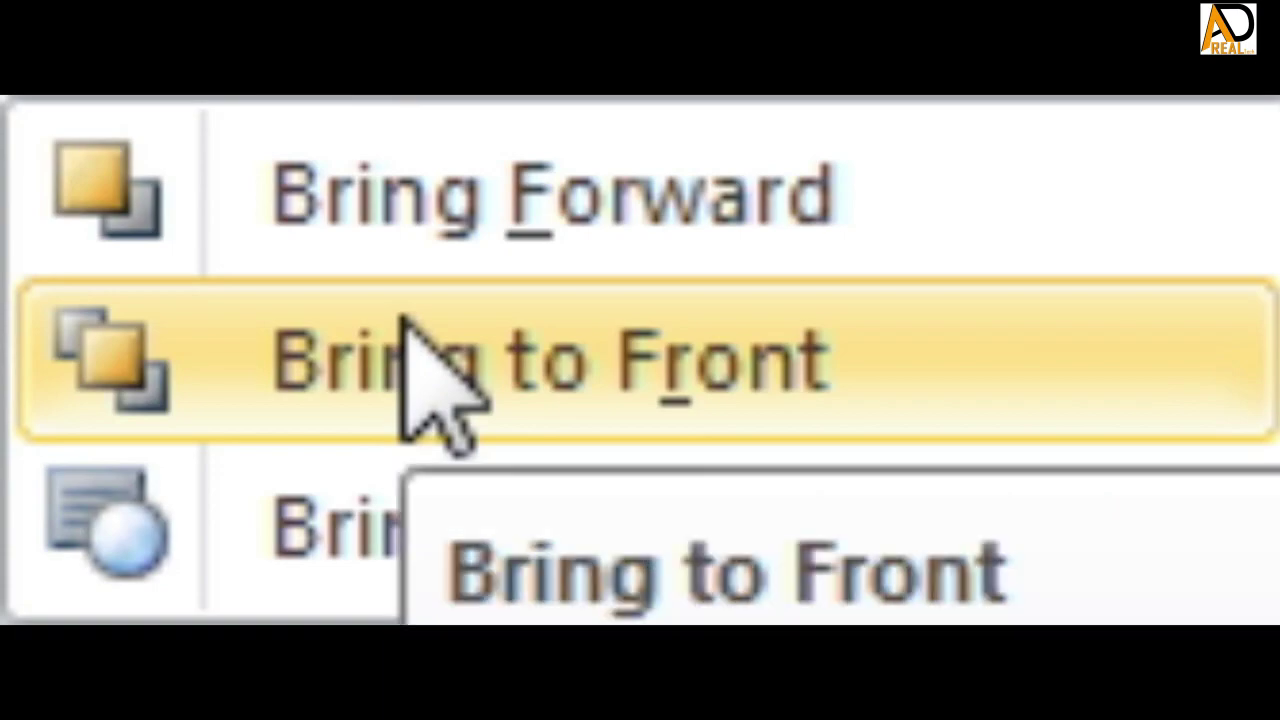
pyautogui.click(584, 155)
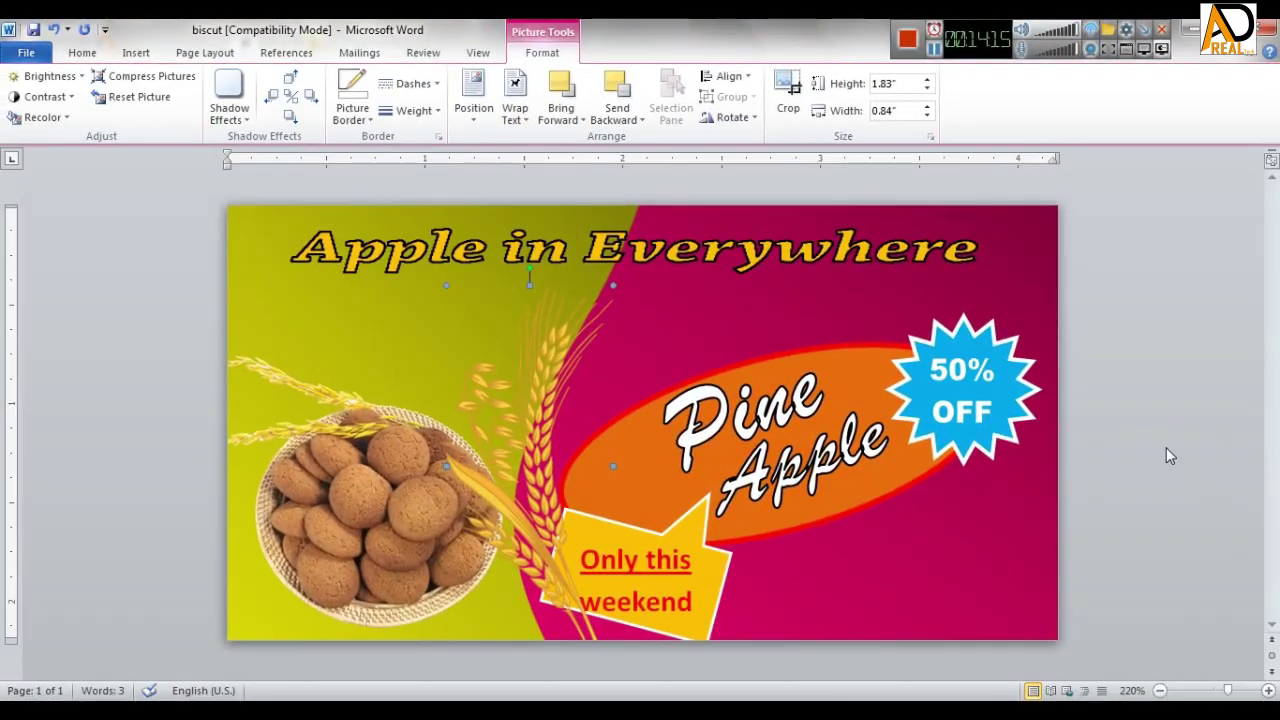
pyautogui.click(1166, 447)
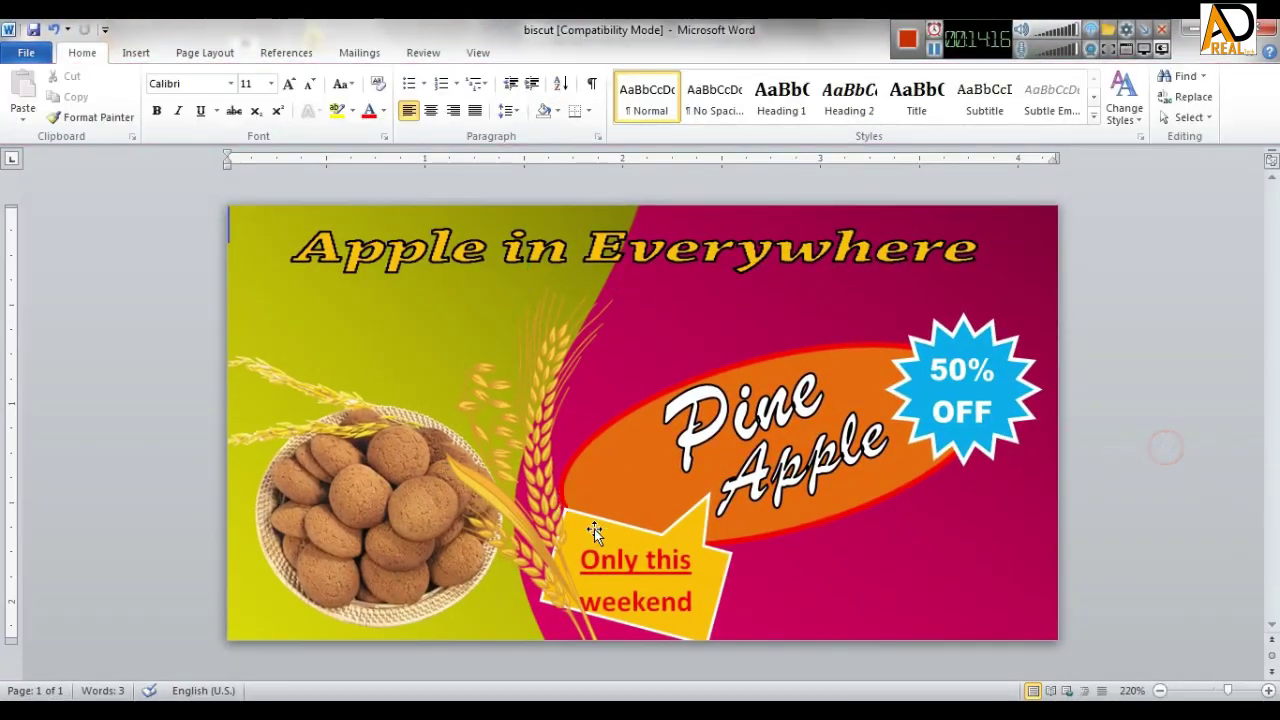
pyautogui.click(429, 563)
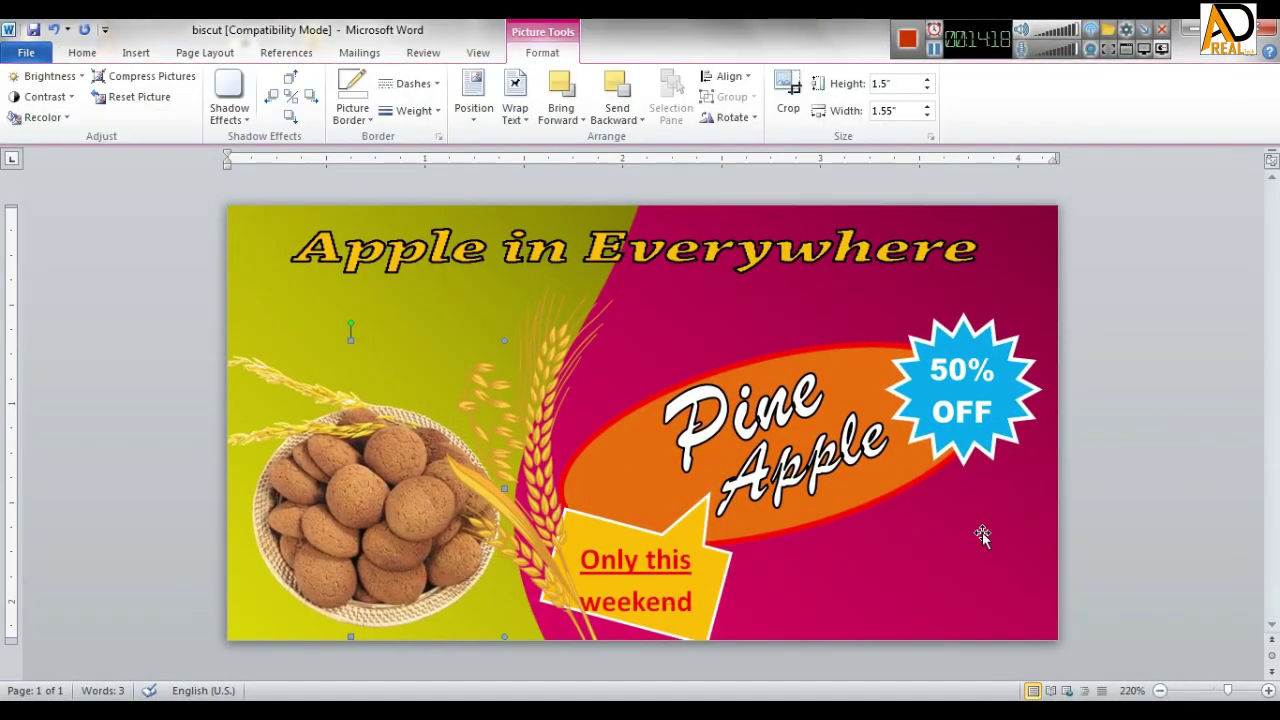
pyautogui.click(1187, 505)
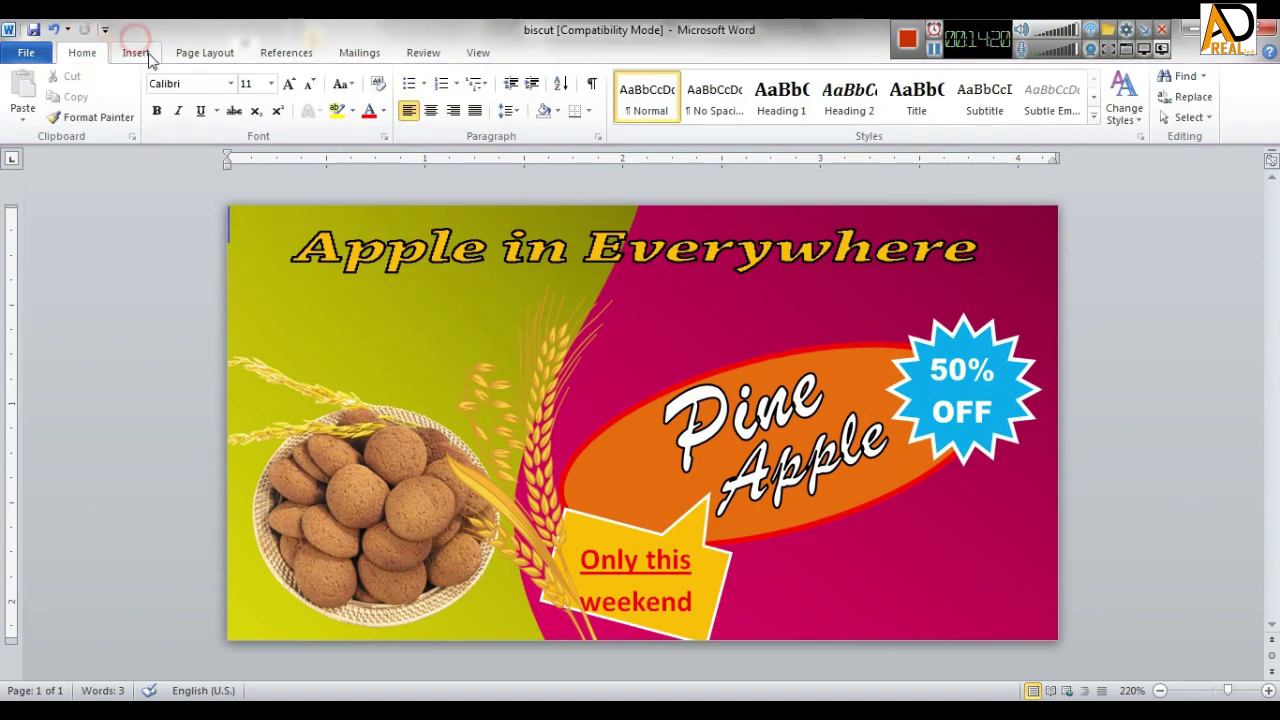
# Insert the Oreo cookie image and float it in front of text.
pyautogui.click(136, 52)
pyautogui.click(209, 104)
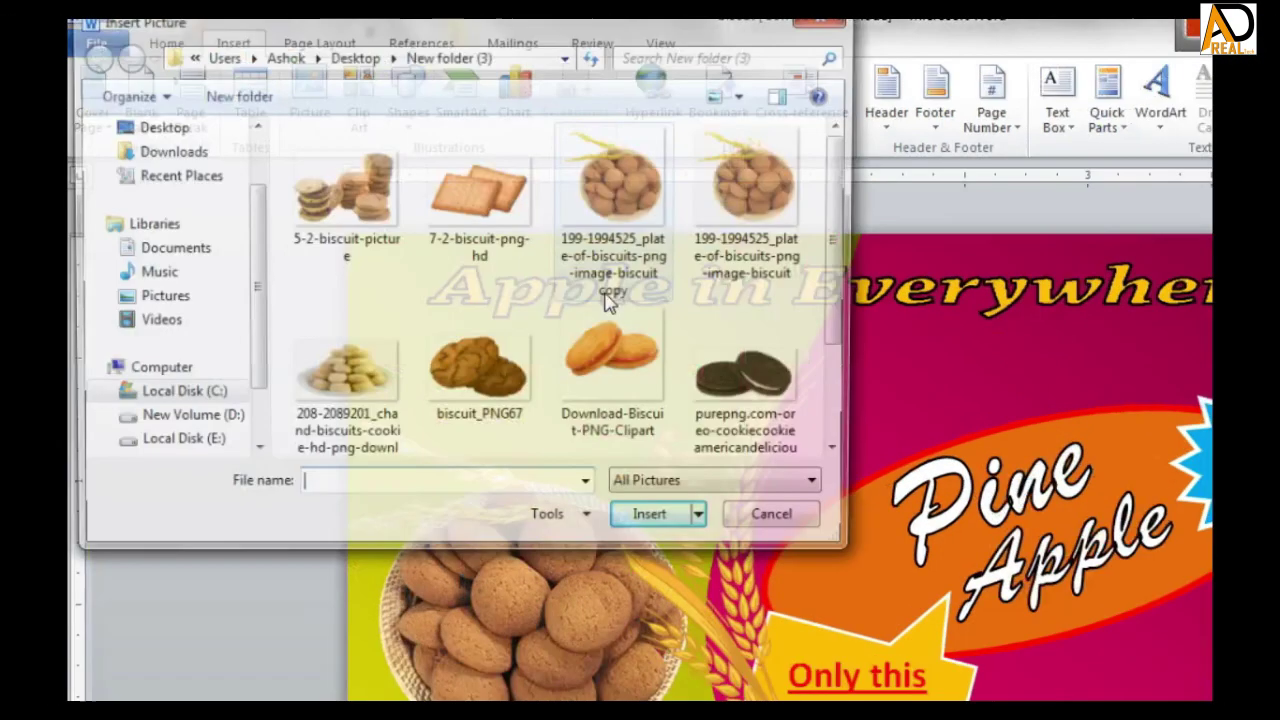
pyautogui.click(1023, 500)
pyautogui.click(702, 560)
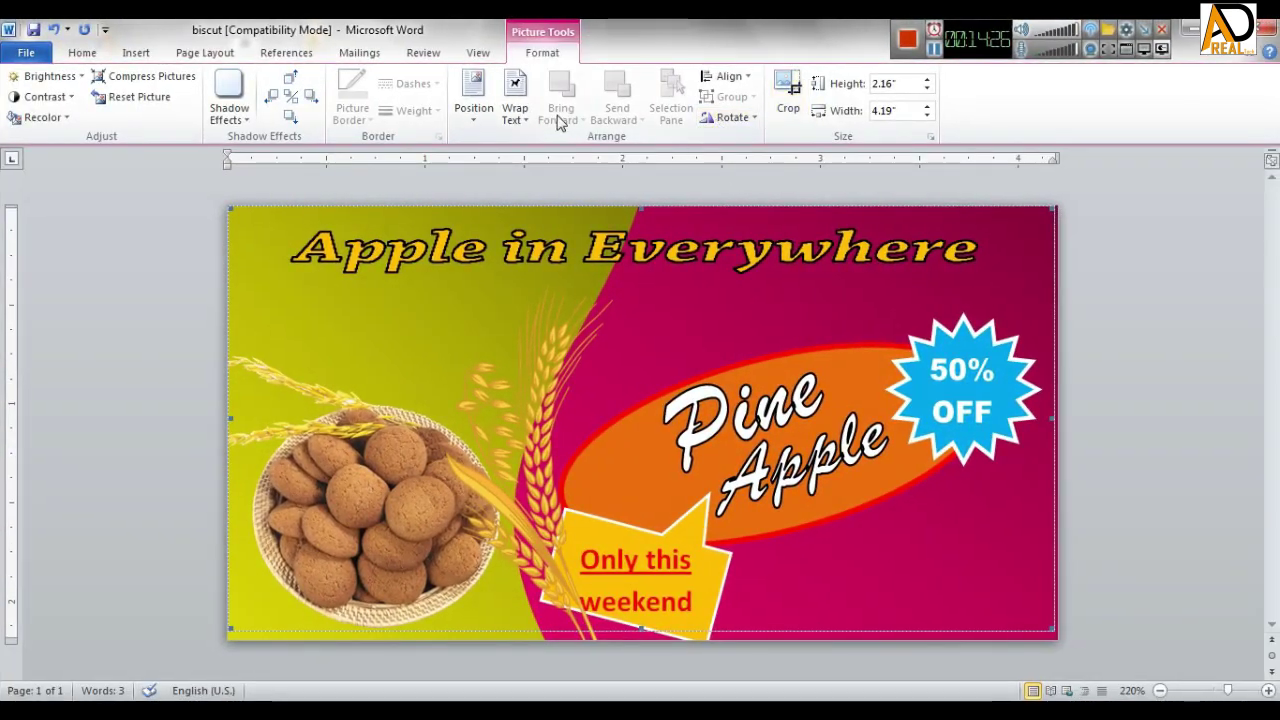
pyautogui.click(515, 110)
pyautogui.click(590, 273)
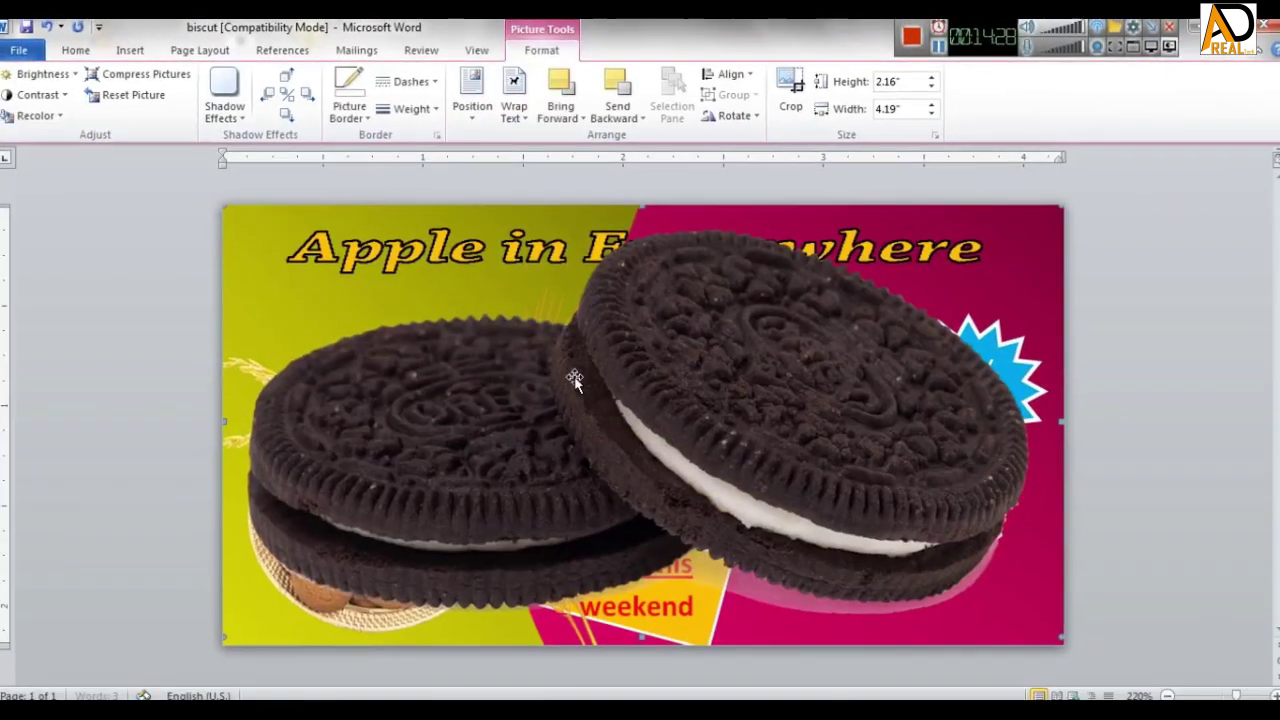
# Size the Oreo picture to 1 by 1.94 inches in the banner's lower right corner.
pyautogui.moveTo(834, 417); pyautogui.dragTo(755, 428)
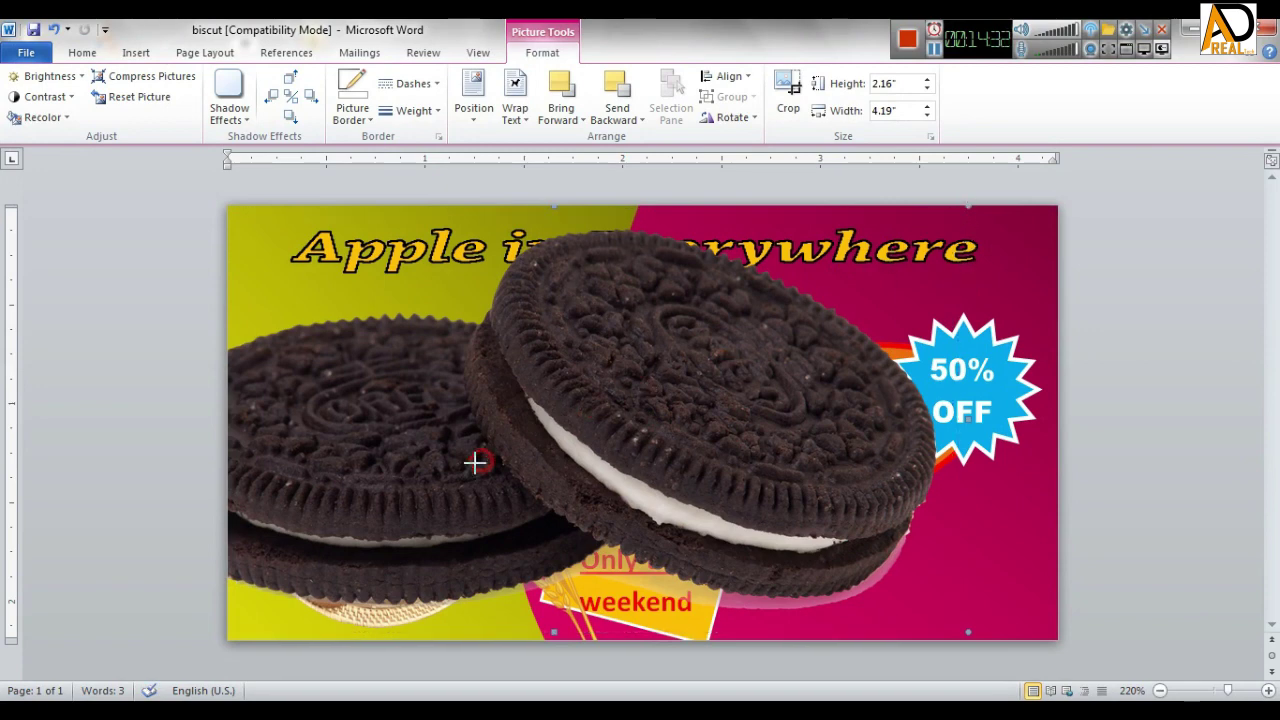
pyautogui.moveTo(475, 461); pyautogui.dragTo(477, 458)
pyautogui.moveTo(1037, 587); pyautogui.dragTo(1038, 590)
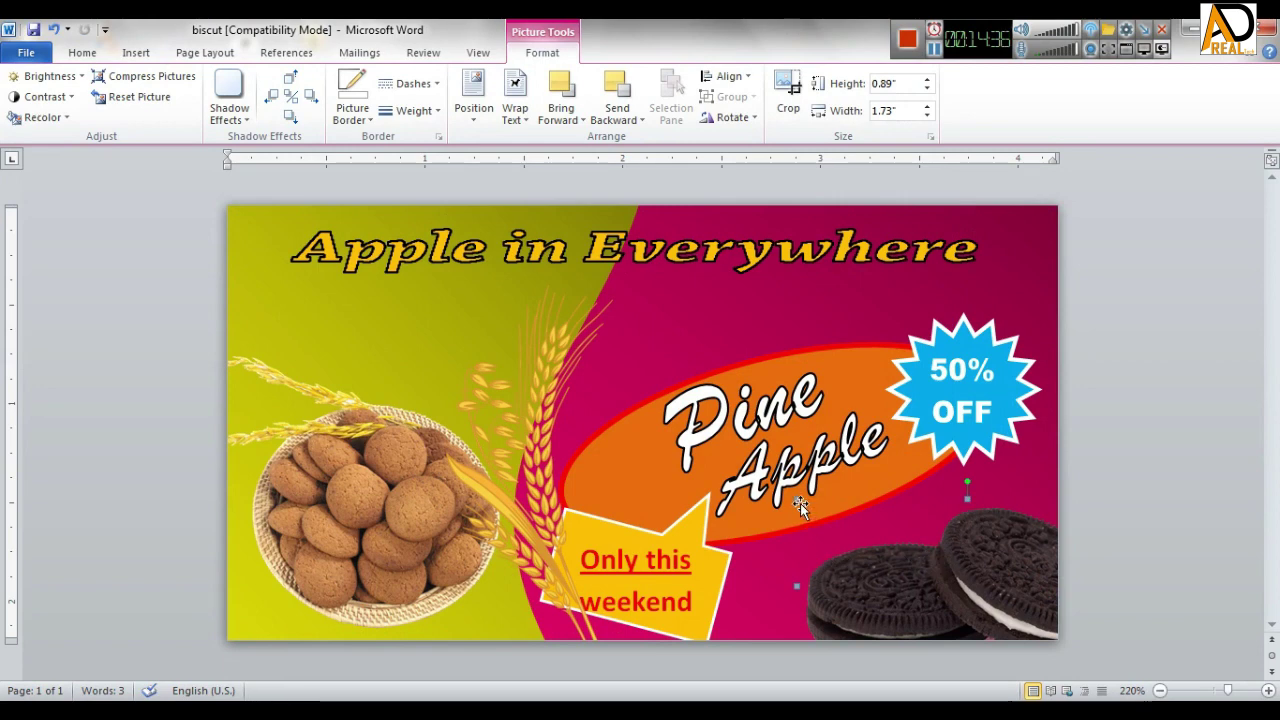
pyautogui.moveTo(797, 497); pyautogui.dragTo(754, 476)
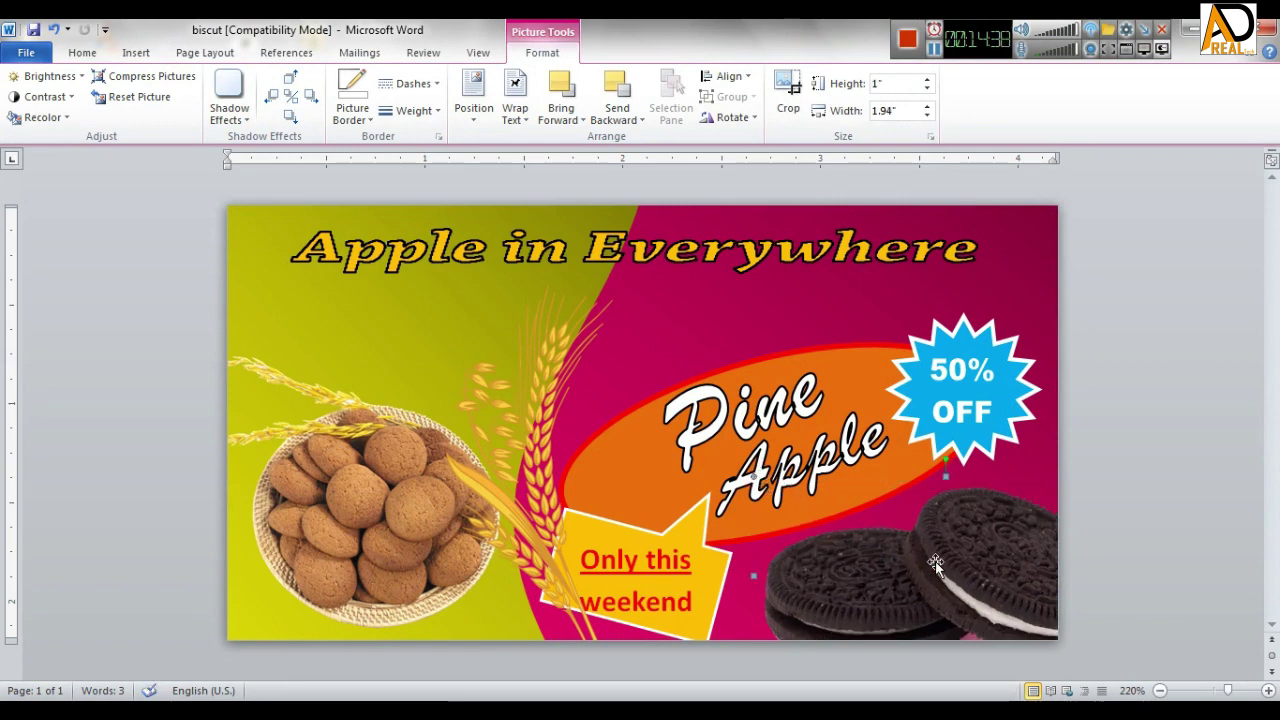
pyautogui.click(1151, 522)
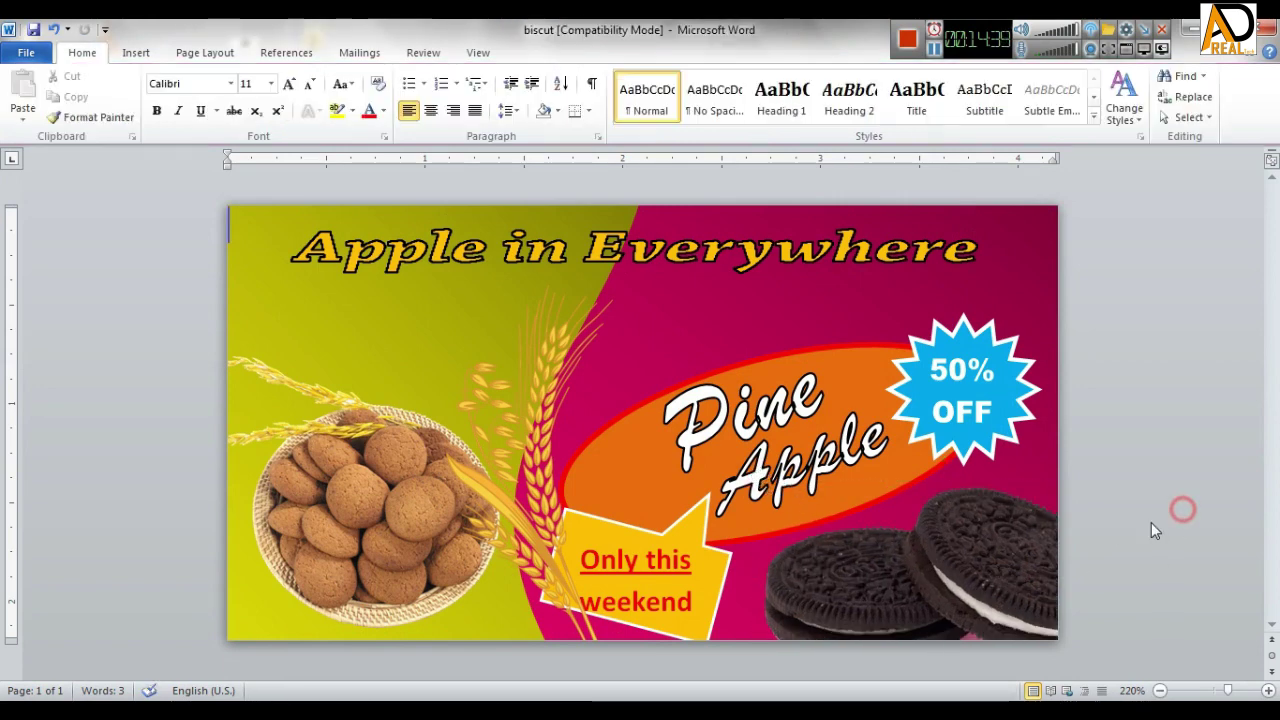
pyautogui.click(1010, 585)
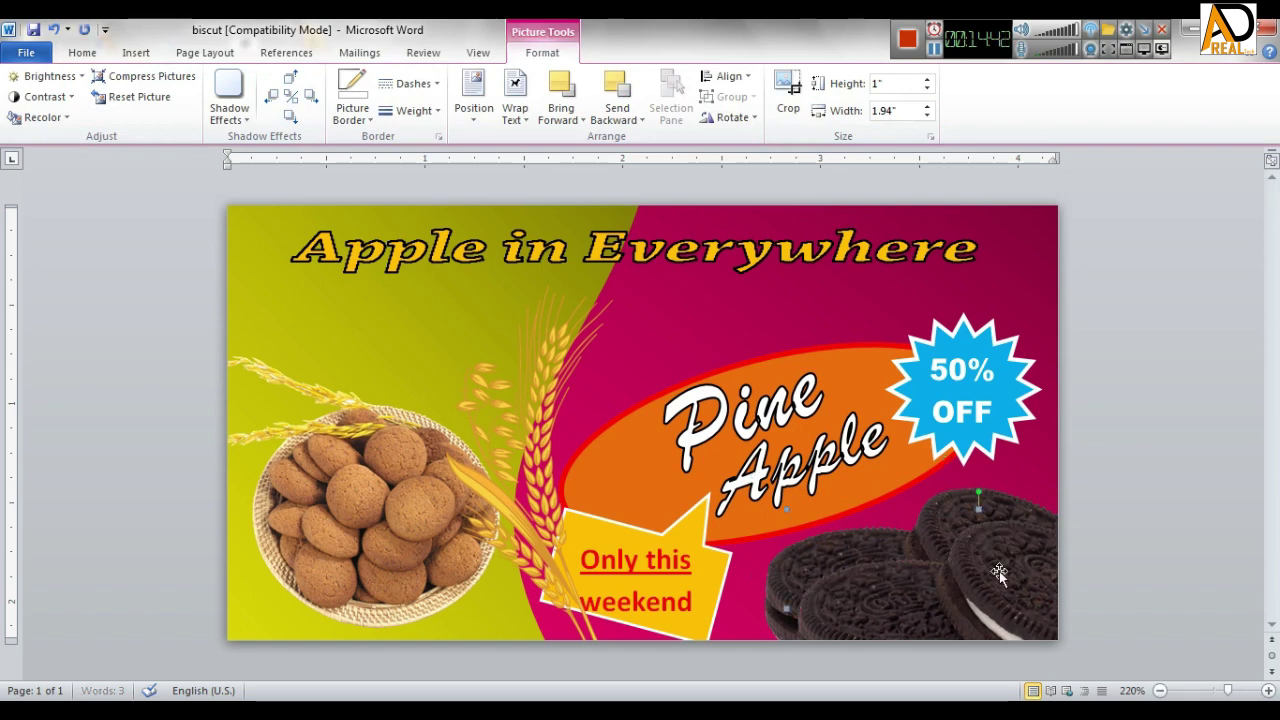
# Copy the Oreo picture, shrink the copy to 0.53 by 1.02 inches, and place it above the basket.
pyautogui.moveTo(999, 571); pyautogui.dragTo(637, 362)
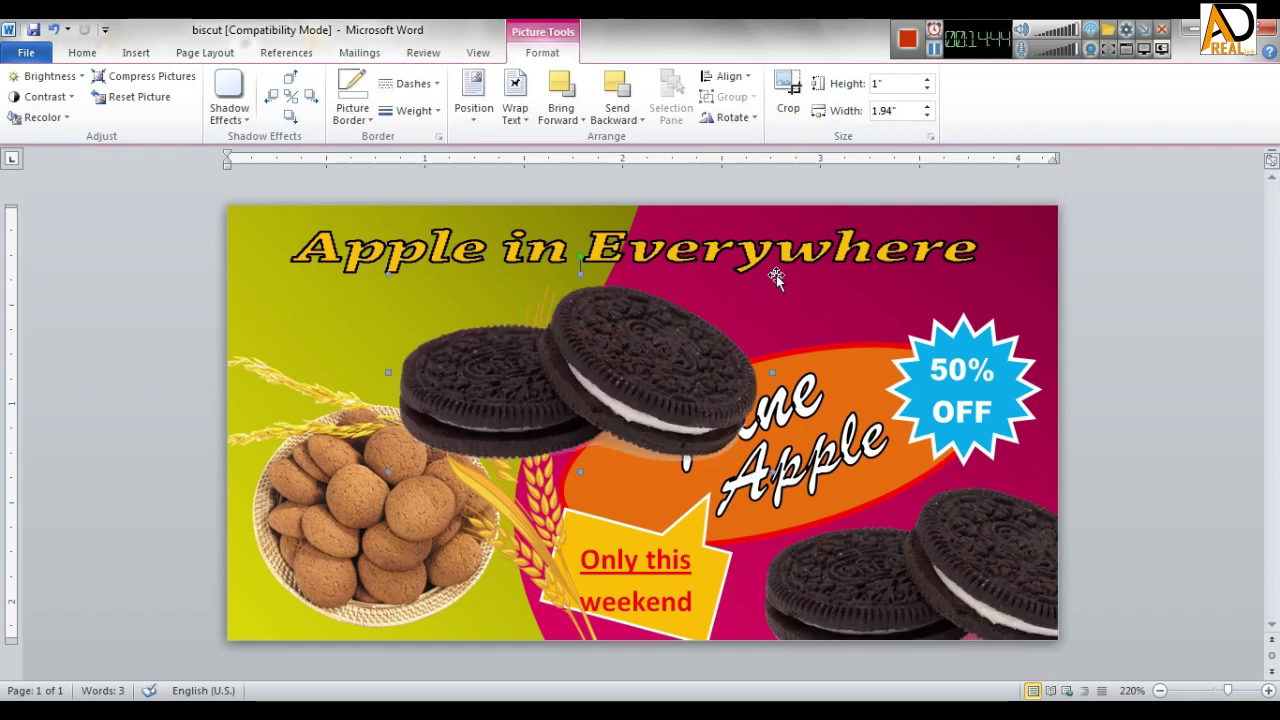
pyautogui.moveTo(590, 370); pyautogui.dragTo(590, 370)
pyautogui.moveTo(516, 414)
pyautogui.mouseDown()
pyautogui.moveTo(396, 330)
pyautogui.moveTo(390, 304)
pyautogui.mouseUp()
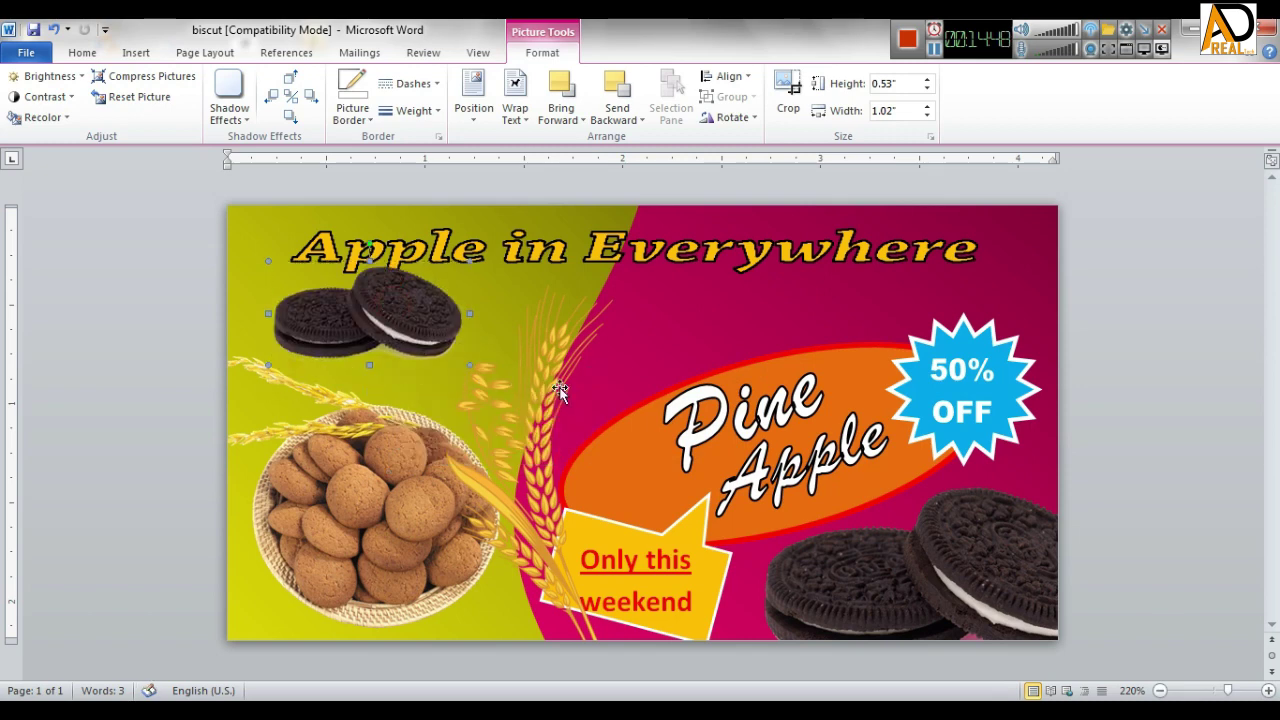
pyautogui.click(1159, 395)
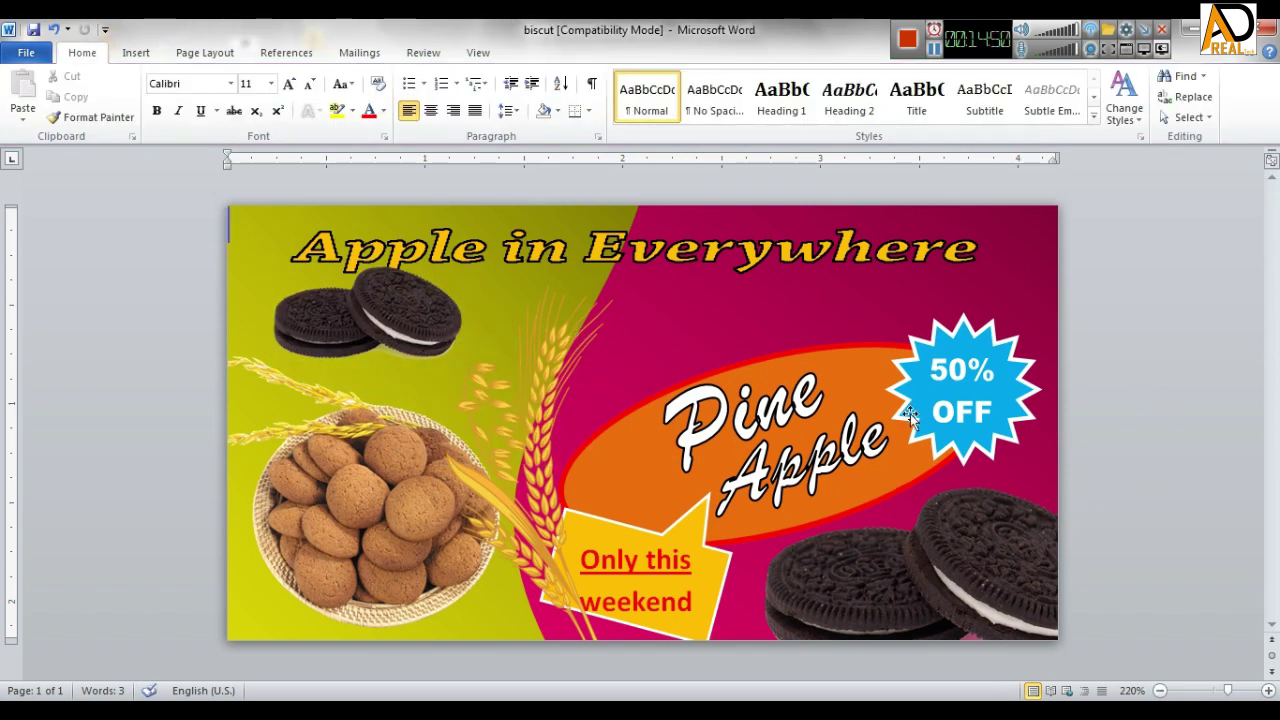
pyautogui.moveTo(405, 322); pyautogui.dragTo(405, 347)
pyautogui.click(1151, 383)
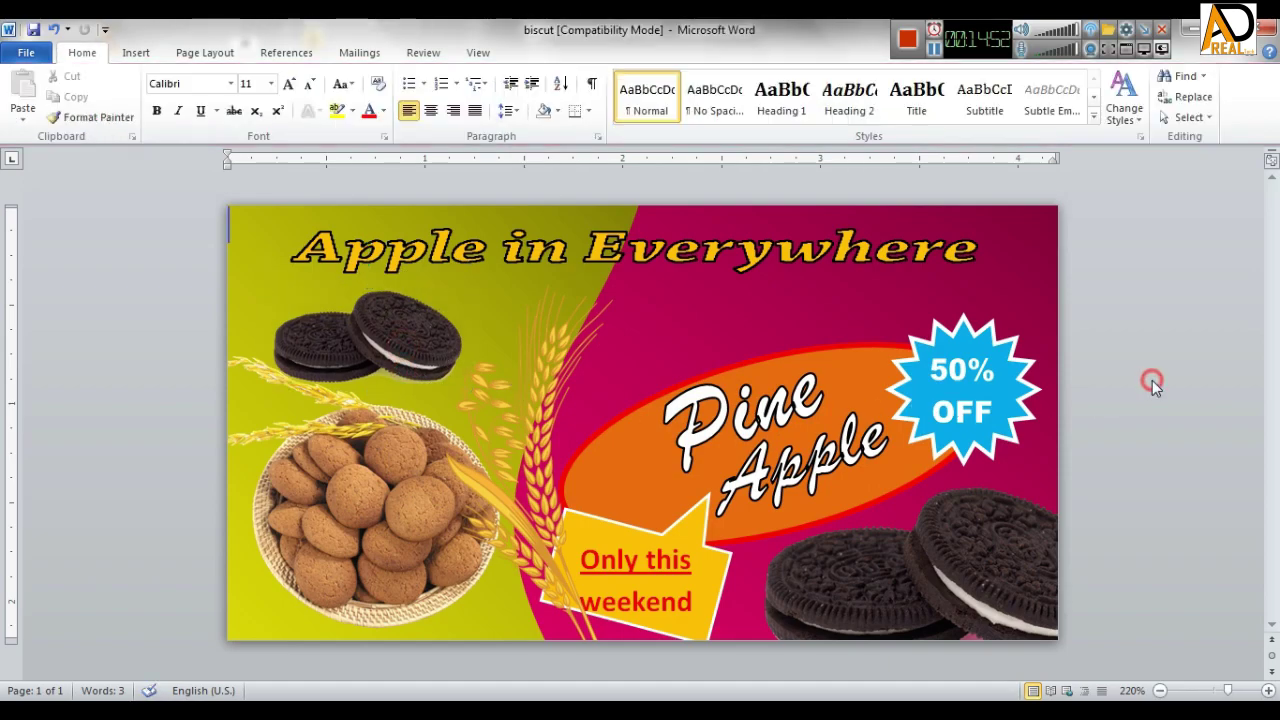